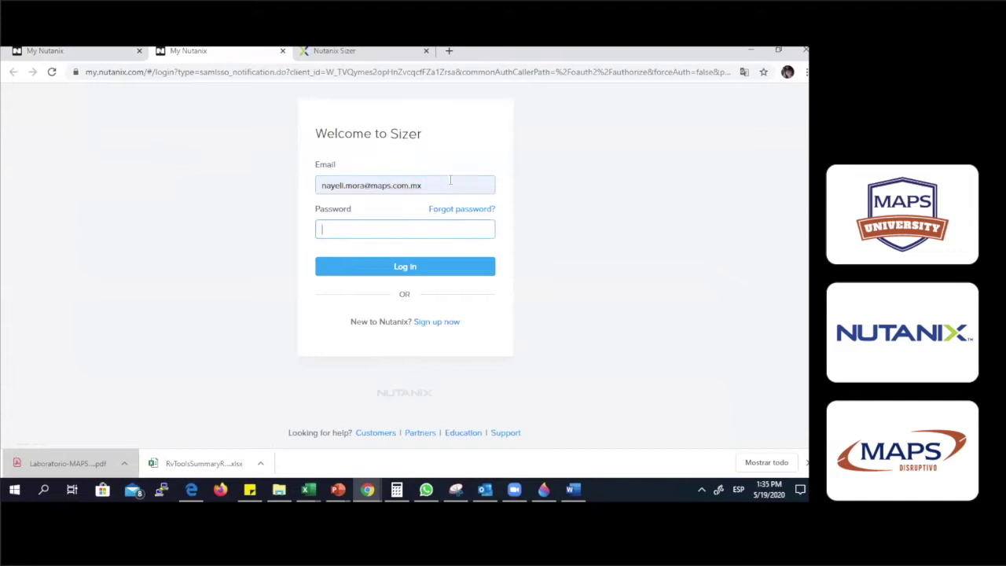
Enter the account password and log in to Sizer.
type("********")
key("Return")
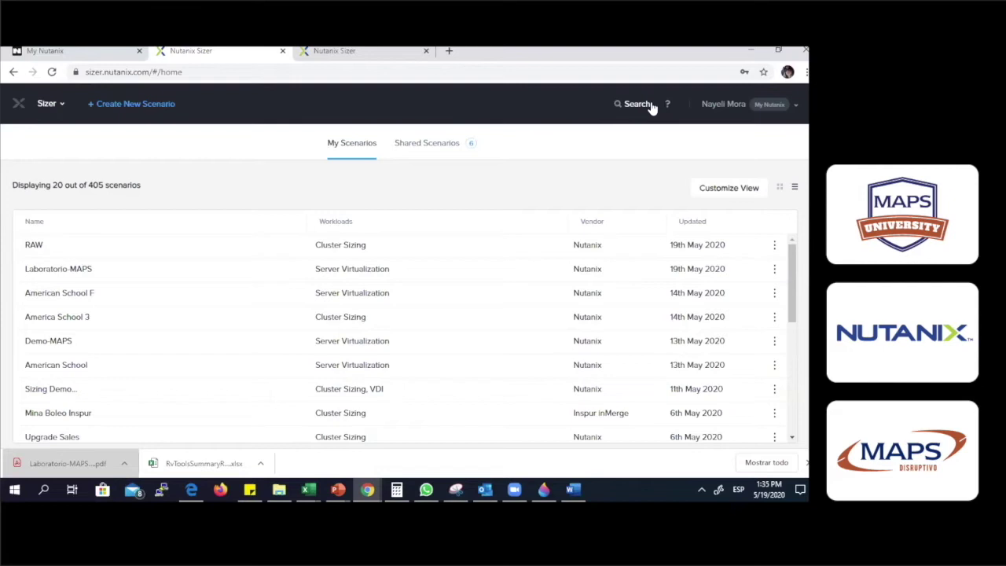
Start a new scenario named Laboratorio-MAPS, without an opportunity, generating the BOM and quote for Appliance (Combined License and Support).
left_click(137, 104)
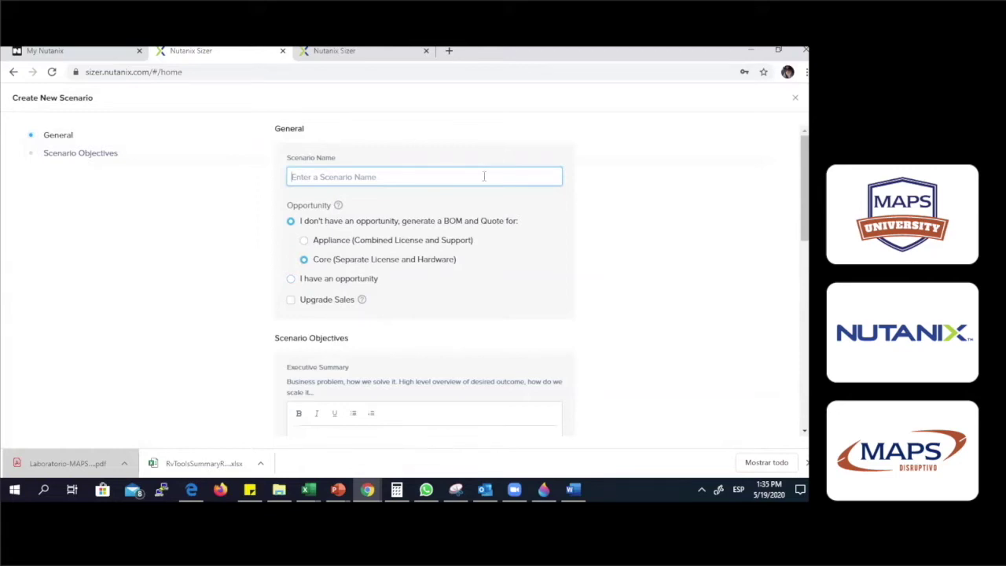
type("Laboratorio -MAPS")
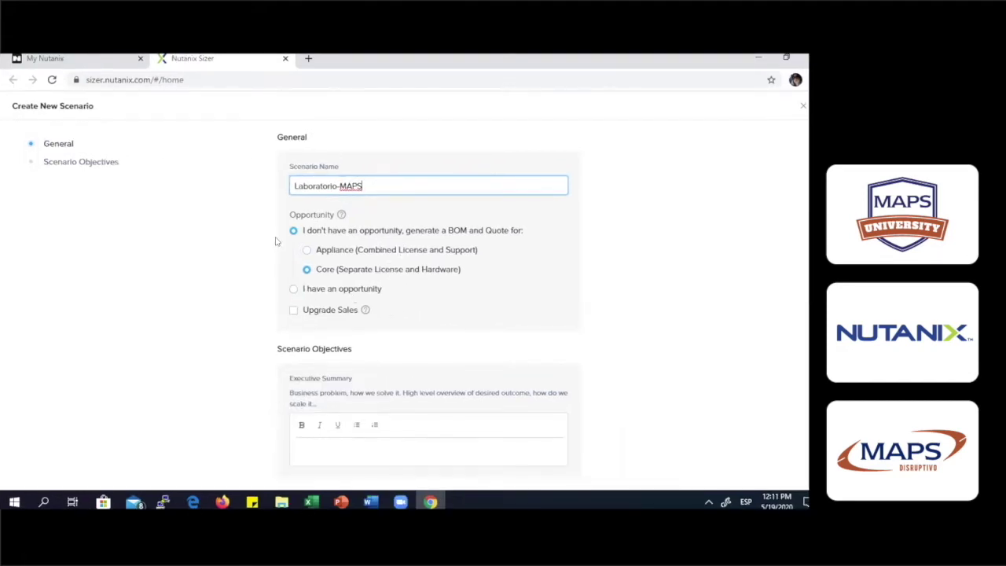
left_click(335, 291)
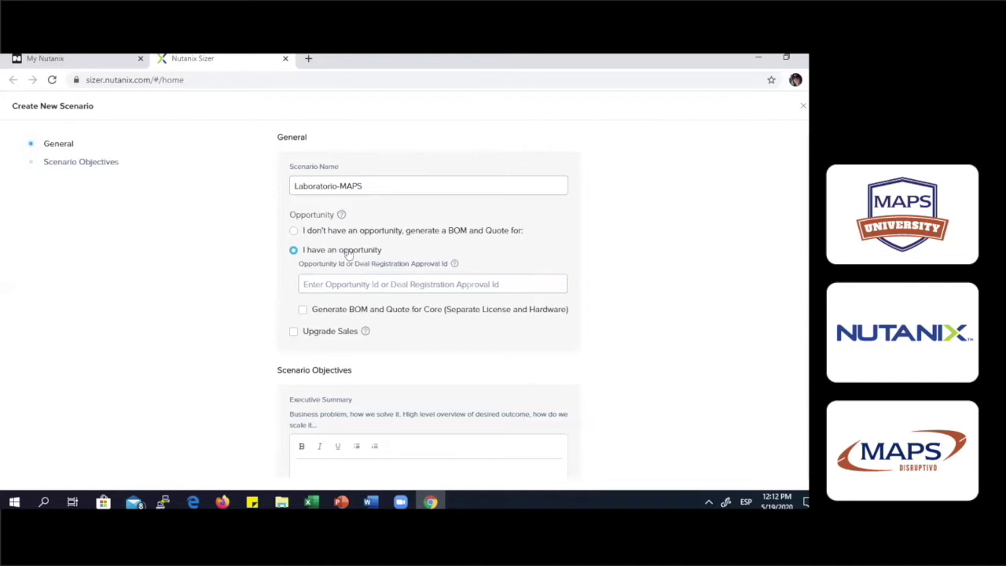
left_click(292, 230)
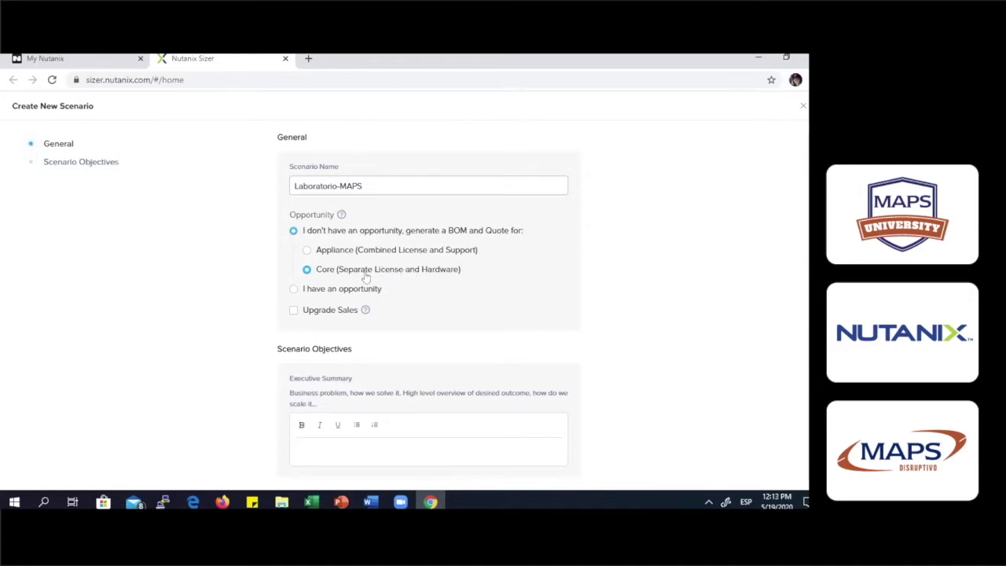
left_click(306, 251)
Review the optional Scenario Objectives fields, from Executive Summary through Requirements, Constraints, Assumptions and Risks to Description.
scroll(379, 333, "down", 1)
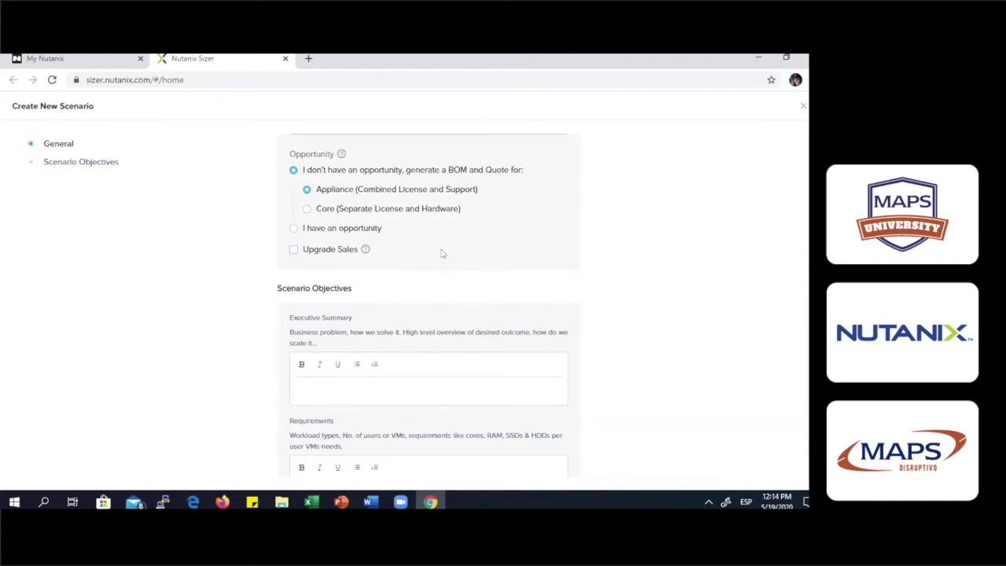
scroll(442, 253, "up", 1)
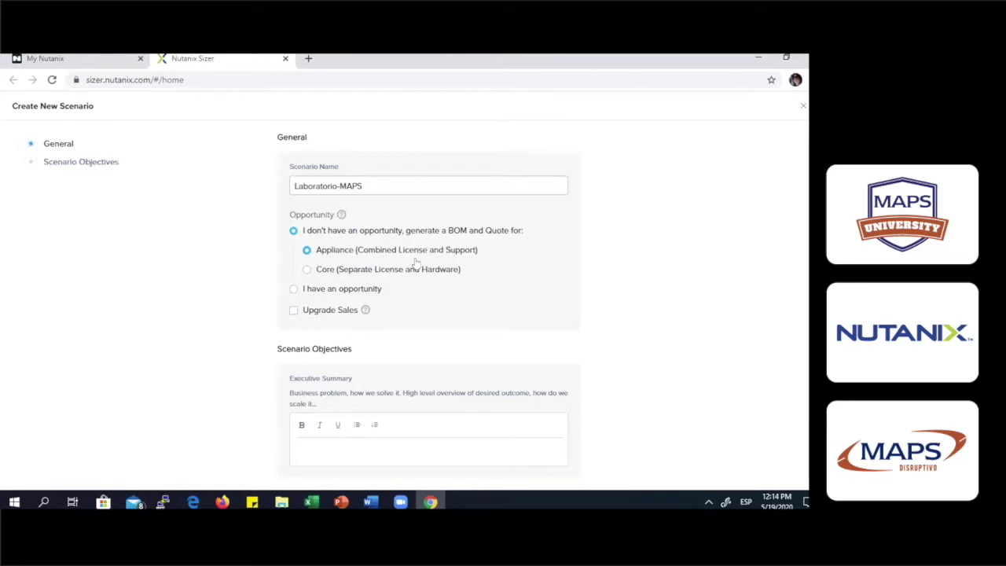
scroll(407, 317, "down", 1)
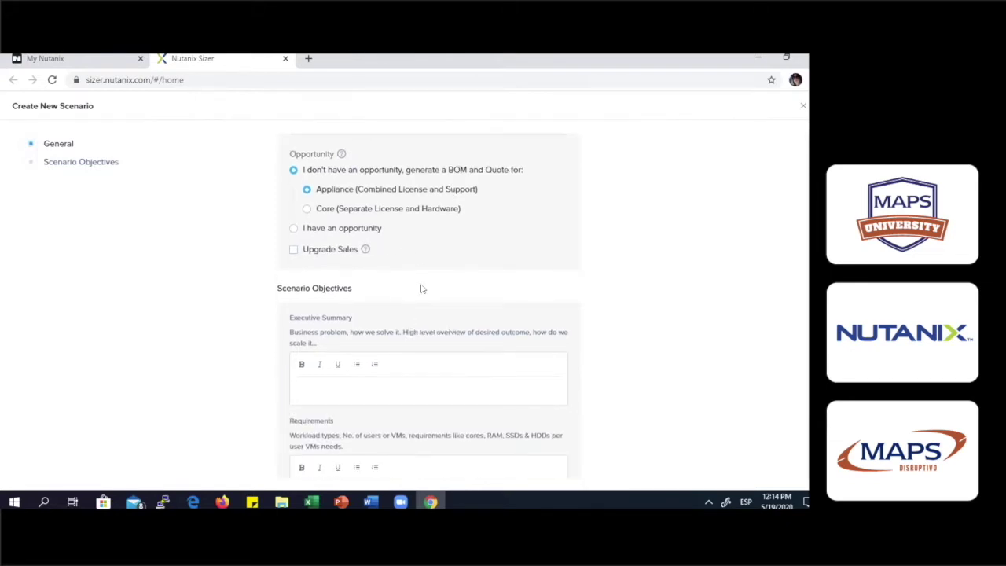
scroll(420, 289, "down", 2)
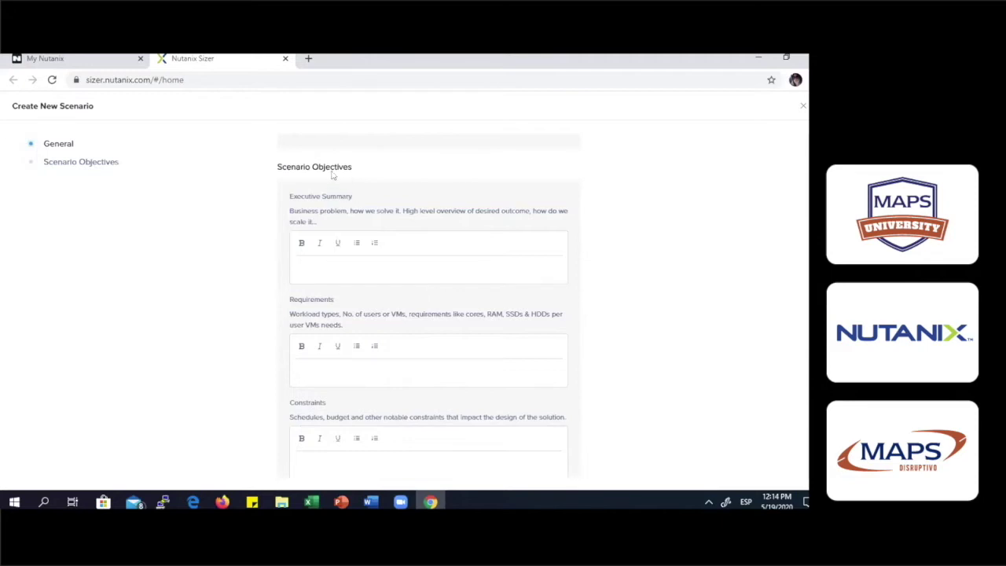
scroll(453, 319, "down", 5)
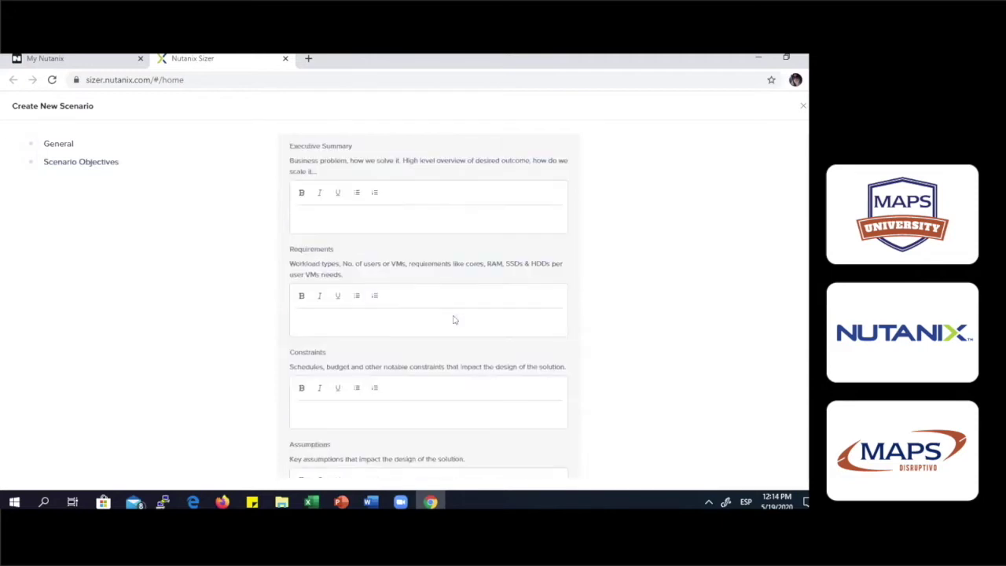
scroll(453, 319, "up", 5)
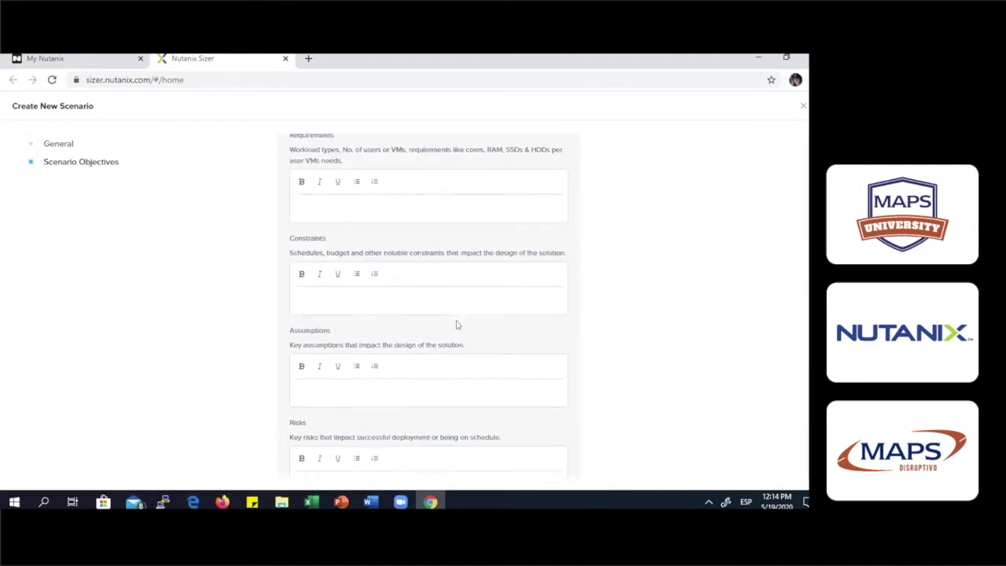
scroll(455, 319, "down", 3)
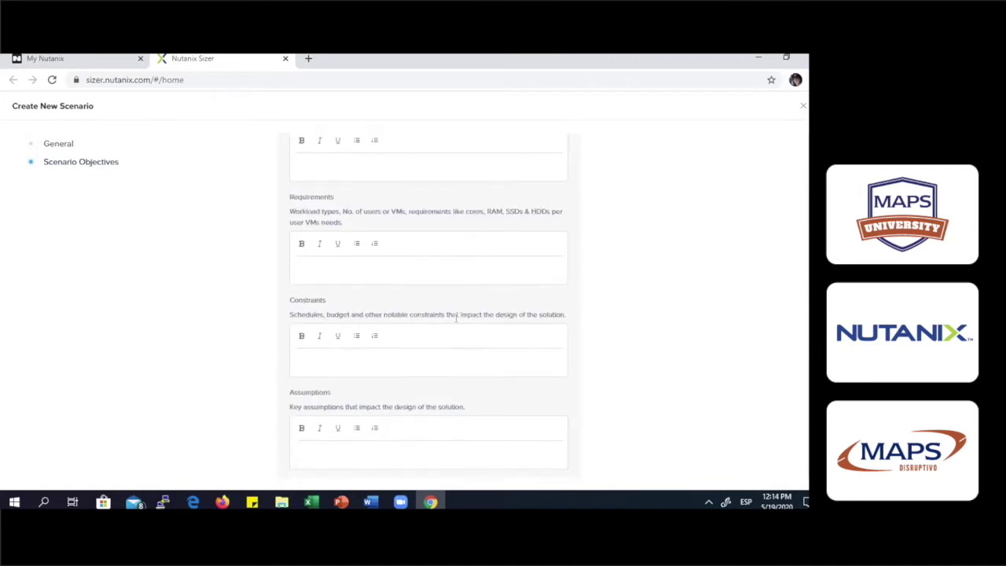
scroll(456, 323, "up", 1)
scroll(455, 318, "up", 2)
scroll(455, 318, "down", 2)
scroll(456, 321, "up", 2)
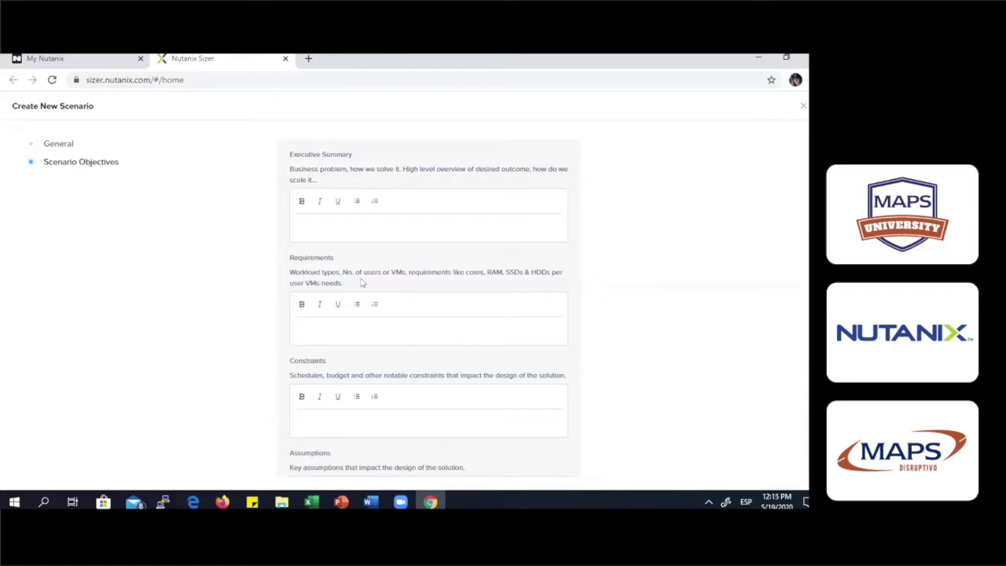
scroll(361, 282, "down", 2)
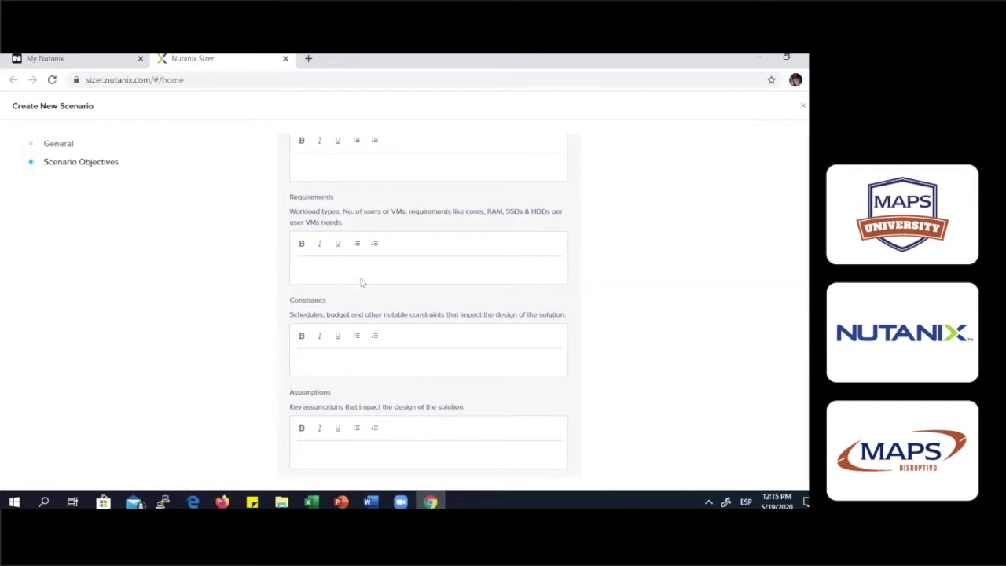
scroll(362, 282, "down", 2)
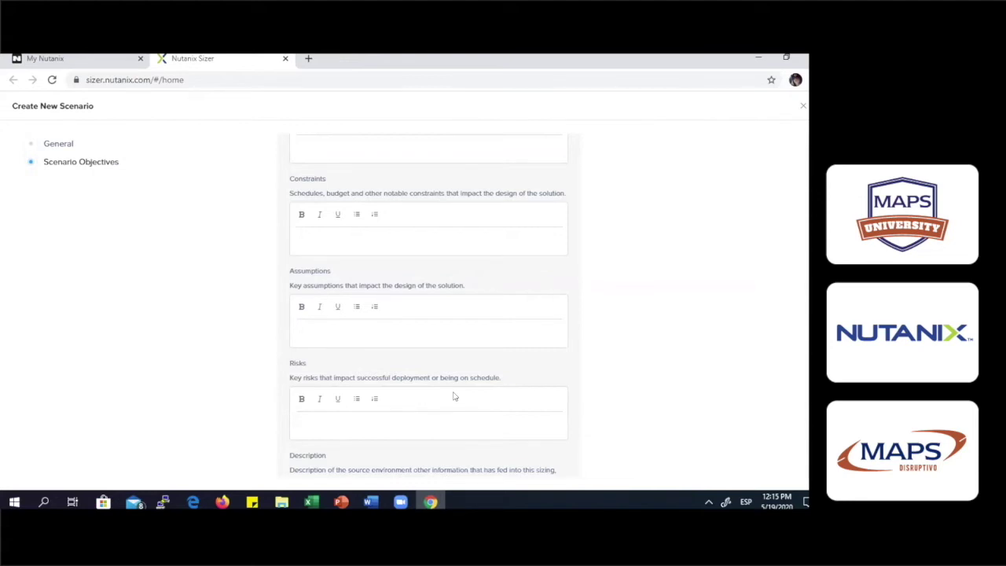
scroll(454, 396, "down", 1)
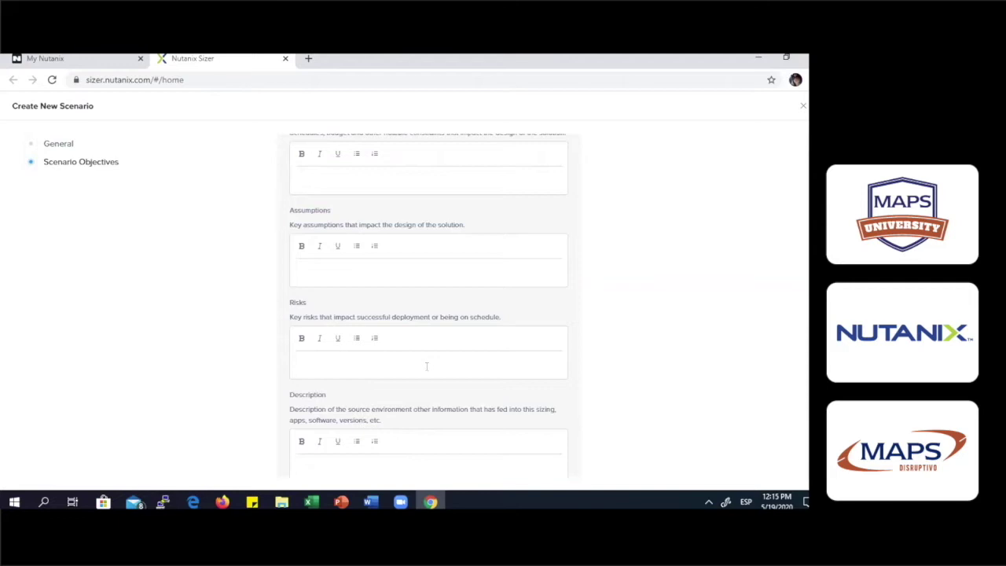
scroll(427, 366, "down", 1)
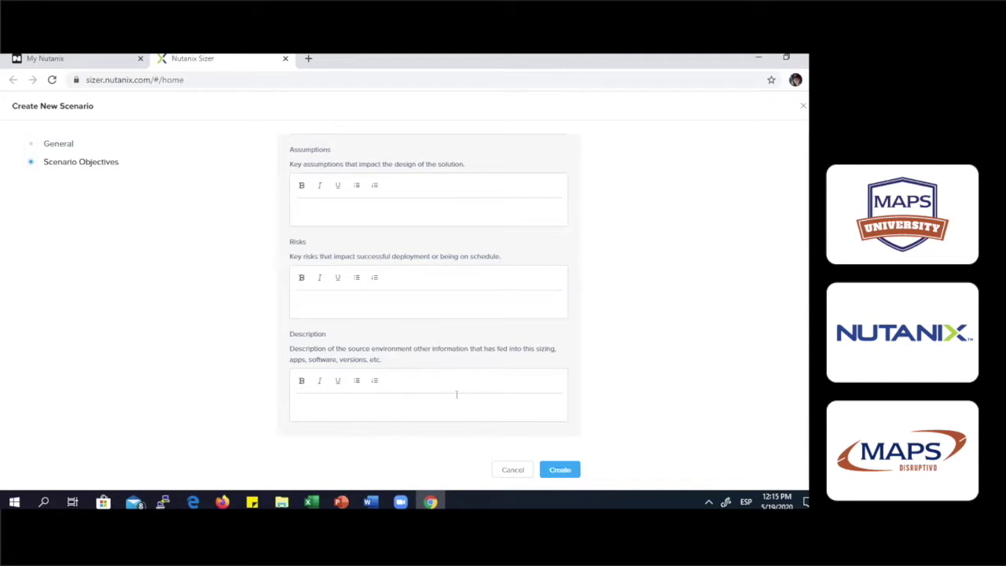
scroll(456, 394, "up", 3)
scroll(455, 389, "down", 3)
scroll(458, 394, "up", 3)
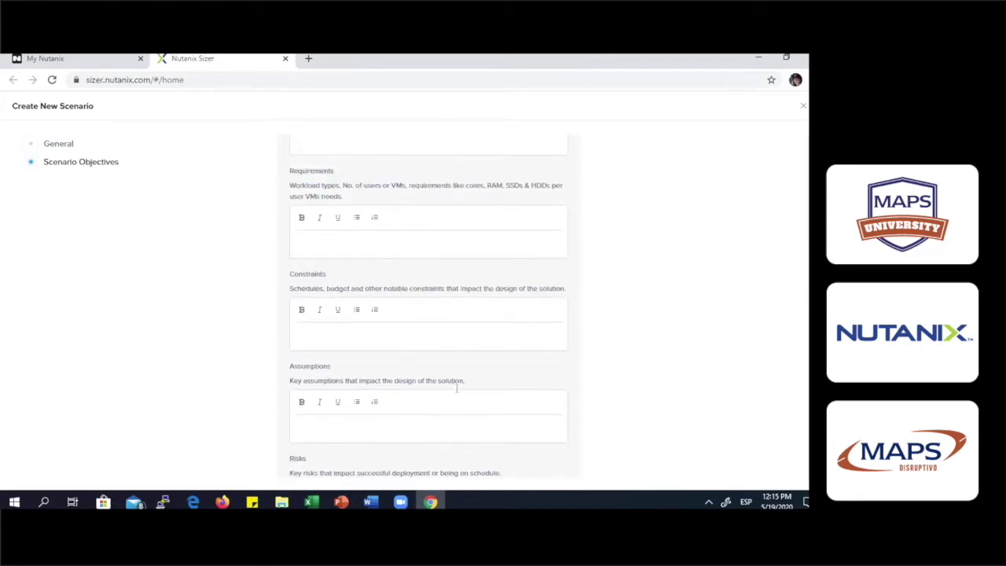
scroll(457, 388, "down", 2)
scroll(456, 389, "down", 2)
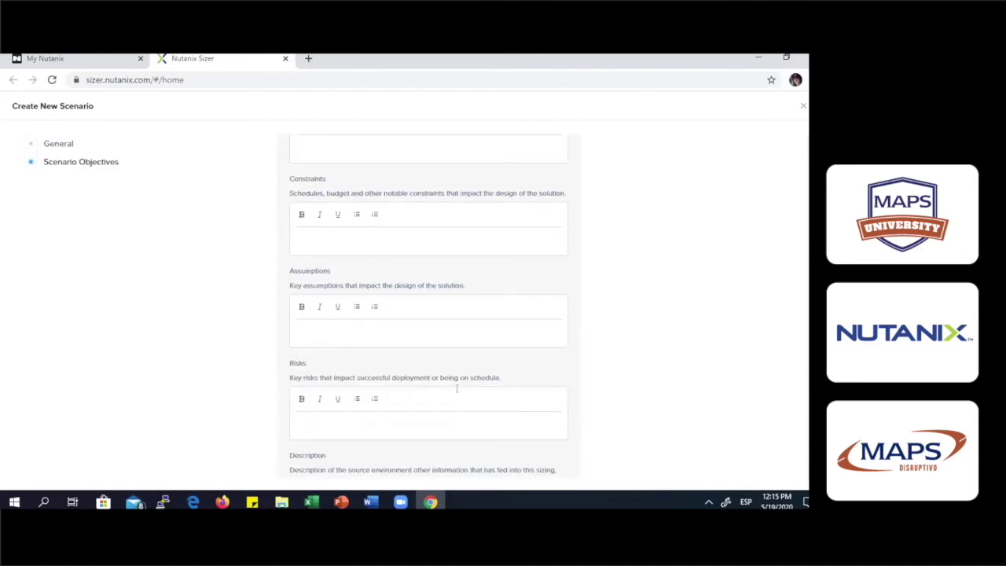
scroll(457, 391, "down", 1)
scroll(458, 394, "down", 1)
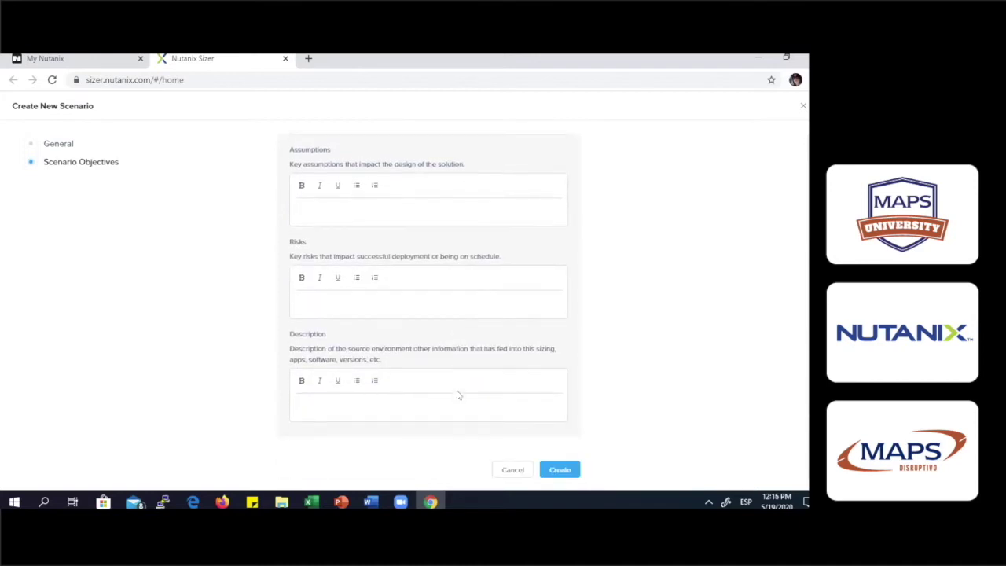
scroll(458, 395, "up", 2)
scroll(458, 394, "up", 2)
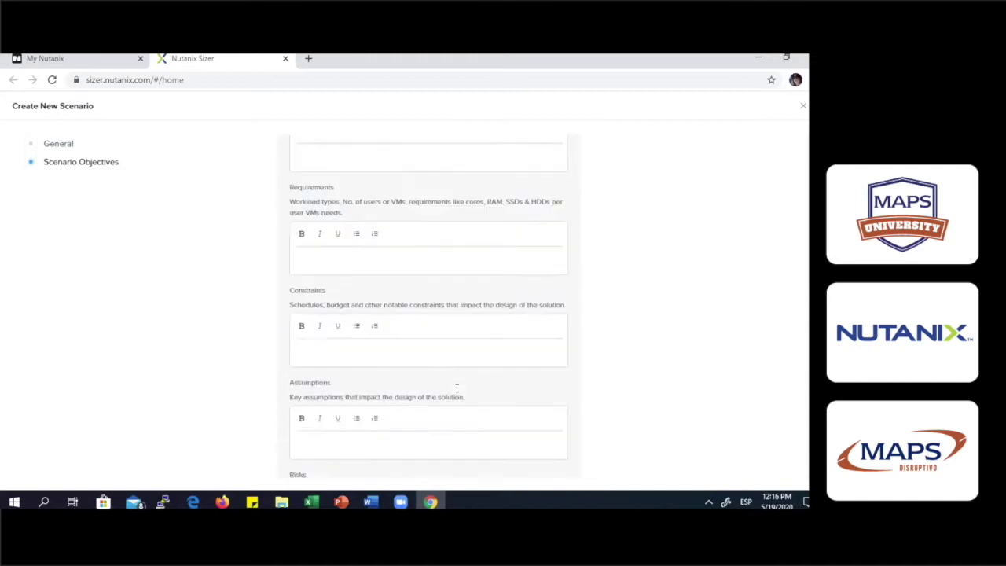
scroll(518, 256, "down", 4)
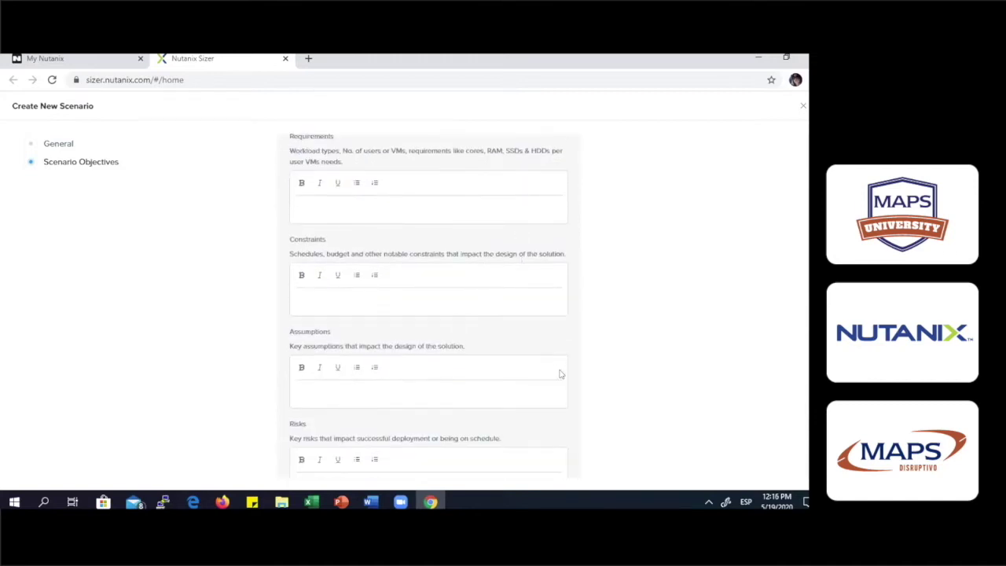
scroll(560, 374, "up", 8)
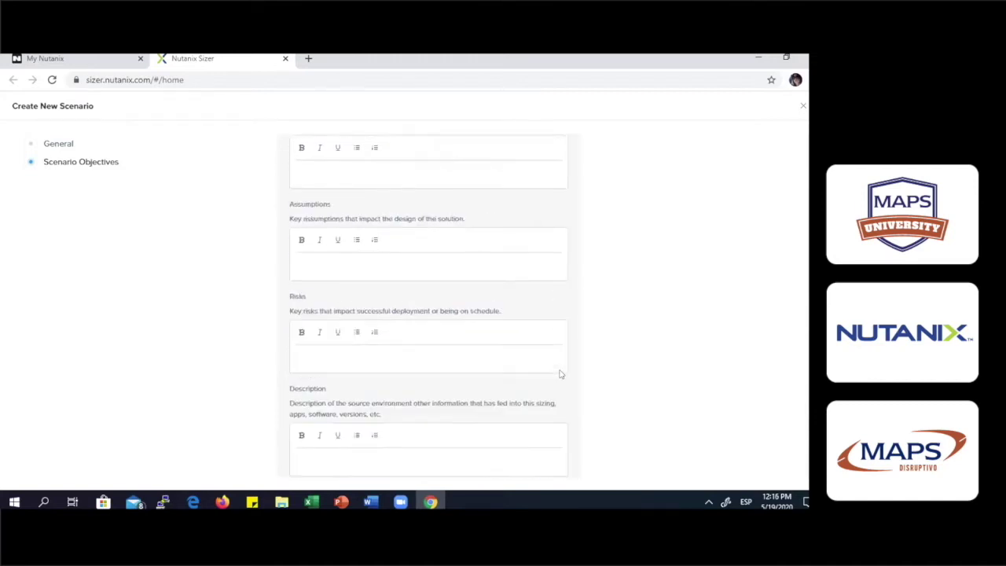
scroll(560, 374, "down", 8)
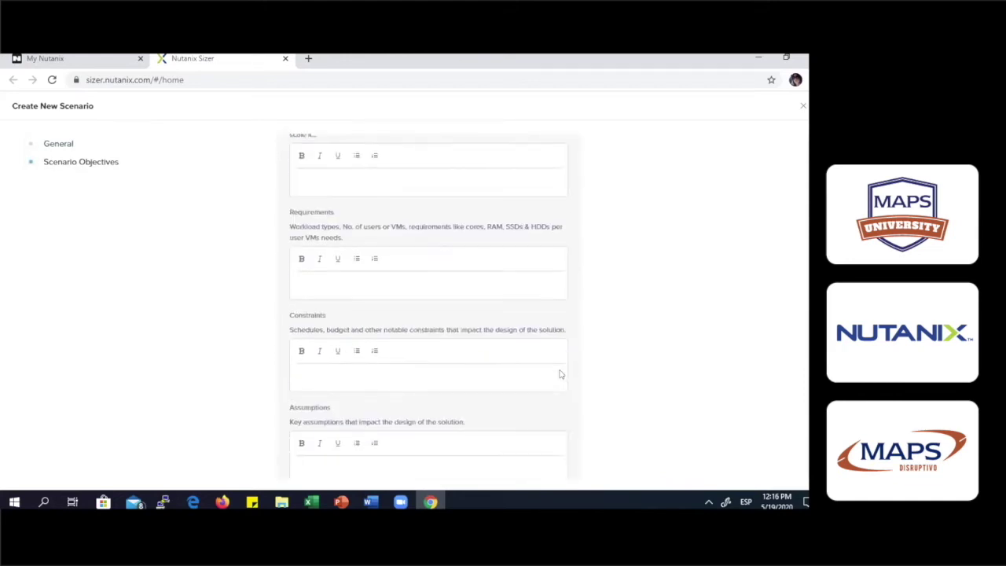
scroll(492, 265, "up", 5)
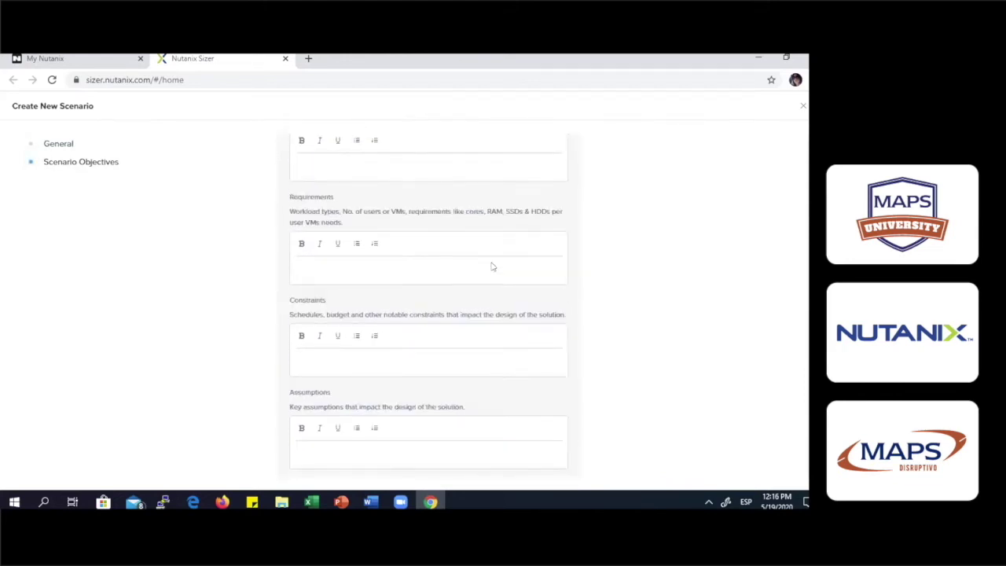
Create the scenario, leaving all its objectives fields empty.
scroll(590, 318, "down", 5)
left_click(556, 469)
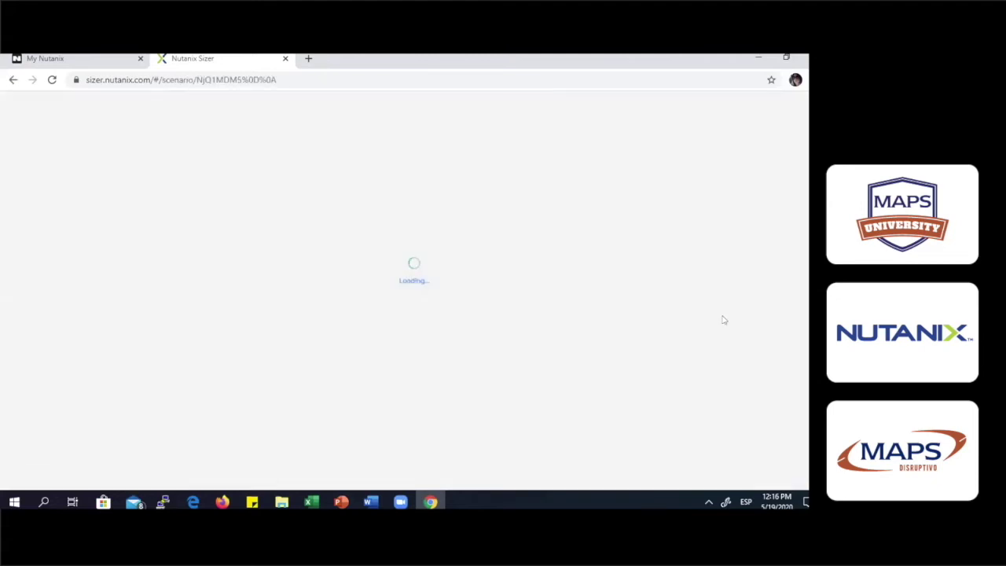
Open the form for adding a workload to the new Laboratorio-MAPS scenario.
scroll(682, 308, "down", 3)
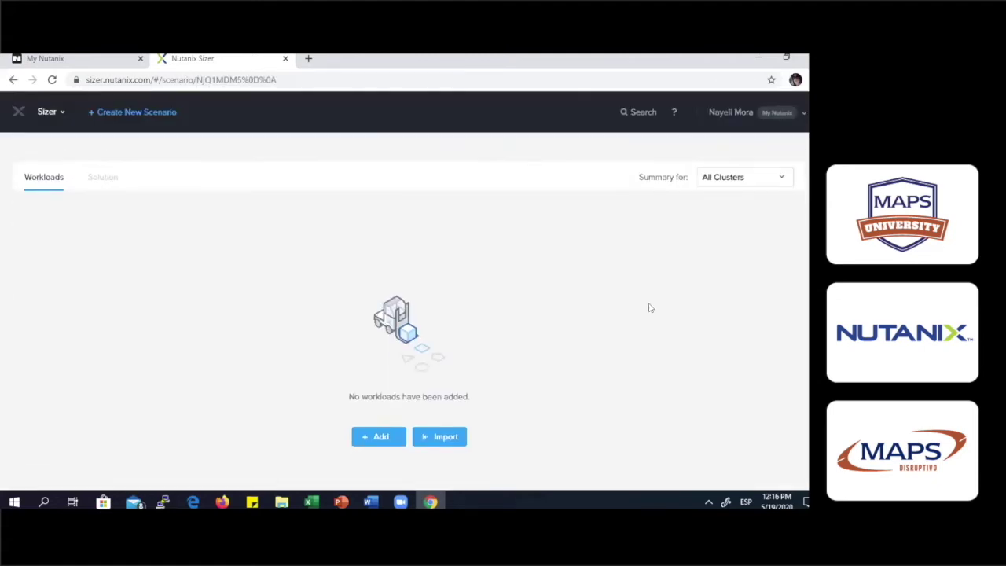
scroll(649, 308, "up", 2)
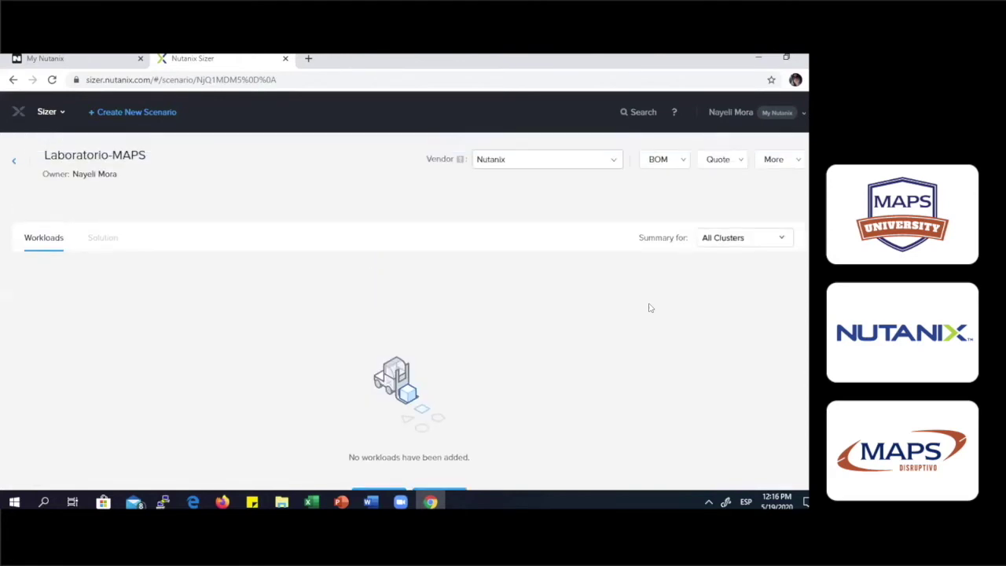
scroll(649, 308, "down", 2)
scroll(649, 308, "up", 2)
scroll(649, 308, "down", 2)
scroll(648, 308, "up", 2)
scroll(649, 308, "down", 3)
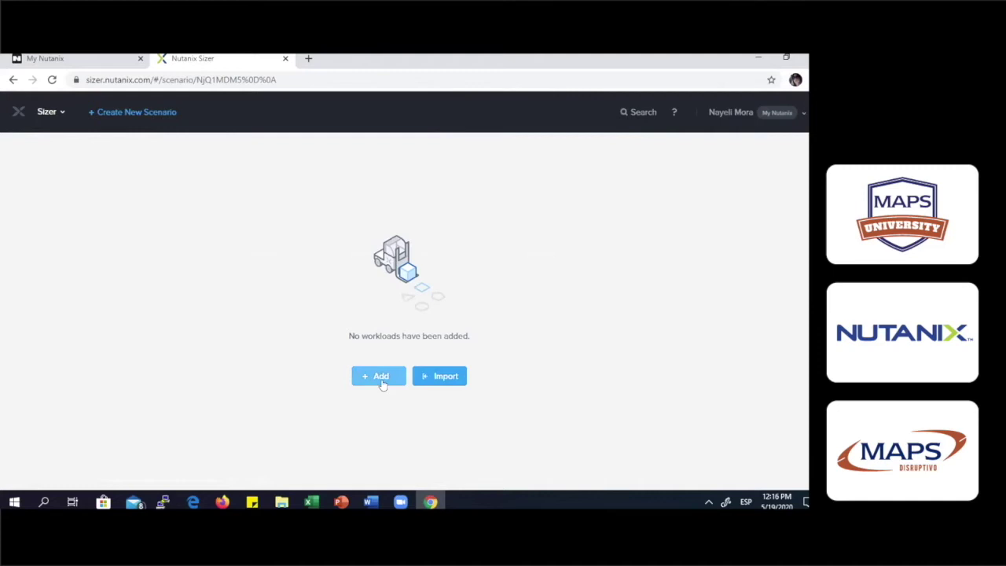
scroll(382, 385, "up", 2)
scroll(382, 386, "down", 2)
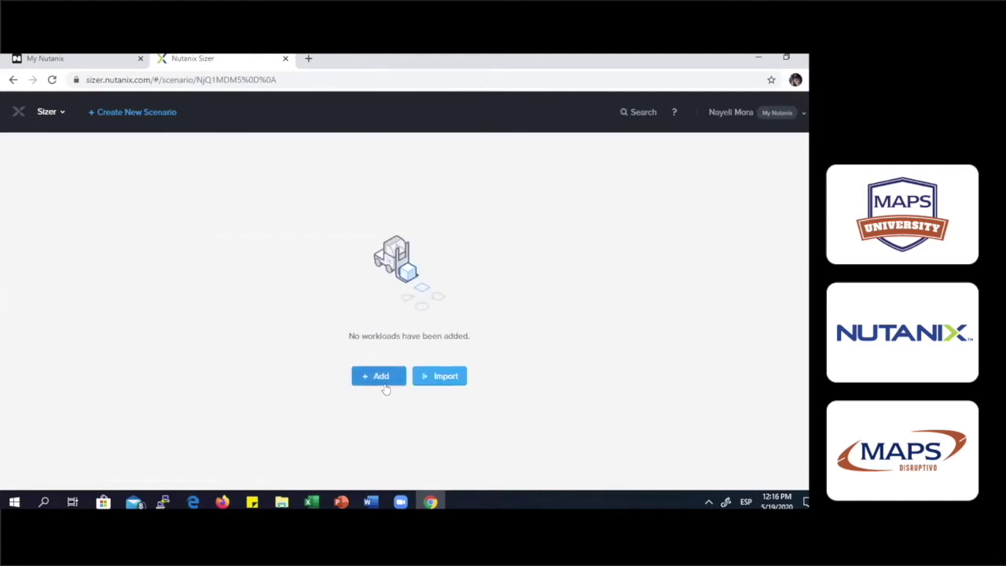
left_click(385, 378)
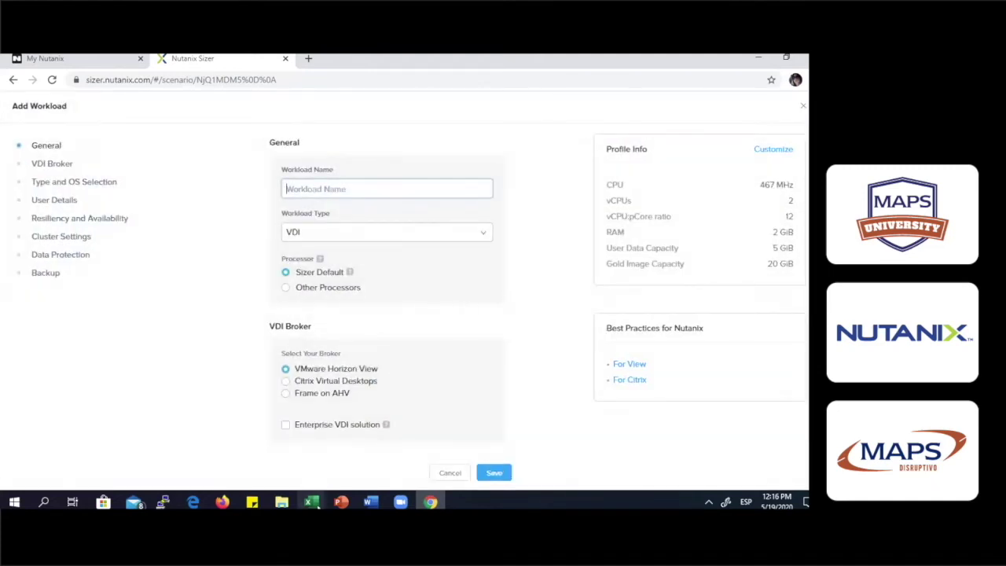
Switch to the Ejemplo -Requisitos workbook in Excel and examine the servers' CPU and memory requirements and totals on the vInfo sheet.
mouse_move(311, 501)
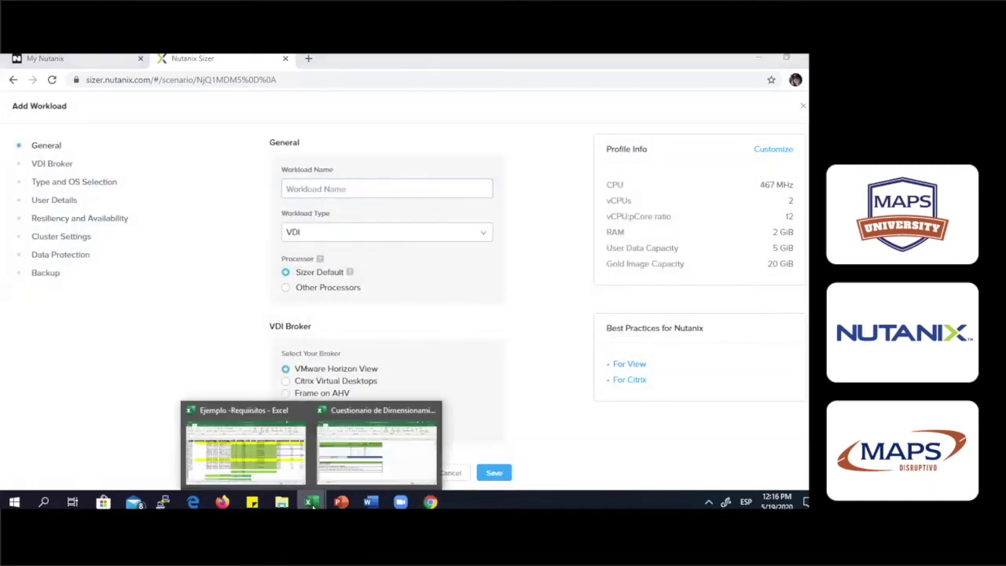
left_click(287, 469)
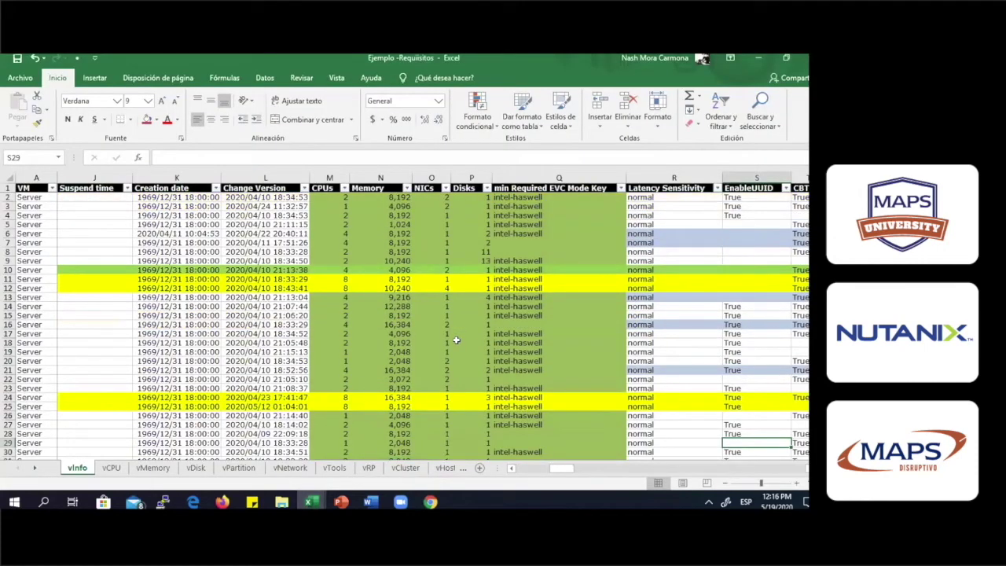
scroll(456, 339, "down", 1)
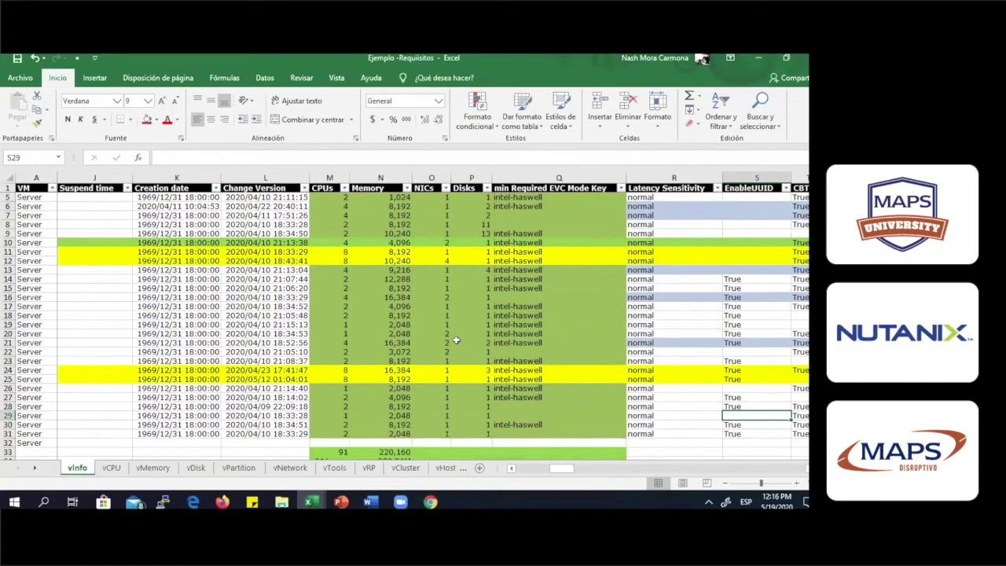
scroll(456, 339, "down", 1)
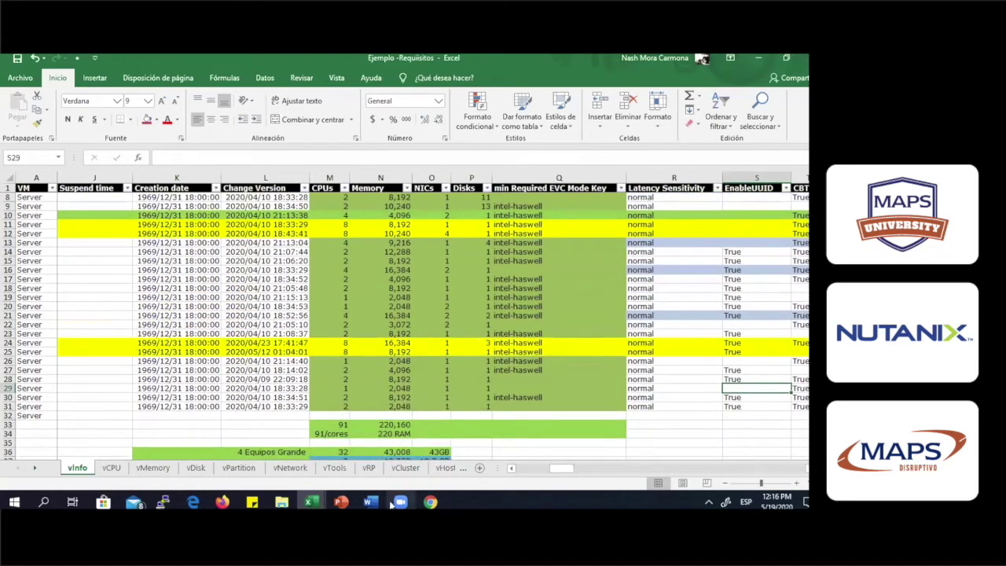
Examine the RAM, vCPU and storage requirements in the Cuestionario de Dimensionamiento workbook, and switch back to Nutanix Sizer.
mouse_move(312, 503)
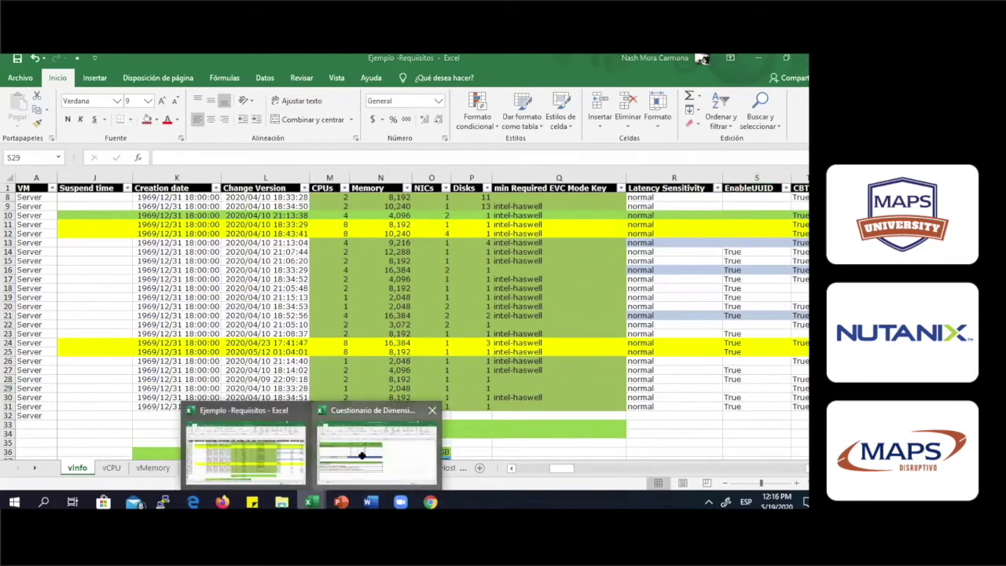
left_click(362, 455)
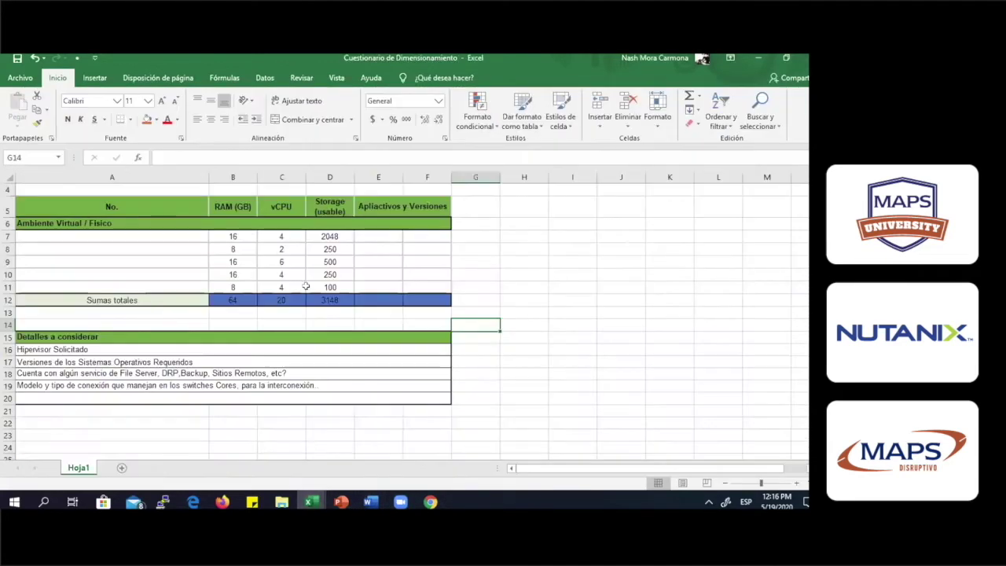
left_click(758, 60)
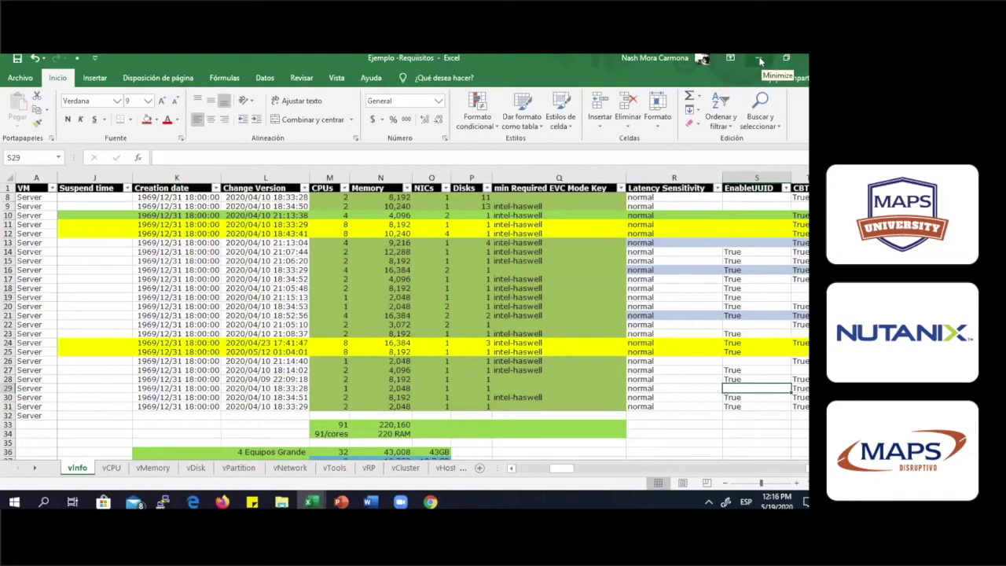
left_click(758, 60)
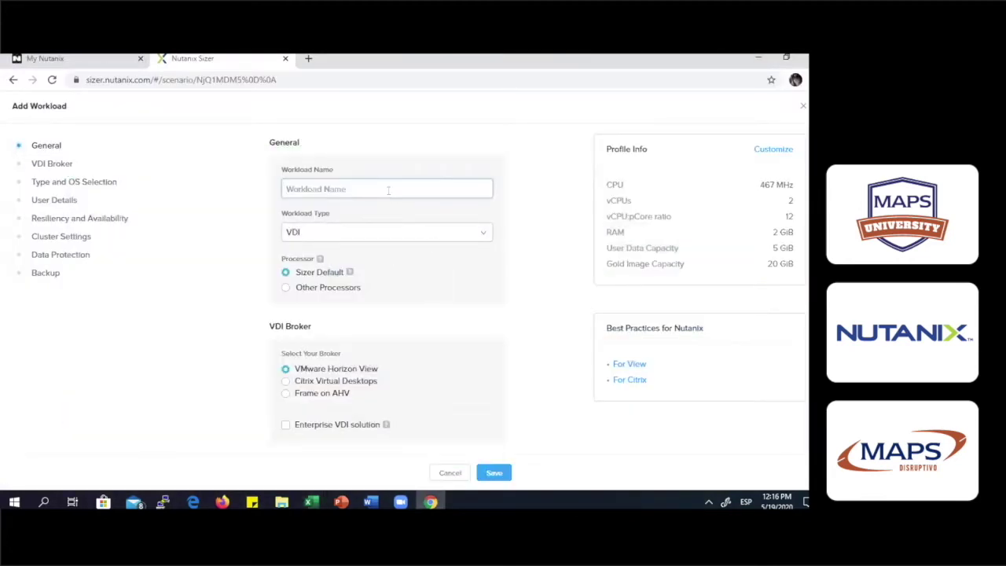
Review the available workload types from VDI to Backup, closing the list without changing the selection.
left_click(481, 235)
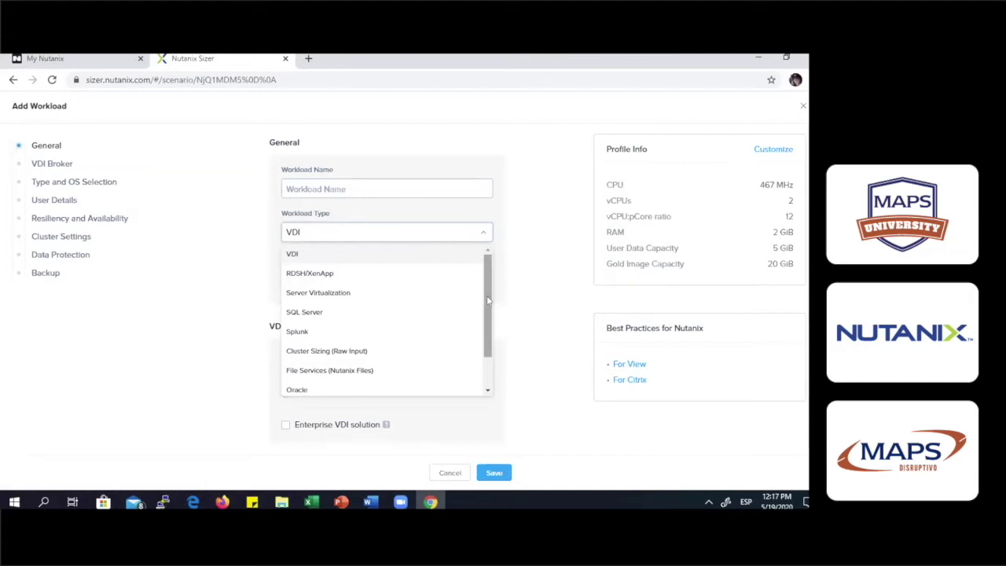
left_click_drag(487, 311, 488, 350)
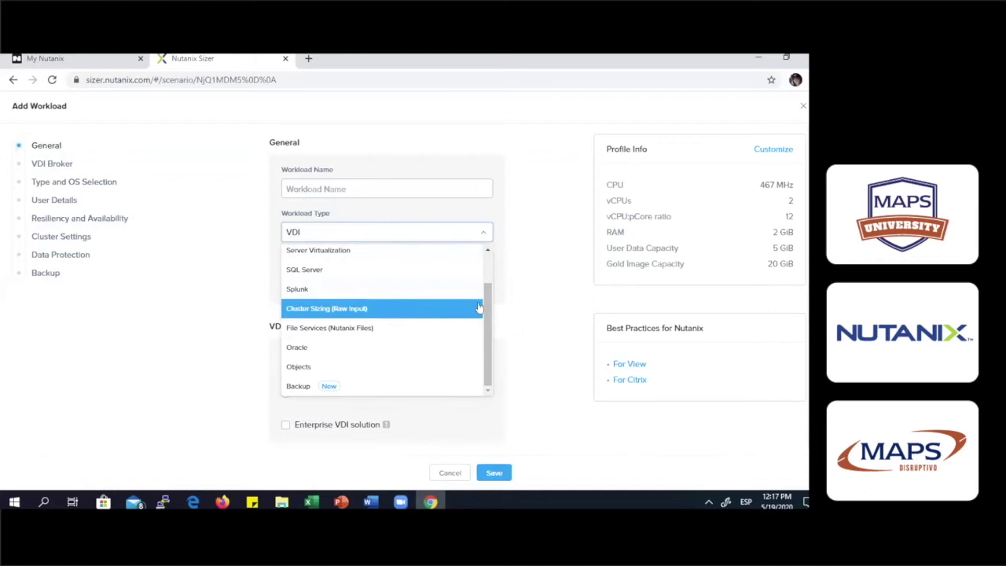
left_click(523, 312)
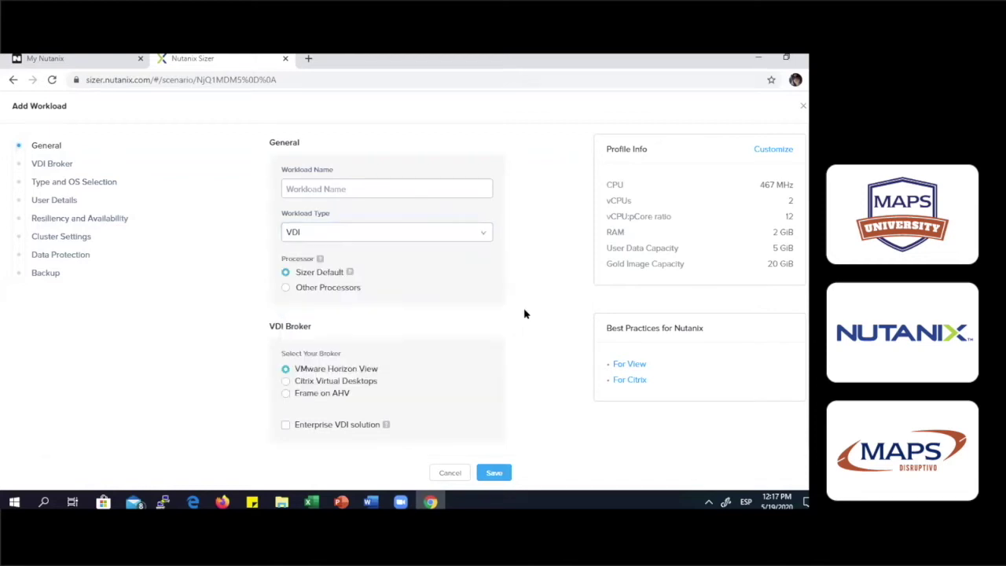
Recheck the server rows and Sumas totales in the Cuestionario de Dimensionamiento workbook, returning to the Add Workload form.
left_click(311, 501)
left_click(401, 450)
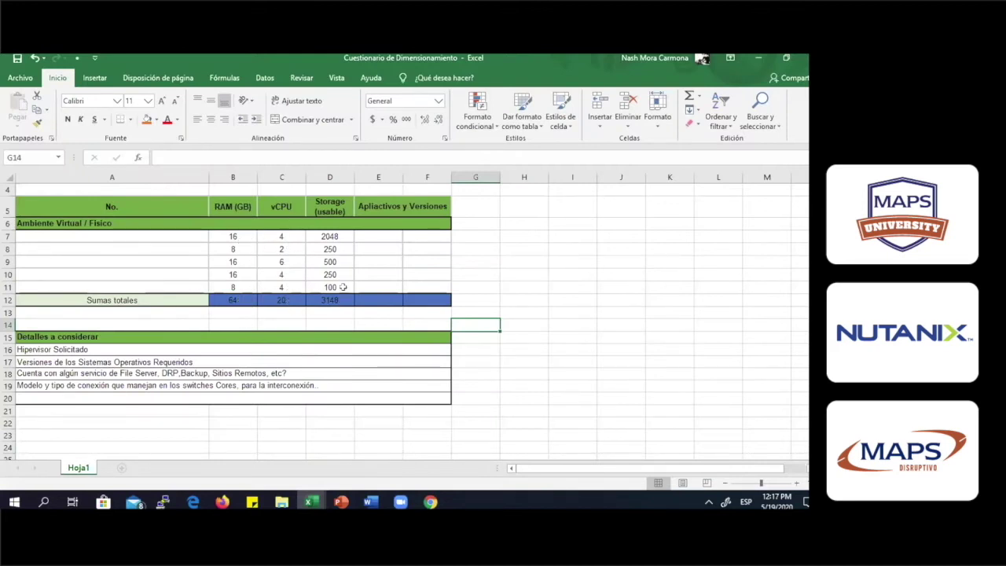
left_click(757, 61)
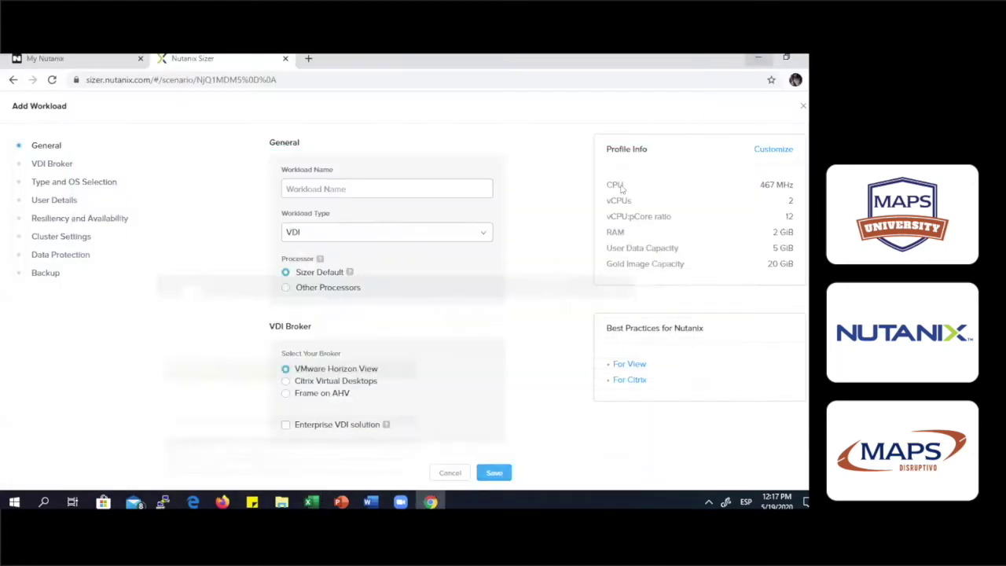
Compare the workload type options with the servers listed on the vInfo sheet of the Ejemplo -Requisitos workbook.
left_click(482, 233)
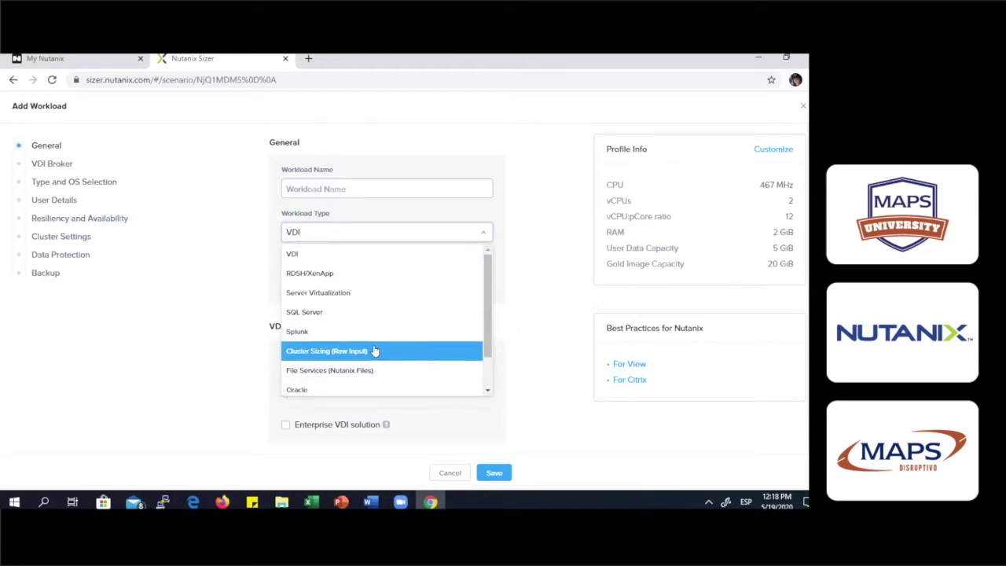
left_click(311, 501)
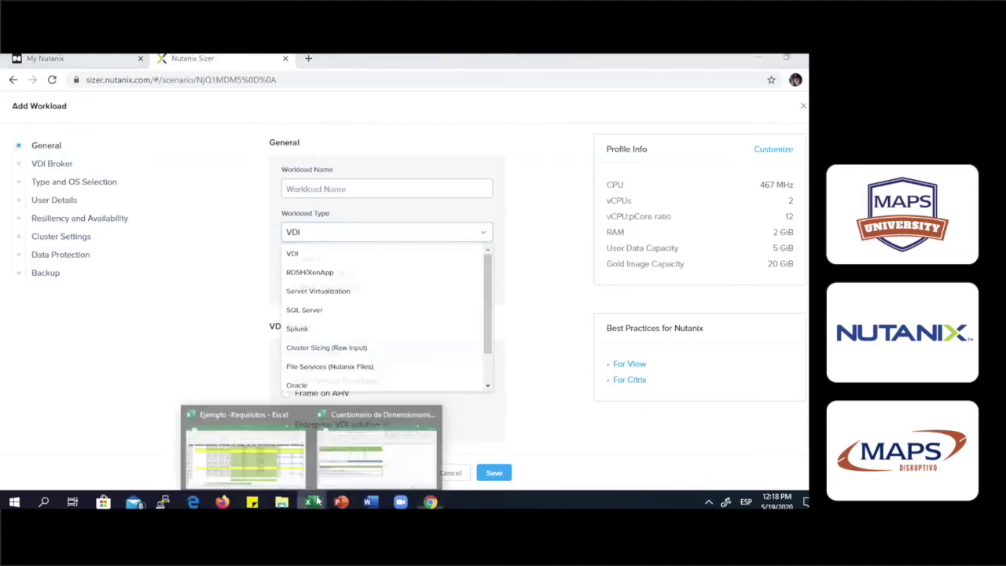
left_click(263, 444)
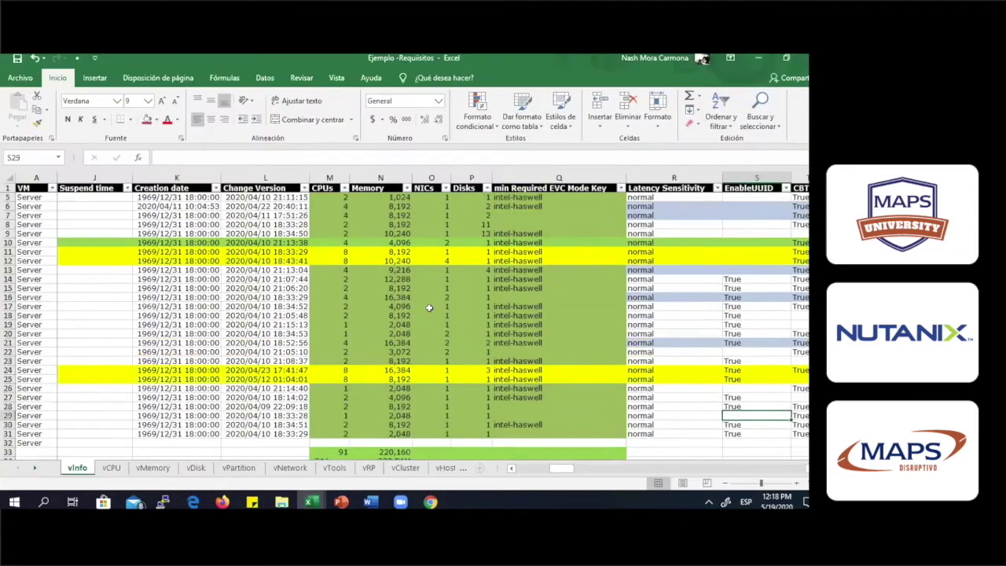
scroll(429, 308, "down", 1)
scroll(428, 307, "up", 1)
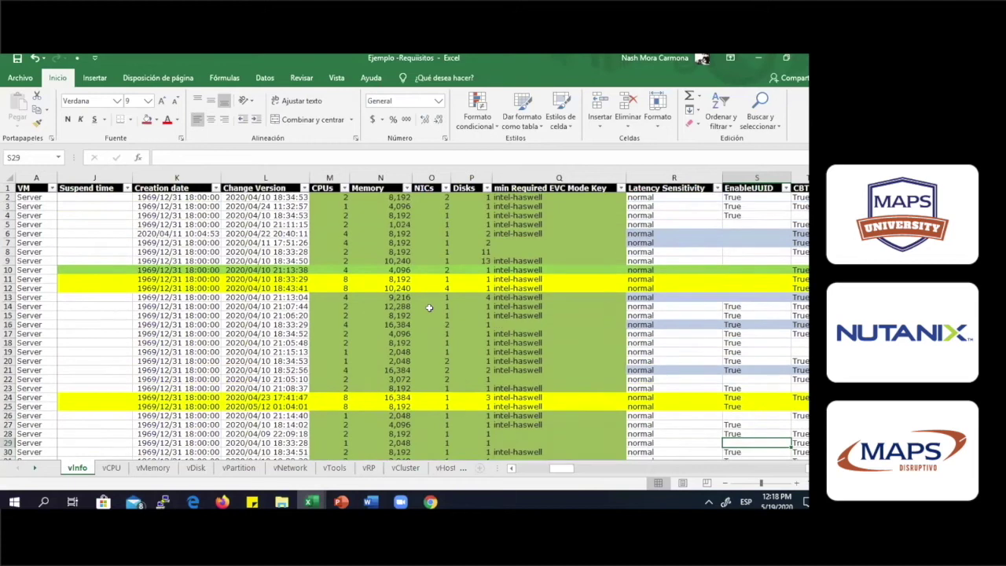
scroll(428, 307, "down", 1)
scroll(428, 307, "up", 1)
left_click(757, 60)
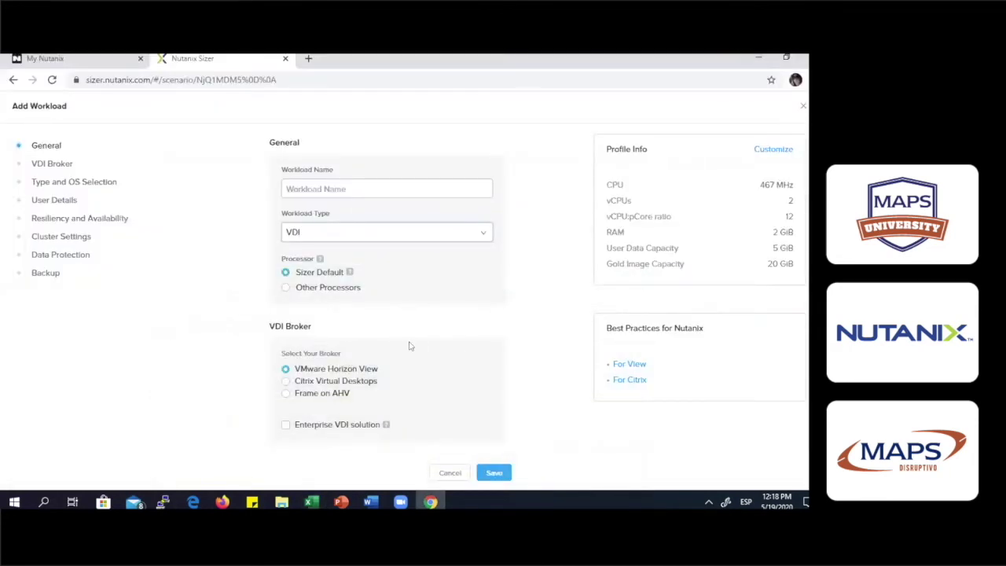
Set the new workload's type to Server Virtualization.
left_click(484, 232)
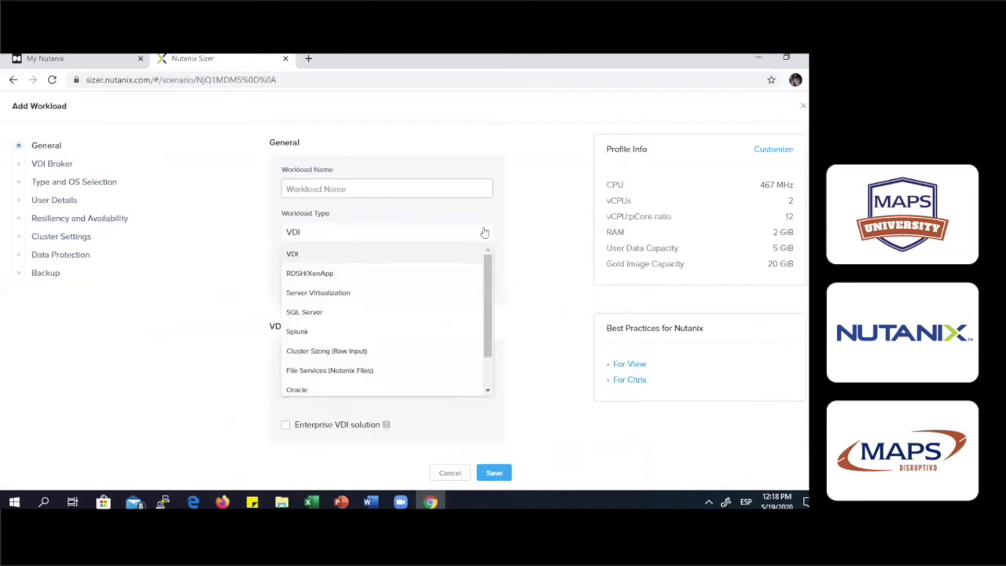
left_click(330, 295)
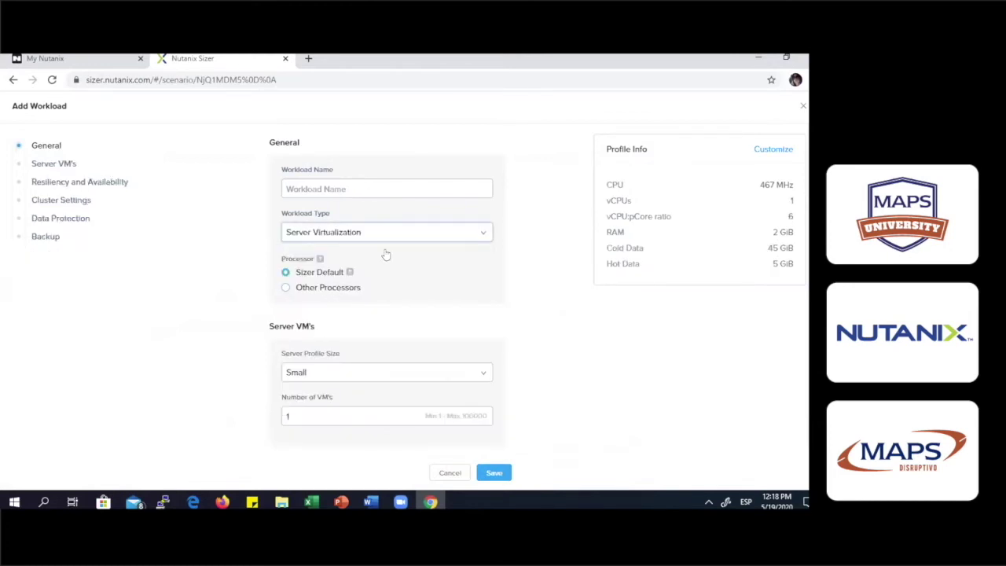
Switch to the Ejemplo -Requisitos workbook, filter vInfo to servers with 8 CPUs, and examine their columns.
mouse_move(311, 501)
left_click(281, 464)
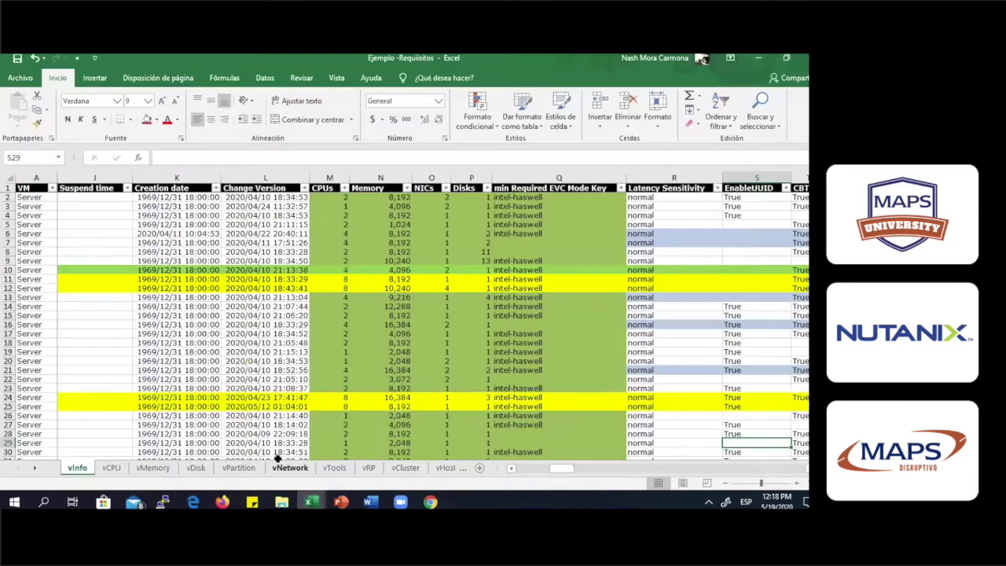
scroll(442, 311, "down", 1)
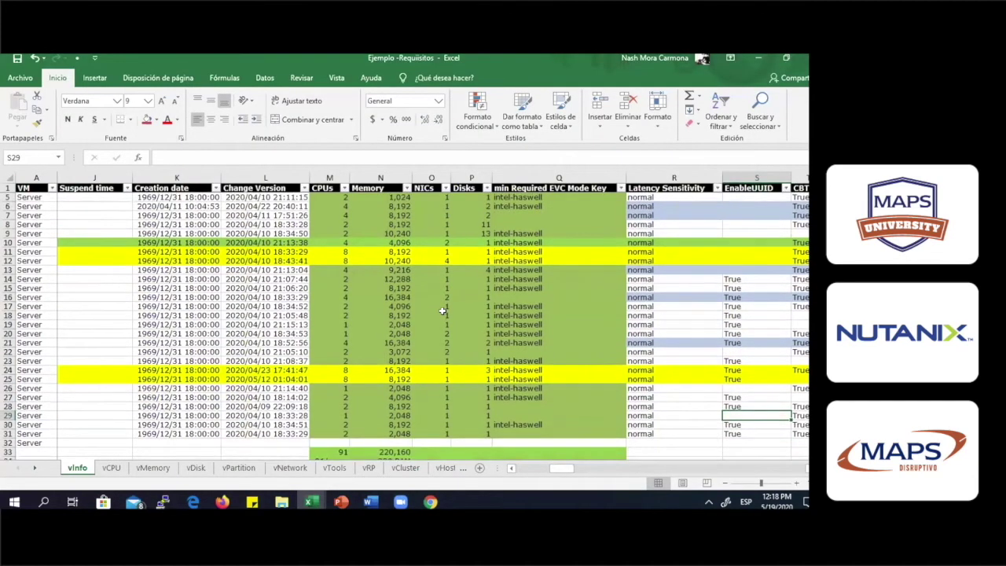
scroll(442, 311, "up", 1)
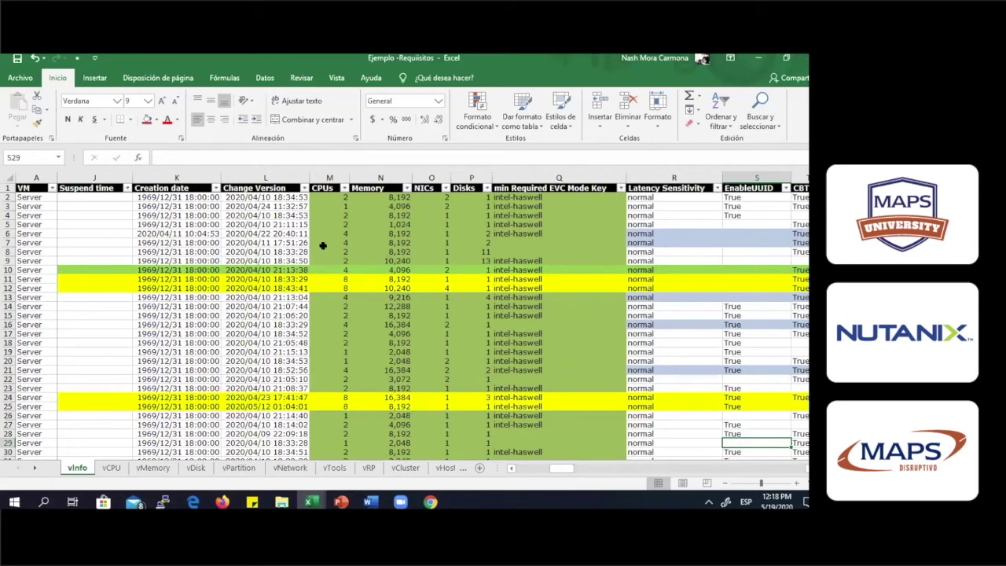
left_click(343, 190)
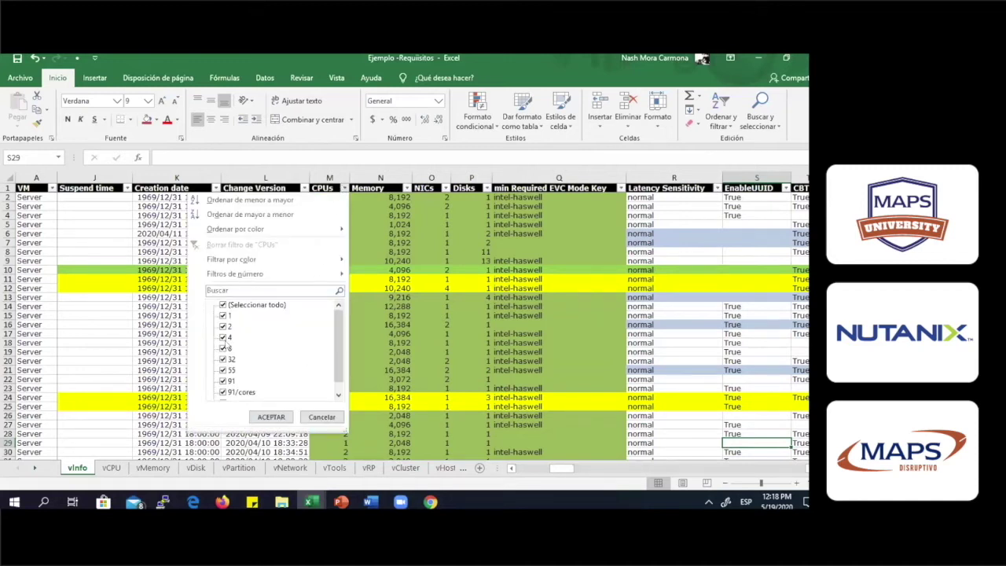
left_click(223, 305)
left_click(222, 347)
left_click(271, 417)
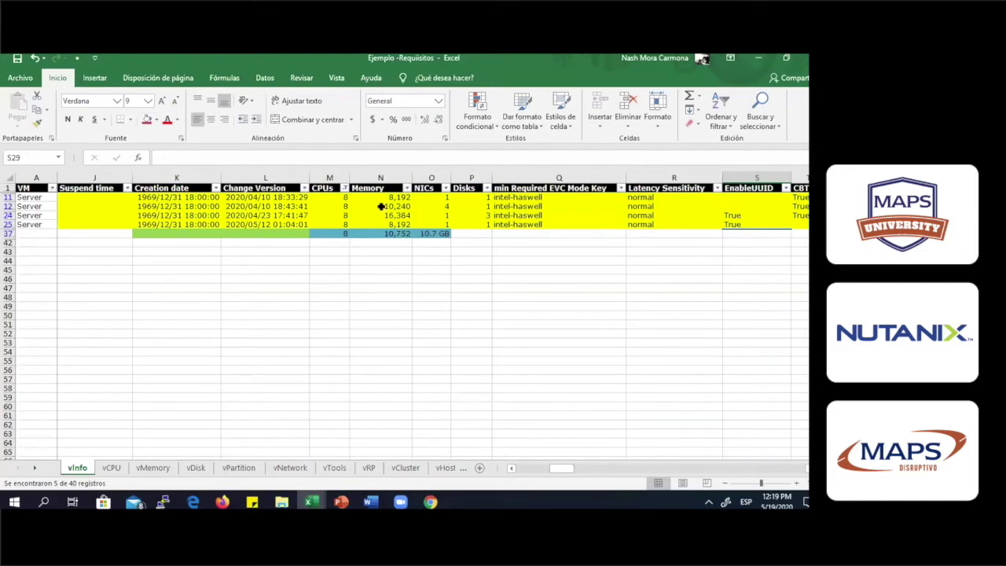
left_click_drag(568, 469, 650, 456)
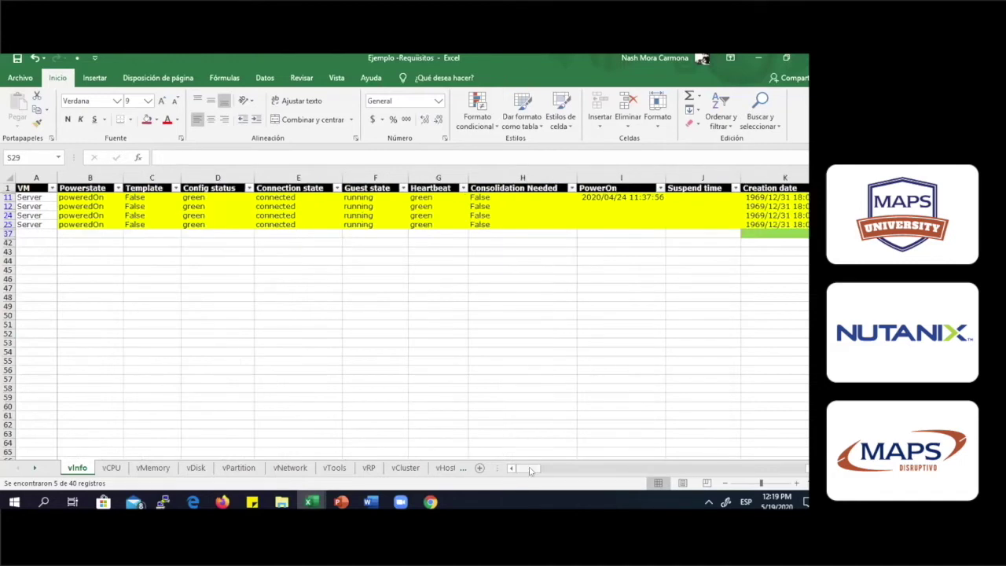
left_click_drag(528, 469, 559, 469)
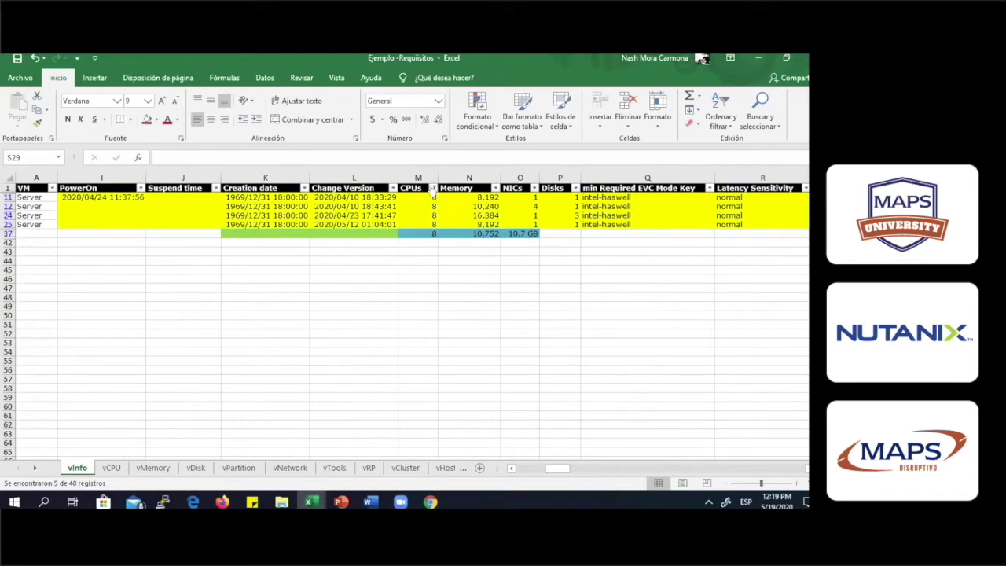
Change the CPUs filter to show only servers with 1, 2 or 4 CPUs.
left_click(433, 189)
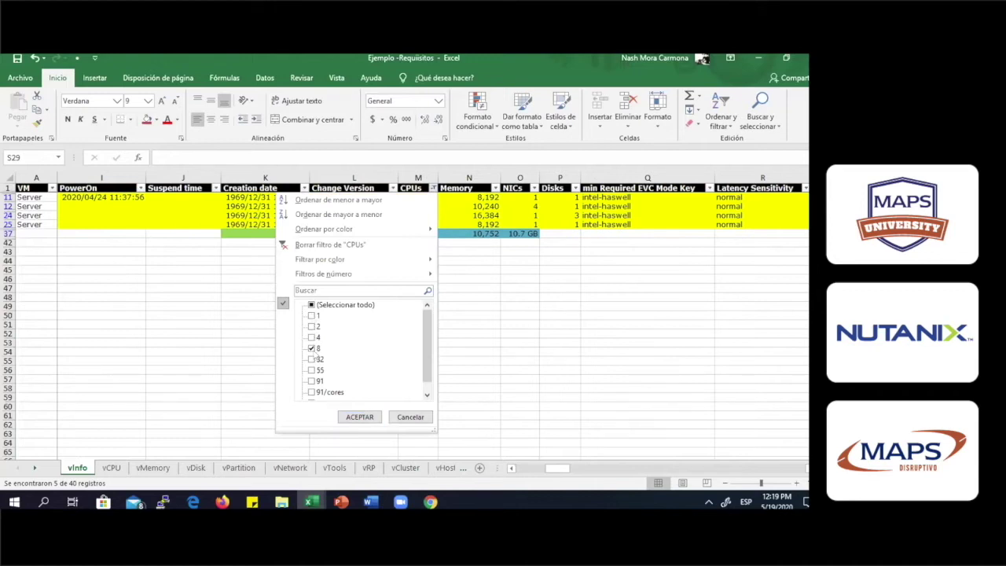
left_click(312, 348)
left_click(311, 337)
left_click(312, 326)
left_click(312, 315)
left_click(359, 416)
Examine the CPU and memory values of the filtered smaller servers and the average row below them.
scroll(498, 267, "down", 2)
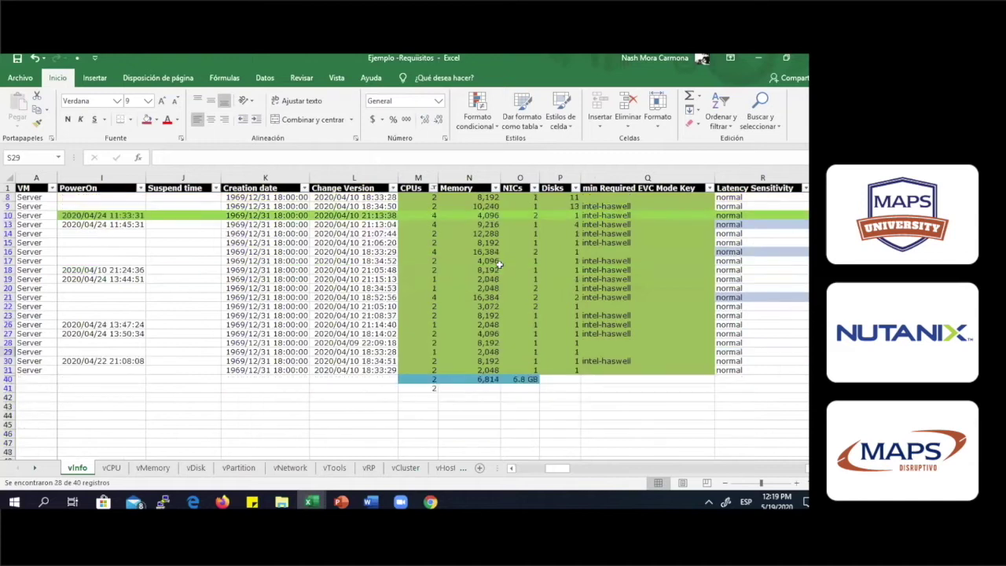
scroll(498, 265, "up", 2)
scroll(498, 264, "down", 2)
scroll(498, 265, "up", 2)
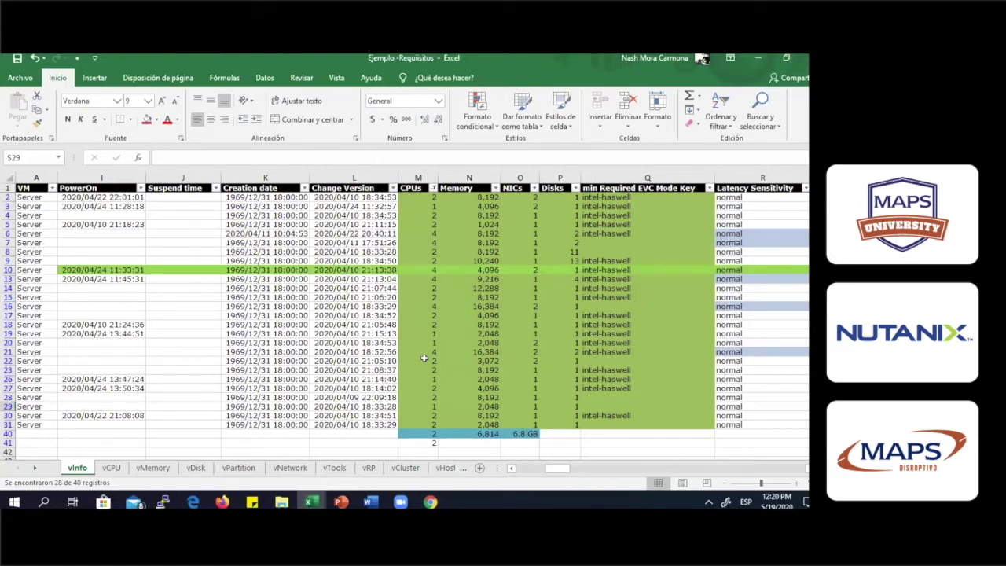
scroll(423, 358, "down", 1)
scroll(424, 357, "up", 1)
scroll(423, 357, "down", 2)
scroll(423, 357, "up", 2)
Add the 8-CPU servers to the CPUs filter and examine the combined CPU and memory columns.
left_click(433, 188)
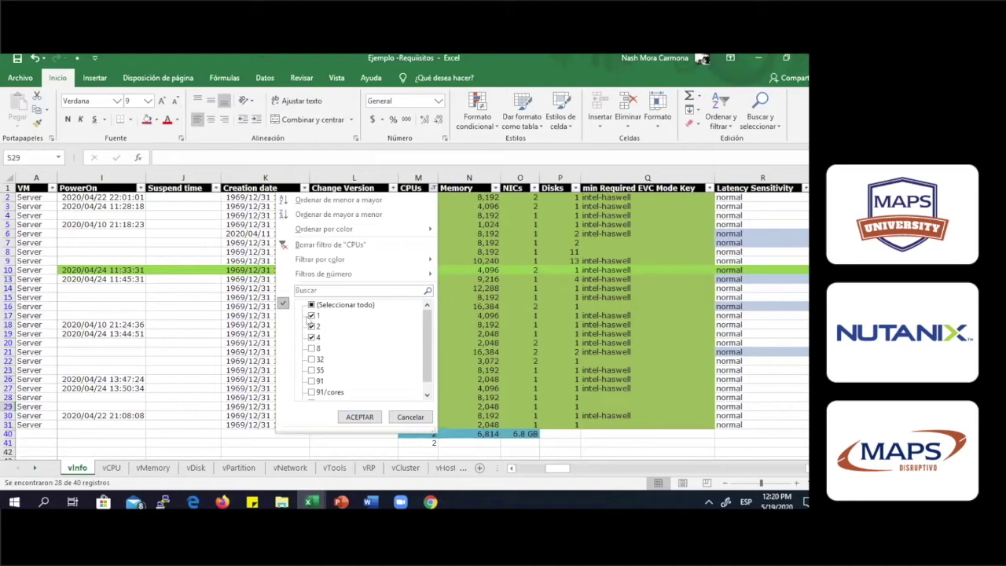
left_click(312, 348)
left_click(355, 416)
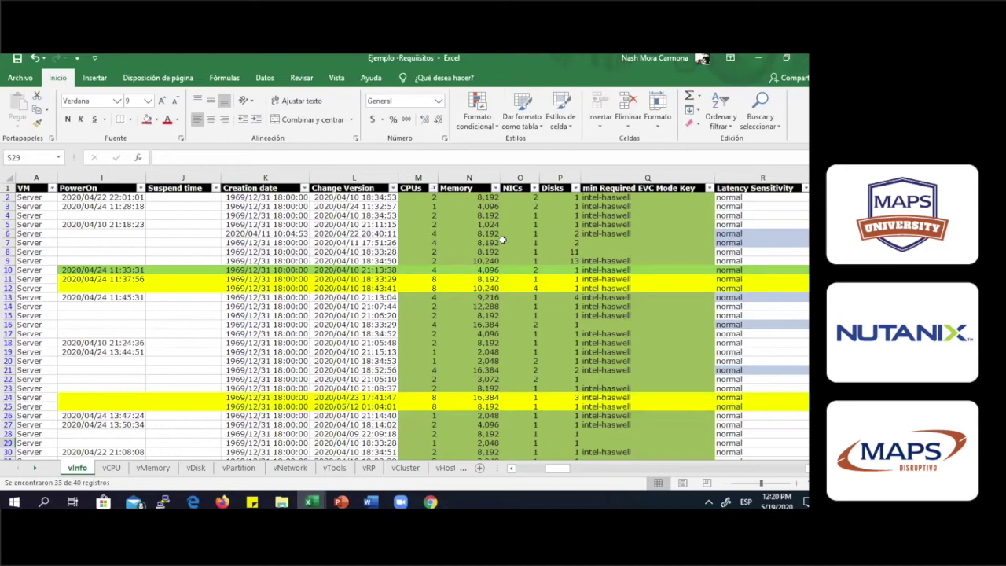
left_click(430, 206)
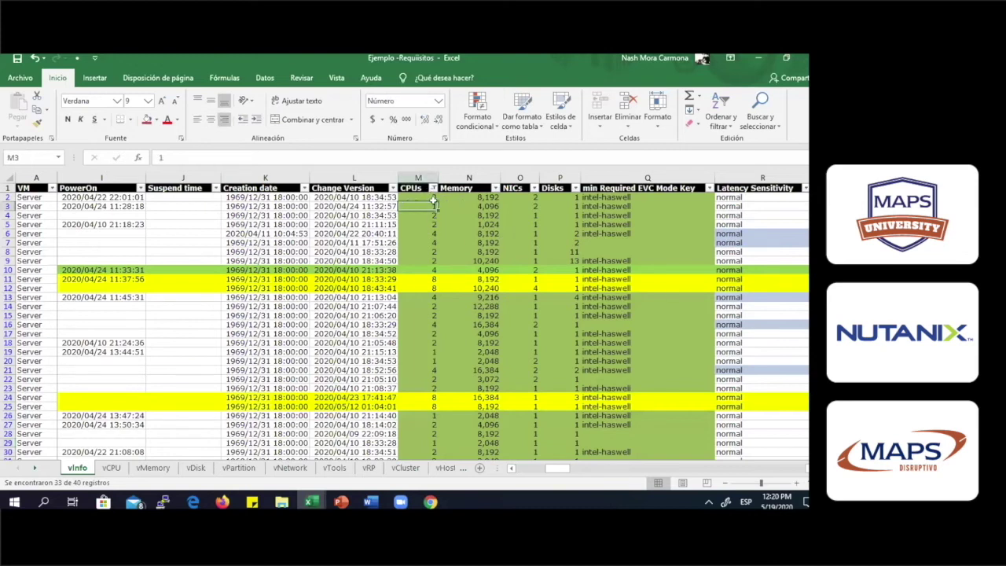
left_click(482, 224)
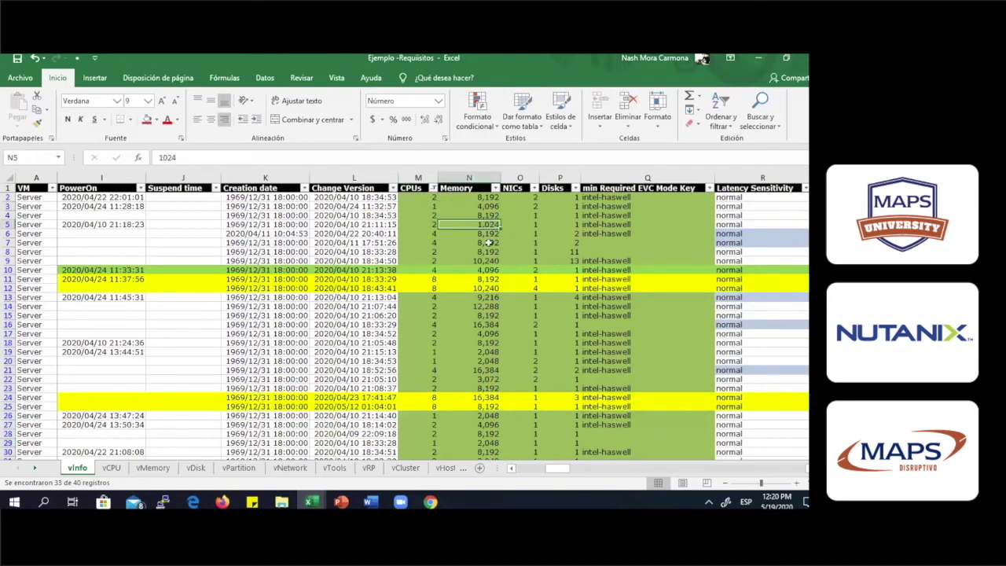
scroll(487, 240, "down", 1)
scroll(489, 243, "down", 1)
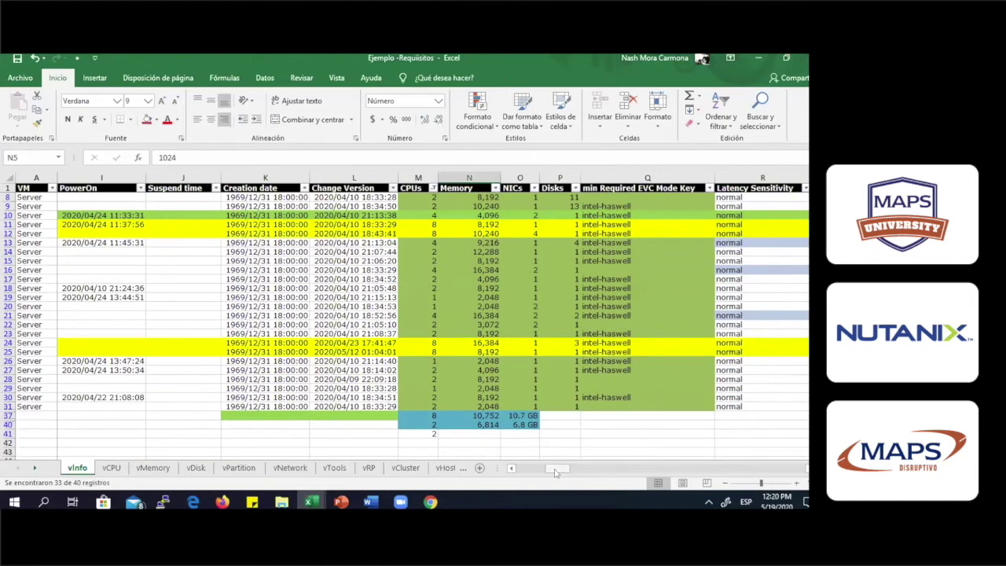
Clear the CPUs filter and examine the large and small server group summaries below the table before returning to Nutanix Sizer.
left_click(432, 187)
left_click(360, 417)
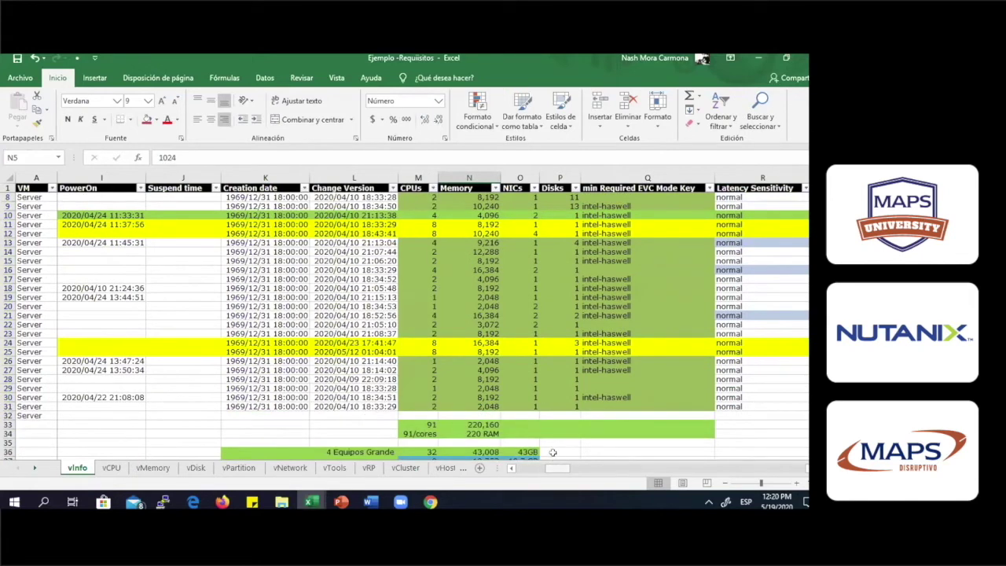
scroll(552, 450, "down", 2)
scroll(552, 450, "down", 1)
scroll(433, 308, "down", 1)
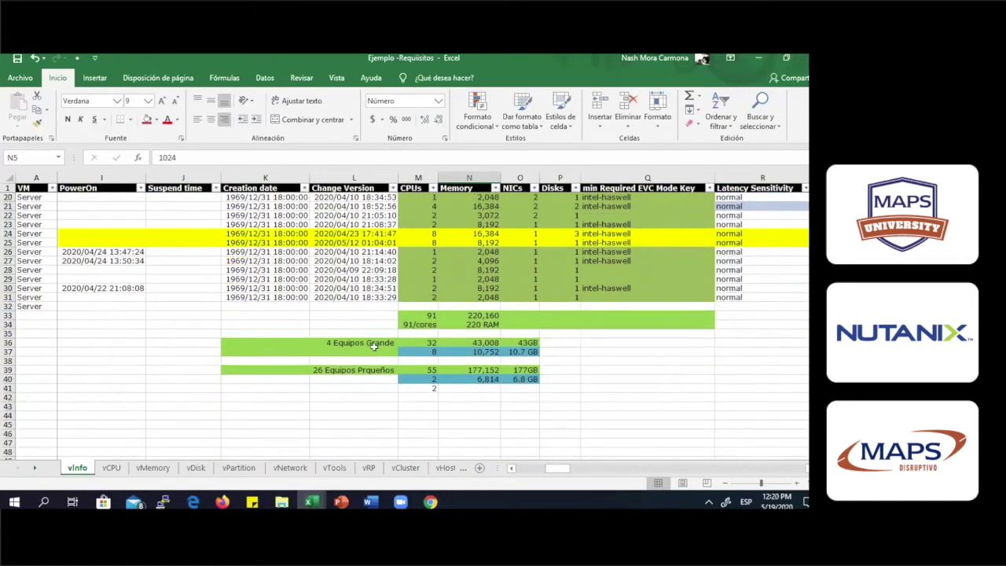
left_click(433, 388)
type("2")
key("Return")
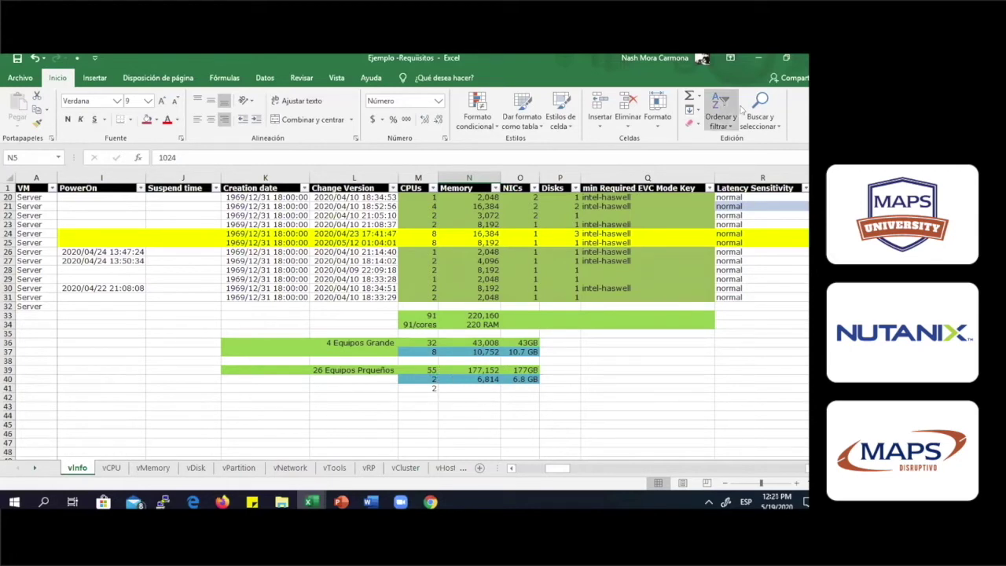
left_click(758, 58)
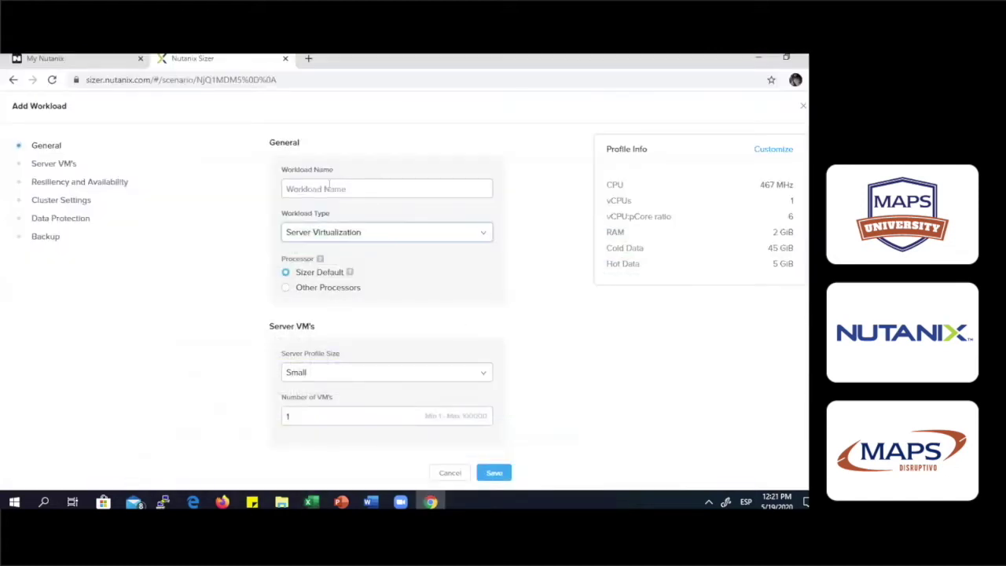
Name the workload Cargas Criticas and review the available server profile sizes, keeping Small.
type("Cargos Criticas")
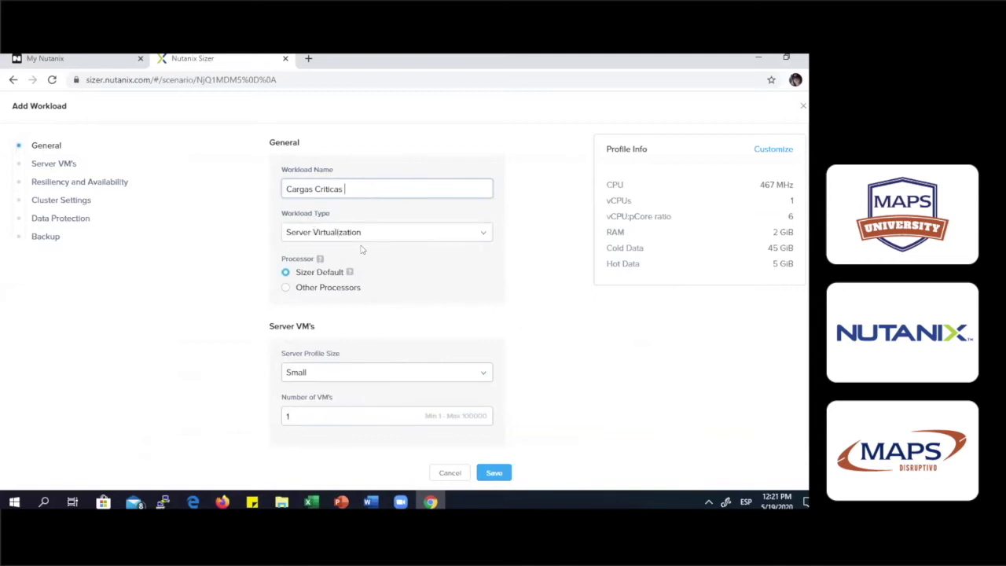
scroll(377, 249, "down", 1)
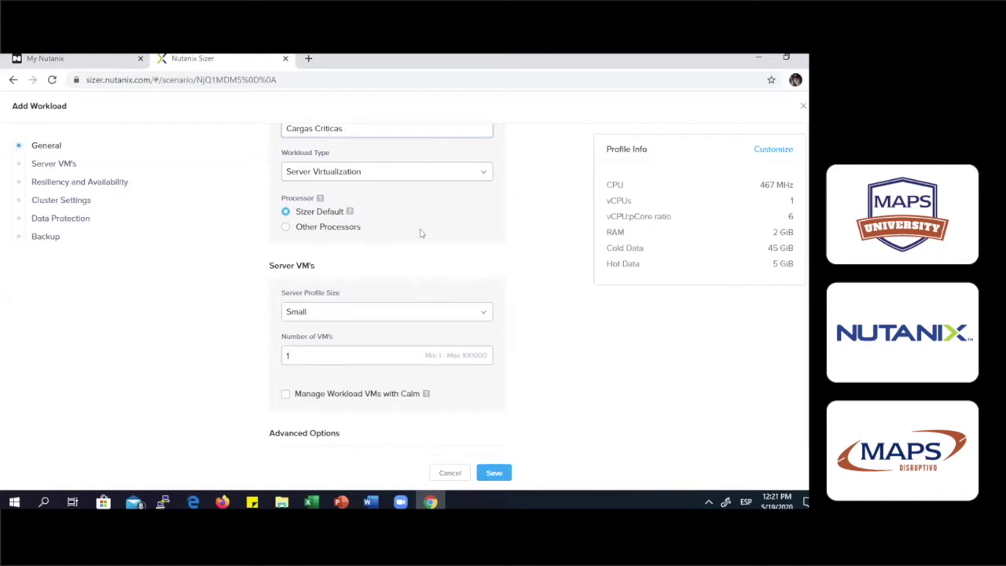
scroll(421, 239, "down", 2)
scroll(421, 238, "up", 2)
left_click(482, 316)
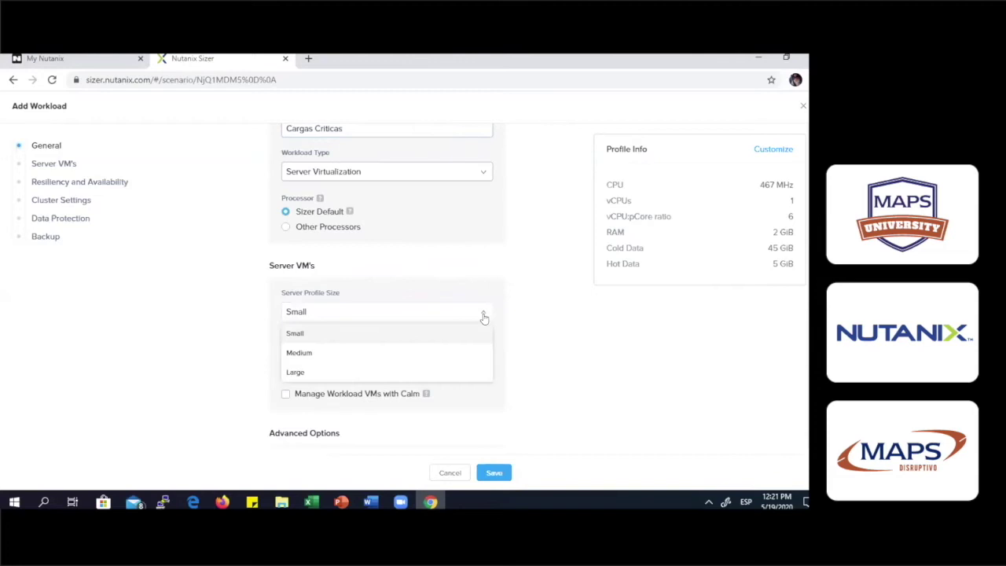
left_click(559, 328)
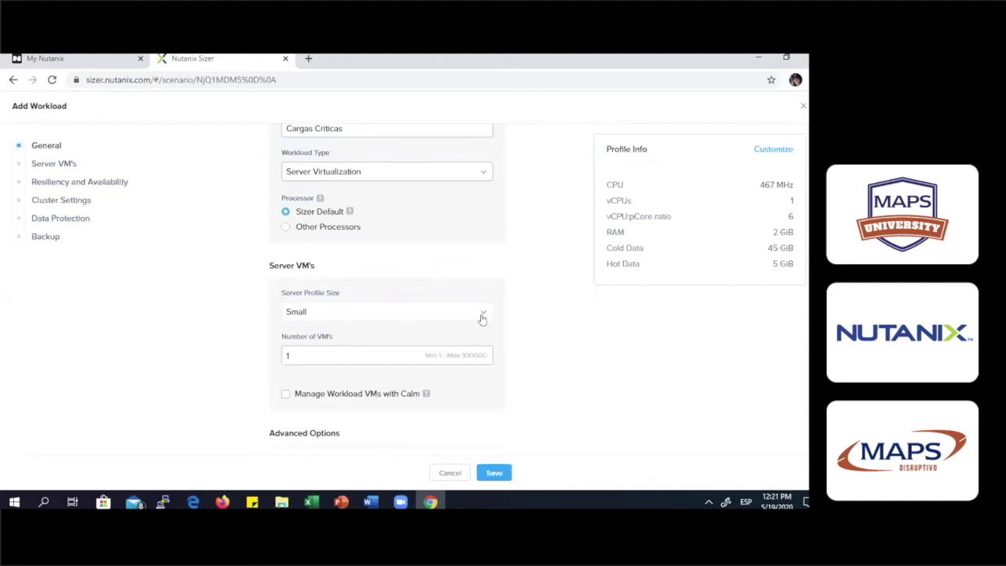
Check the large server group in the Ejemplo -Requisitos workbook and set the workload's number of VMs to 4.
mouse_move(311, 501)
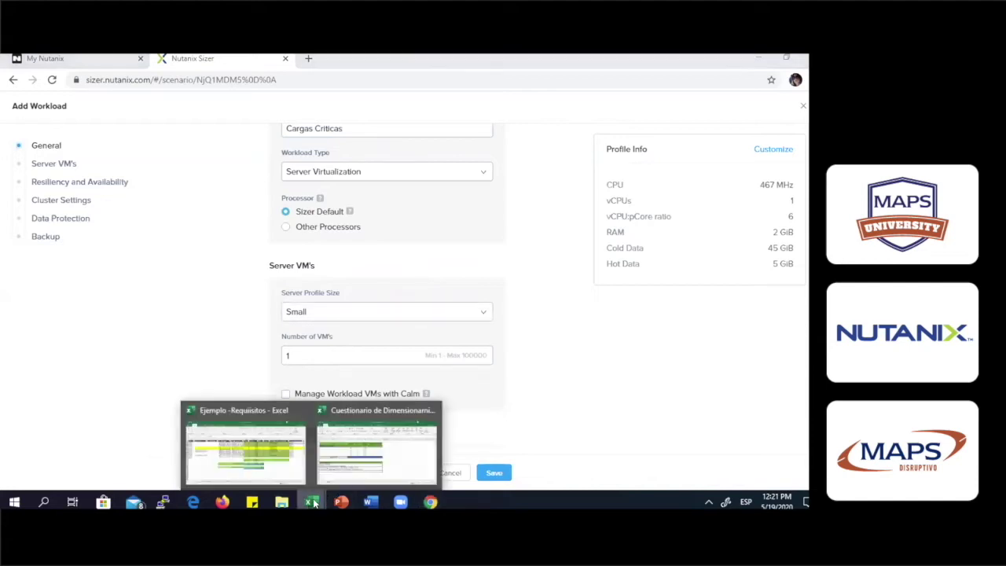
left_click(277, 463)
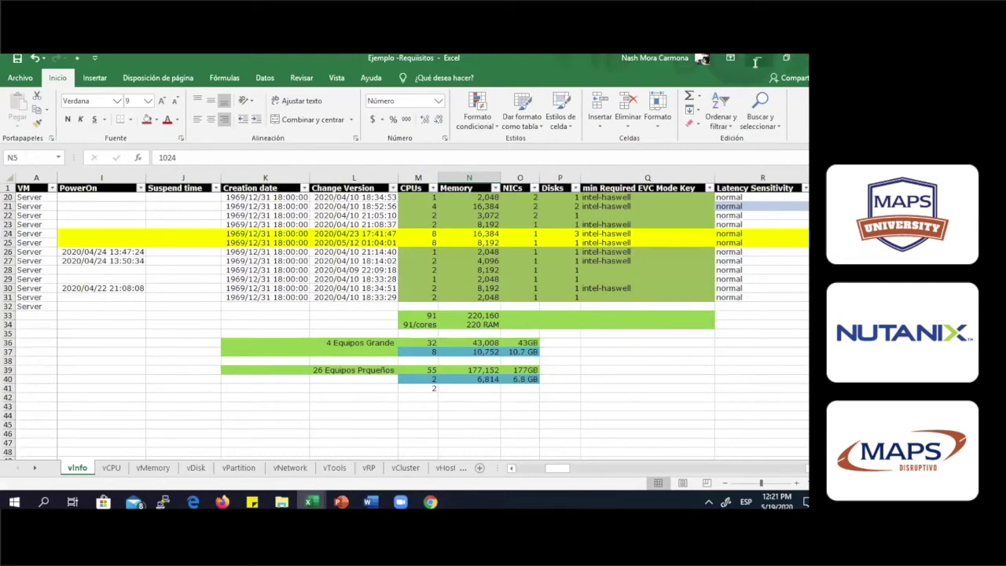
left_click(759, 61)
left_click(289, 357)
key("BackSpace")
type("4")
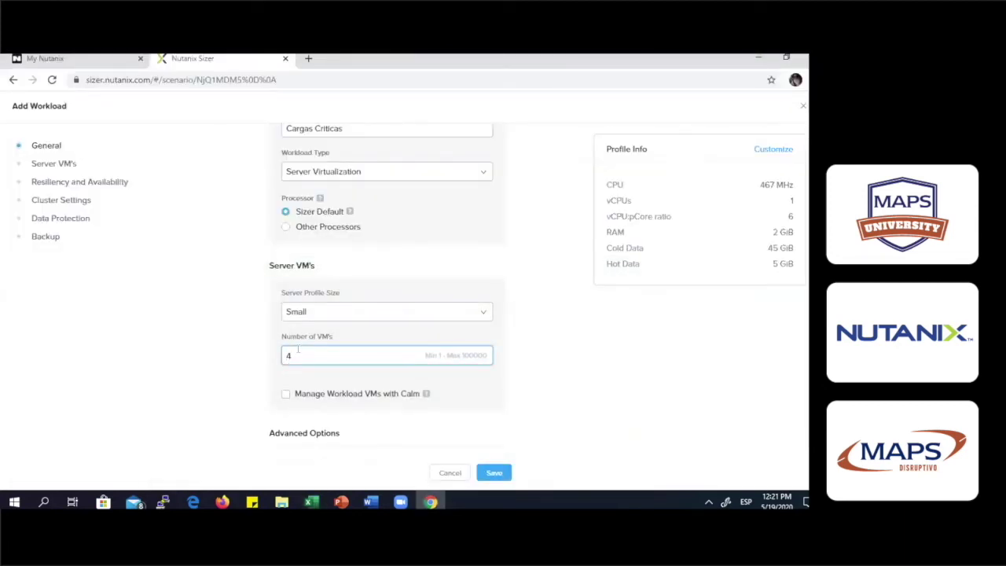
Customize the profile info, setting vCPUs to 8 from the large group's average row in the Excel requirements.
left_click(774, 149)
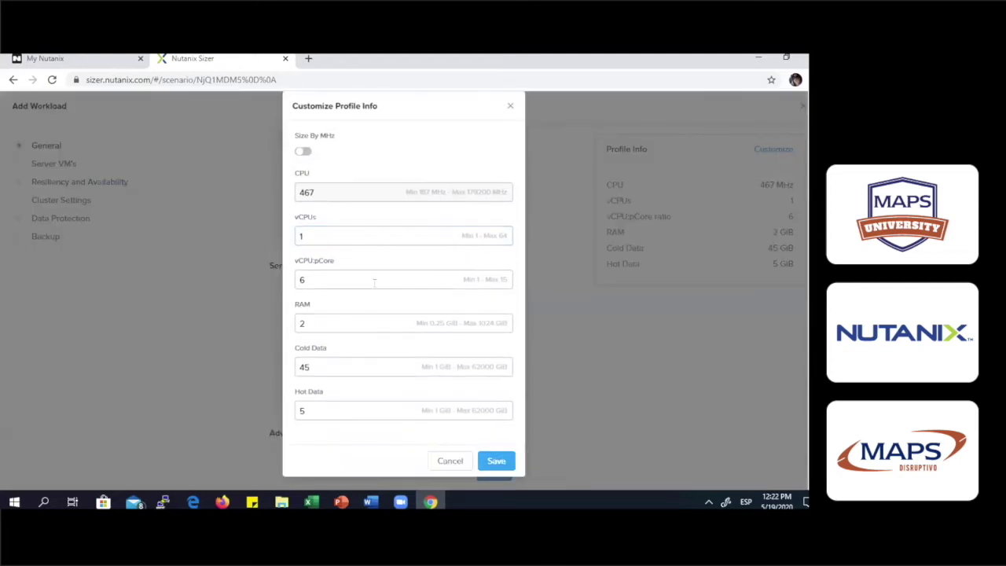
left_click(311, 501)
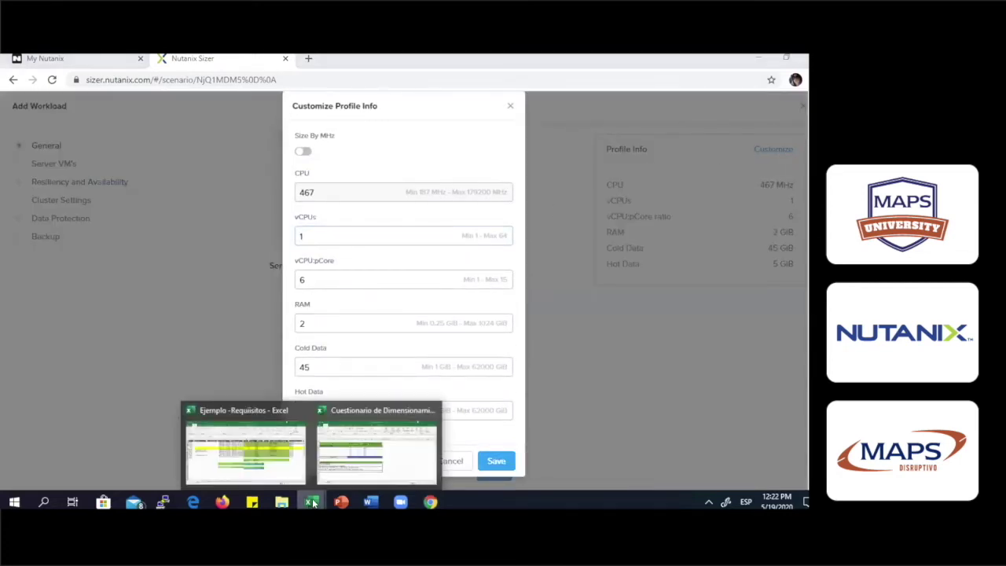
left_click(260, 464)
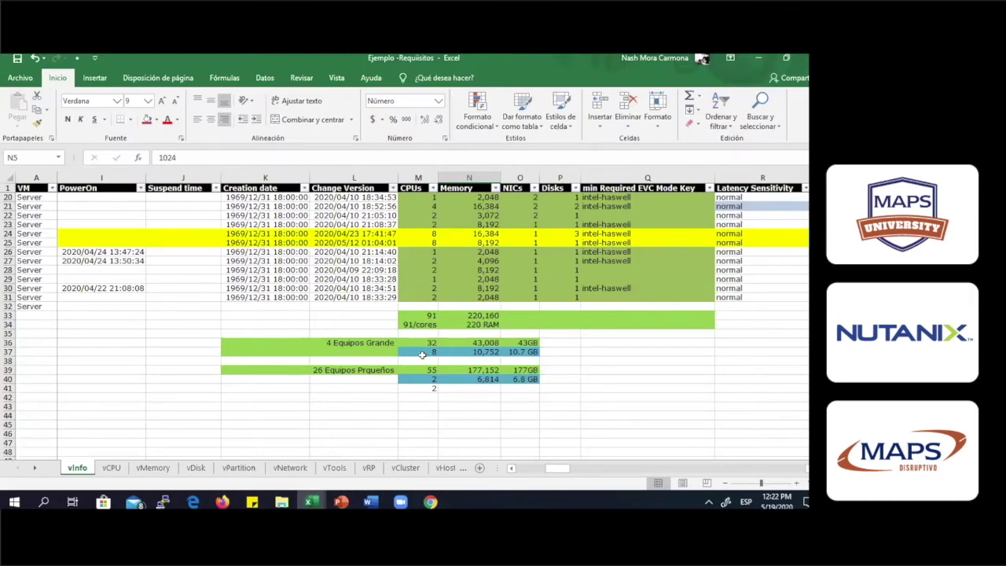
left_click_drag(416, 348, 527, 344)
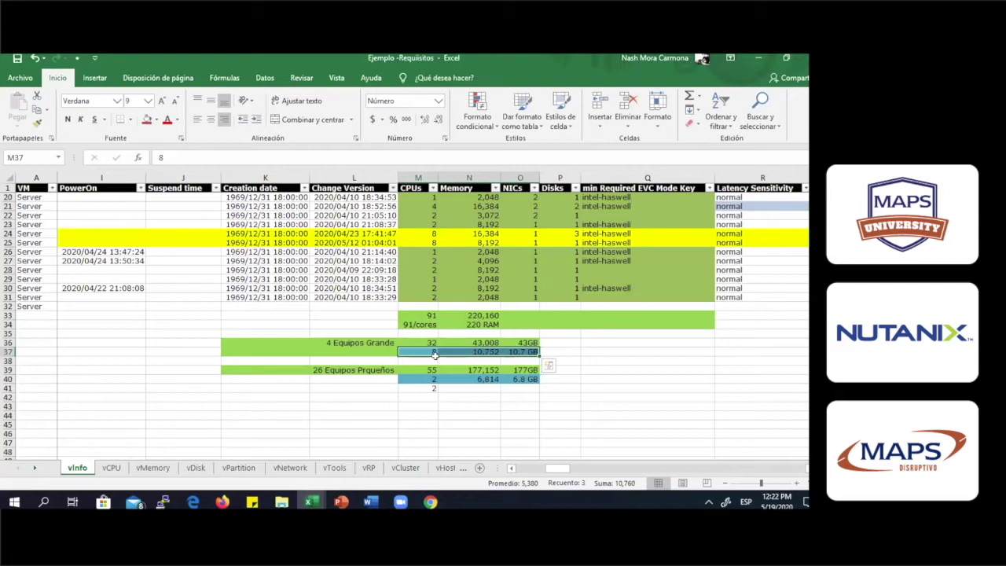
left_click(758, 58)
double_click(296, 236)
type("8")
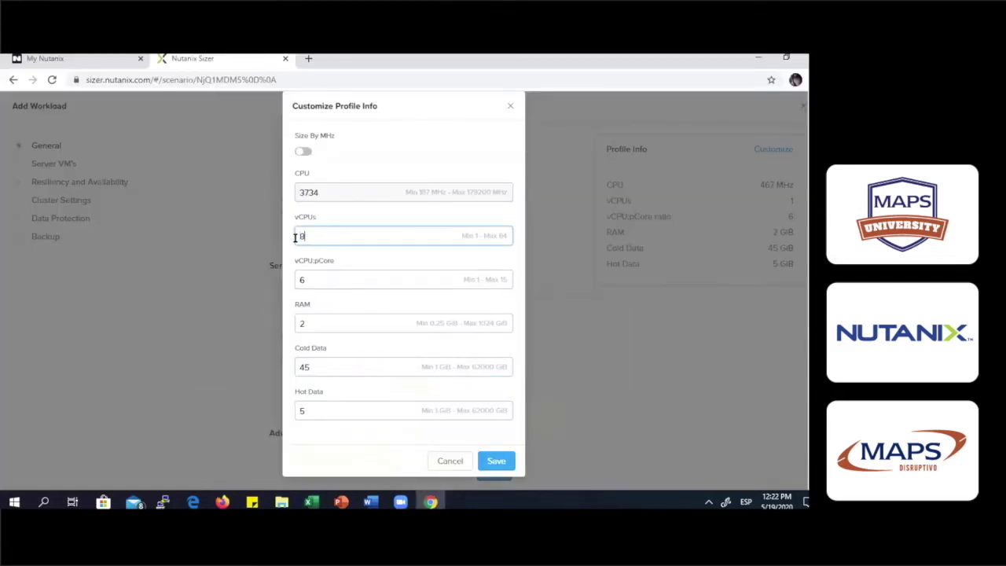
Consult the recommended vCPU:pCPU ratios slide in PowerPoint and set the profile's vCPU:pCore to 2 for critical workloads.
left_click(308, 277)
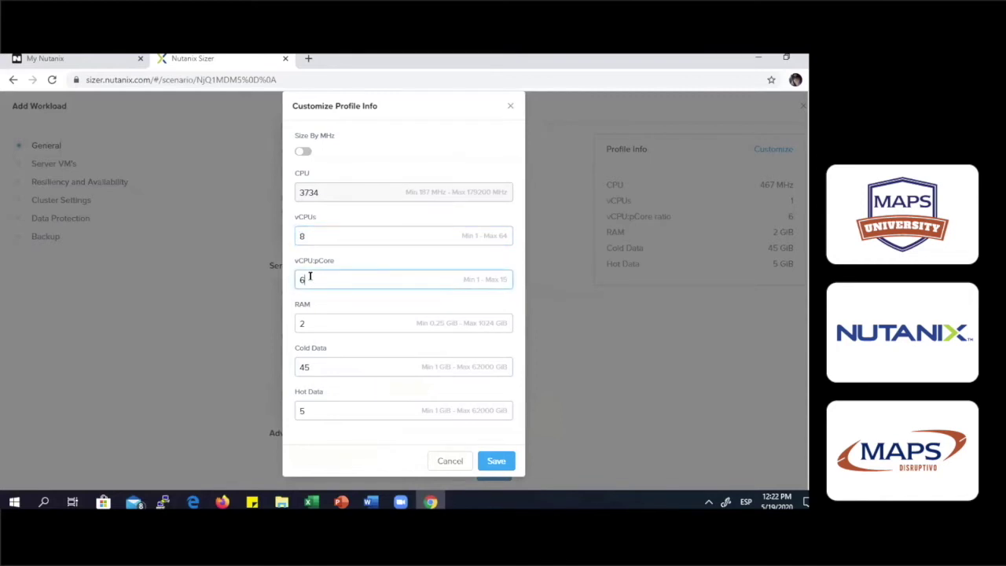
left_click(340, 503)
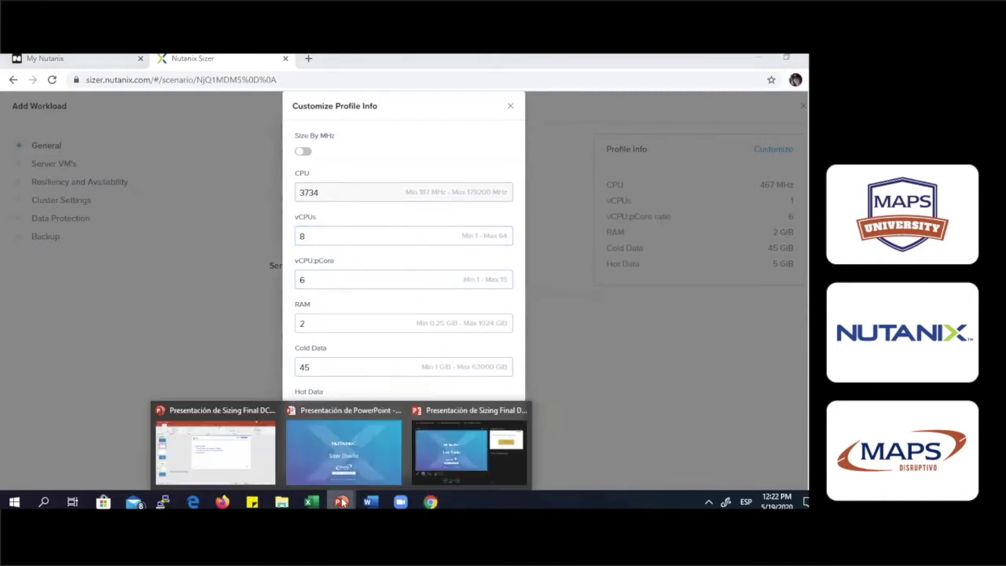
left_click(215, 451)
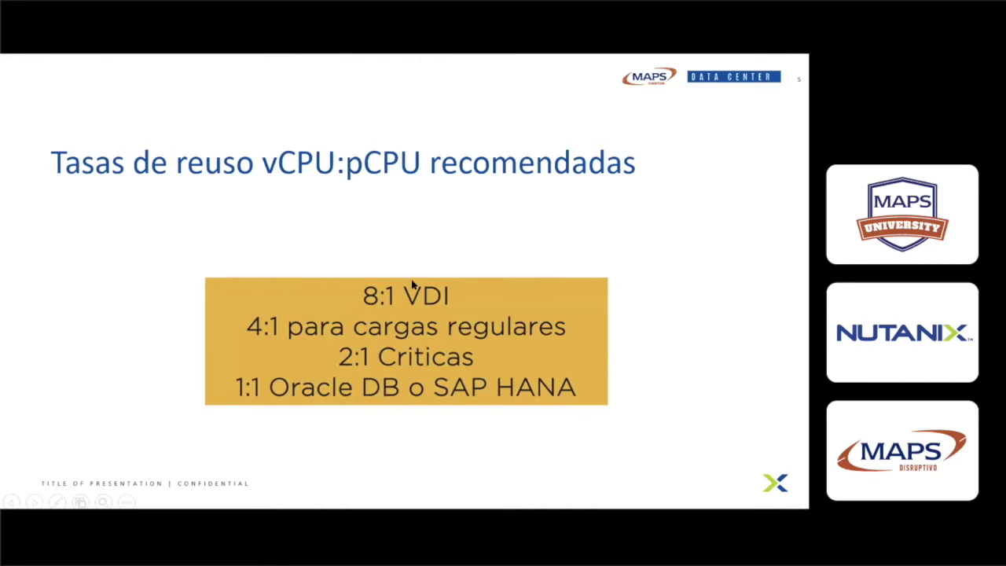
key("alt+Tab")
scroll(623, 256, "down", 1)
key("alt+Tab")
double_click(365, 285)
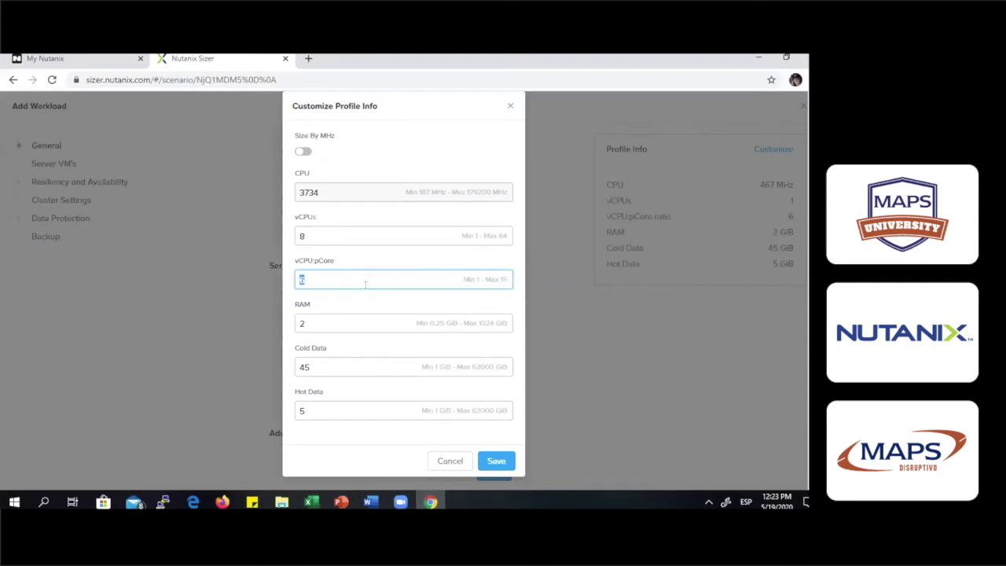
type("2")
Check the large servers' average memory in the Excel requirements and set the profile's RAM to 11 GiB.
left_click(331, 316)
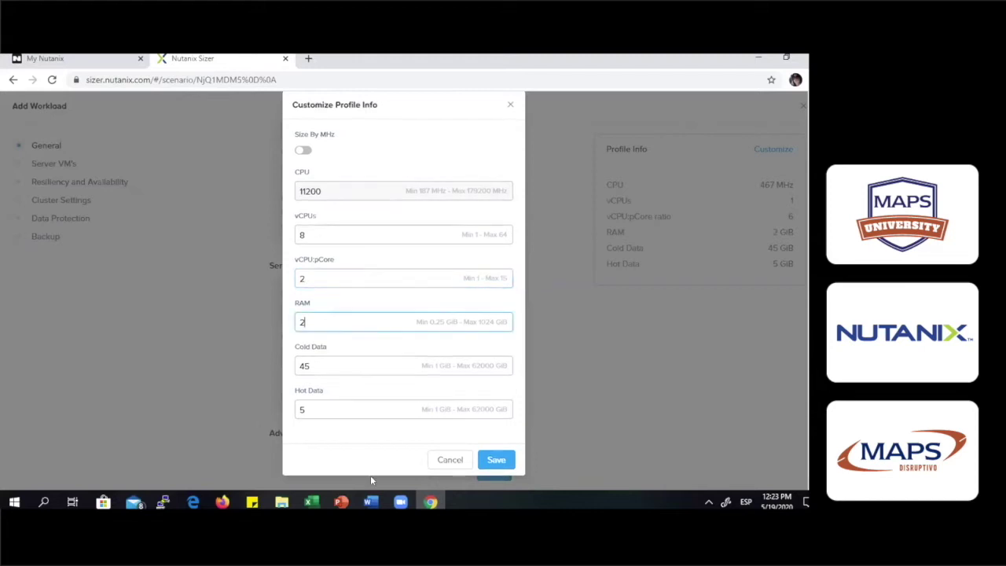
left_click(311, 501)
left_click(283, 470)
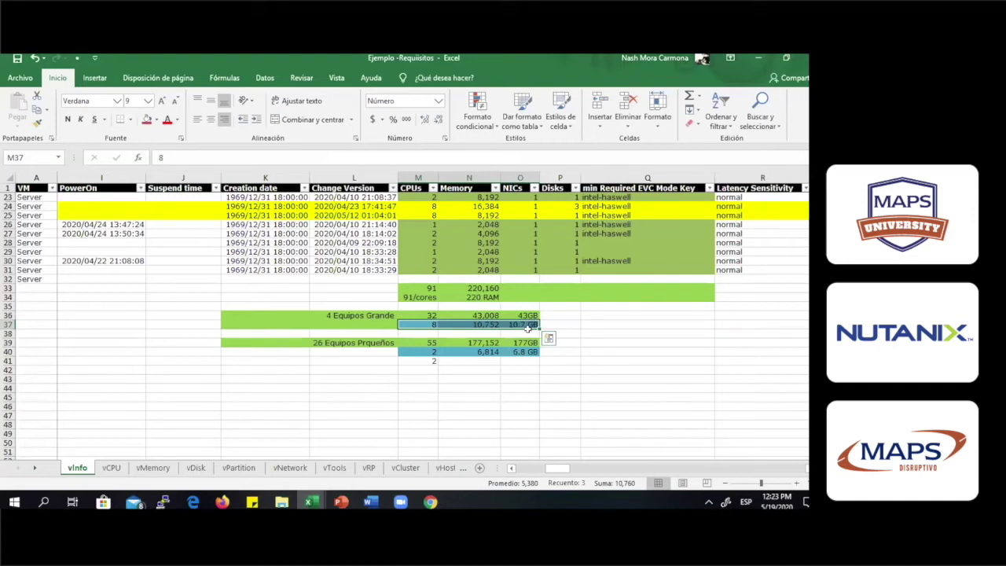
left_click(757, 57)
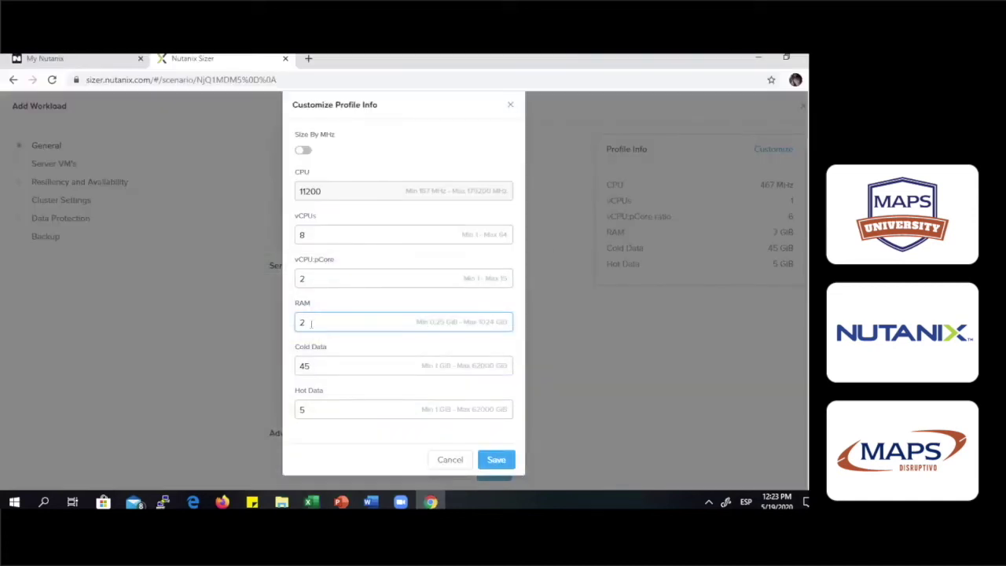
key("BackSpace")
type("11")
Look up the provisioned storage per critical server in the Excel requirements and set Cold Data to 230 GiB.
mouse_move(311, 501)
left_click(279, 445)
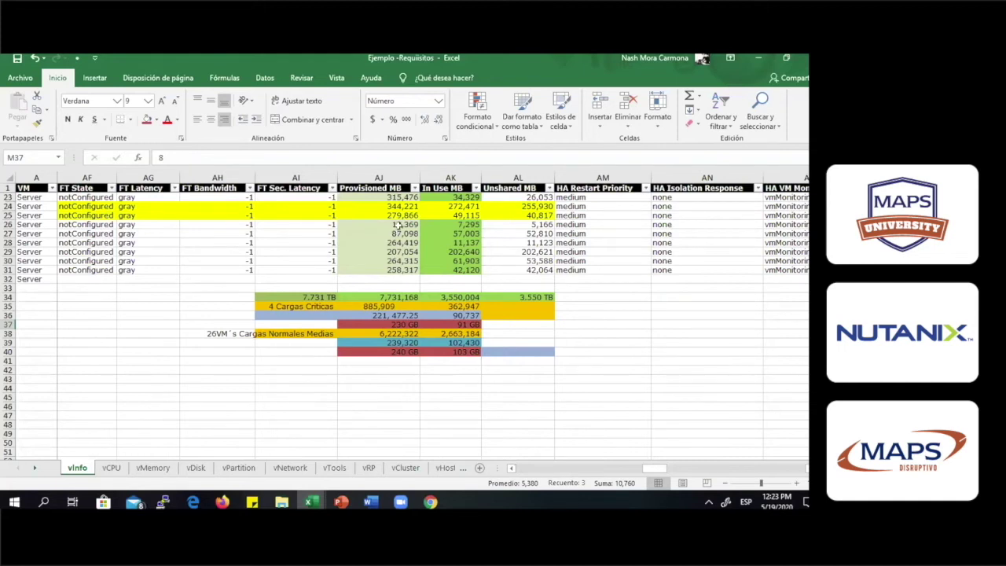
left_click(385, 324)
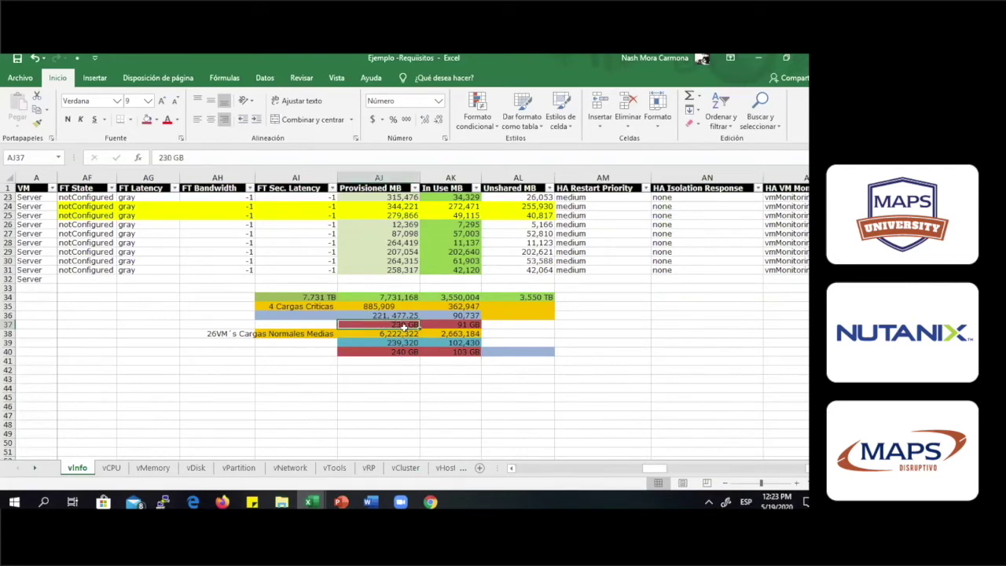
key("alt+Tab")
type("230")
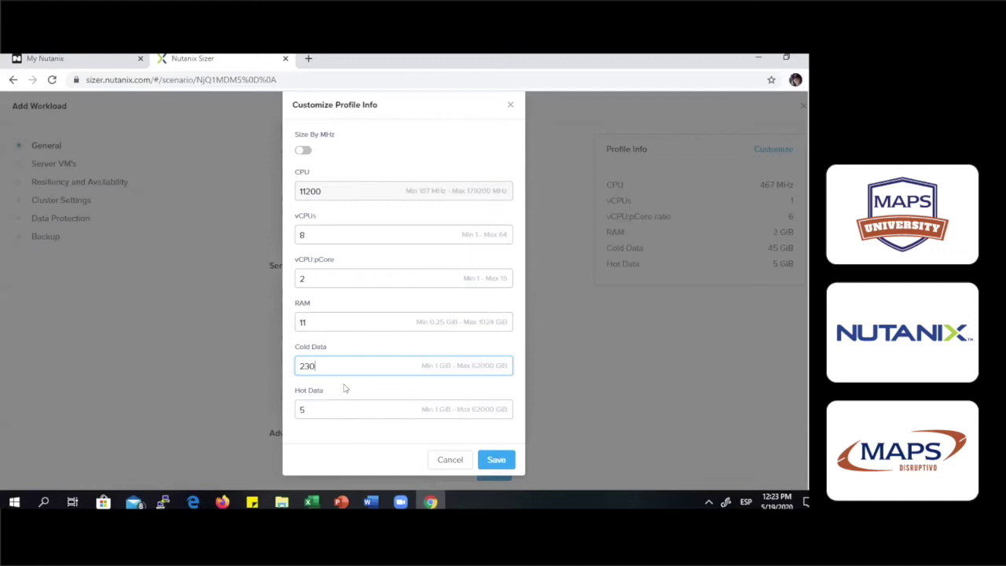
Recheck the critical servers' storage figures in Excel, then open Calculator and place it beside the profile form.
left_click(311, 501)
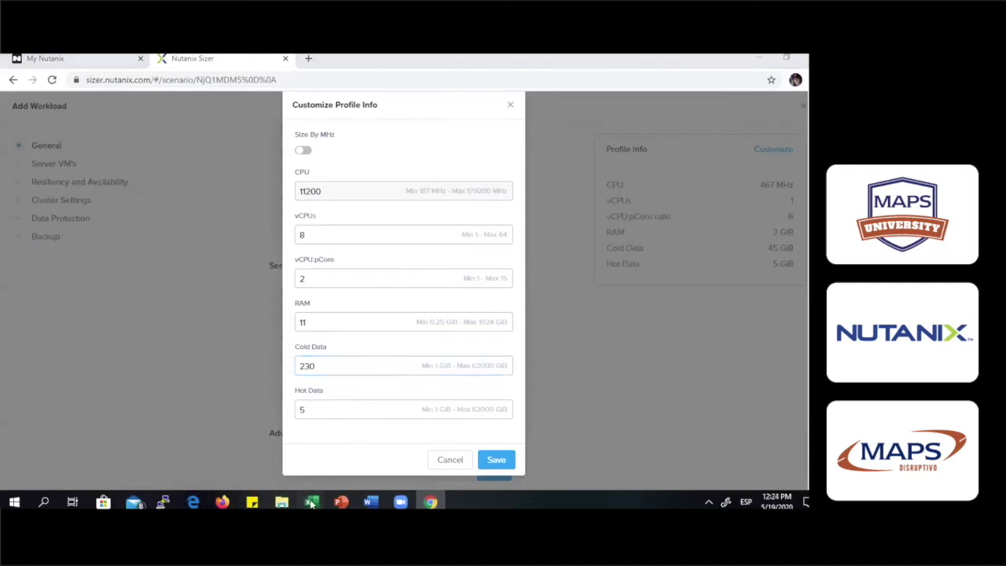
left_click(262, 464)
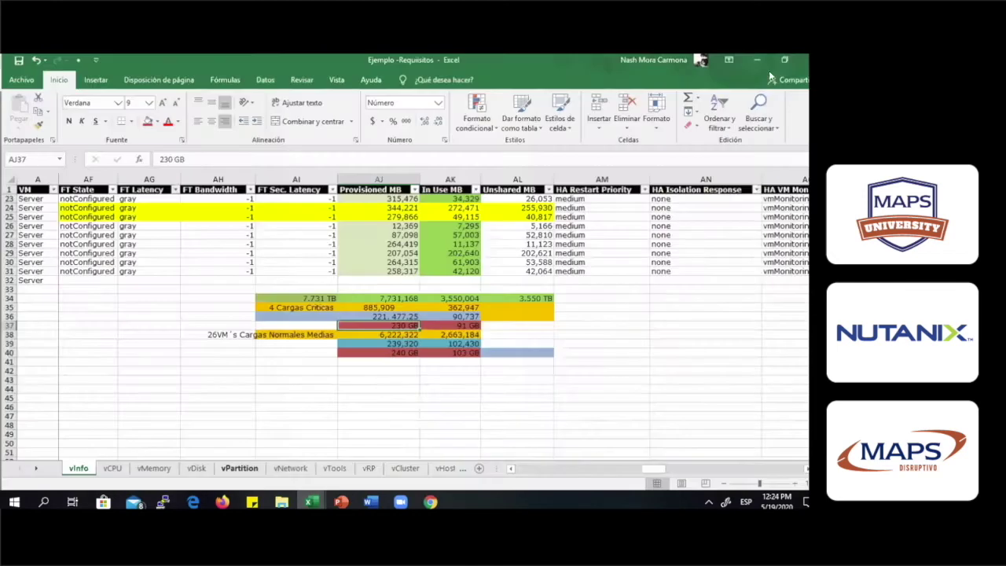
left_click(759, 59)
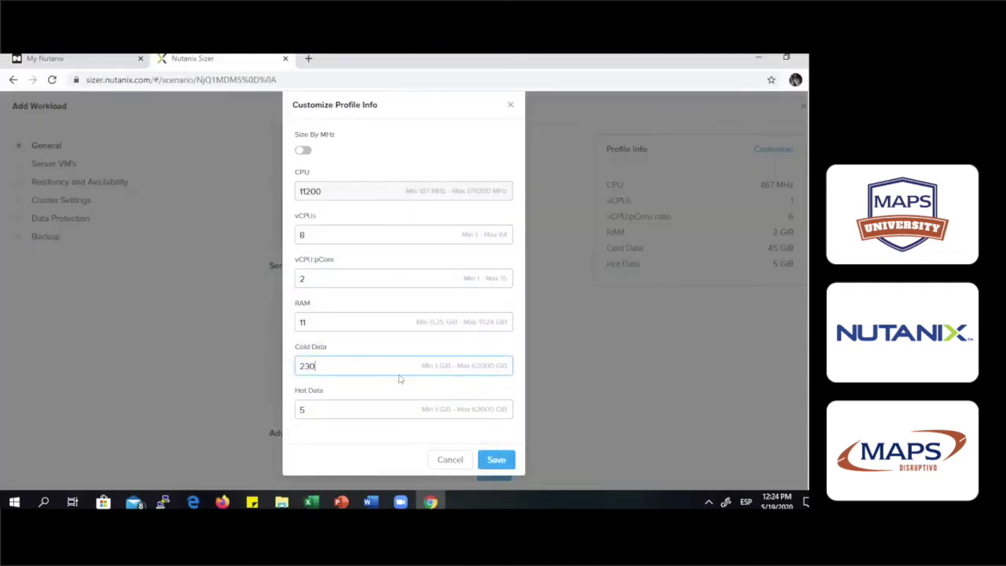
left_click(44, 501)
type("ca")
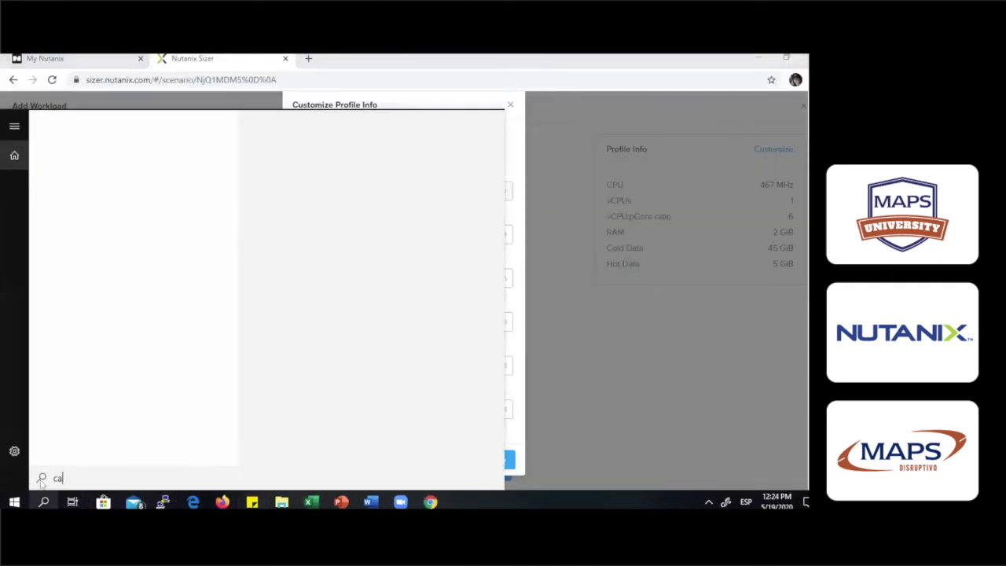
left_click(122, 174)
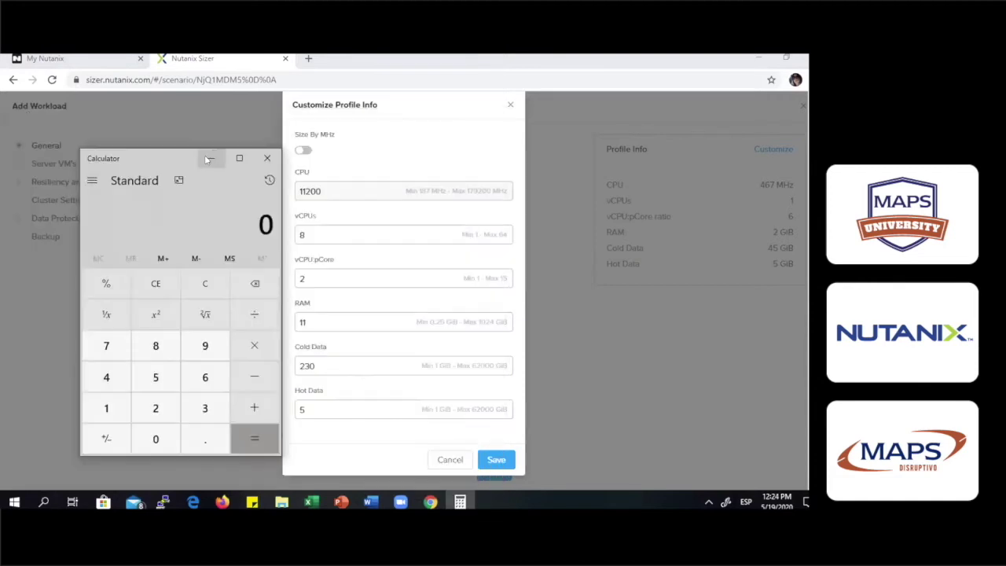
left_click_drag(194, 159, 157, 162)
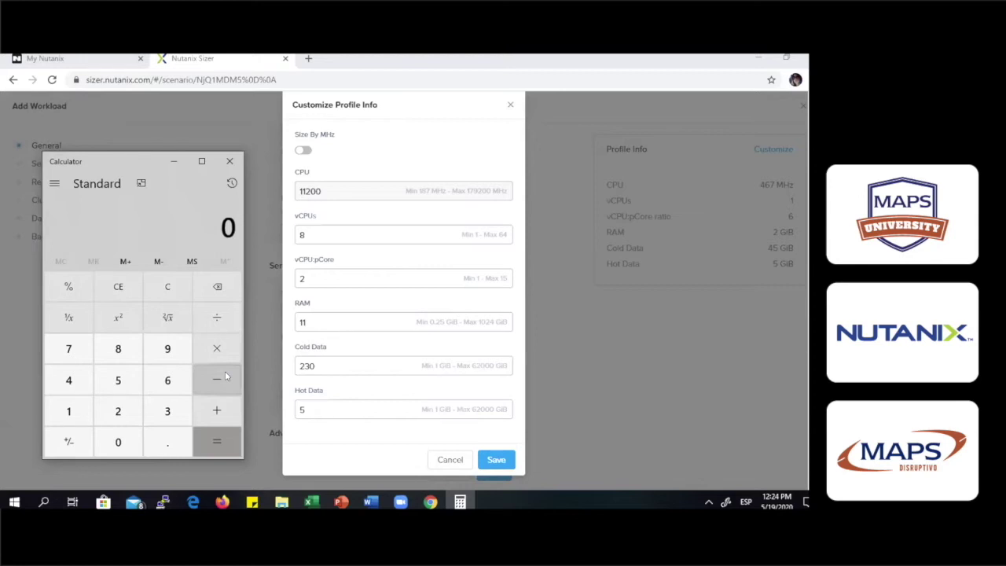
Recheck the provisioned storage per critical server in Excel and multiply 230 by 0.20 in Calculator.
mouse_move(311, 500)
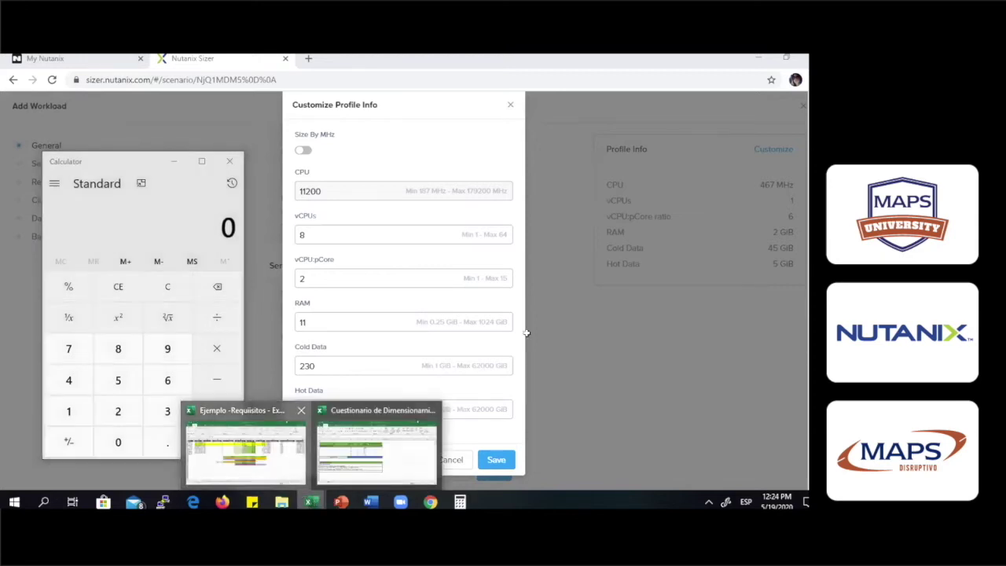
left_click(284, 481)
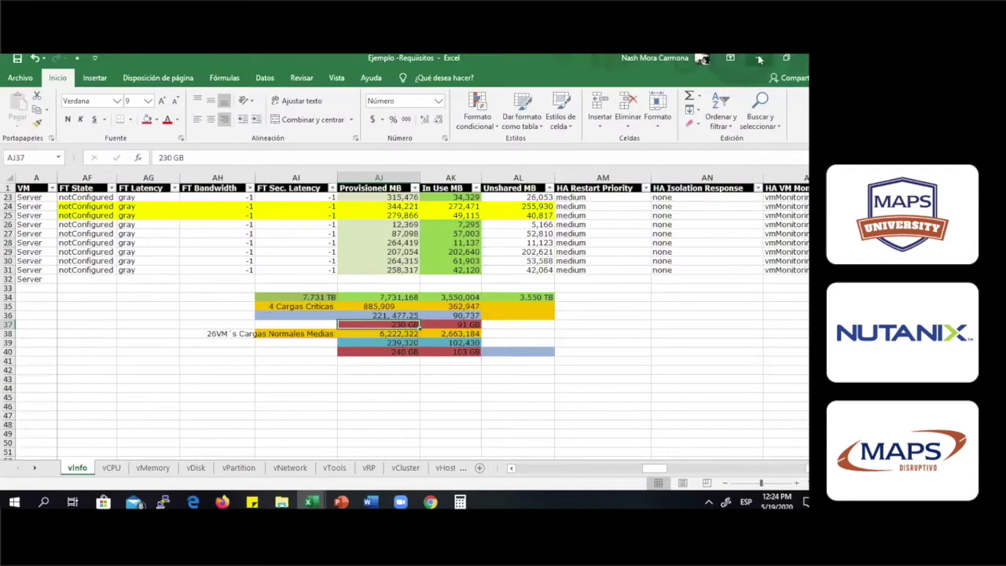
left_click(760, 58)
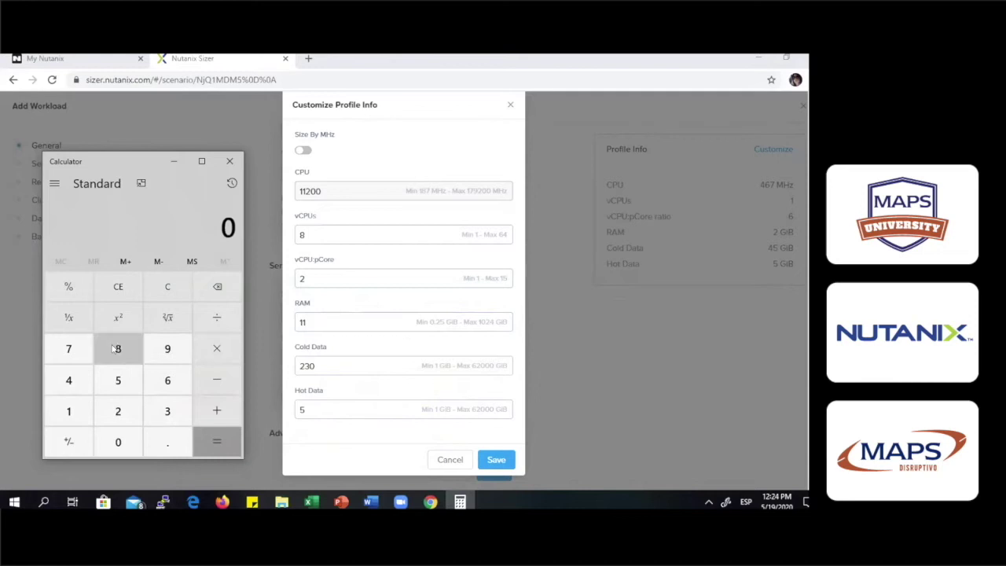
type("23")
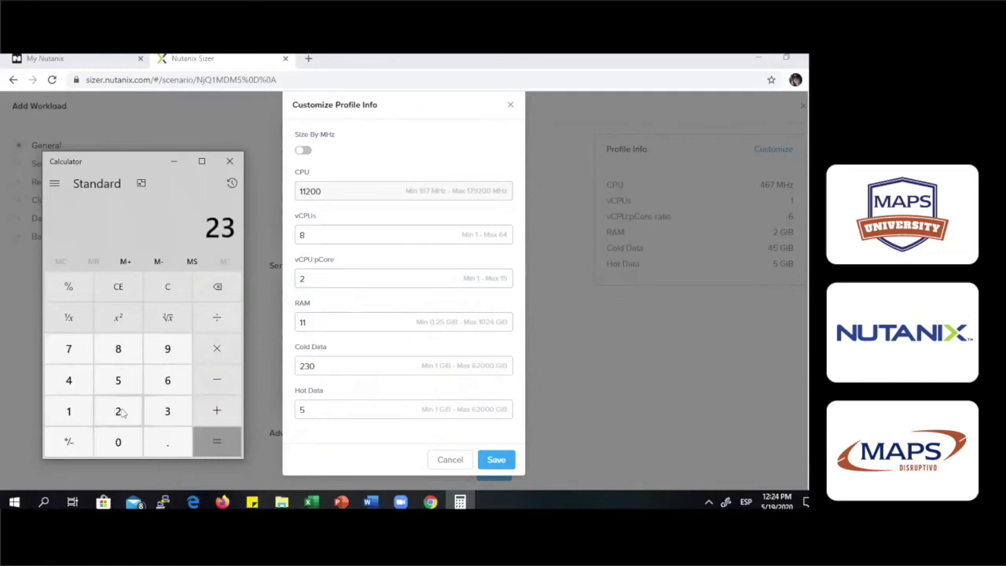
type("0*0.20")
key("Return")
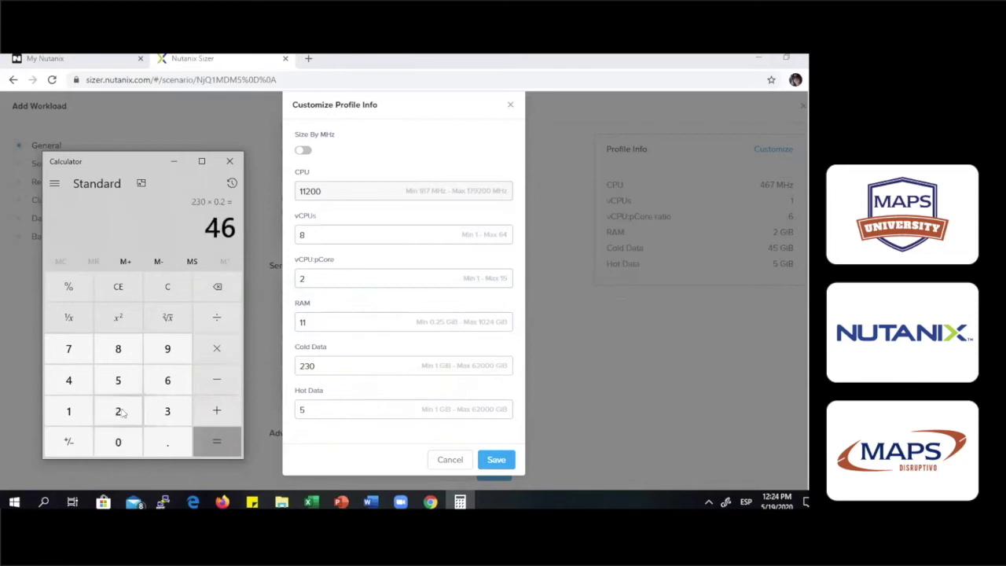
Set the profile's Hot Data to 46 GiB and bring Calculator back to the front.
left_click(325, 409)
key("BackSpace")
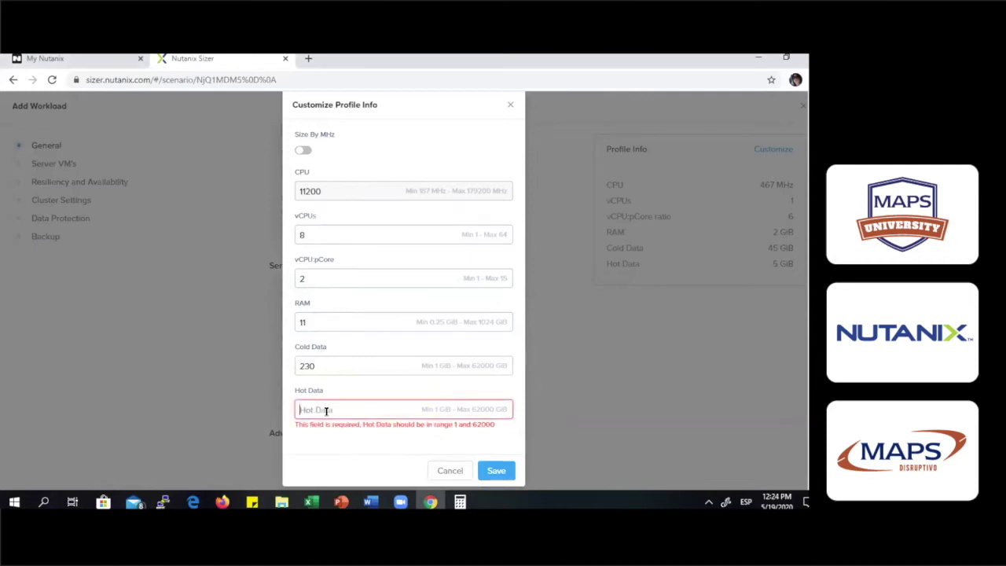
type("46")
left_click(459, 501)
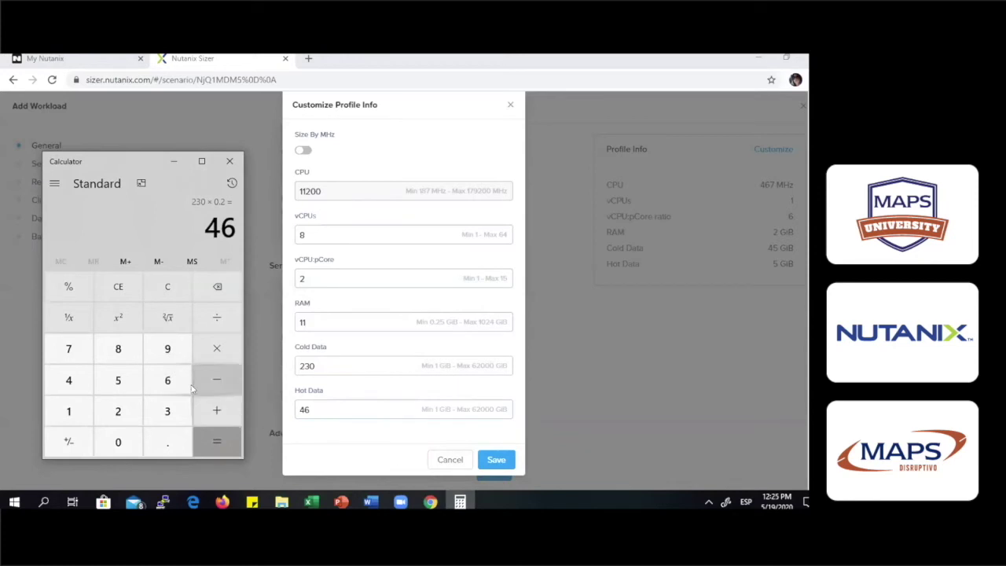
Subtract 46 from 230 in Calculator to work out the cold data amount.
left_click(165, 288)
type("230 - 46")
key("Return")
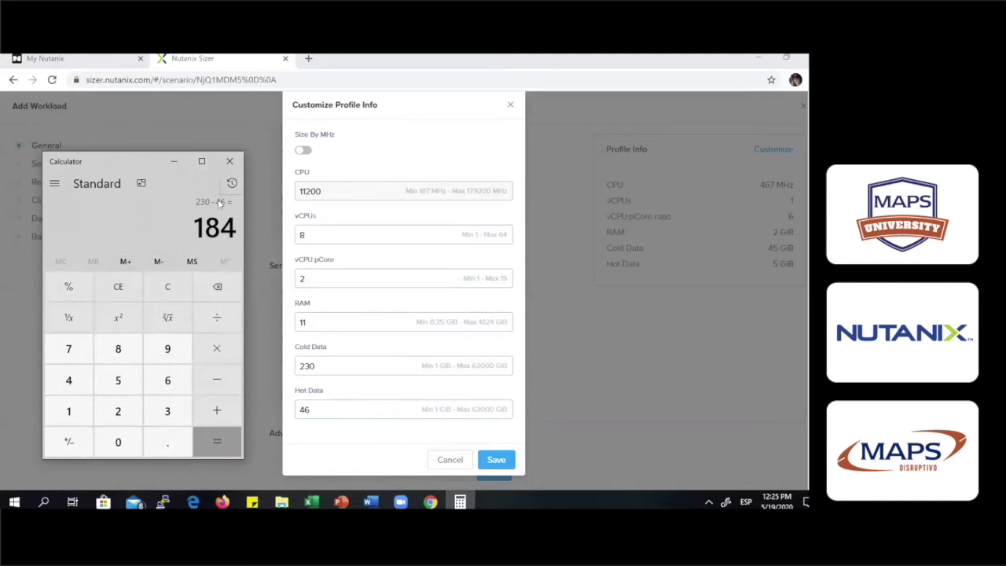
Set the profile's Cold Data to 184 GiB and save the customized profile.
left_click(255, 364)
type("184")
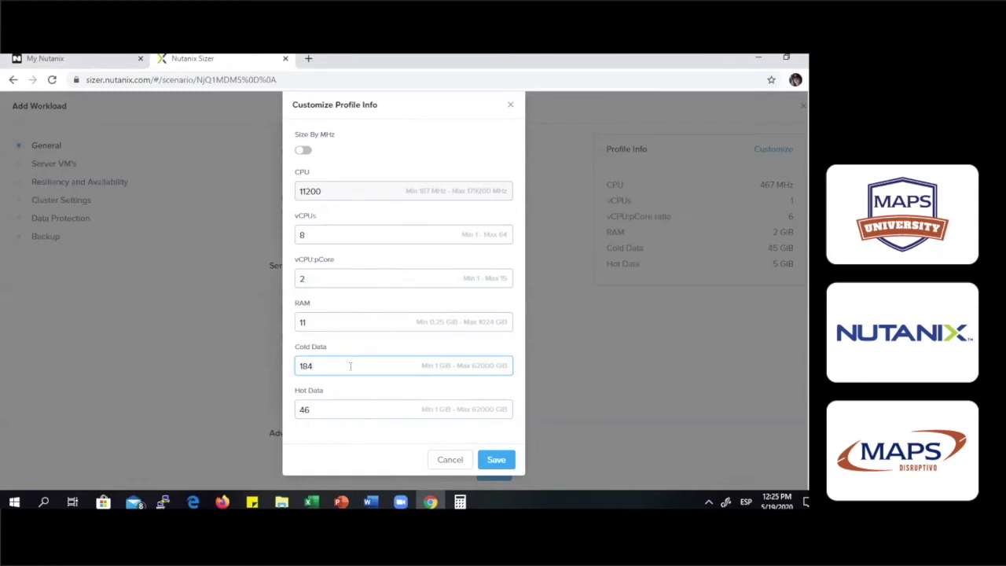
left_click(312, 410)
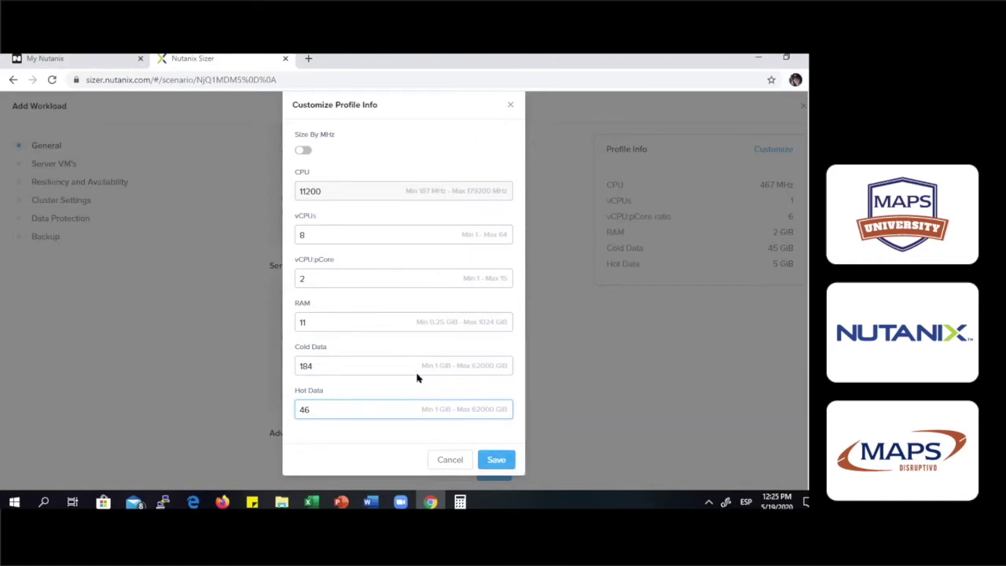
left_click(495, 460)
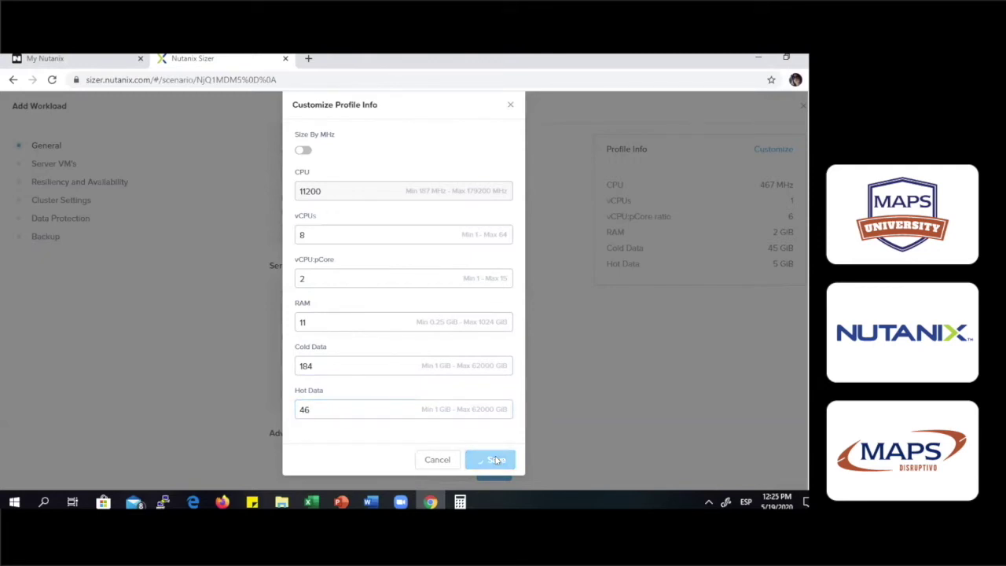
scroll(578, 361, "down", 2)
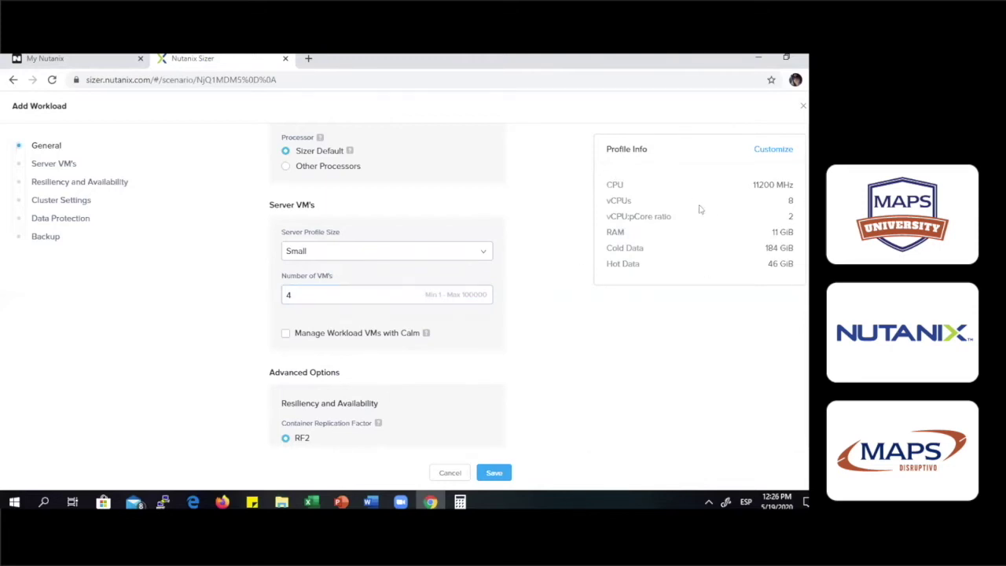
left_click(311, 501)
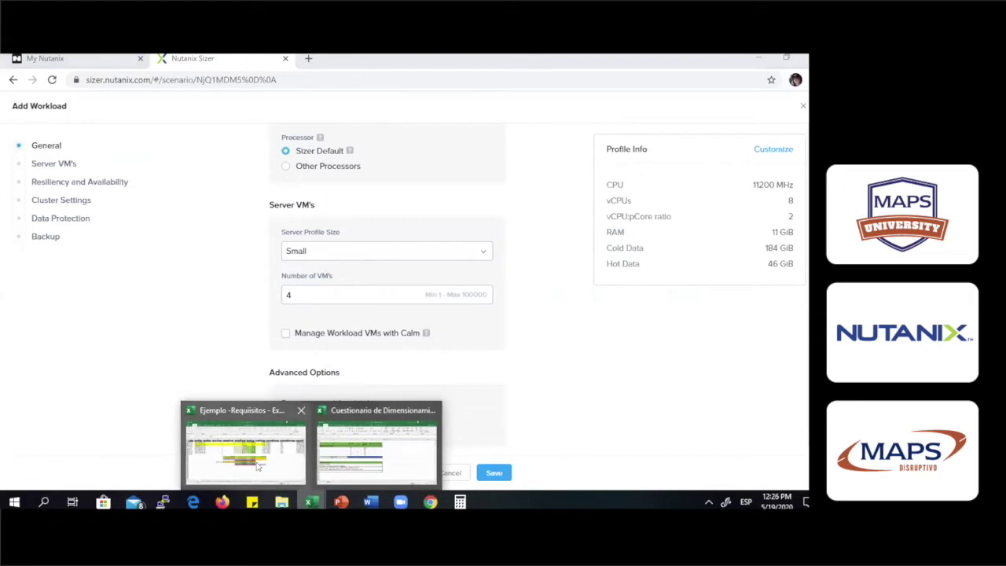
left_click(597, 399)
Enable Manage Workload VMs with Calm to view its software options, and disable it again.
scroll(597, 399, "down", 2)
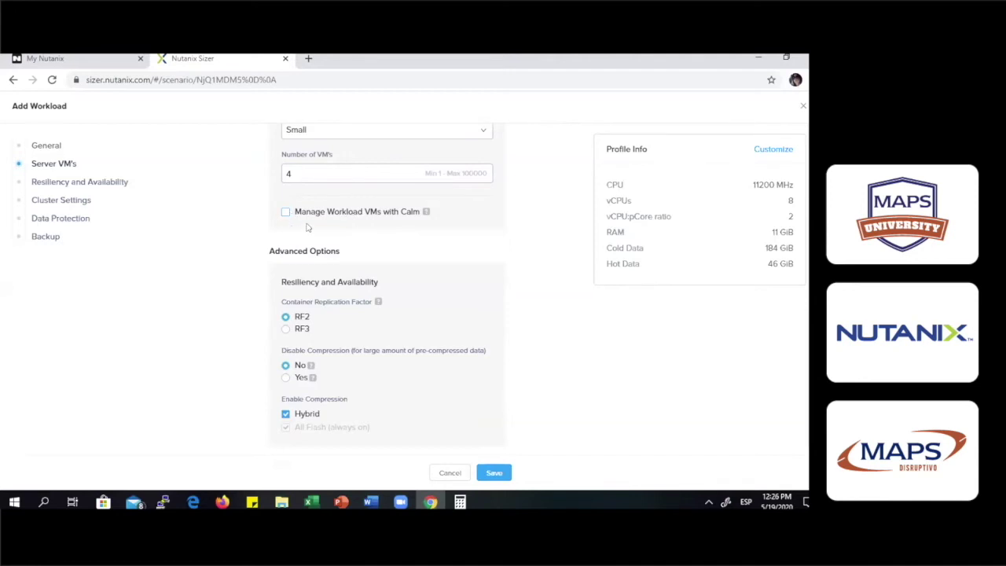
left_click(285, 212)
left_click(285, 212)
left_click(285, 212)
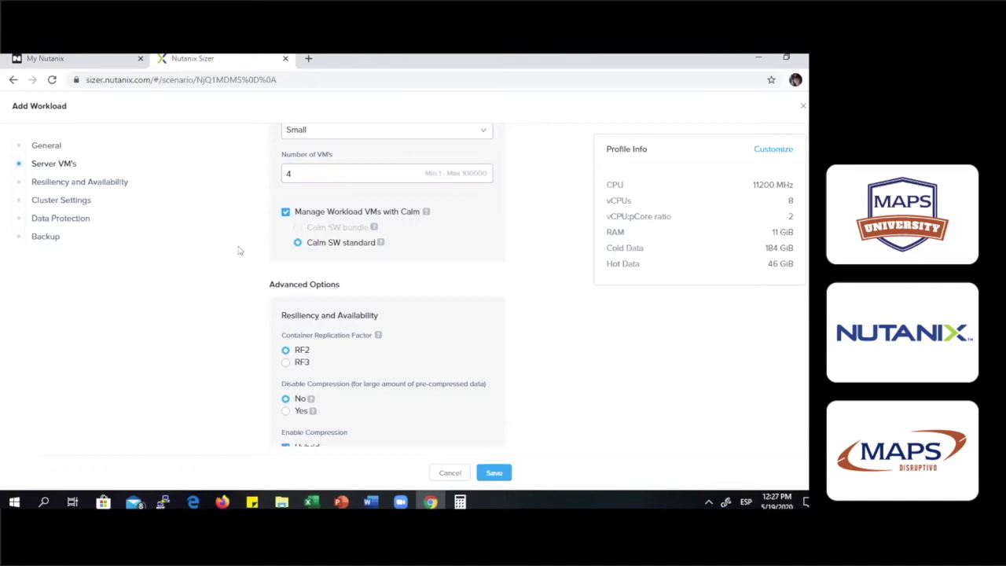
left_click(284, 213)
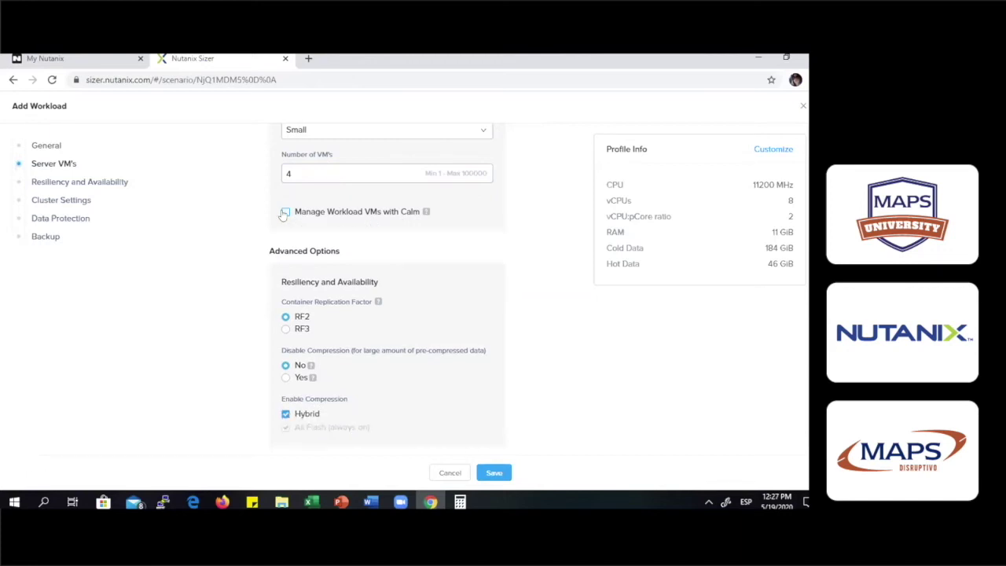
Review the workload's VM settings along with its replication factor, compression, deduplication, awareness, cluster and data protection options.
scroll(428, 261, "up", 2)
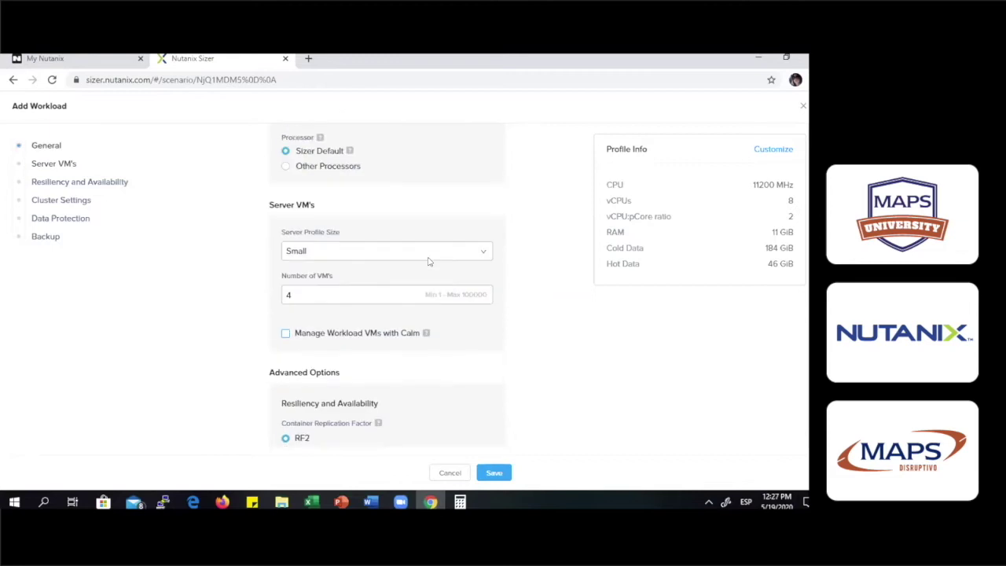
scroll(428, 262, "down", 3)
scroll(428, 261, "down", 1)
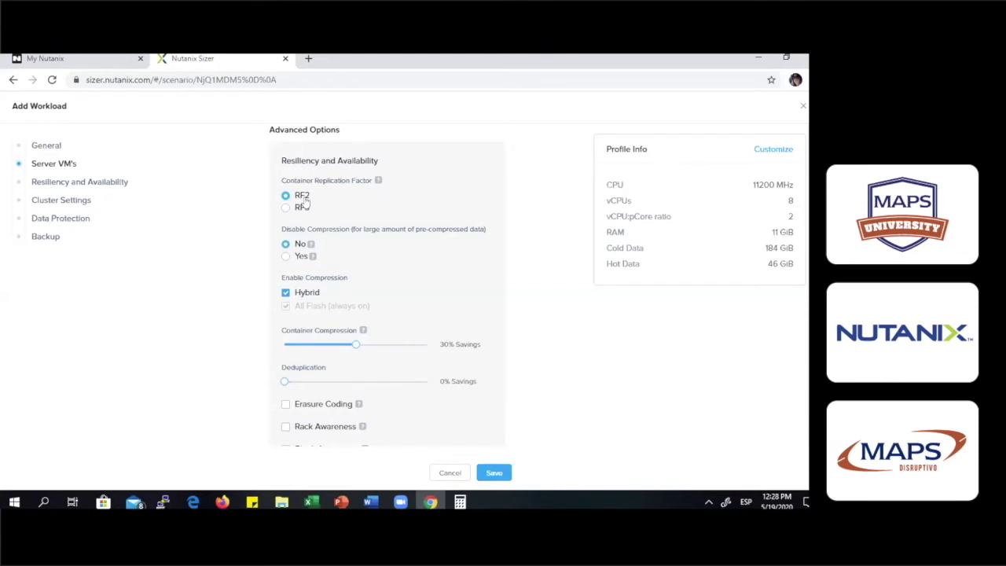
scroll(304, 203, "down", 1)
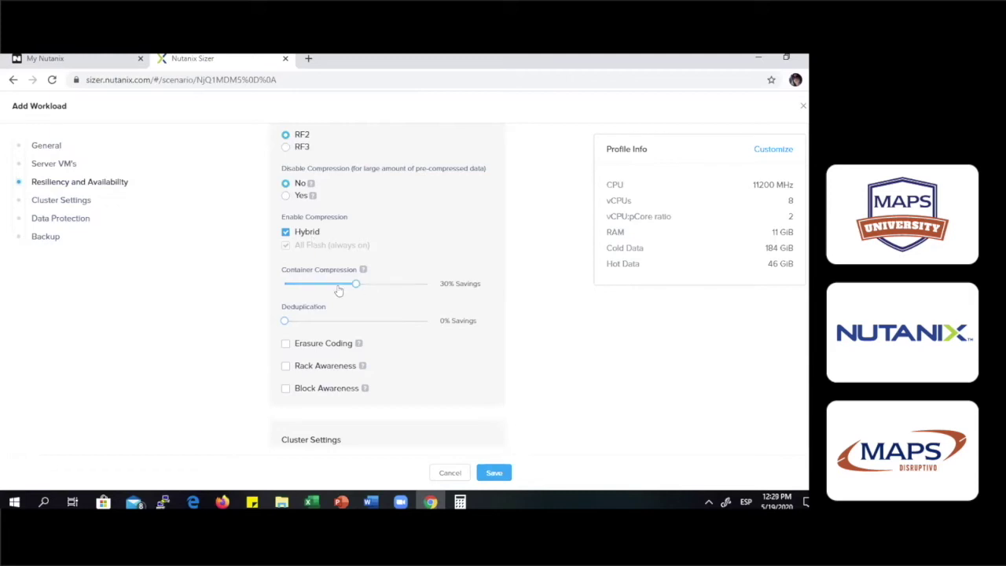
scroll(356, 288, "down", 1)
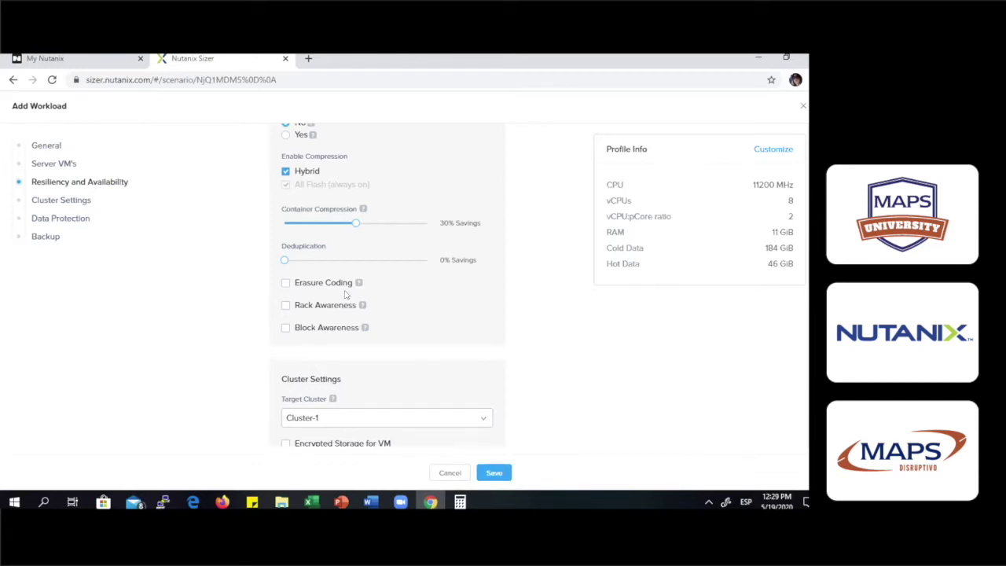
scroll(346, 291, "up", 2)
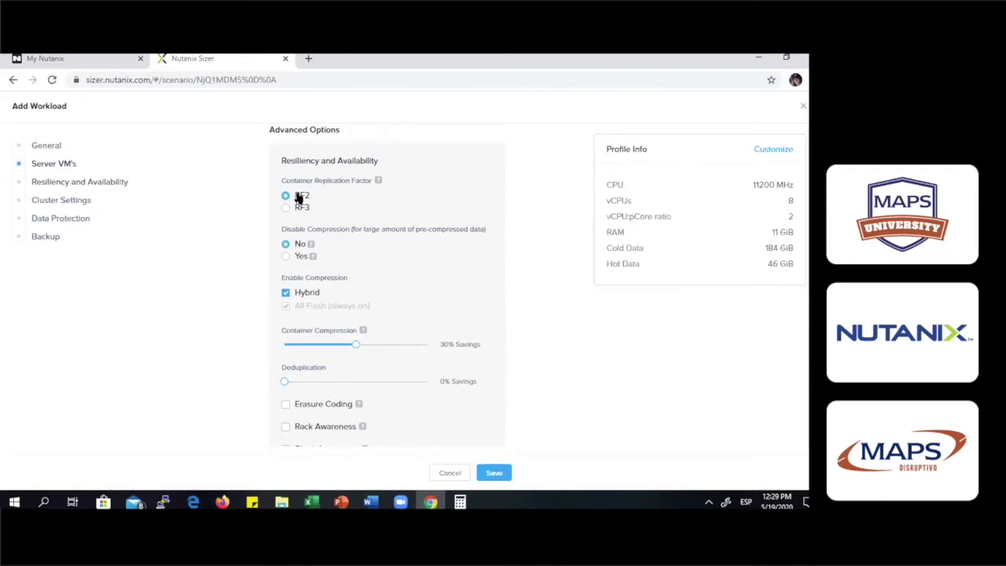
scroll(336, 280, "down", 3)
scroll(333, 181, "up", 3)
scroll(353, 298, "down", 2)
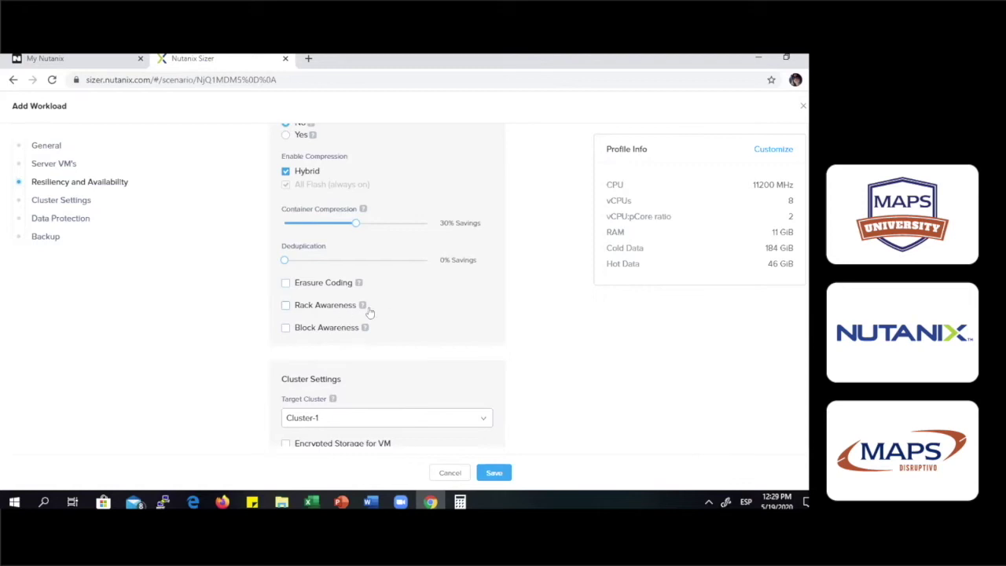
scroll(382, 330, "down", 1)
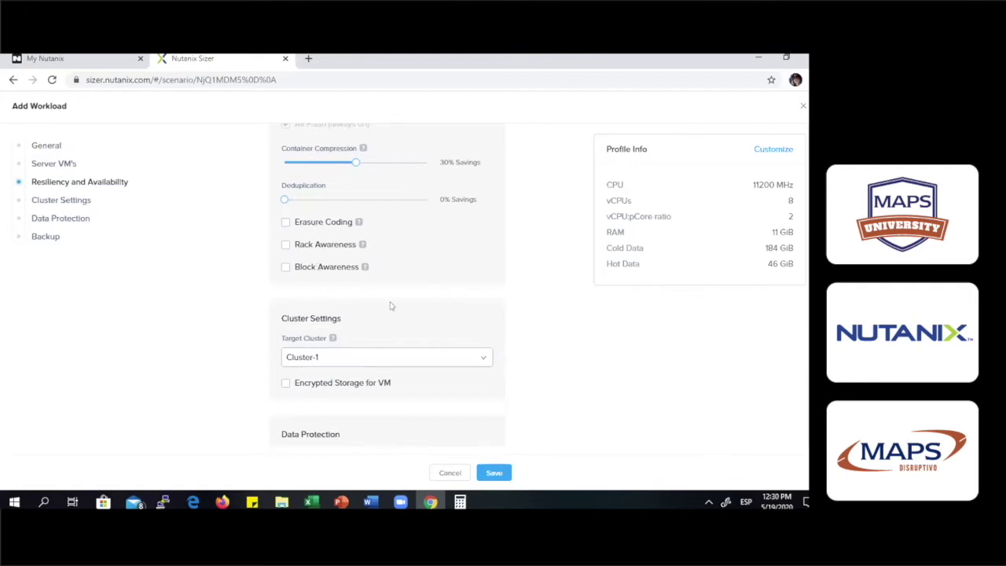
scroll(387, 300, "up", 3)
scroll(387, 299, "up", 6)
scroll(388, 300, "down", 9)
scroll(388, 299, "down", 2)
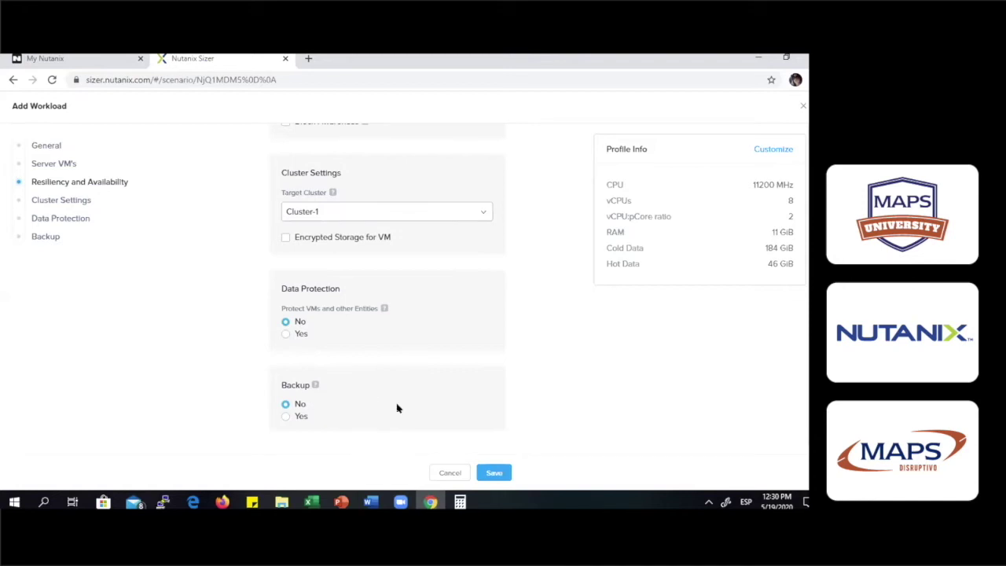
Set Protect VMs and other Entities to Yes, examine the recovery point and snapshot retention options, and set it back to No.
left_click(287, 334)
scroll(291, 336, "down", 3)
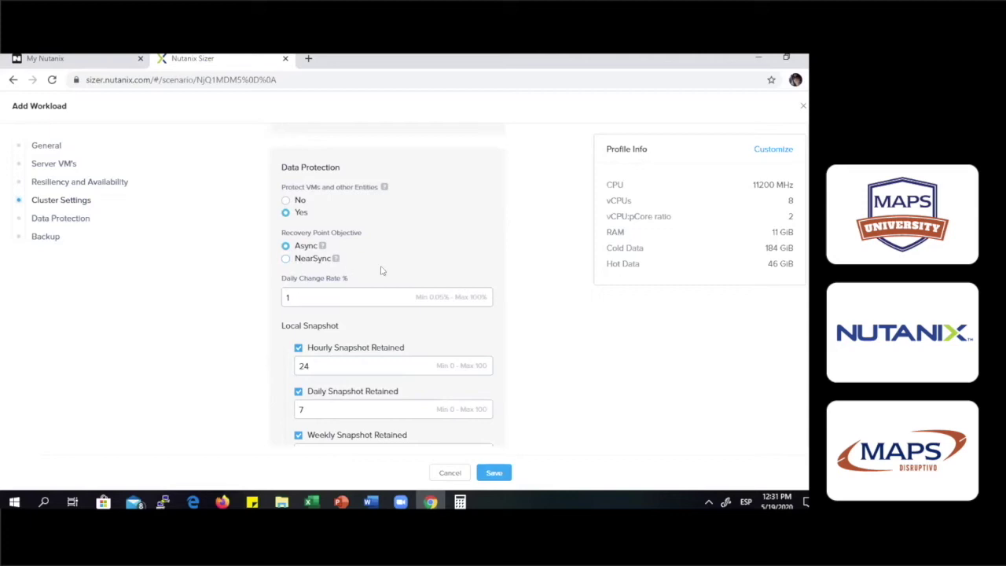
scroll(382, 270, "down", 2)
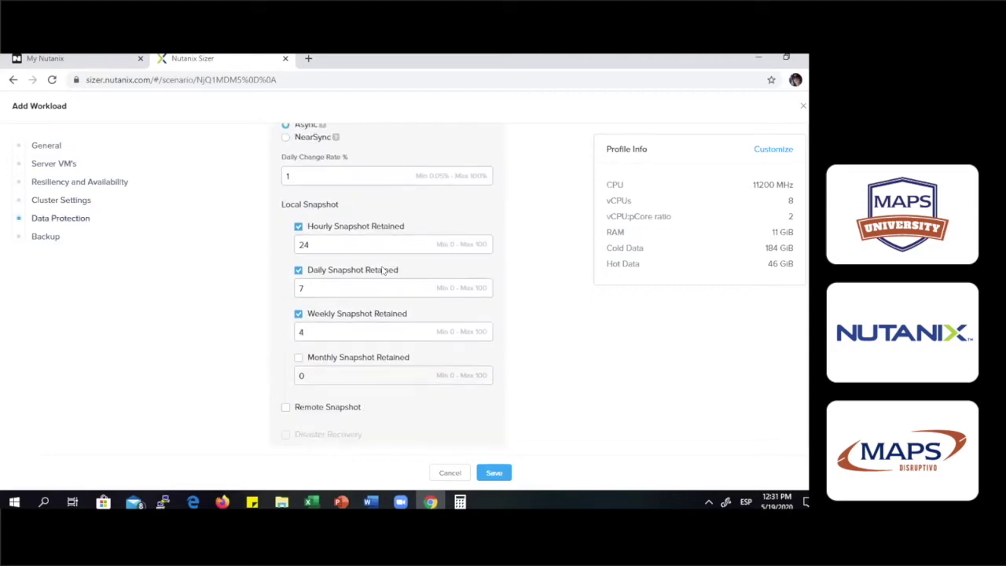
scroll(383, 270, "down", 1)
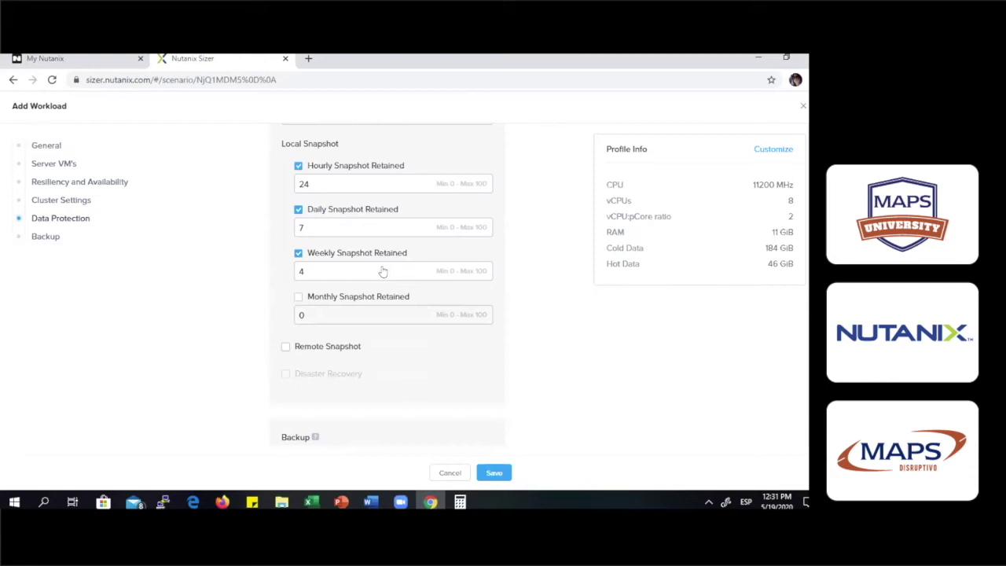
scroll(383, 270, "down", 1)
scroll(383, 270, "up", 4)
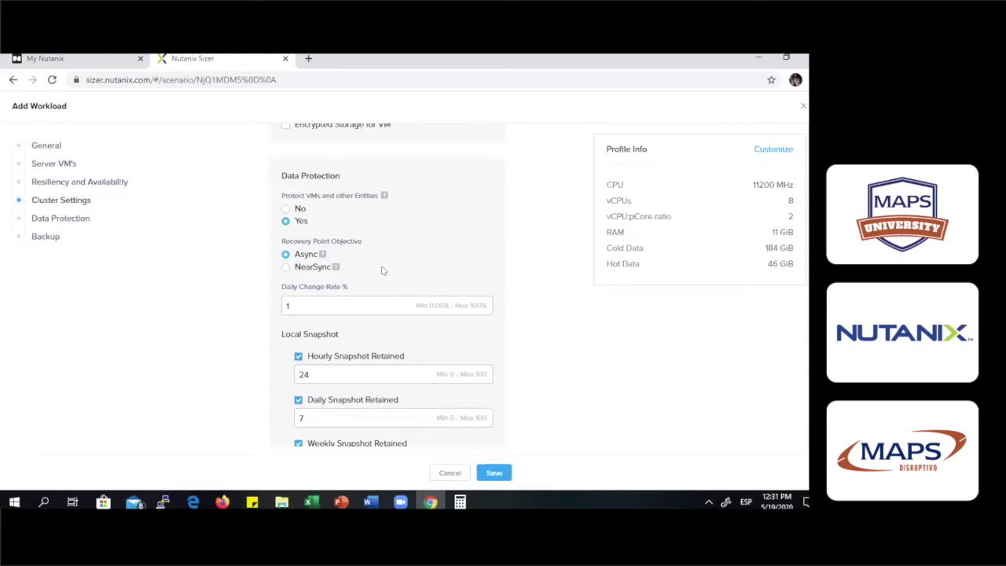
scroll(383, 270, "down", 3)
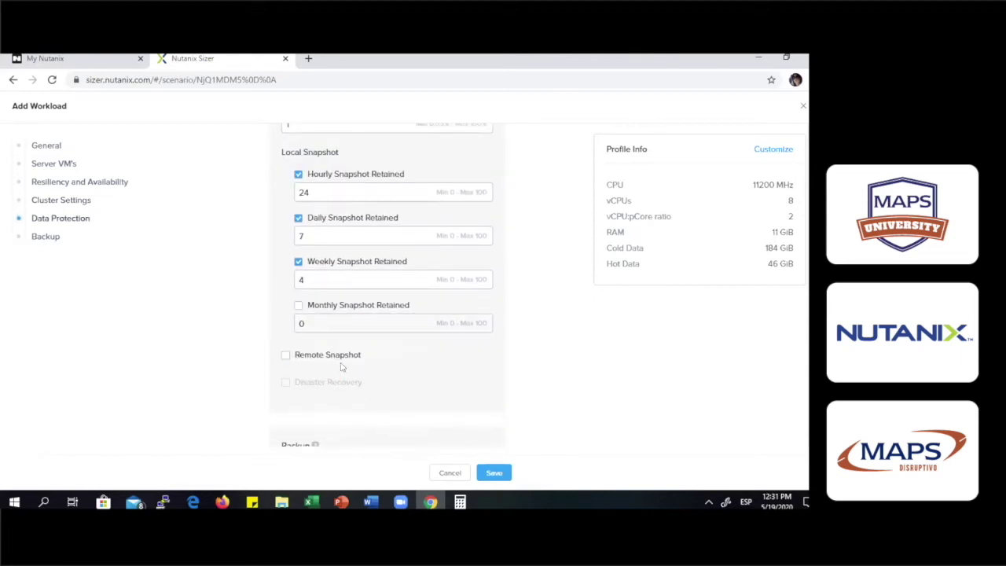
scroll(342, 366, "up", 5)
scroll(325, 381, "down", 1)
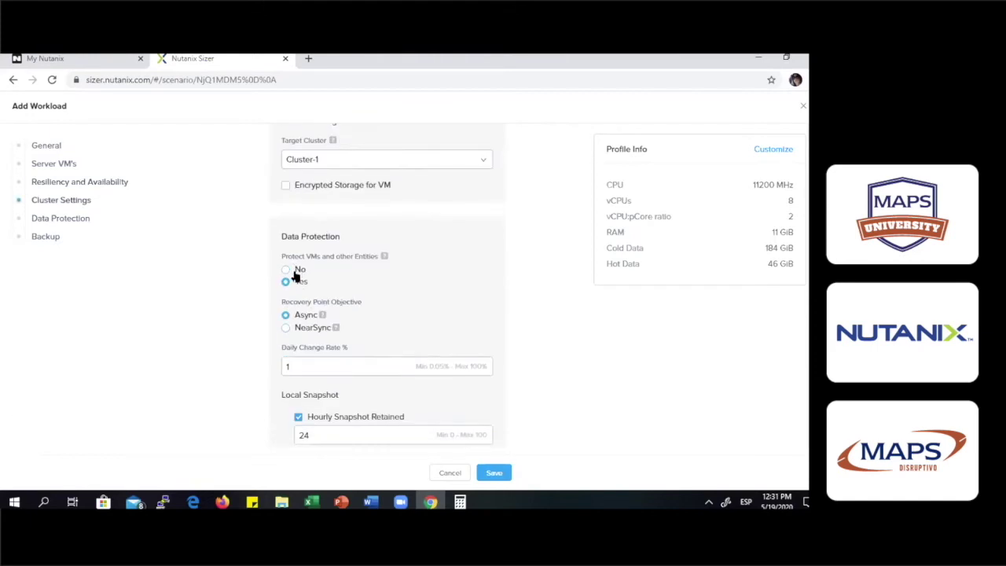
left_click(287, 269)
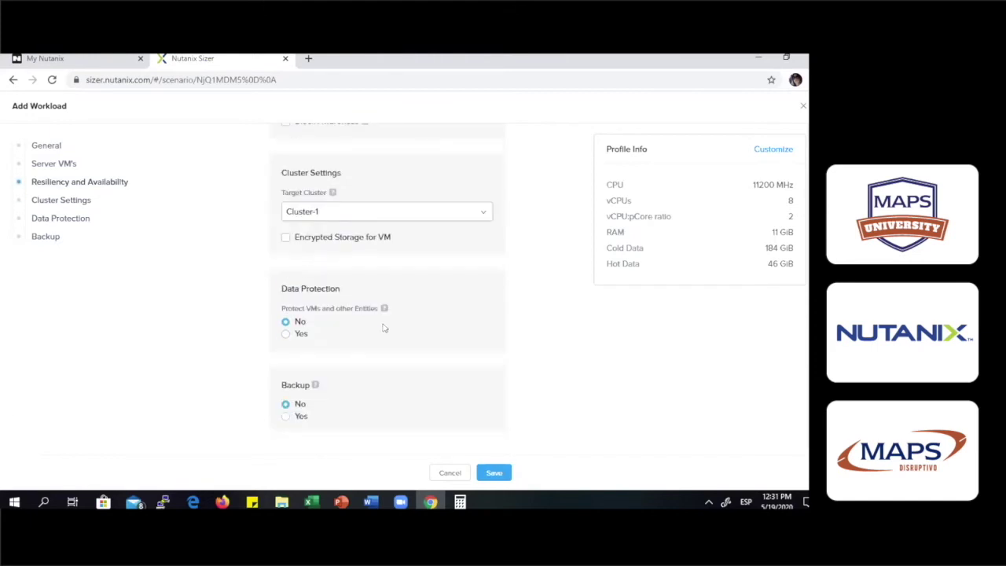
Recheck the Cargas Criticas workload's general and advanced options and save the workload.
scroll(384, 325, "up", 3)
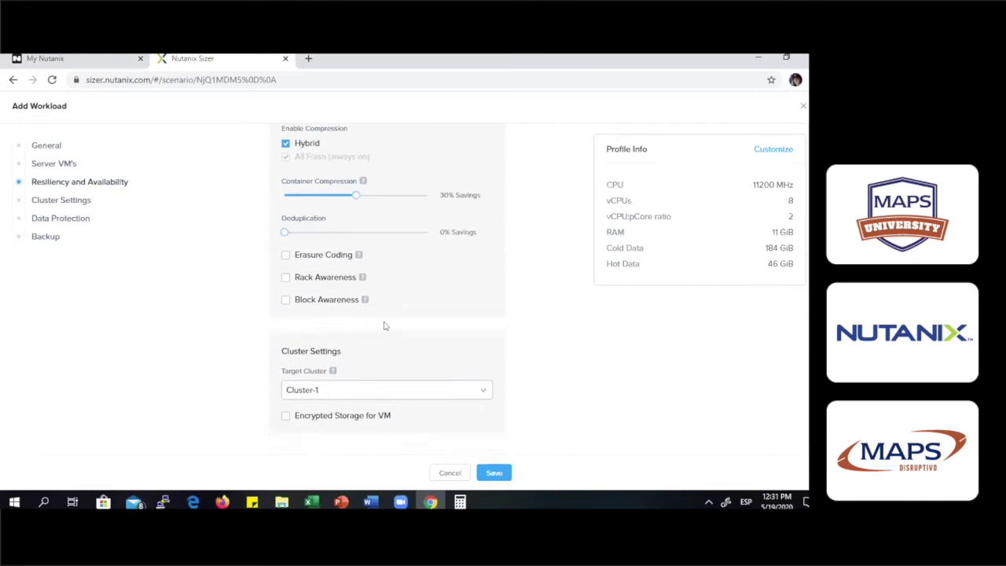
scroll(384, 325, "up", 7)
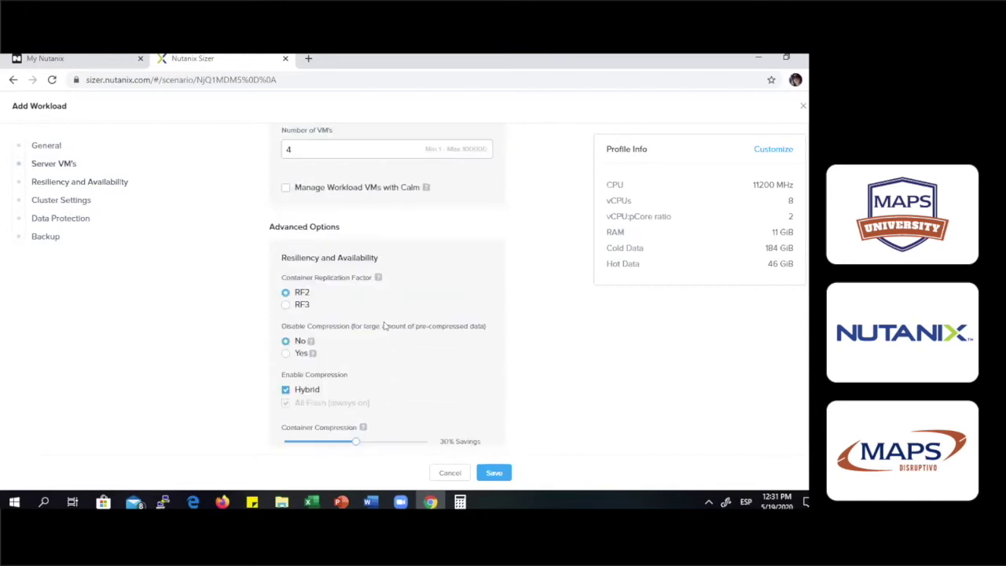
scroll(385, 320, "up", 1)
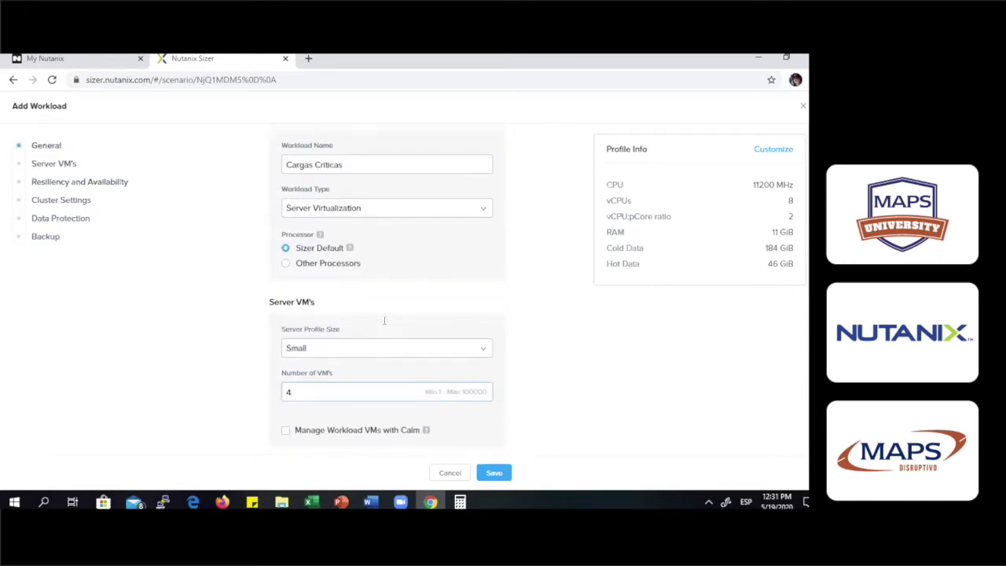
scroll(567, 332, "down", 4)
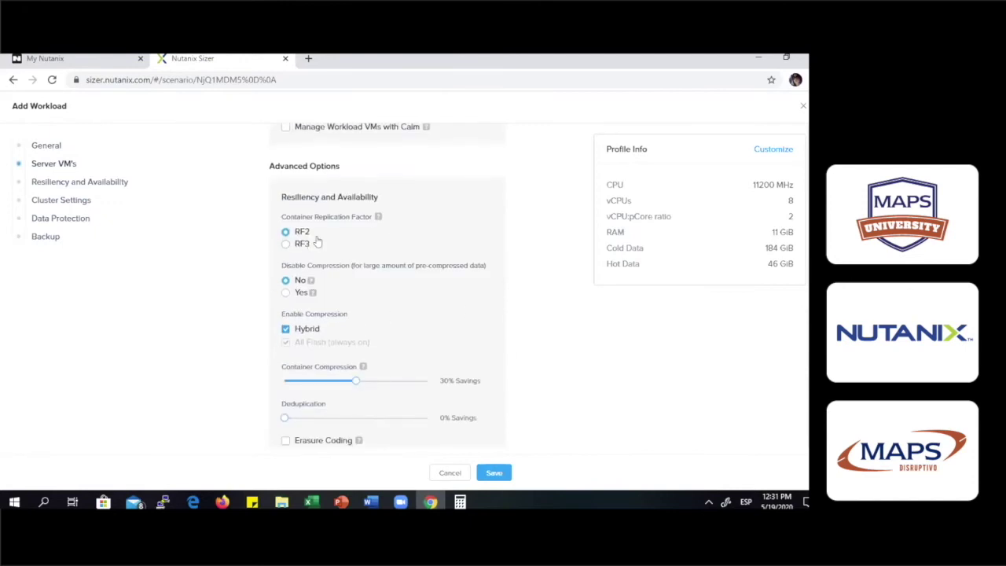
scroll(554, 373, "down", 2)
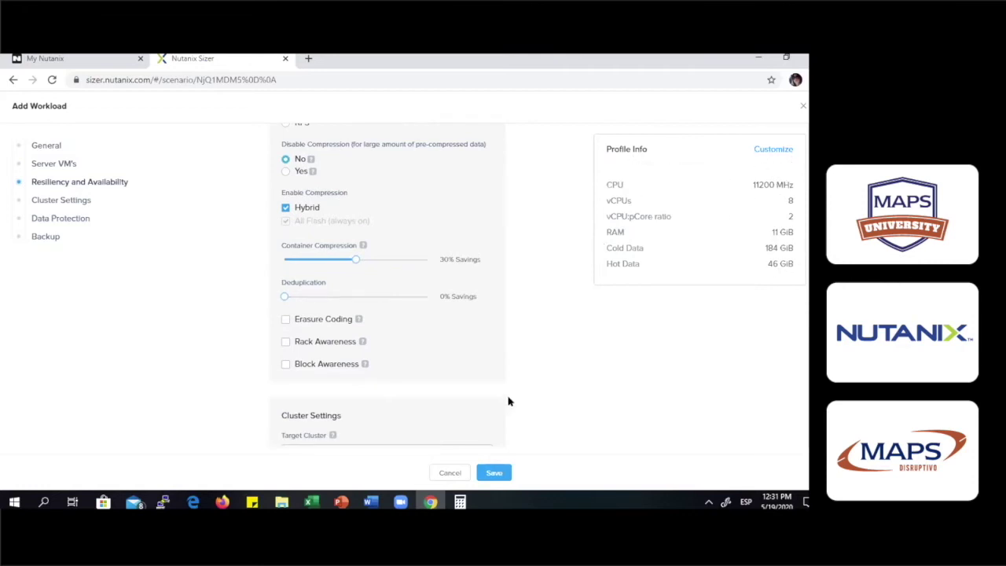
scroll(502, 416, "down", 3)
left_click(494, 473)
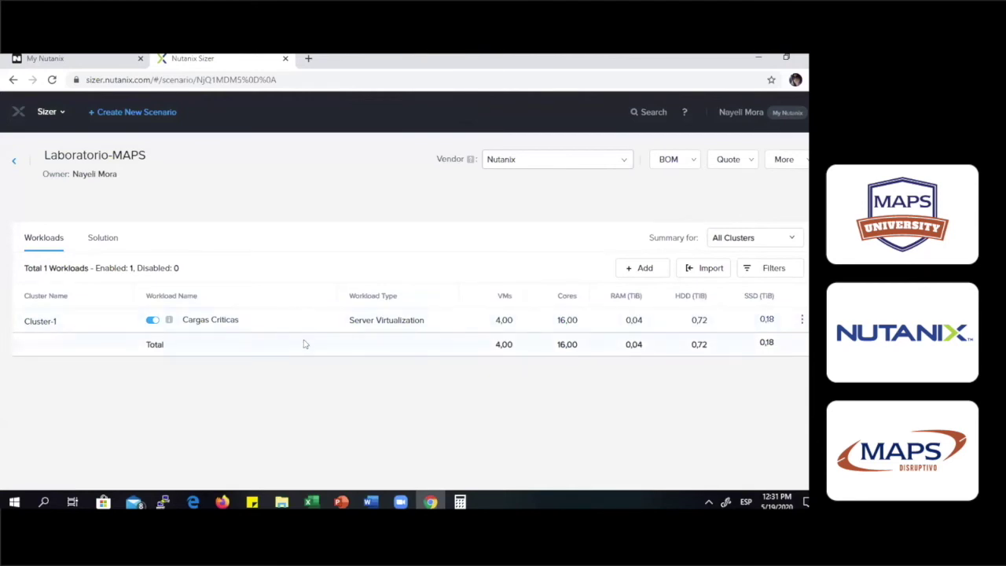
Add a Server Virtualization workload named Cargas Normales and open its profile for customization.
left_click(642, 269)
type("Cargas Norma")
left_click(489, 234)
left_click(375, 294)
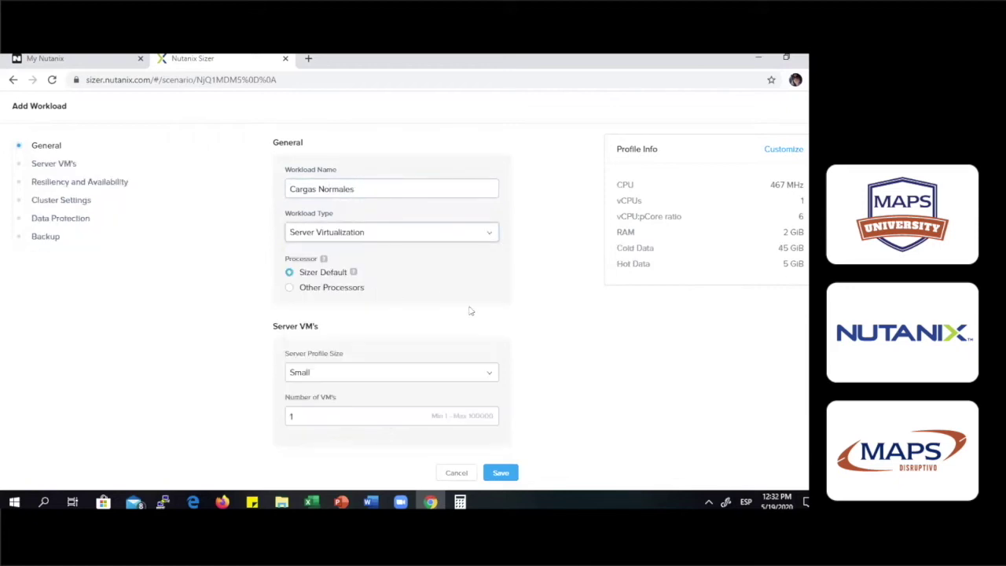
scroll(469, 309, "down", 2)
scroll(472, 312, "up", 1)
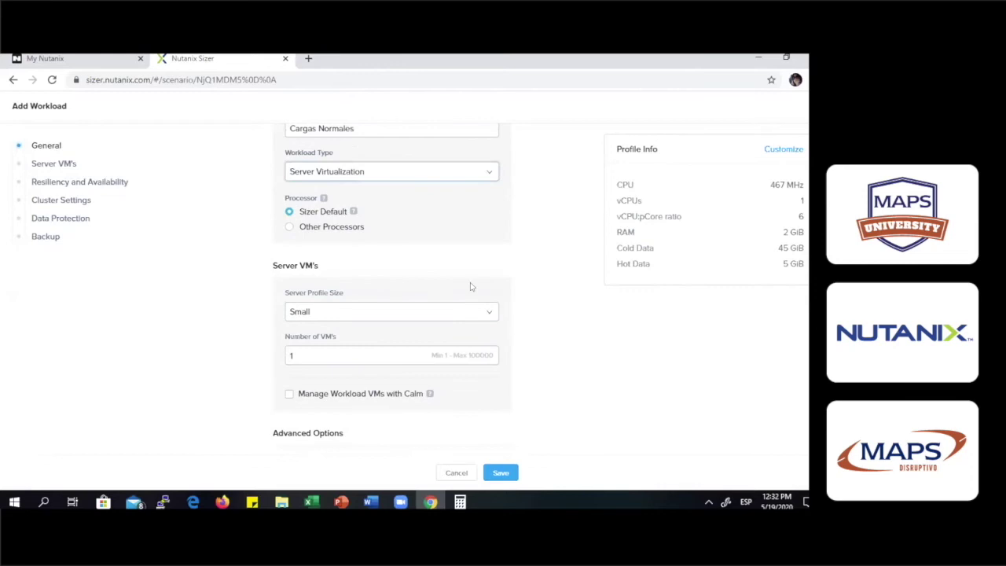
left_click(784, 148)
Check the per-VM CPU and memory figures for the 26 small machines in the Ejemplo -Requisitos workbook and set the profile's vCPUs to 2.
mouse_move(312, 505)
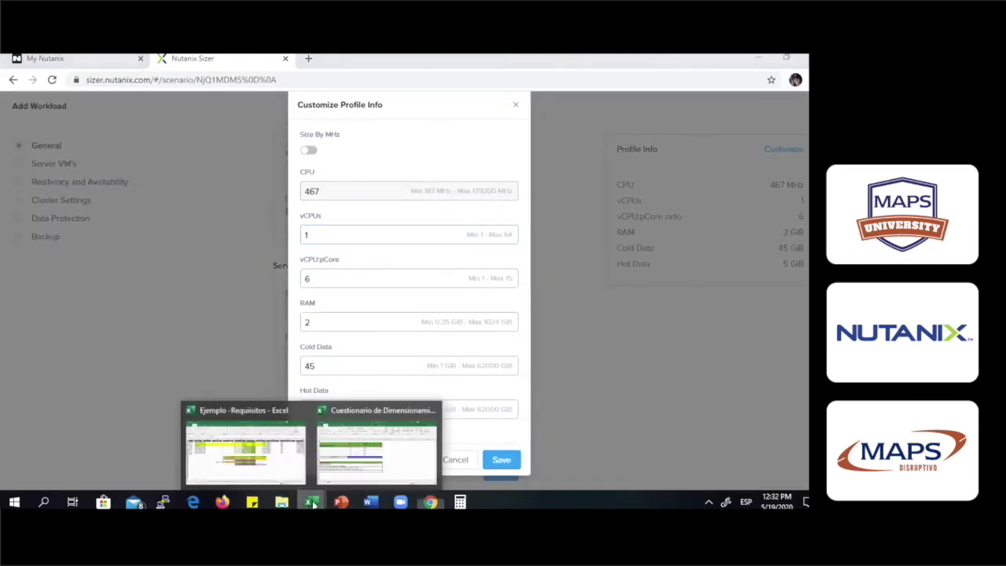
left_click(268, 463)
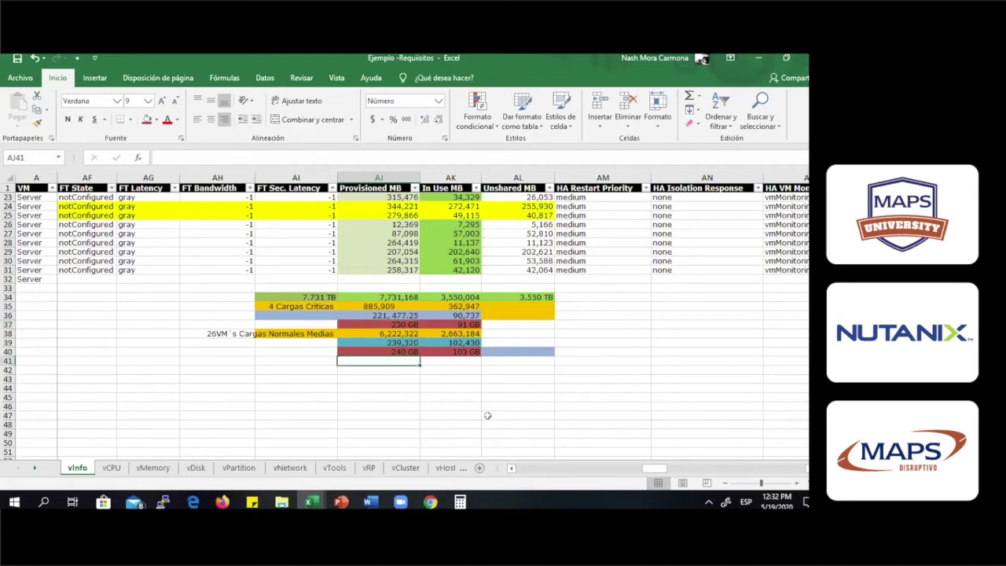
left_click(399, 352)
left_click_drag(647, 469, 550, 469)
left_click(536, 352)
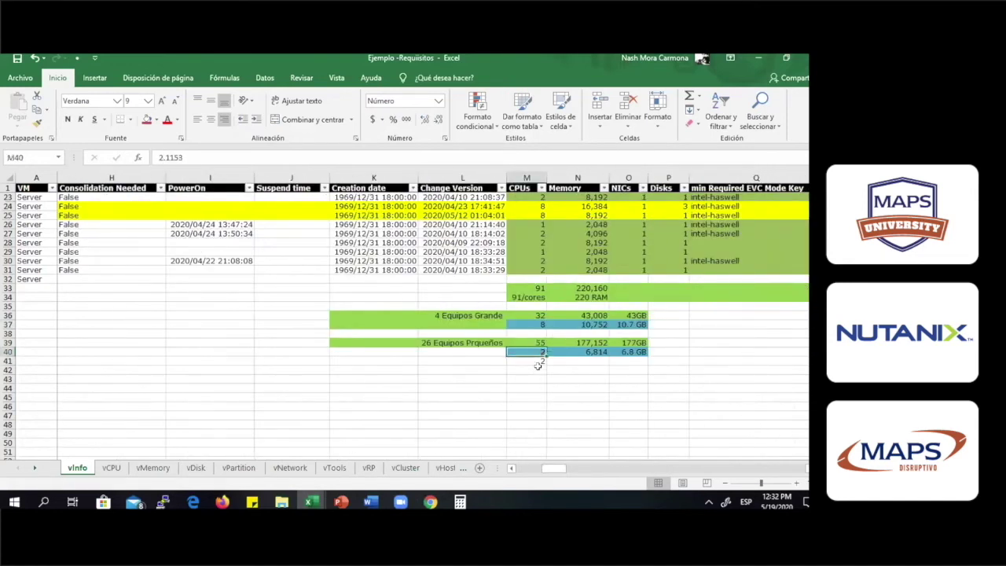
left_click_drag(546, 354, 547, 354)
left_click(630, 353)
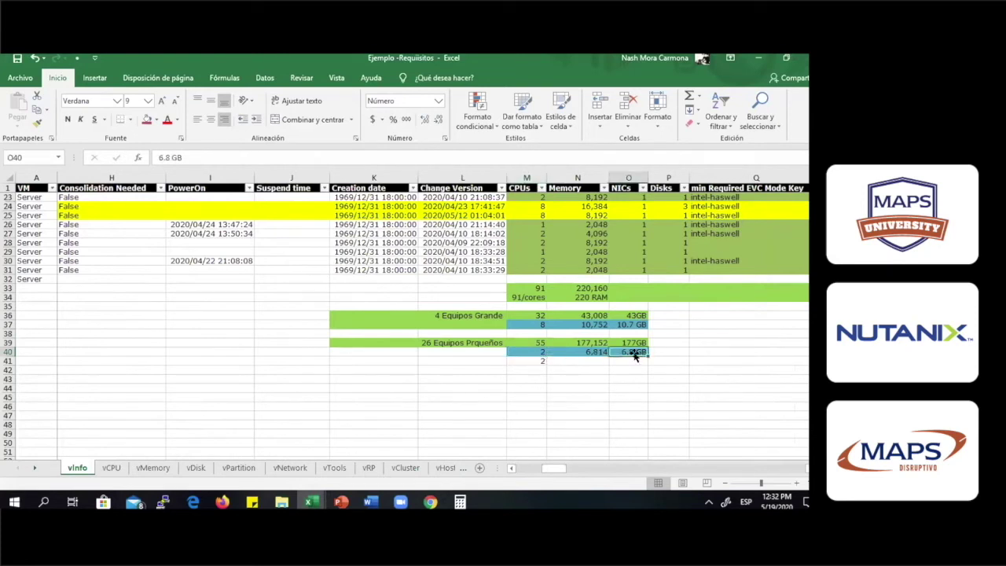
left_click(759, 57)
type("2")
Consult the recommended vCPU:pCPU ratios in the PowerPoint presentation and set the profile's vCPU:pCore to 4 for regular loads.
left_click(318, 279)
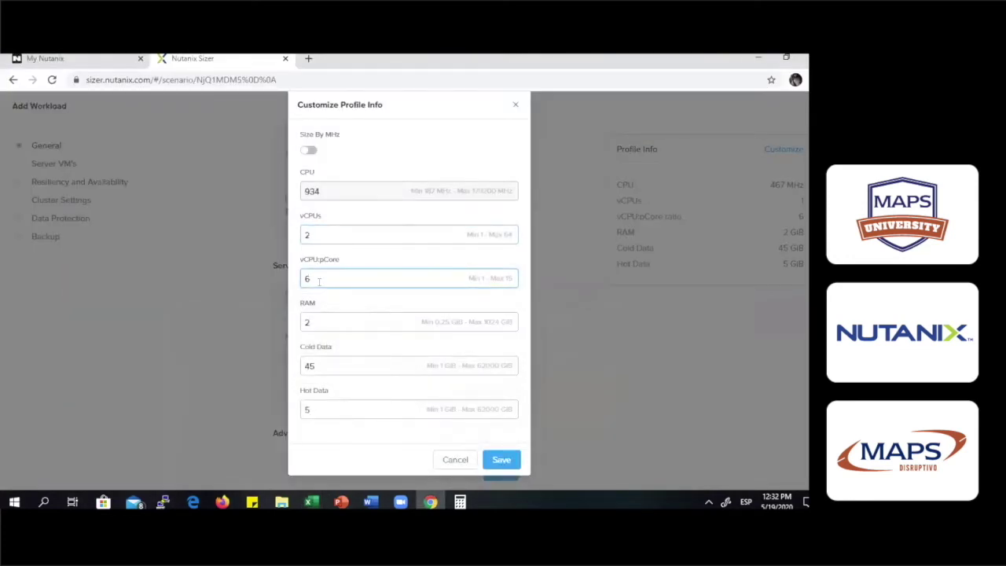
key("BackSpace")
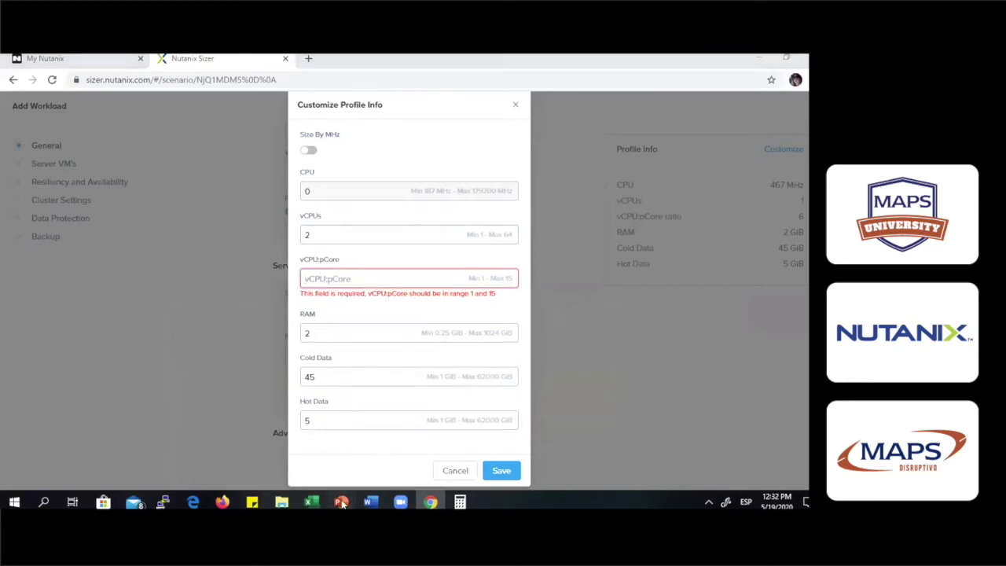
left_click(342, 500)
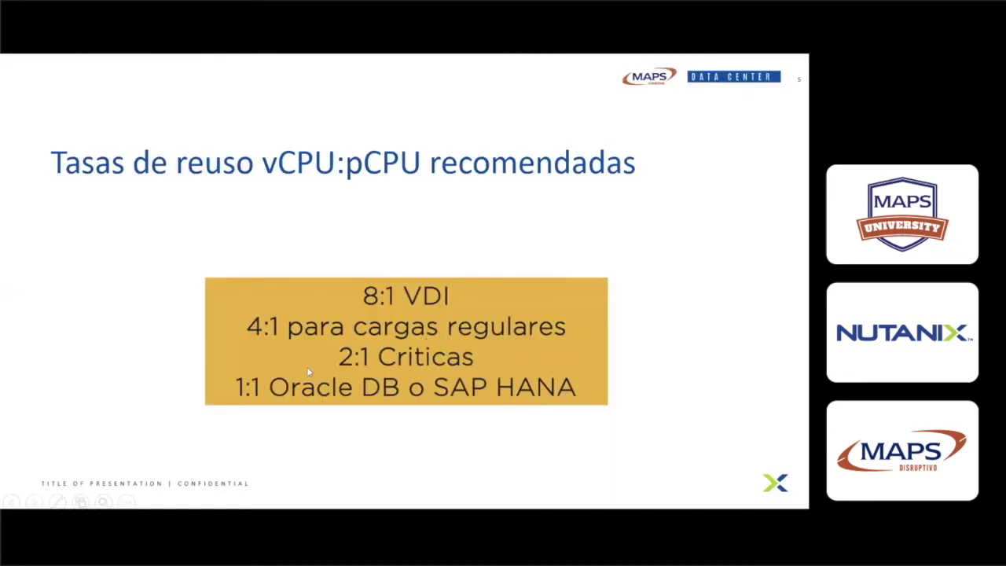
key("alt+Tab")
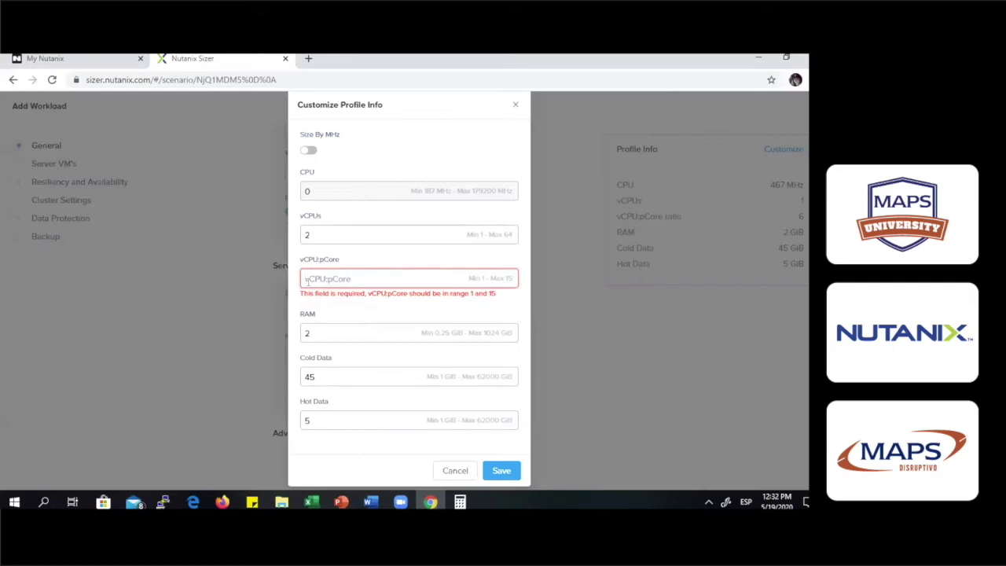
type("4")
Recheck the average memory of the small machines in the Excel requirements and set the profile's RAM to 7 GiB.
left_click(305, 322)
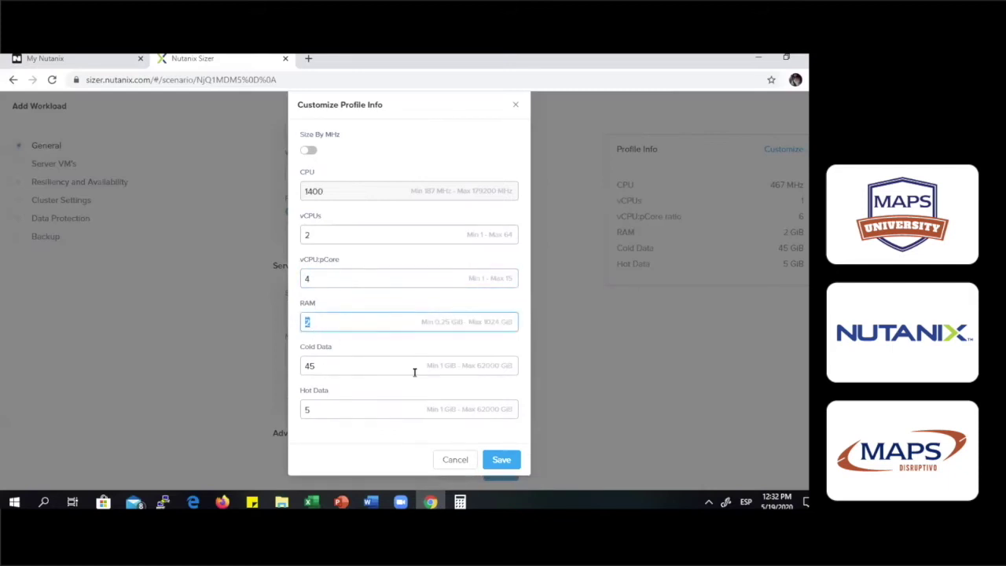
left_click(311, 501)
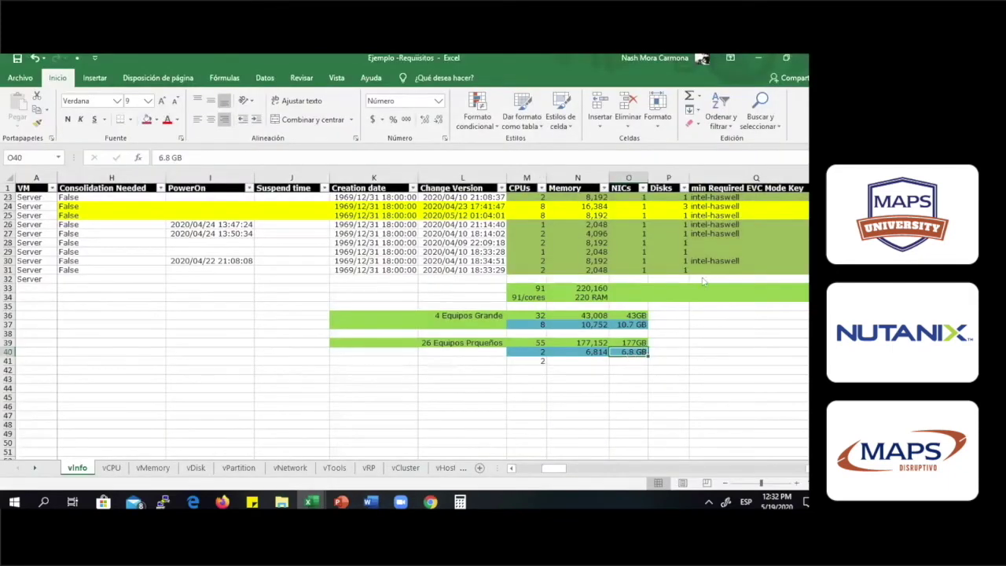
left_click(754, 62)
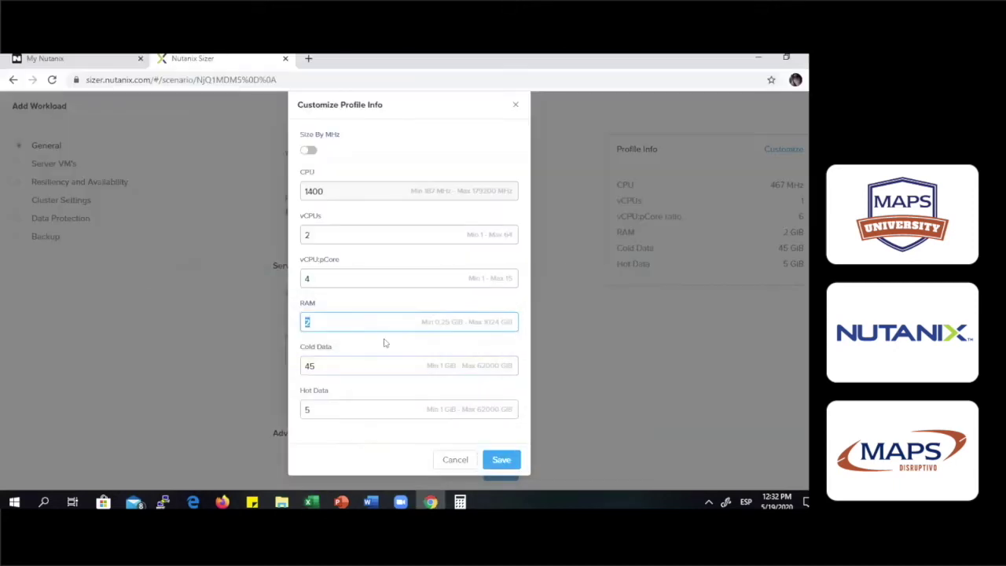
key("Tab")
Look up the provisioned storage per normal-load VM in the Excel requirements and set Cold Data to 240 GiB.
left_click(312, 503)
left_click(248, 448)
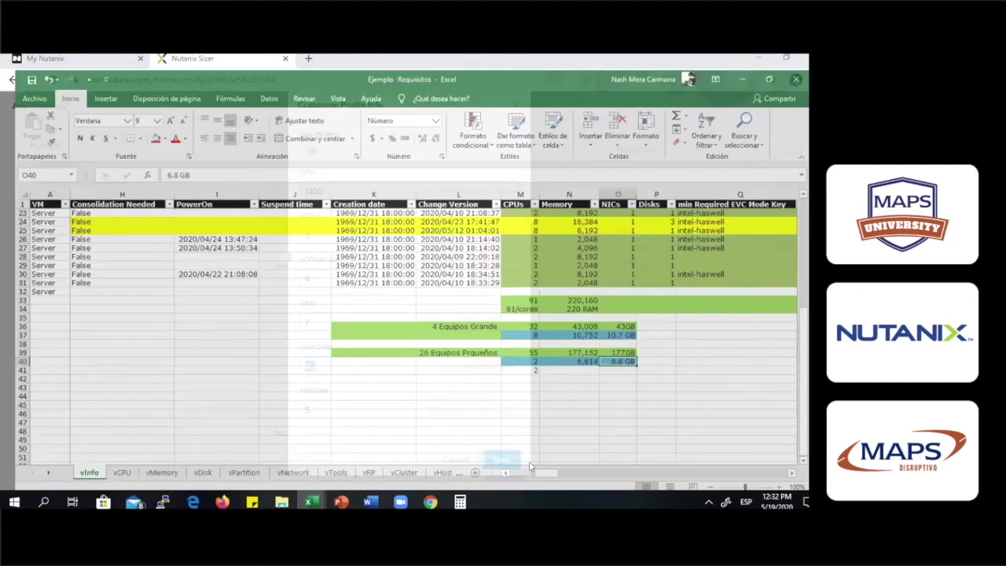
left_click_drag(575, 470, 678, 469)
left_click(757, 58)
type("240")
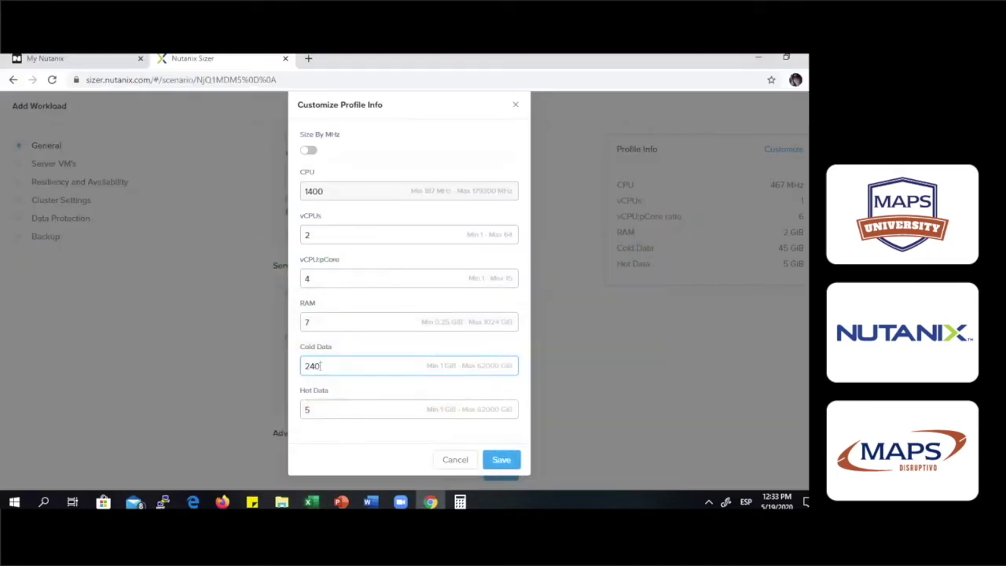
Multiply 240 by 0.2 in Calculator and set the profile's Hot Data to 48 GiB.
left_click(314, 411)
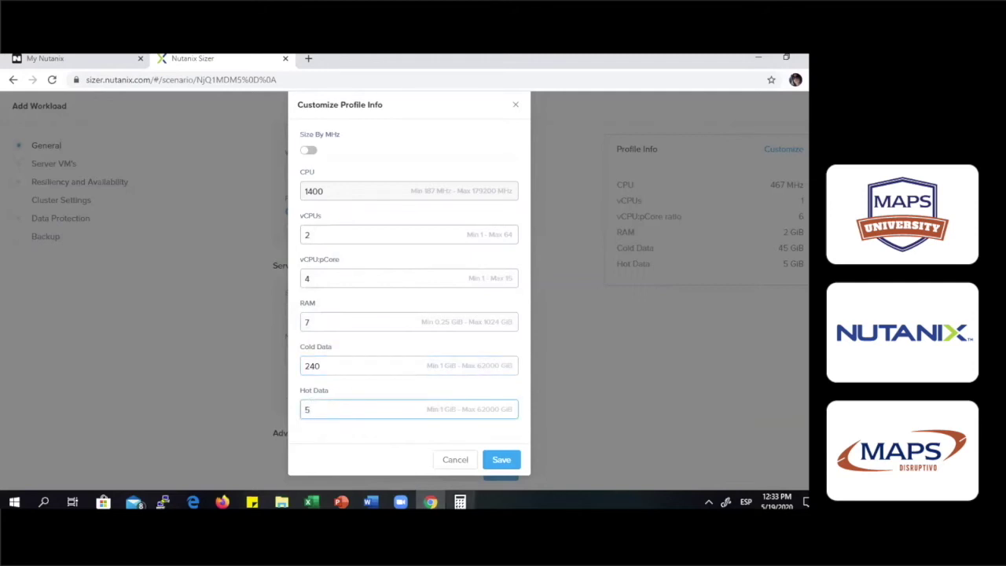
left_click(460, 502)
left_click_drag(141, 150, 128, 122)
type("240")
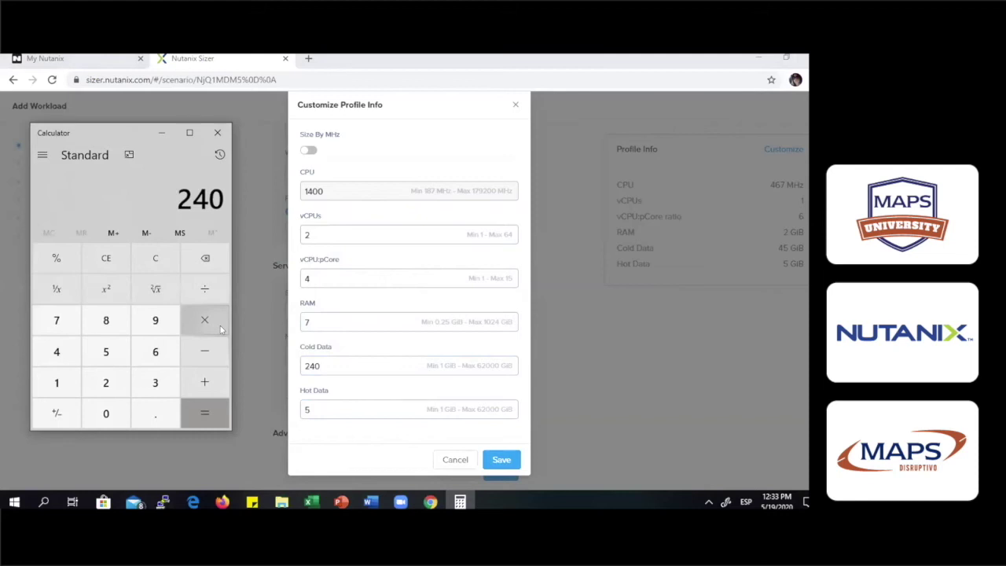
left_click(221, 330)
type(".2")
key("Return")
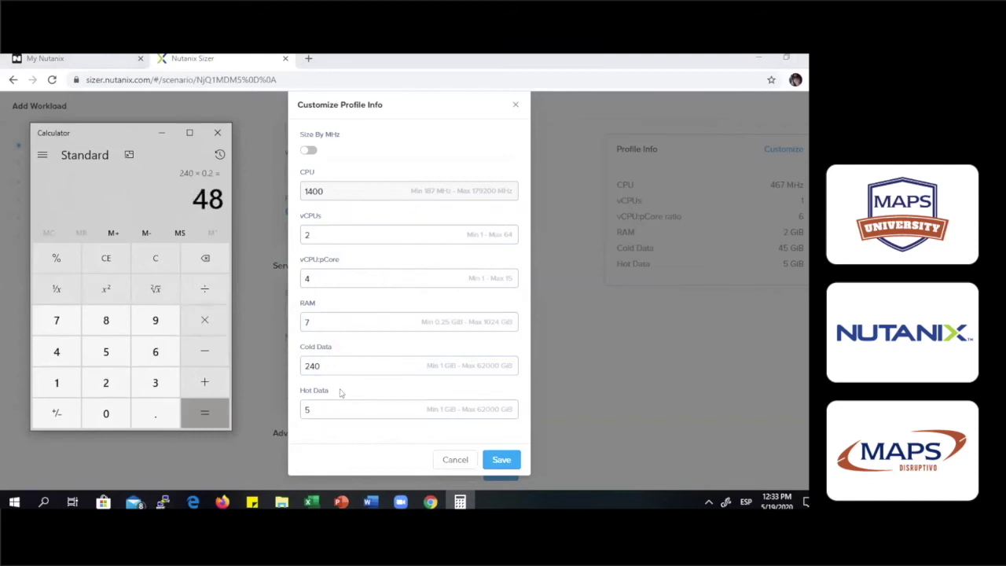
left_click(326, 408)
key("BackSpace")
type("48")
Subtract 48 from 240 in Calculator, set Cold Data to 192 GiB and save the customized profile.
key("alt+Tab")
left_click(93, 260)
type("240")
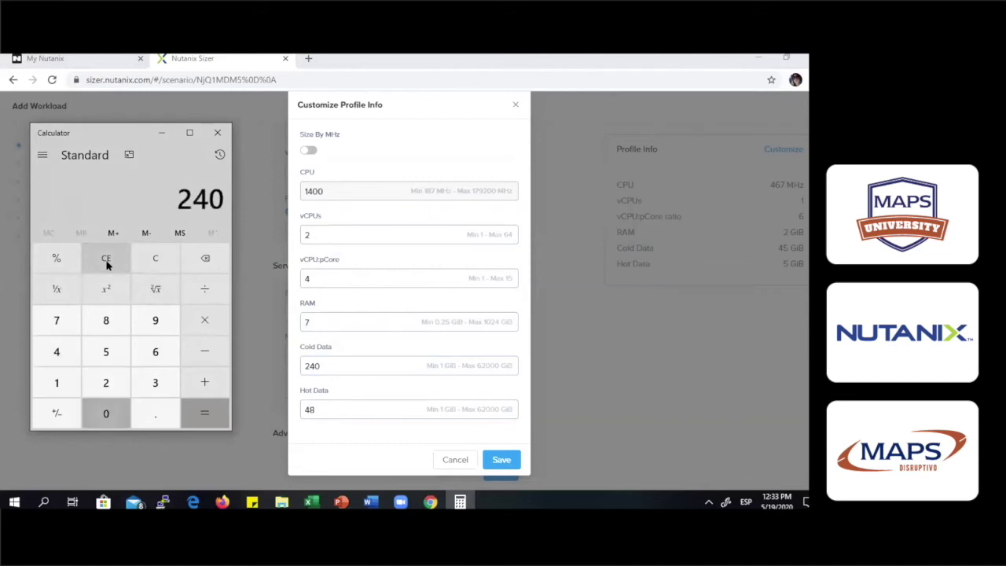
key("minus")
type("48")
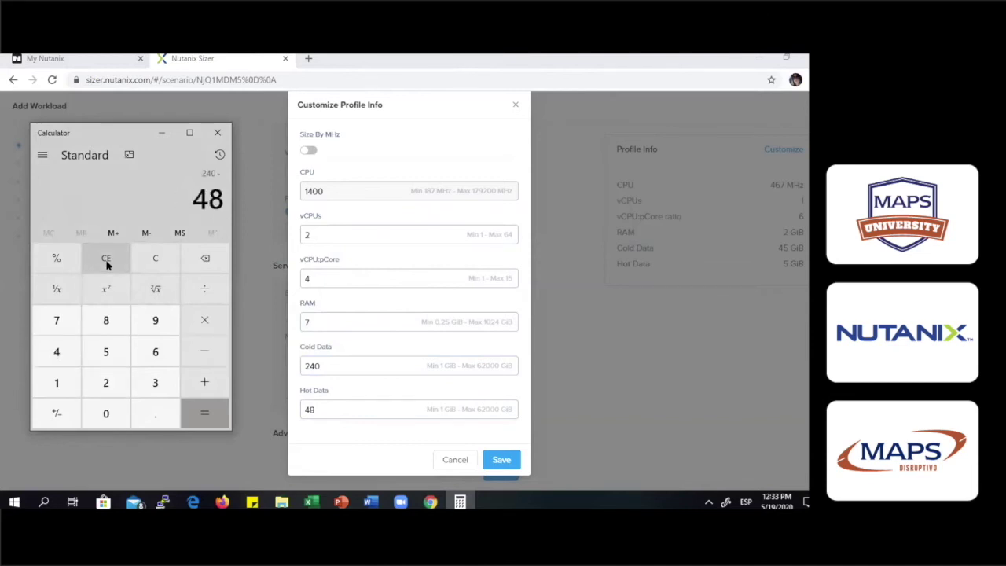
key("Return")
key("alt+Tab")
key("shift+Tab")
type("12")
type("92")
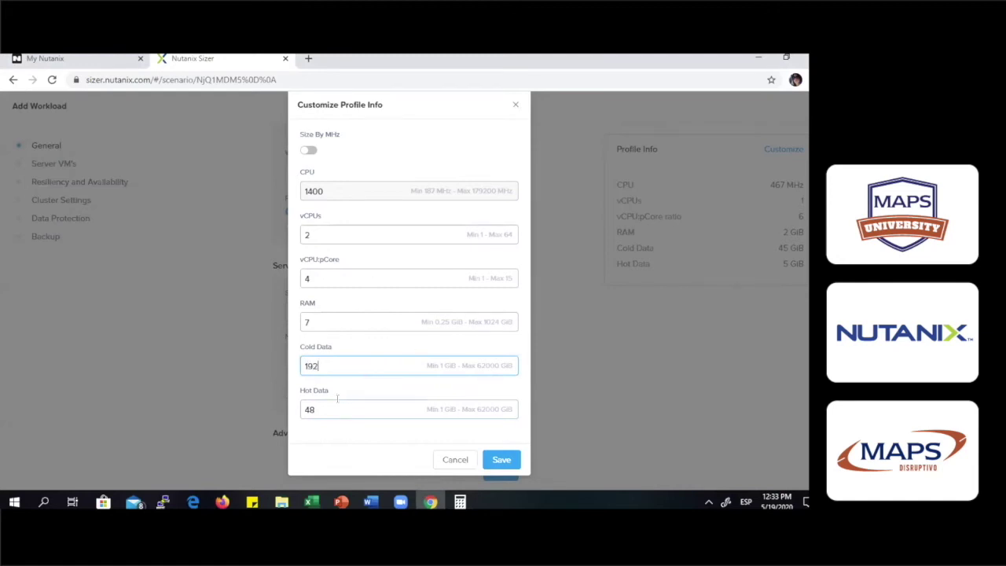
left_click(502, 459)
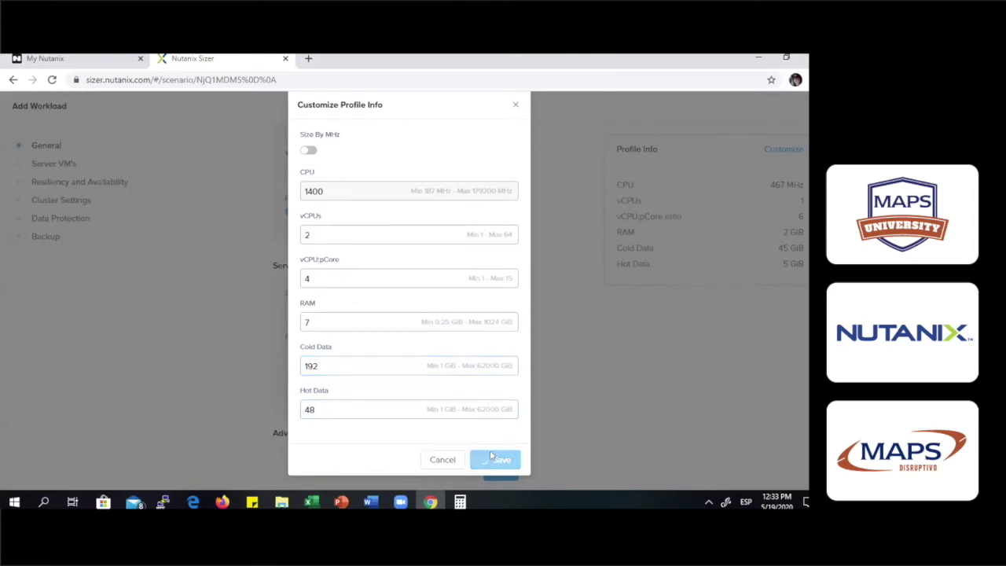
Set the number of VMs to 26, check the advanced options and save the Cargas Normales workload.
scroll(597, 386, "down", 2)
left_click(295, 173)
key("BackSpace")
type("26")
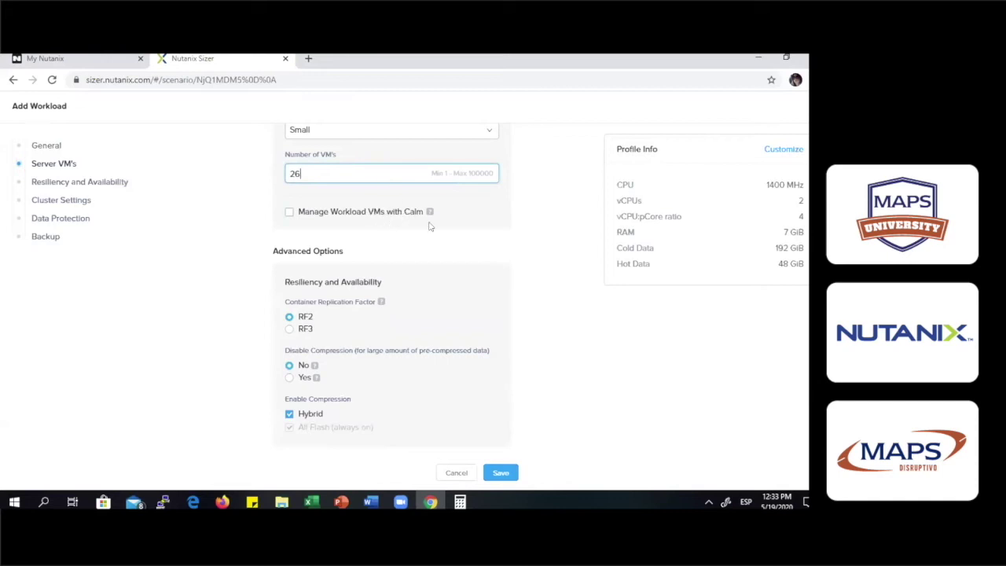
scroll(340, 199, "down", 2)
scroll(340, 199, "down", 3)
scroll(348, 215, "up", 3)
scroll(346, 211, "down", 3)
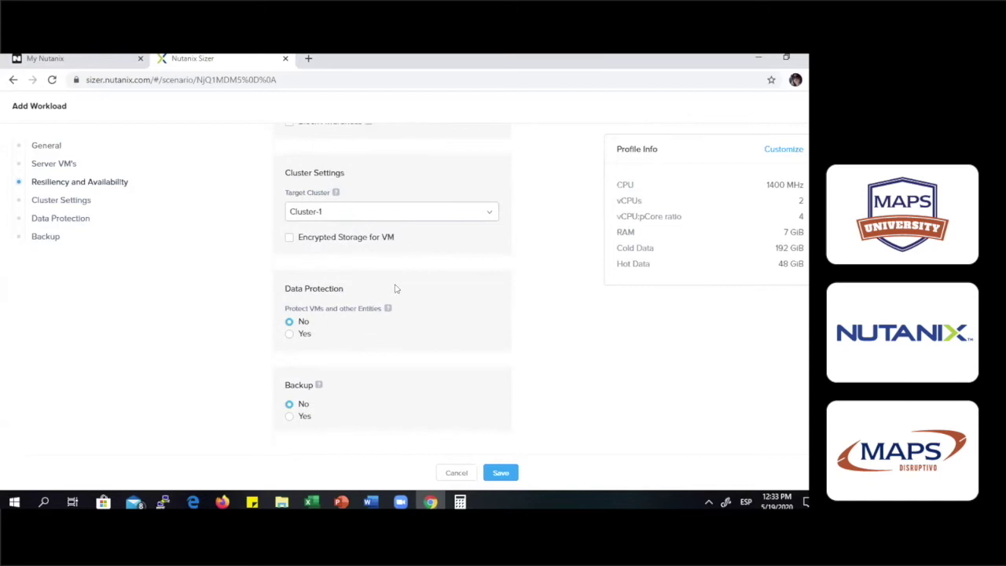
left_click(503, 474)
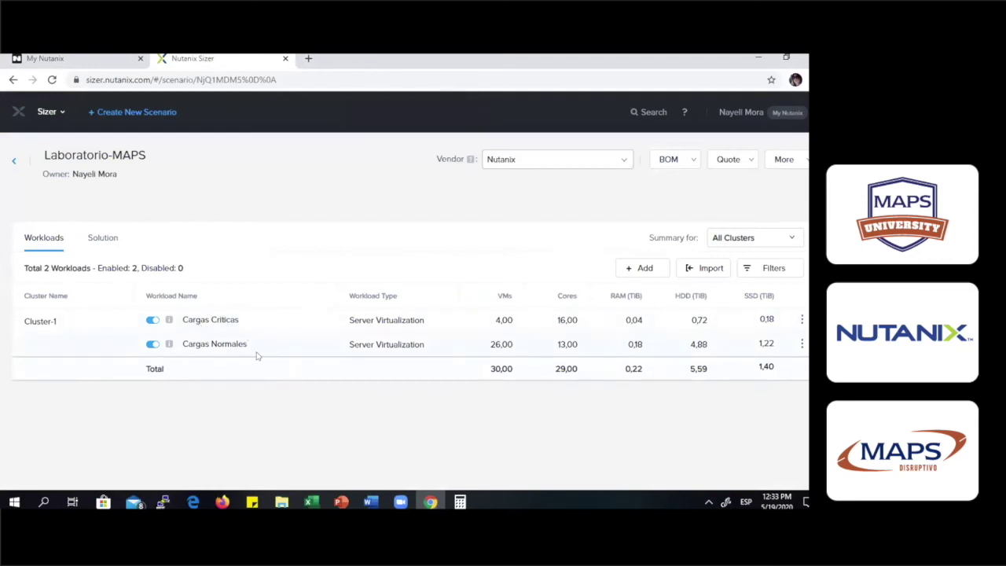
Compare the cores listed for both workloads with the recommended vCPU:pCPU reuse ratios in the PowerPoint presentation.
left_click(313, 505)
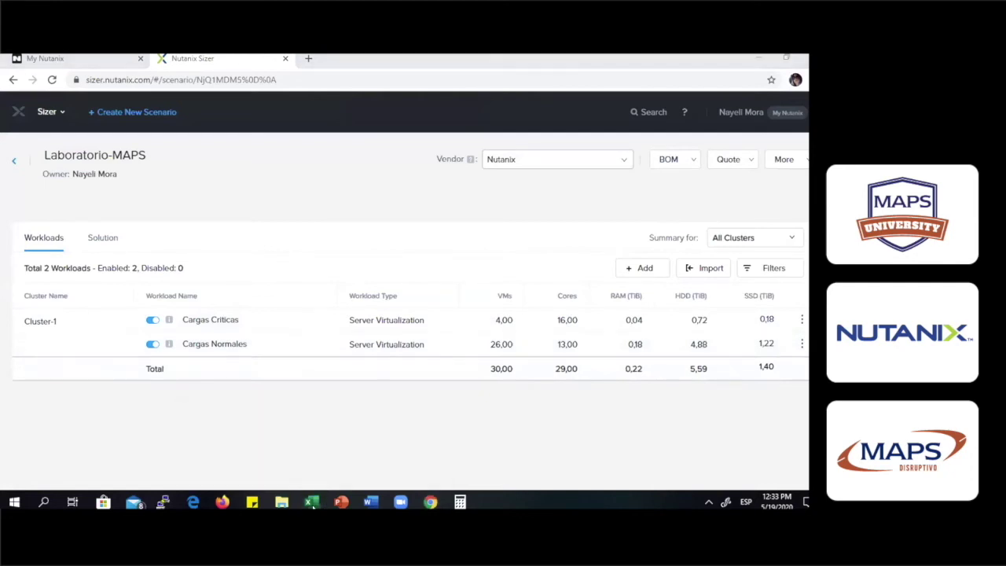
left_click(578, 453)
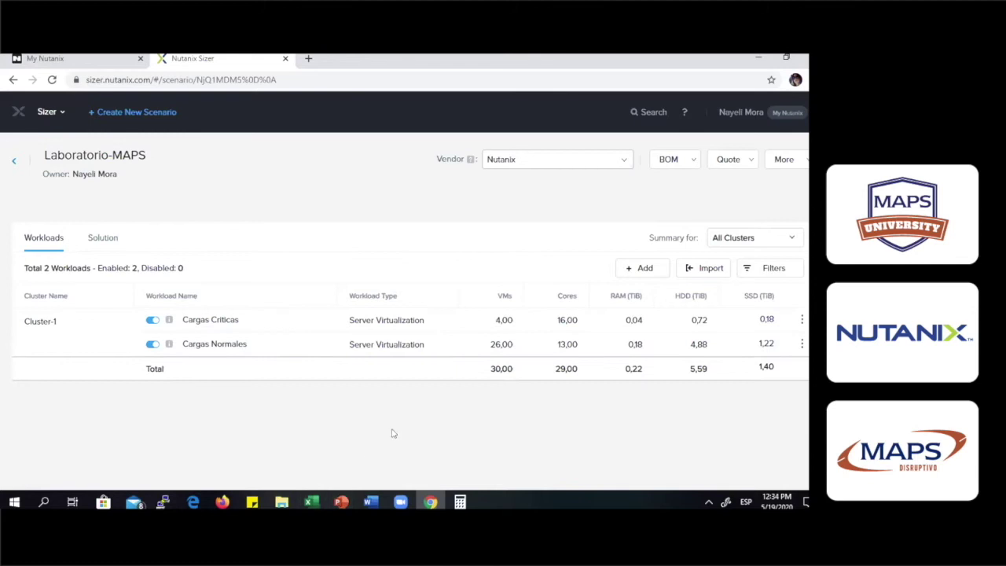
left_click(340, 501)
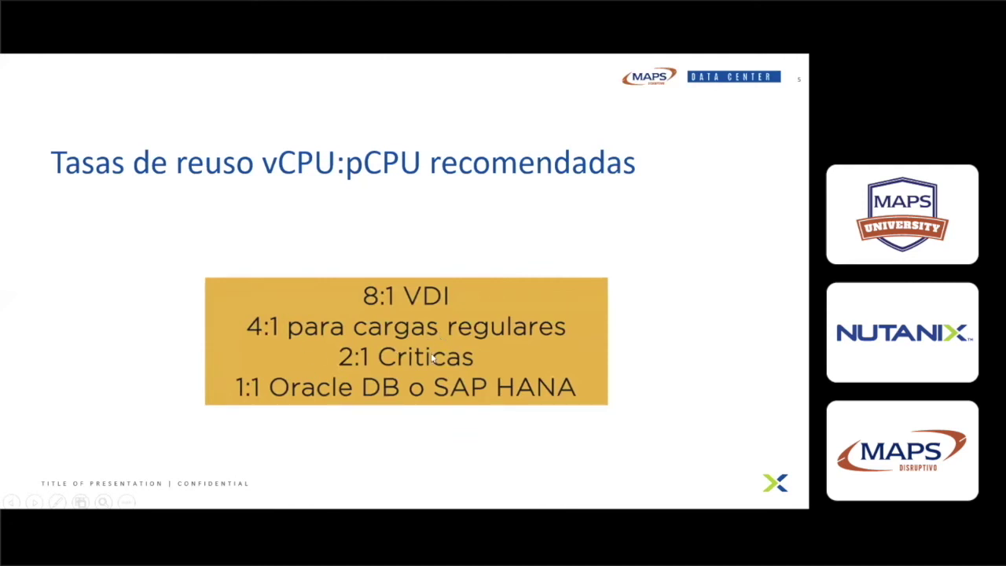
key("alt+Tab")
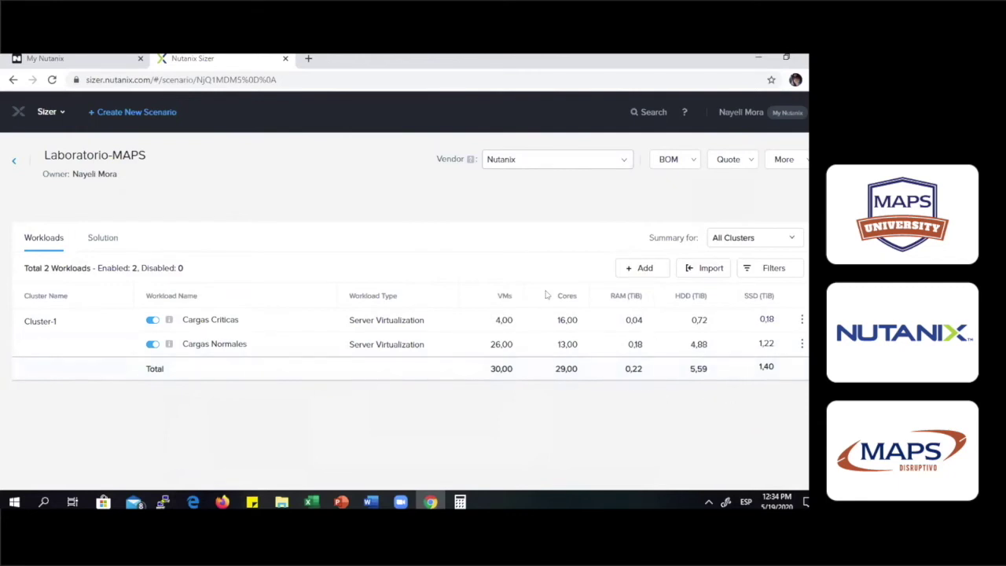
Open the scenario's solution and examine the sizing summary, the resource utilization thresholds and the Cluster-1 hardware model.
left_click(96, 234)
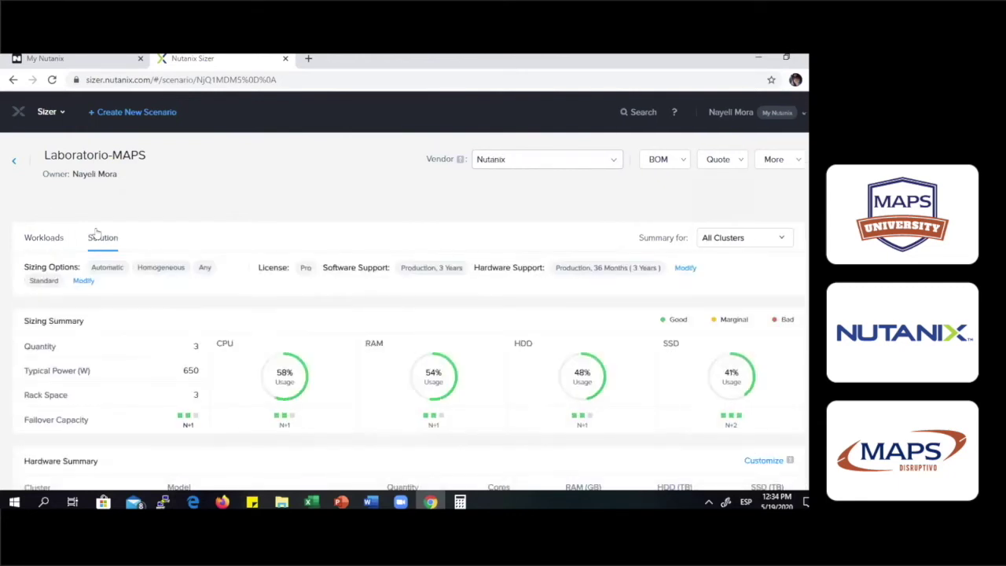
scroll(236, 260, "down", 4)
scroll(237, 260, "up", 1)
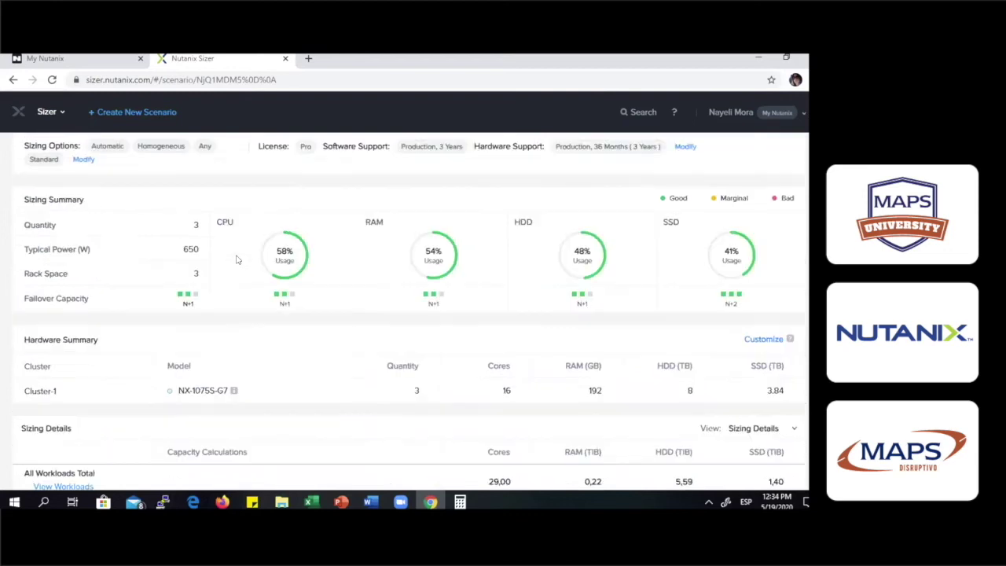
scroll(237, 260, "down", 2)
scroll(236, 259, "up", 2)
mouse_move(738, 265)
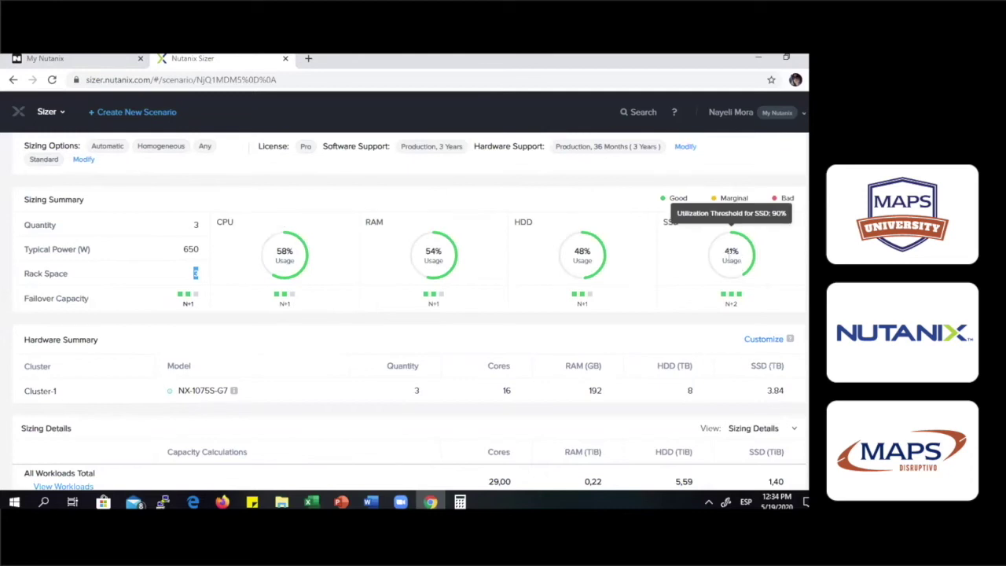
mouse_move(564, 256)
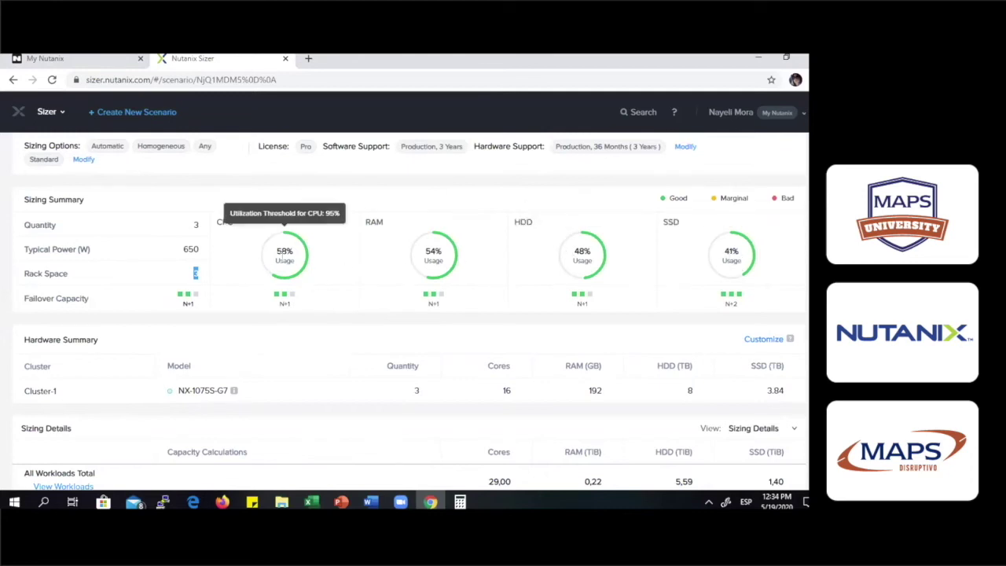
mouse_move(447, 274)
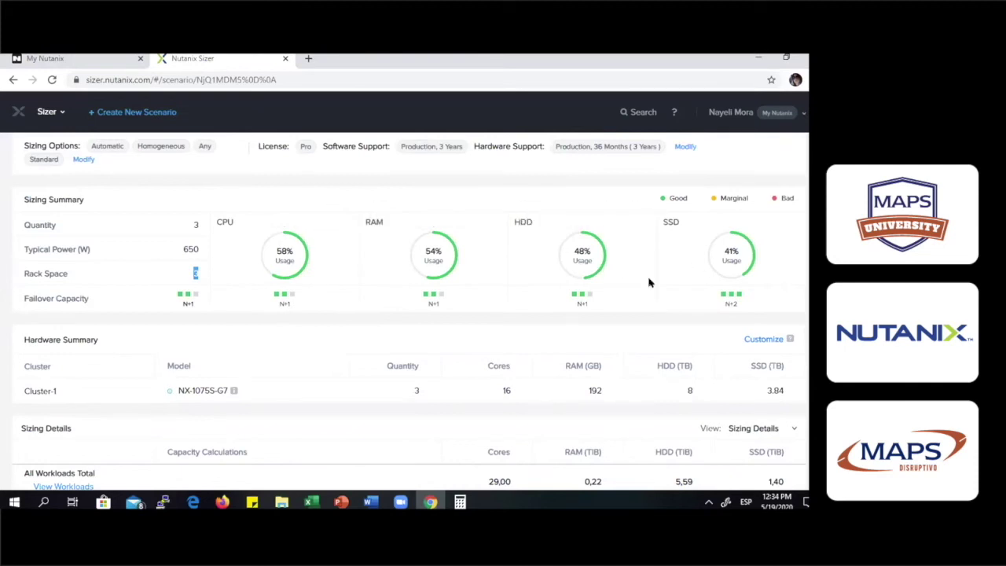
scroll(541, 372, "down", 1)
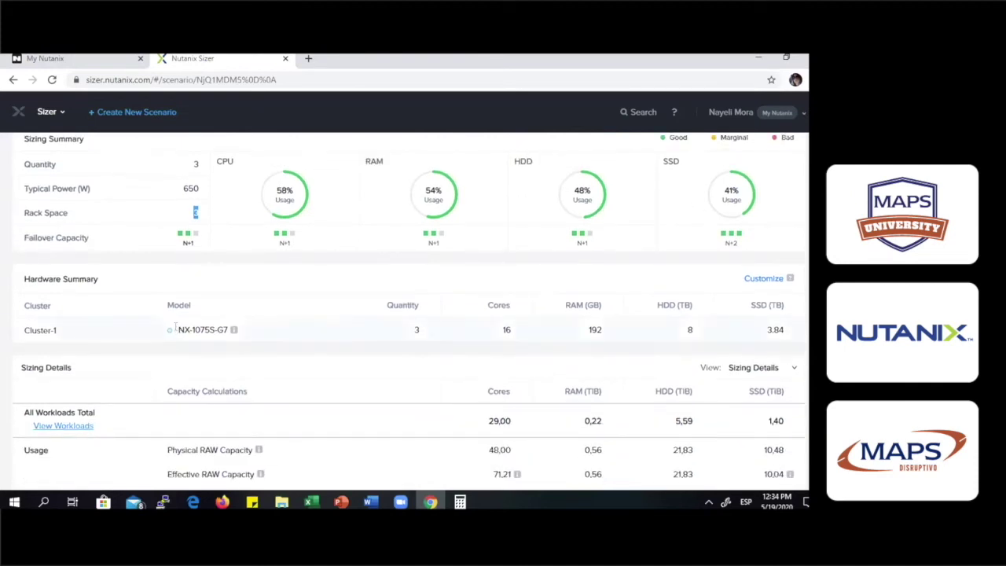
left_click_drag(175, 329, 229, 329)
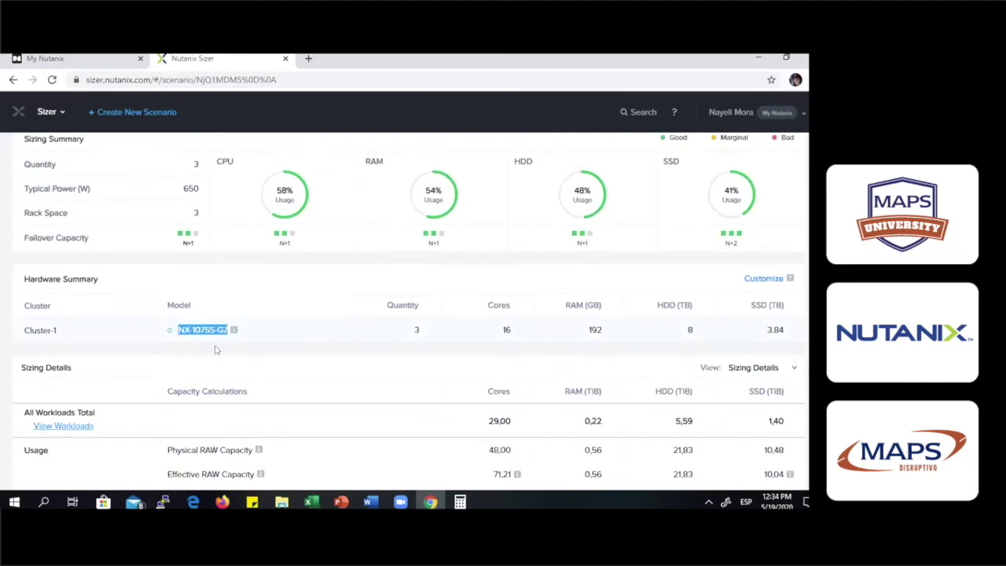
left_click(275, 343)
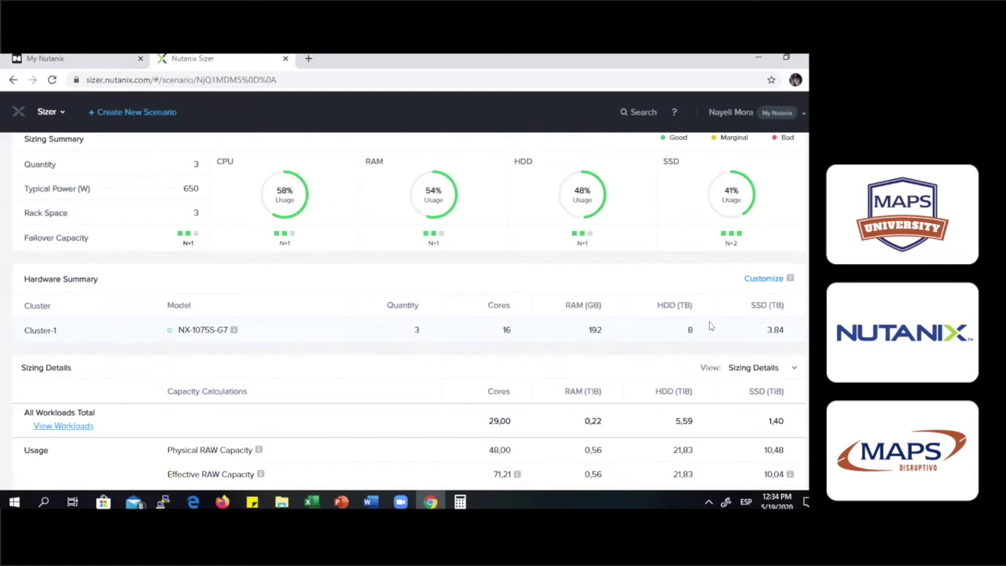
Examine the sizing details' capacity calculations for cores, RAM, HDD and SSD against the Cluster-1 hardware summary.
scroll(442, 306, "up", 2)
scroll(443, 306, "down", 2)
scroll(442, 305, "up", 1)
scroll(443, 305, "down", 1)
scroll(442, 306, "down", 1)
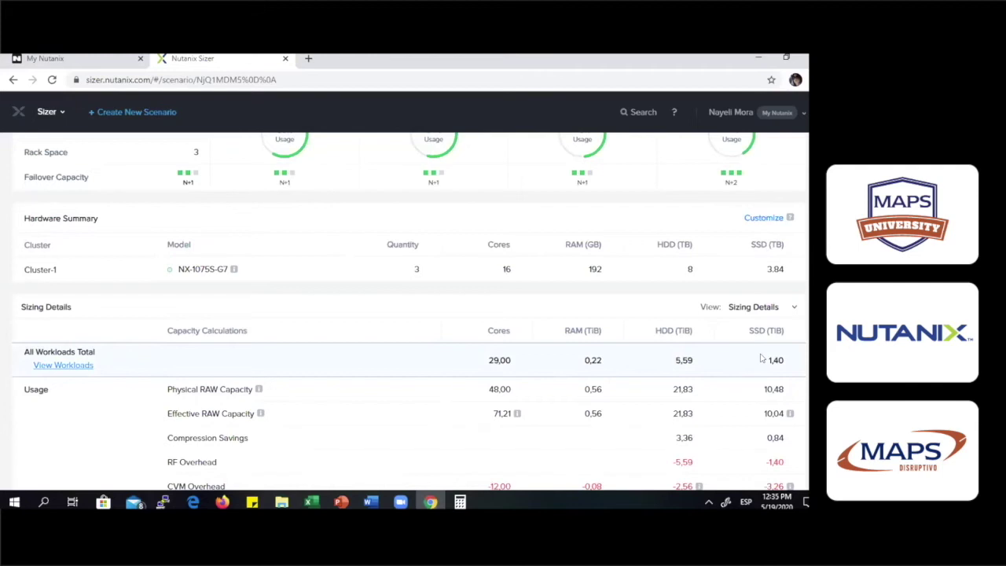
scroll(652, 326, "down", 1)
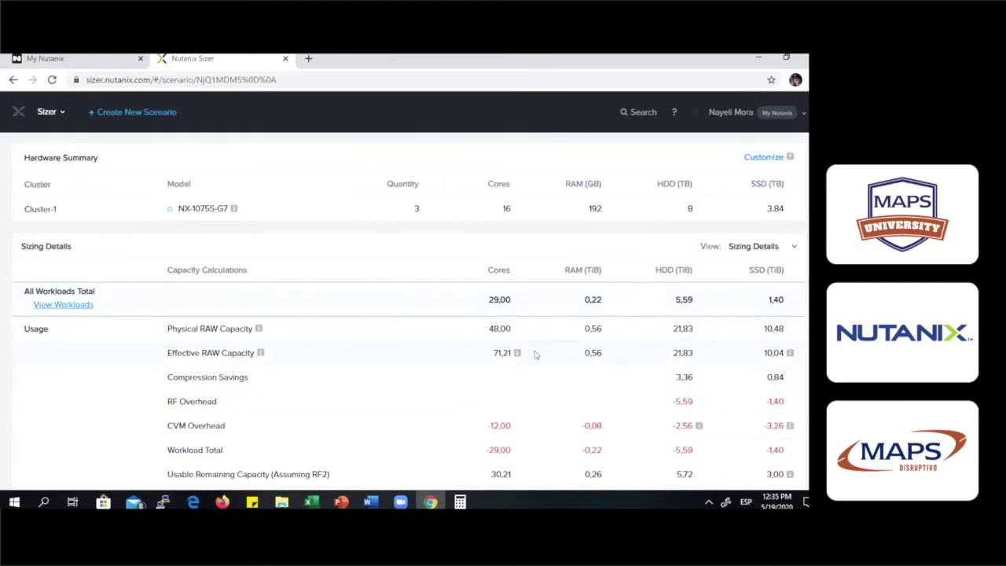
scroll(446, 355, "down", 1)
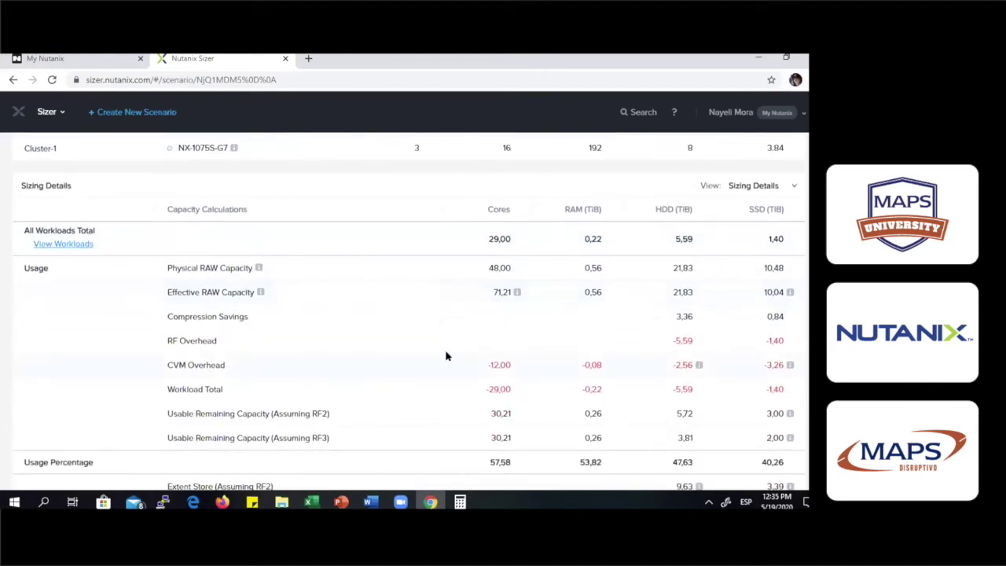
scroll(445, 355, "up", 1)
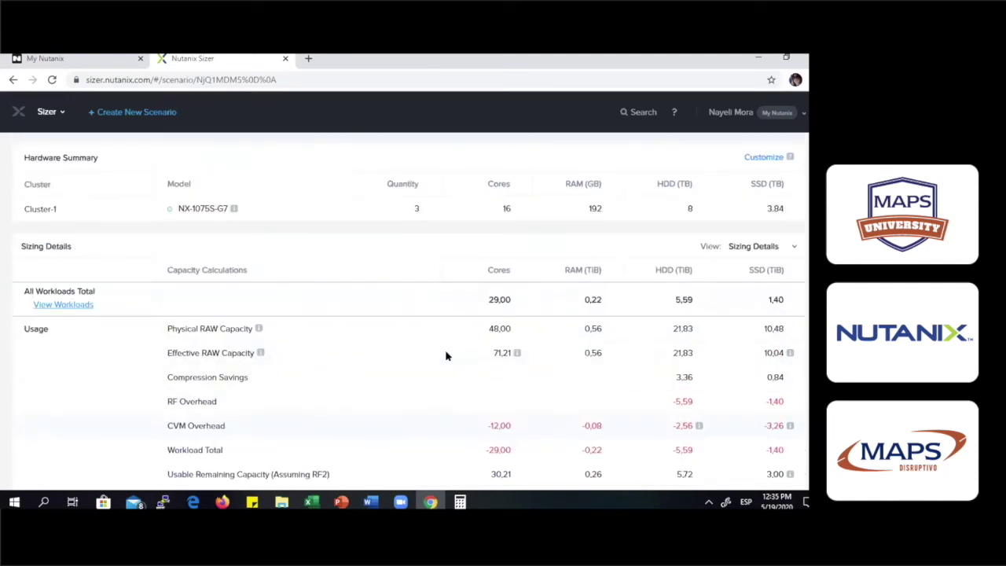
scroll(445, 355, "up", 1)
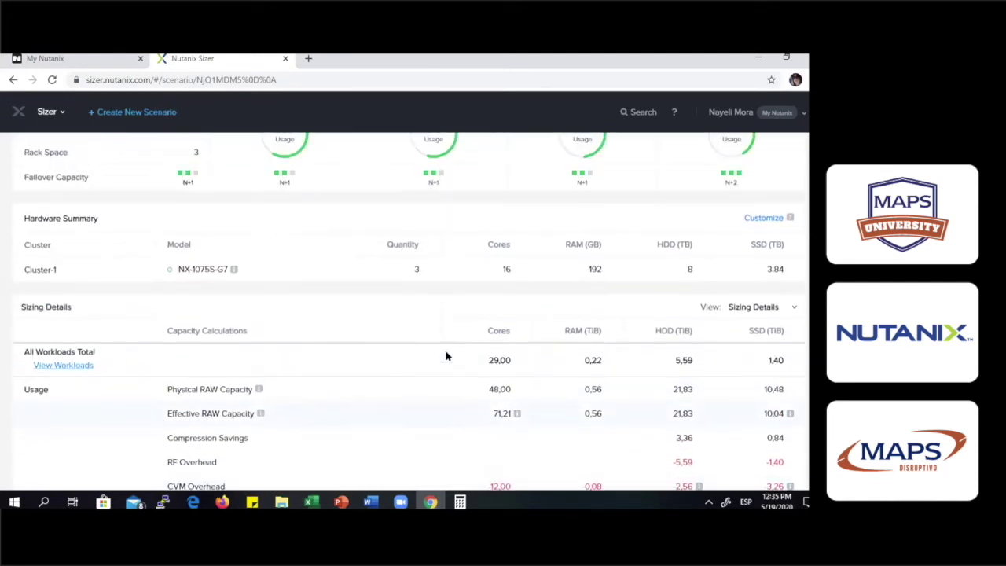
scroll(445, 356, "down", 2)
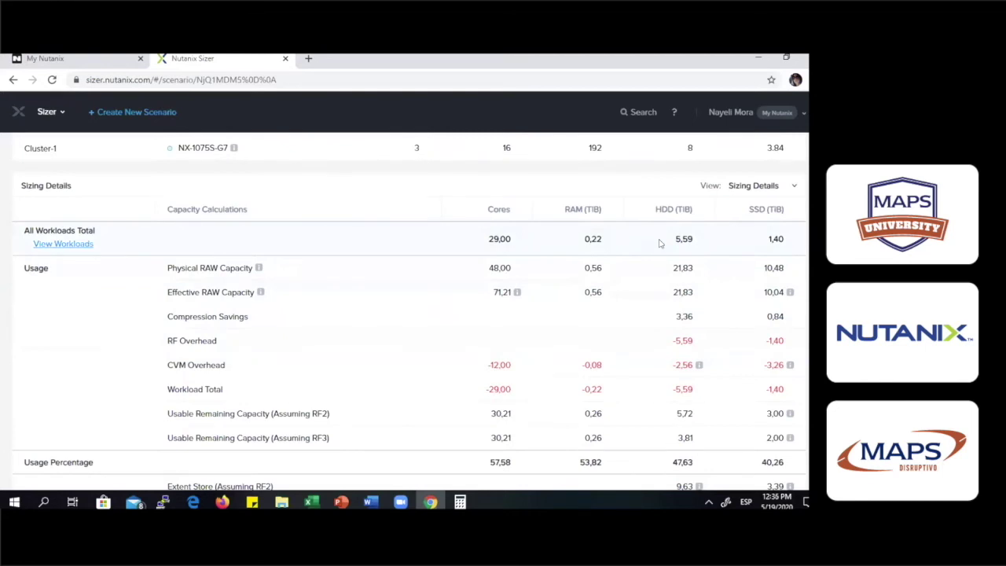
scroll(645, 276, "up", 2)
scroll(647, 276, "down", 2)
scroll(649, 280, "up", 1)
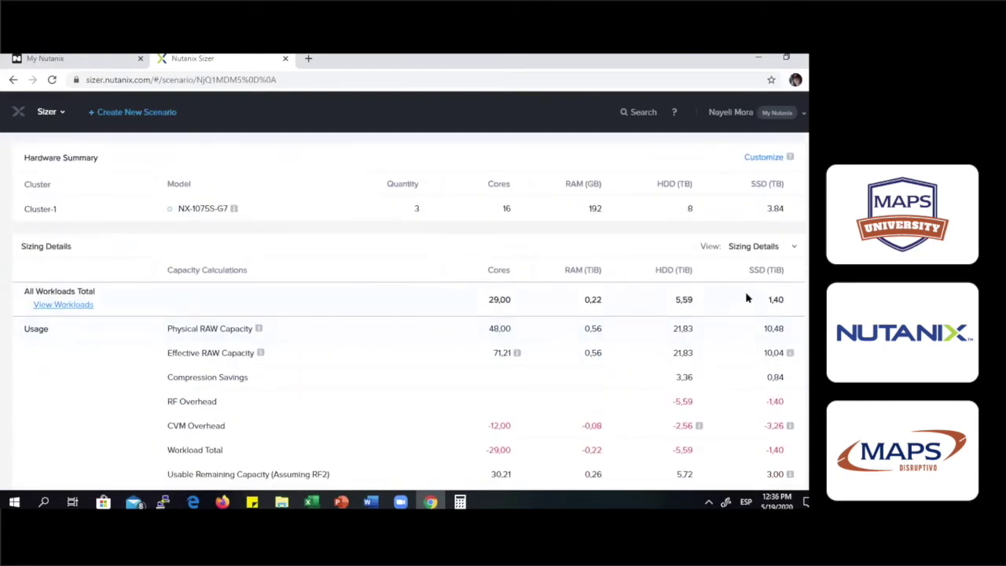
scroll(747, 297, "up", 1)
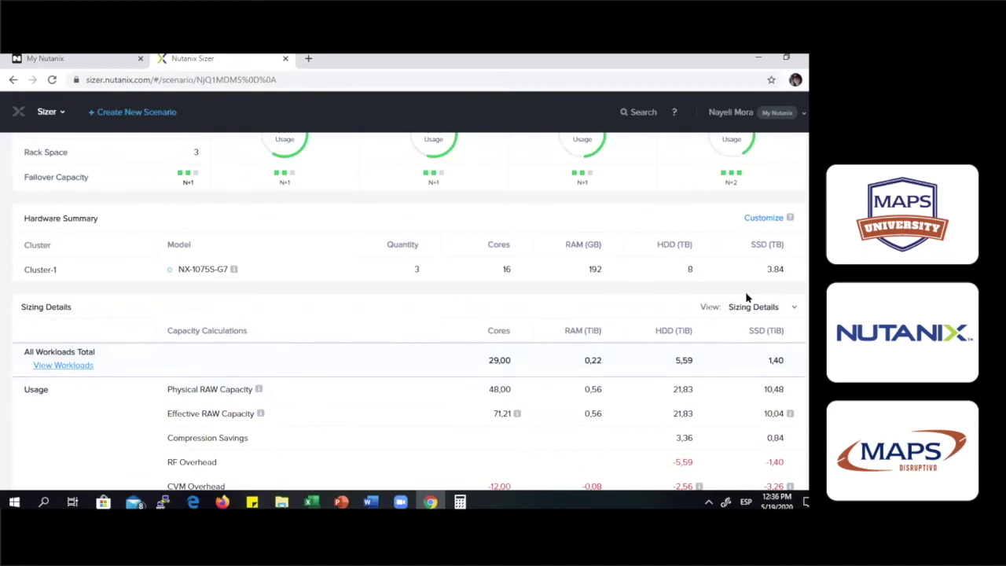
scroll(747, 298, "down", 1)
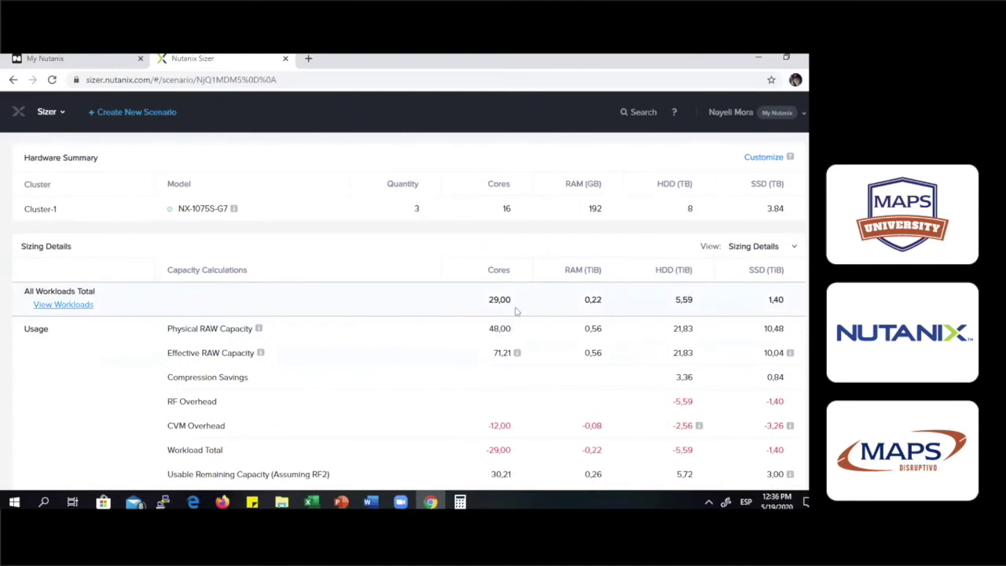
Inspect the hardware specification of the Cluster-1 NX-1075S-G7 model, including its CPU, RAM, SSD, HDD and NIC.
scroll(517, 312, "up", 1)
scroll(519, 312, "up", 3)
scroll(542, 310, "down", 2)
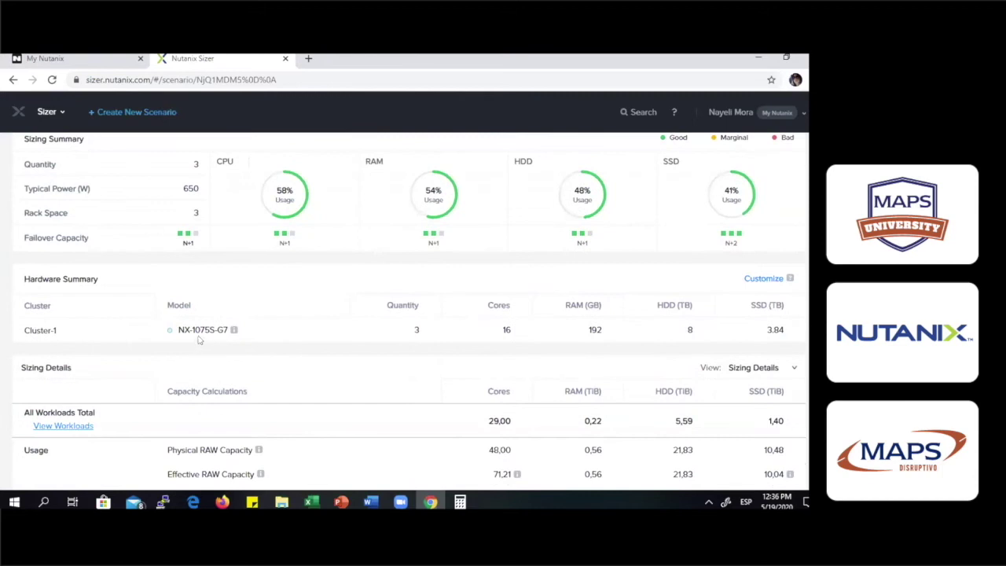
mouse_move(214, 334)
scroll(214, 334, "down", 3)
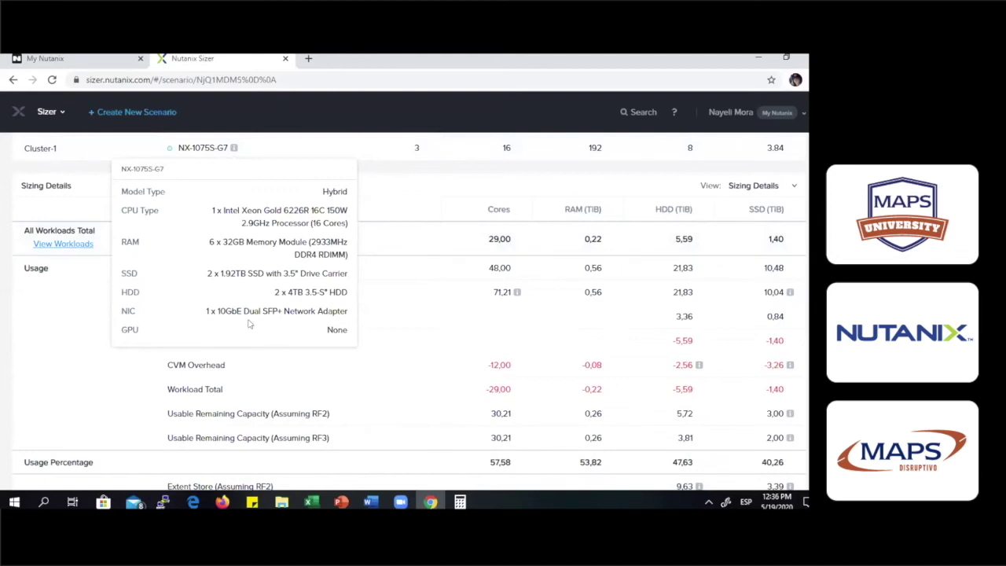
scroll(410, 333, "up", 3)
scroll(409, 334, "down", 3)
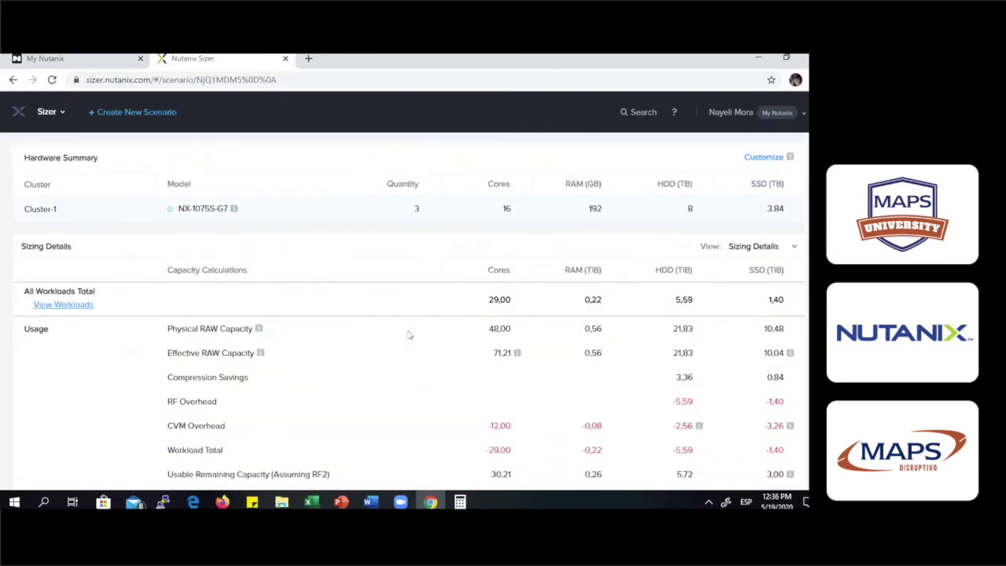
scroll(408, 335, "up", 1)
Check the CPU, memory and storage totals on the vInfo sheet in Excel and return to Nutanix Sizer.
left_click(311, 501)
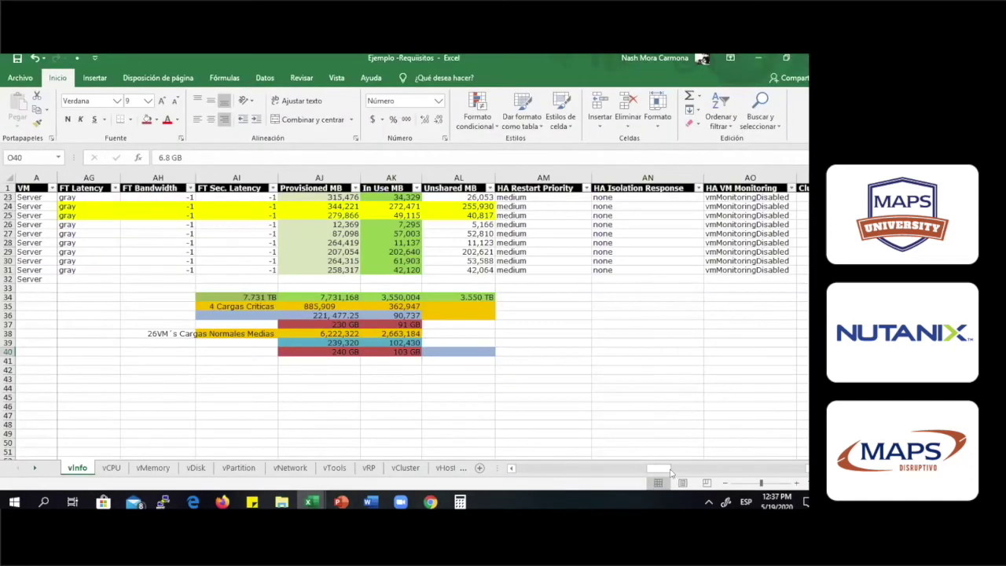
left_click_drag(657, 470, 557, 467)
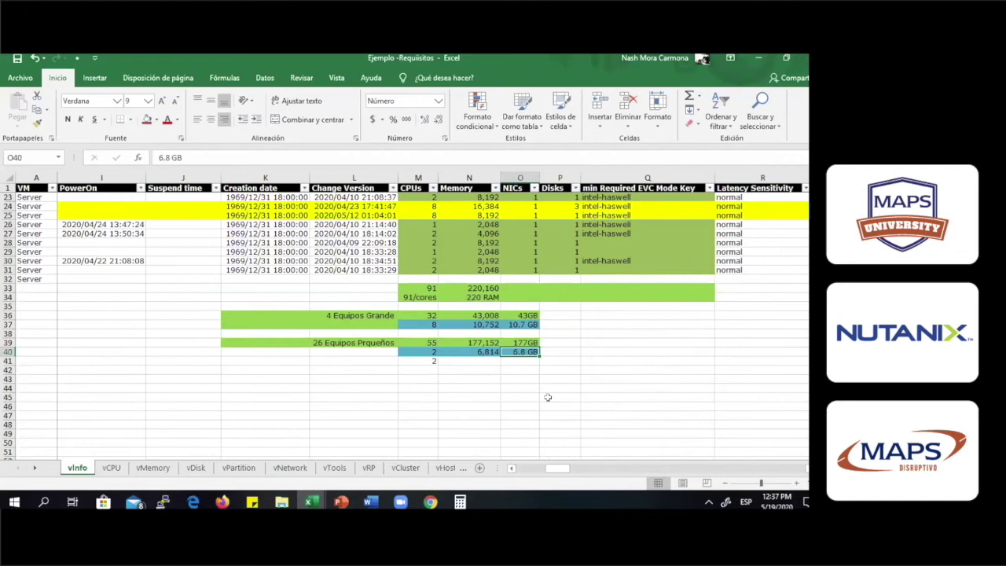
mouse_move(557, 468)
left_mouse_down()
mouse_move(661, 460)
mouse_move(561, 468)
left_mouse_up()
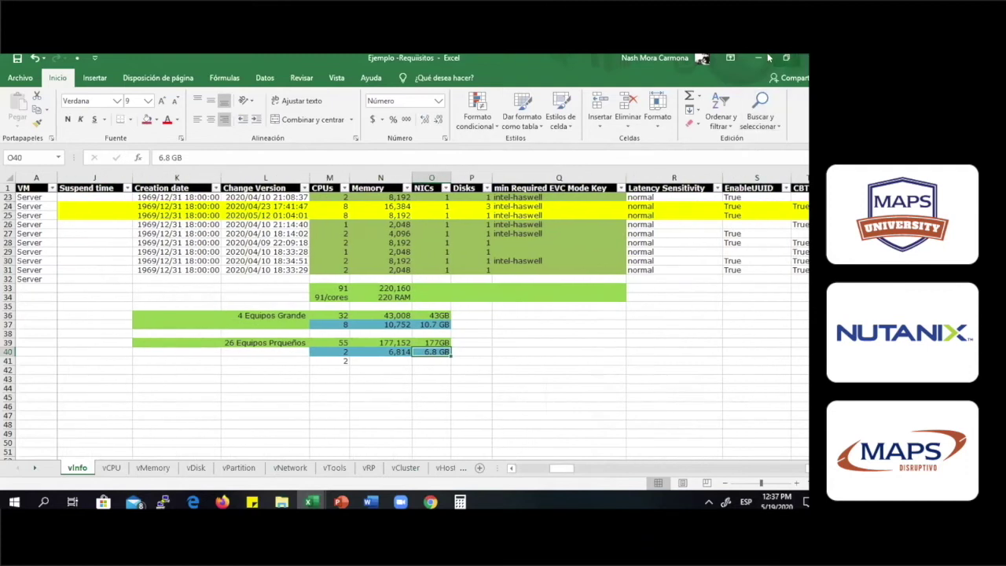
left_click(758, 58)
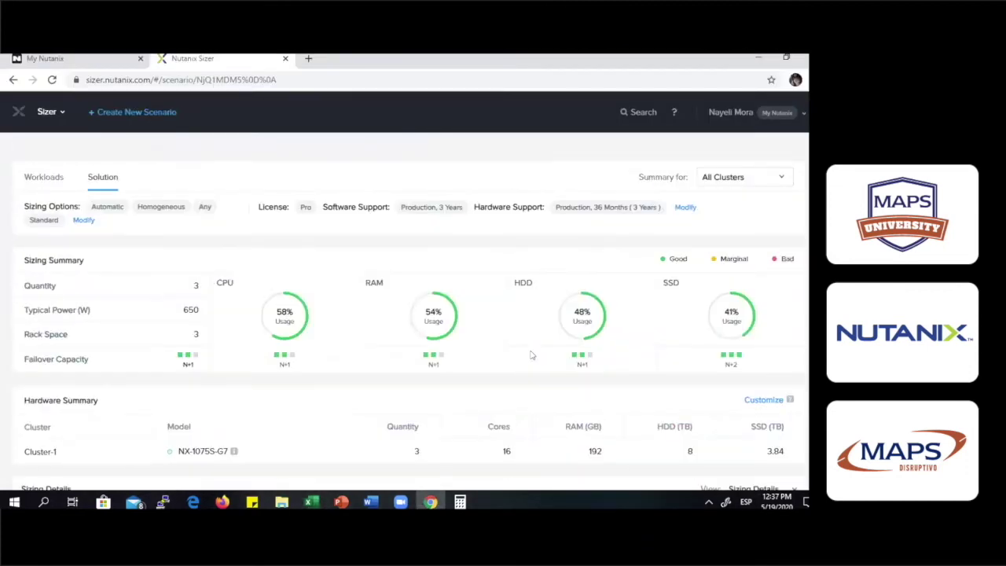
Review the solution's resource usage, failover capacity and hardware summary against the workload totals.
scroll(486, 336, "down", 1)
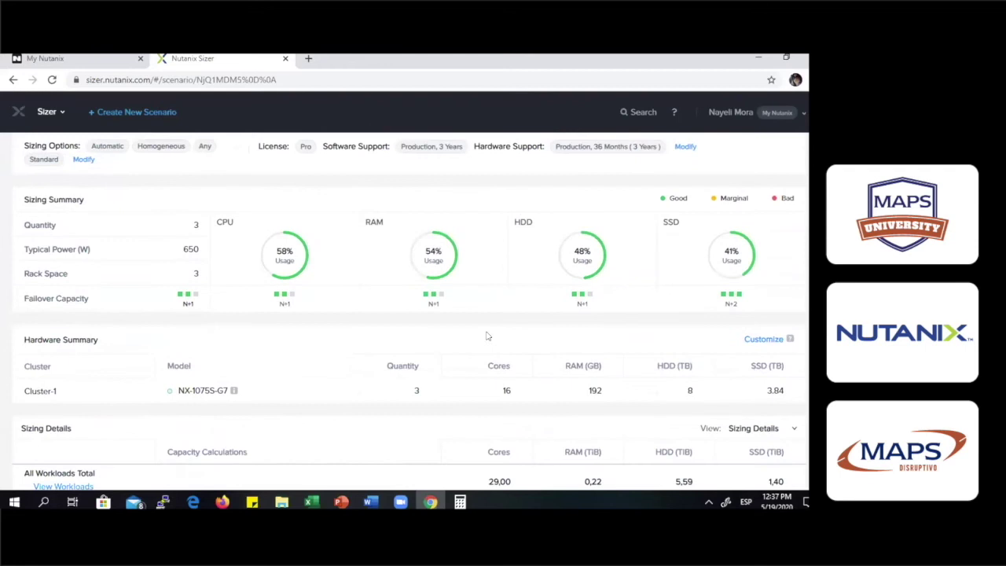
scroll(487, 336, "up", 1)
scroll(486, 336, "down", 2)
scroll(486, 336, "up", 1)
scroll(486, 336, "down", 2)
scroll(486, 337, "up", 1)
scroll(486, 336, "up", 3)
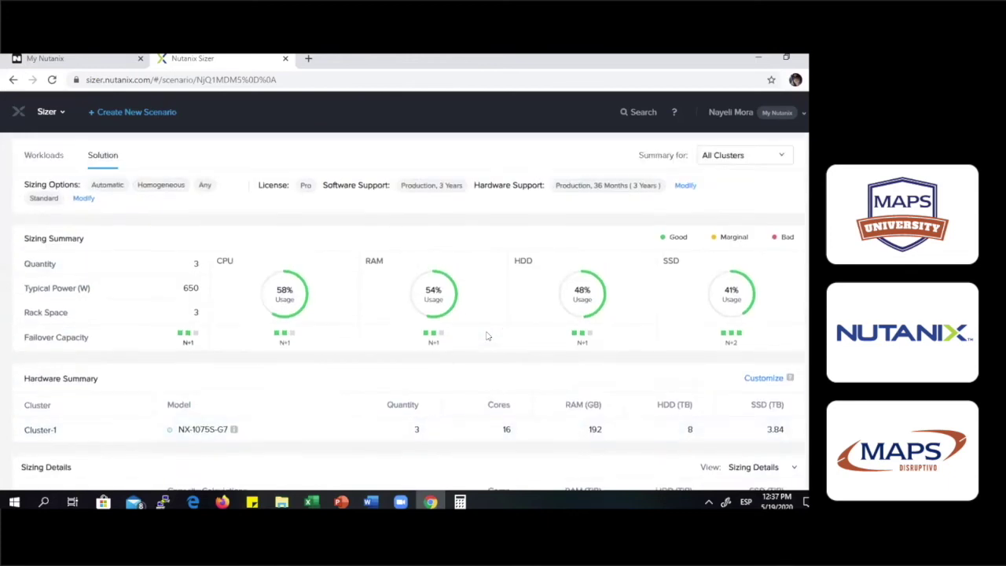
scroll(487, 336, "down", 4)
scroll(487, 336, "up", 1)
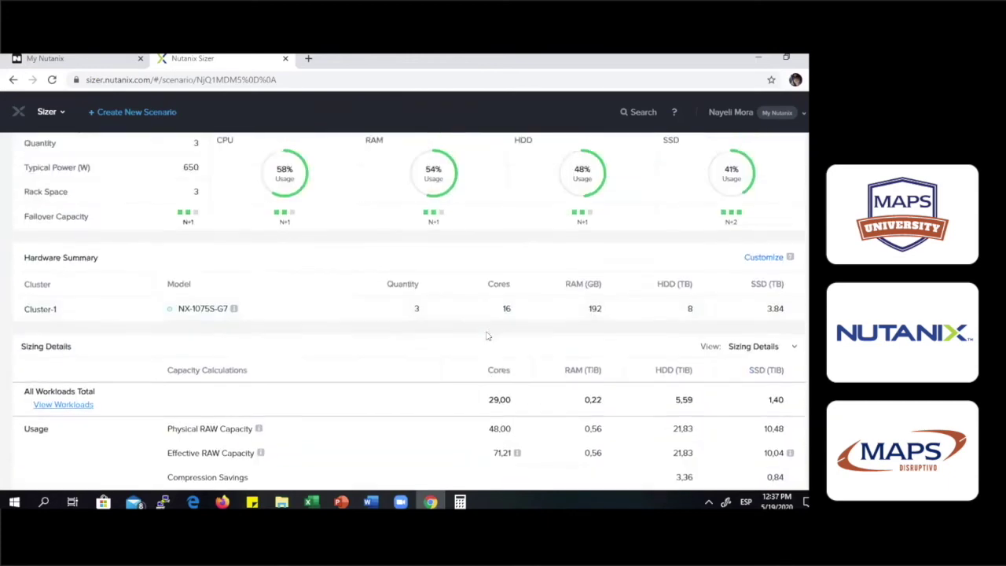
scroll(487, 336, "down", 1)
scroll(486, 336, "down", 2)
scroll(487, 336, "up", 4)
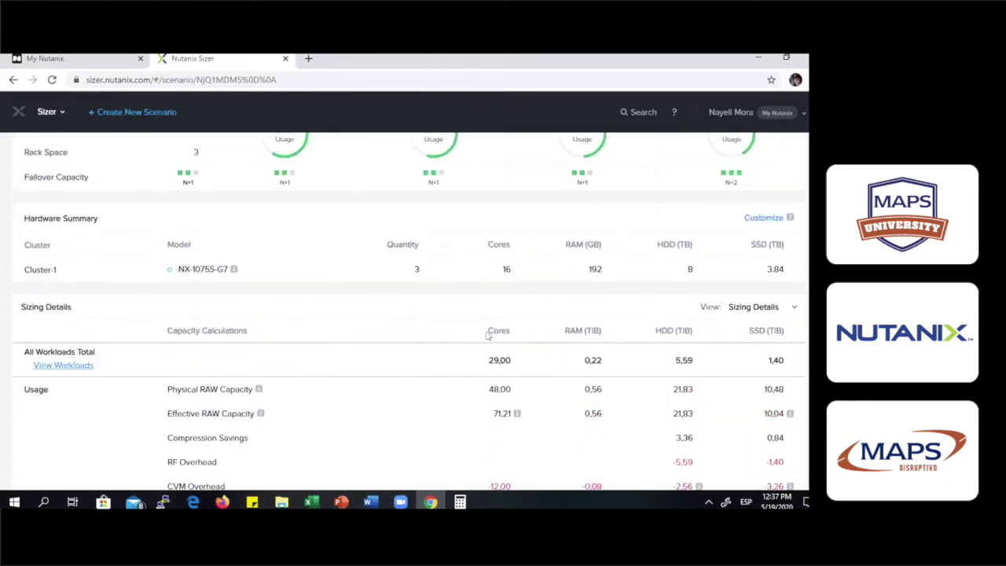
scroll(486, 337, "up", 1)
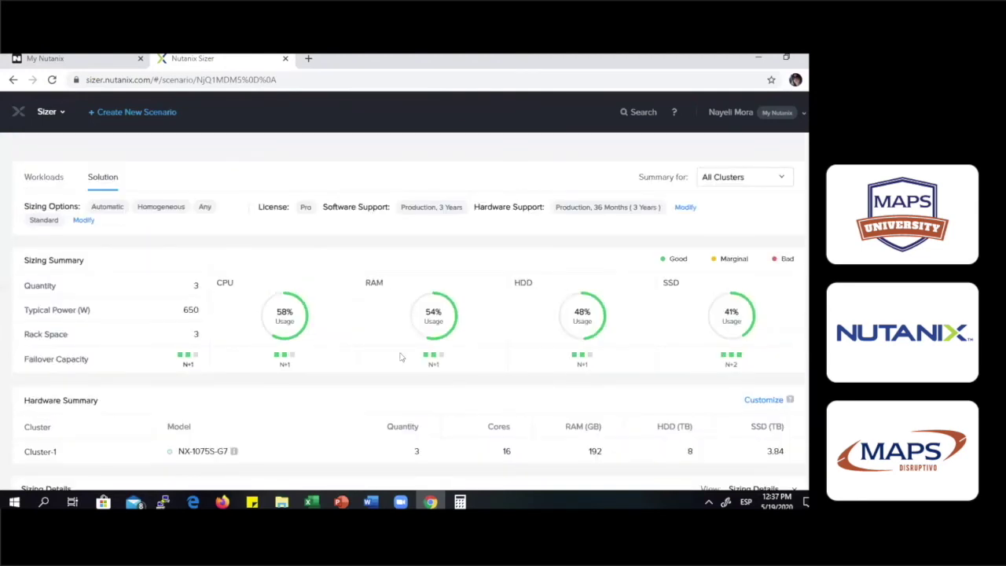
scroll(404, 357, "down", 1)
scroll(806, 346, "down", 2)
Switch the sizing view to Sizing Charts and examine the Cores and RAM usage charts.
left_click(795, 307)
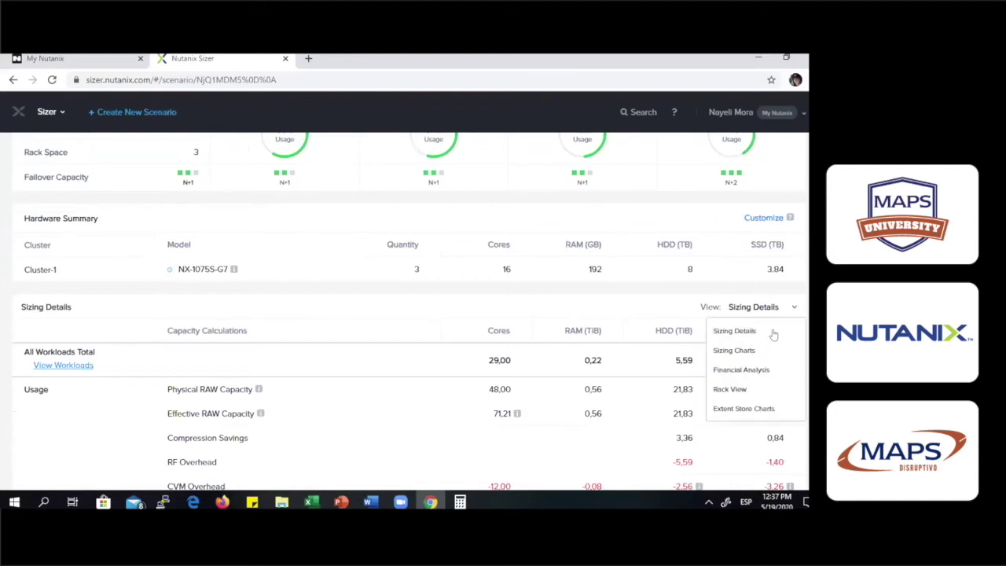
left_click(766, 351)
scroll(572, 349, "down", 2)
scroll(573, 349, "down", 1)
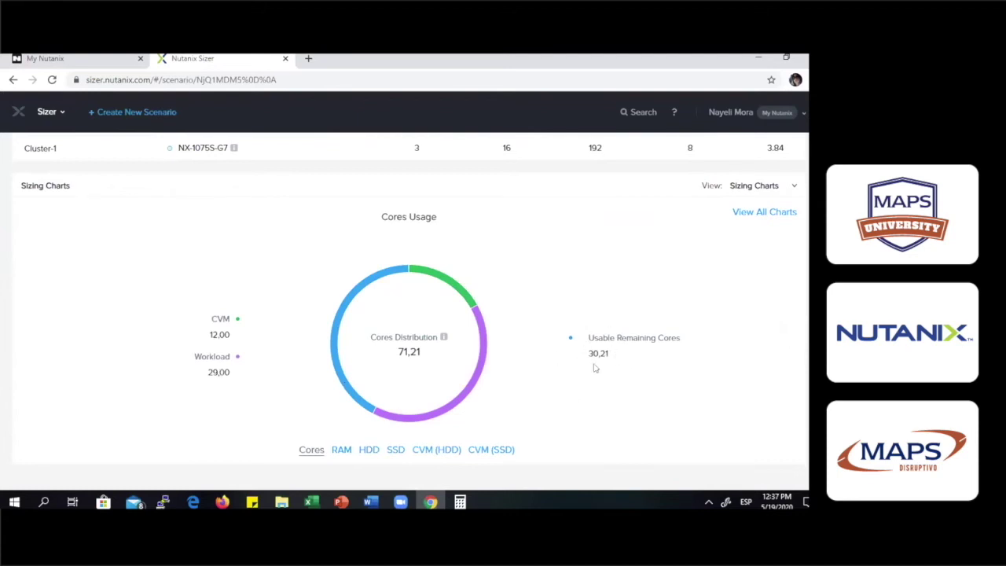
scroll(472, 337, "up", 1)
scroll(408, 393, "down", 1)
left_click(340, 449)
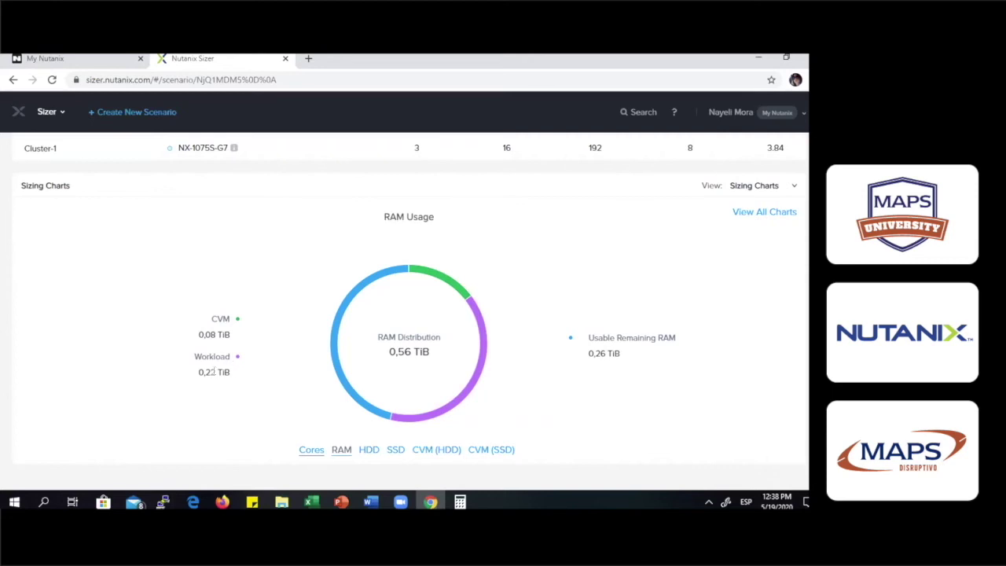
Open the sizing options and examine the automatic settings for models, cluster type, failover, storage and thresholds.
scroll(610, 366, "up", 4)
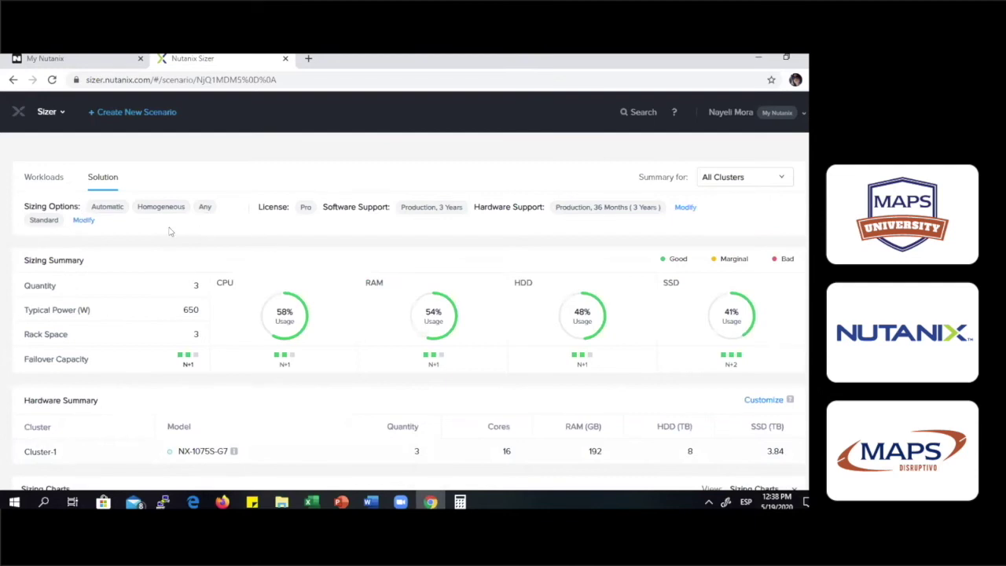
left_click(83, 220)
scroll(333, 285, "down", 5)
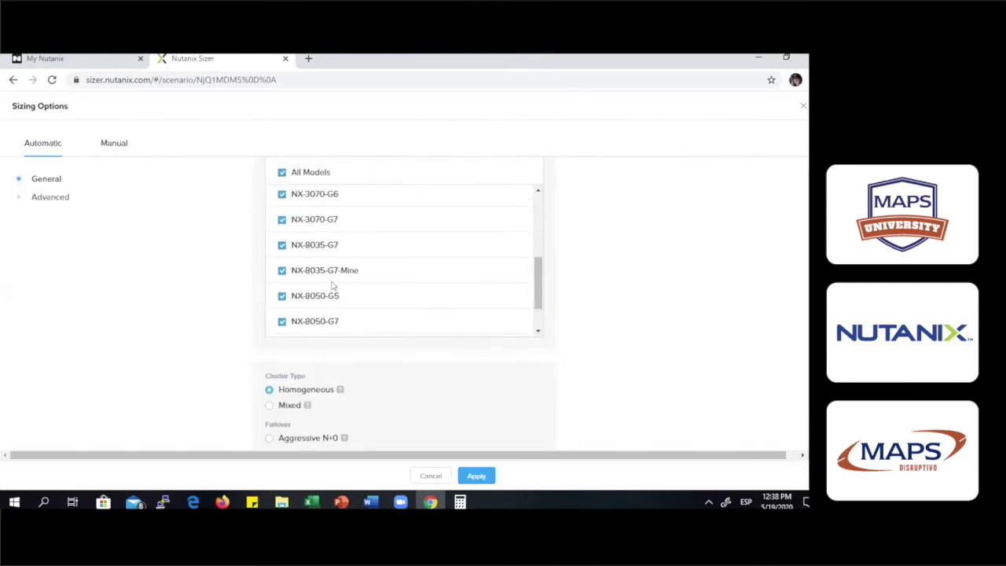
scroll(173, 271, "up", 3)
scroll(581, 377, "down", 6)
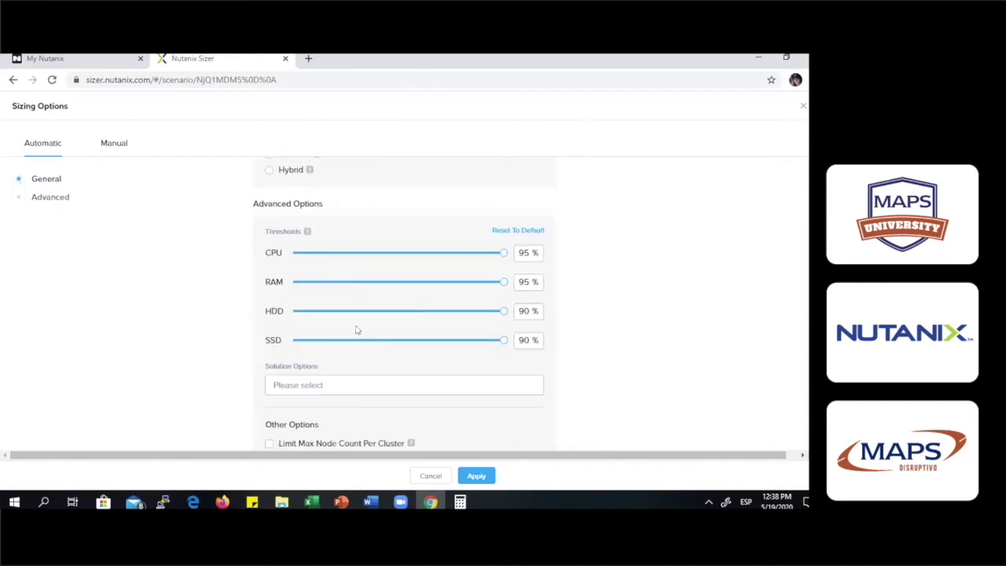
scroll(354, 330, "up", 2)
scroll(377, 280, "up", 5)
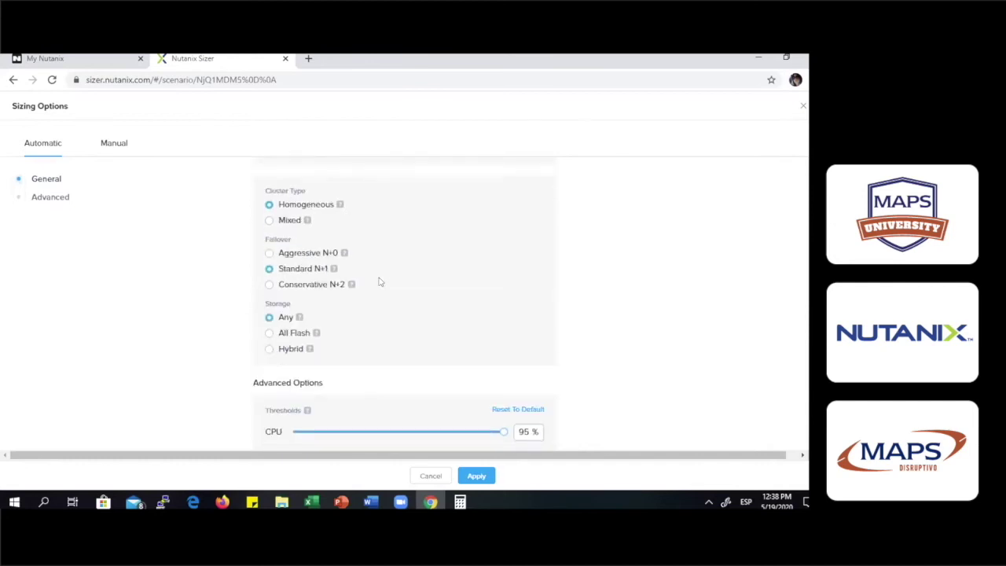
Switch to manual sizing, set the quantity of the Cluster-1 NX-1075S-G7 model to 2, save it and apply the options.
left_click(114, 143)
scroll(525, 365, "down", 4)
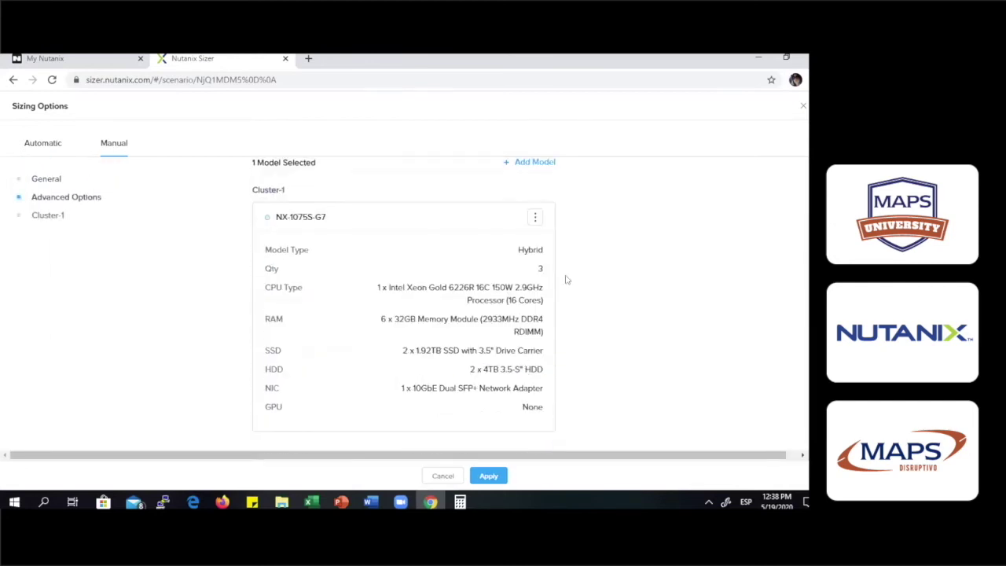
left_click(535, 216)
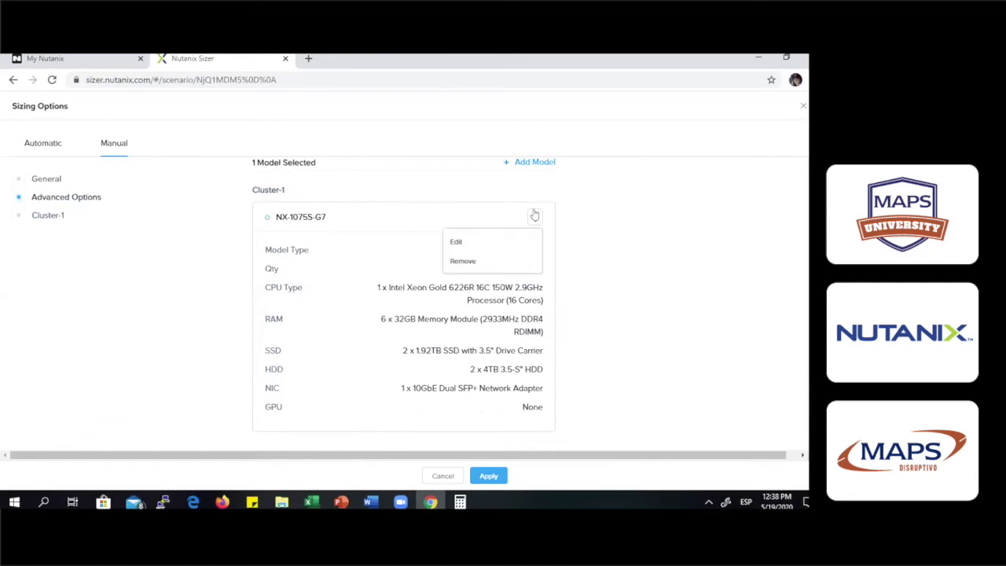
left_click(498, 235)
double_click(276, 365)
type("2")
scroll(394, 346, "down", 3)
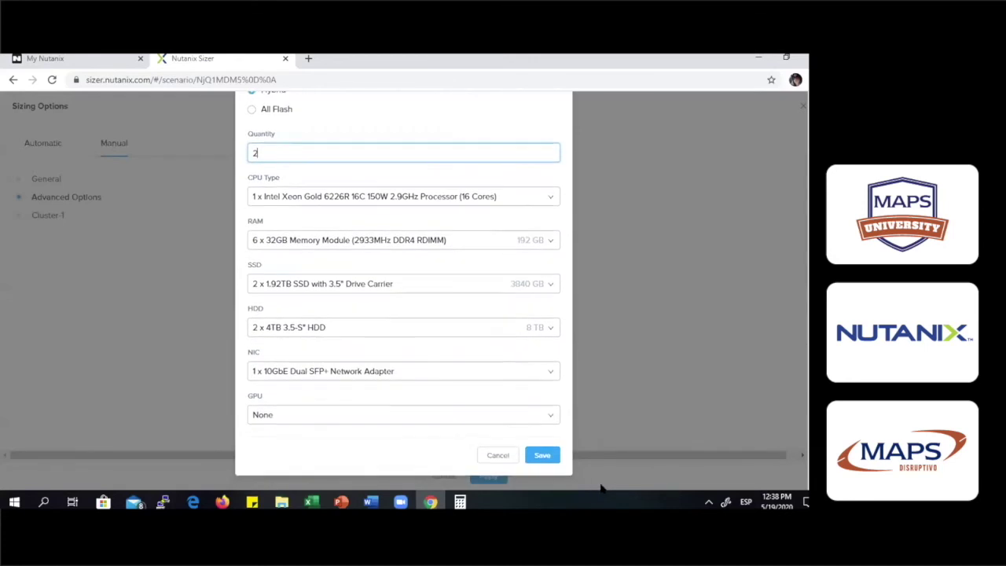
left_click(542, 455)
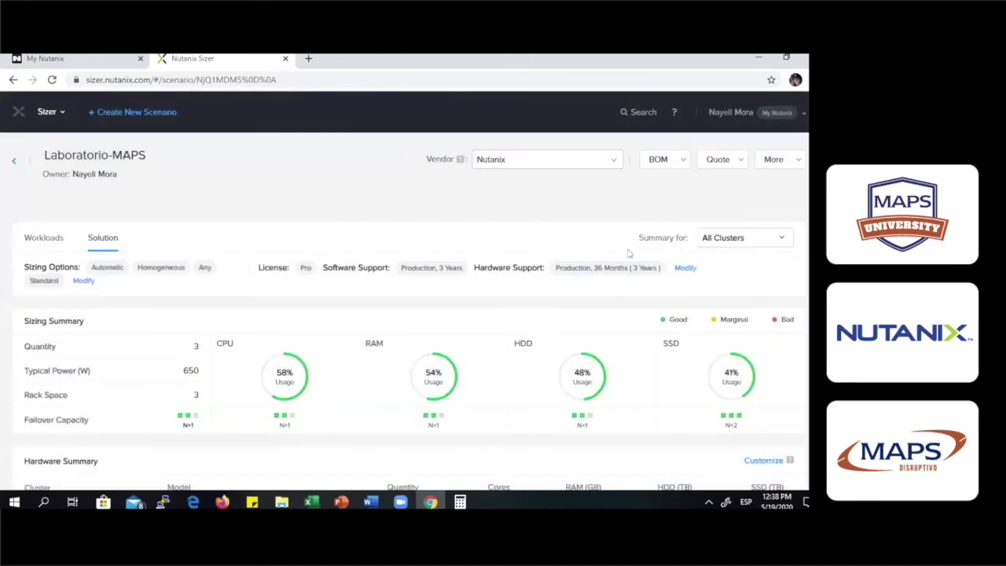
Examine the CPU, RAM, HDD and SSD usage and failover capacity of the two-node manual solution.
scroll(637, 259, "down", 2)
scroll(458, 286, "down", 1)
scroll(456, 285, "up", 1)
mouse_move(284, 236)
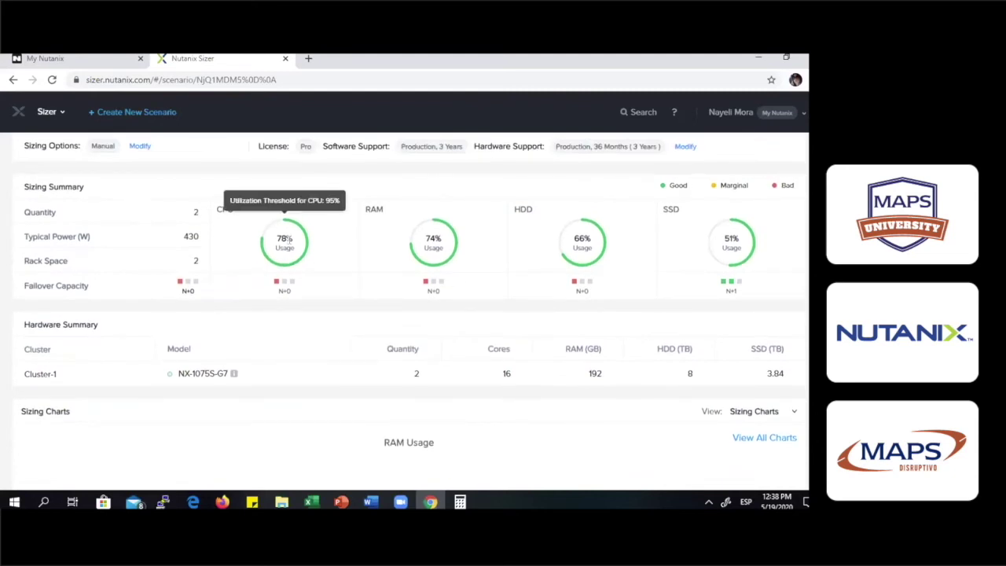
scroll(483, 256, "down", 2)
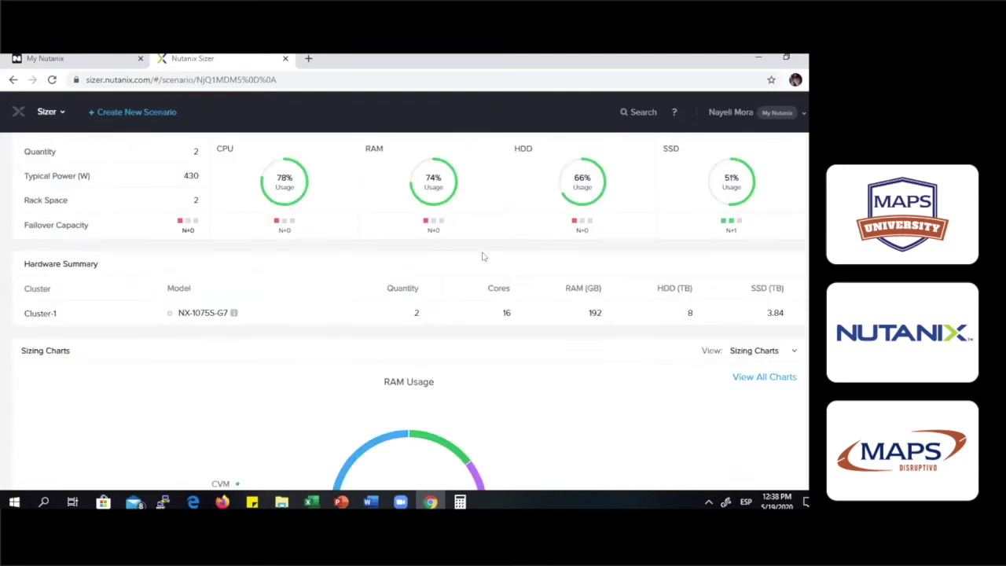
scroll(483, 256, "down", 3)
scroll(317, 227, "up", 3)
scroll(337, 219, "up", 2)
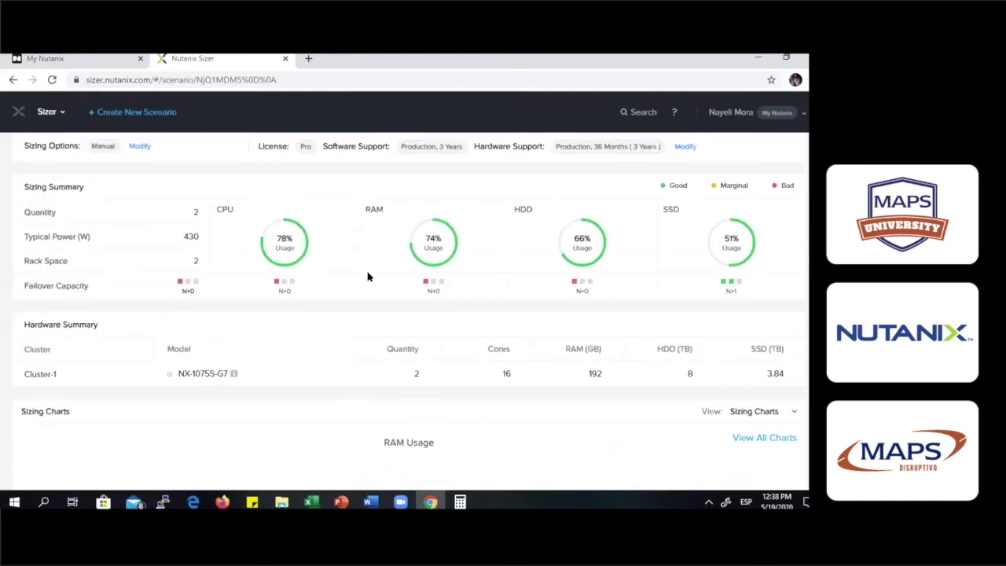
Set the quantity of the Cluster-1 NX-1075S-G7 model to 3 in manual sizing, save it and apply the options.
scroll(367, 276, "down", 3)
scroll(367, 276, "up", 2)
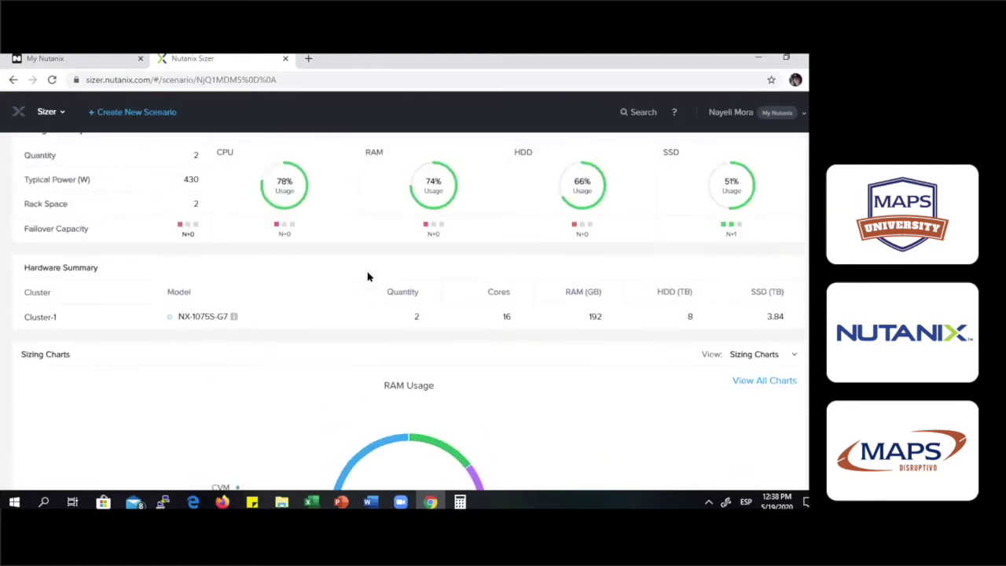
scroll(367, 275, "up", 3)
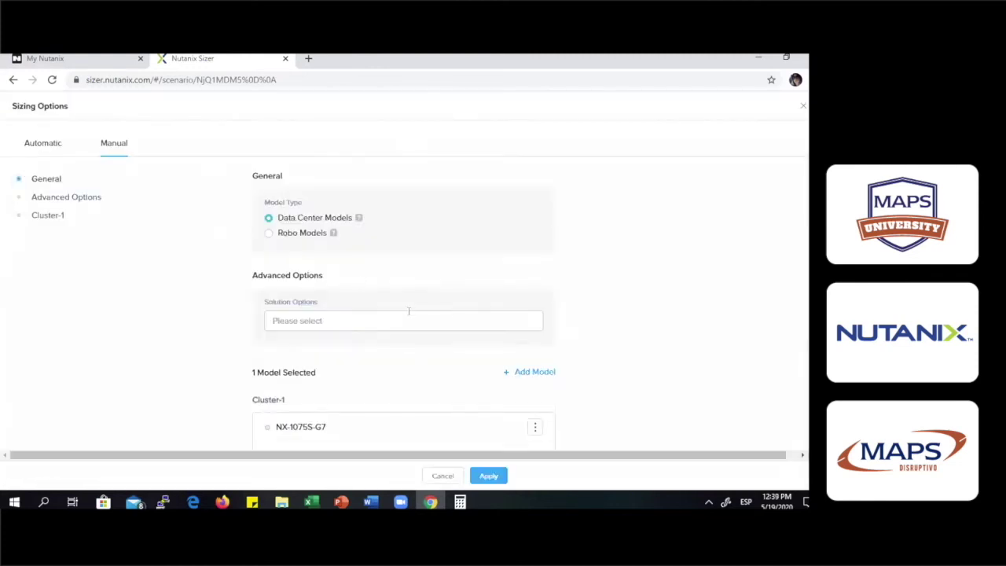
scroll(408, 309, "down", 3)
left_click(534, 219)
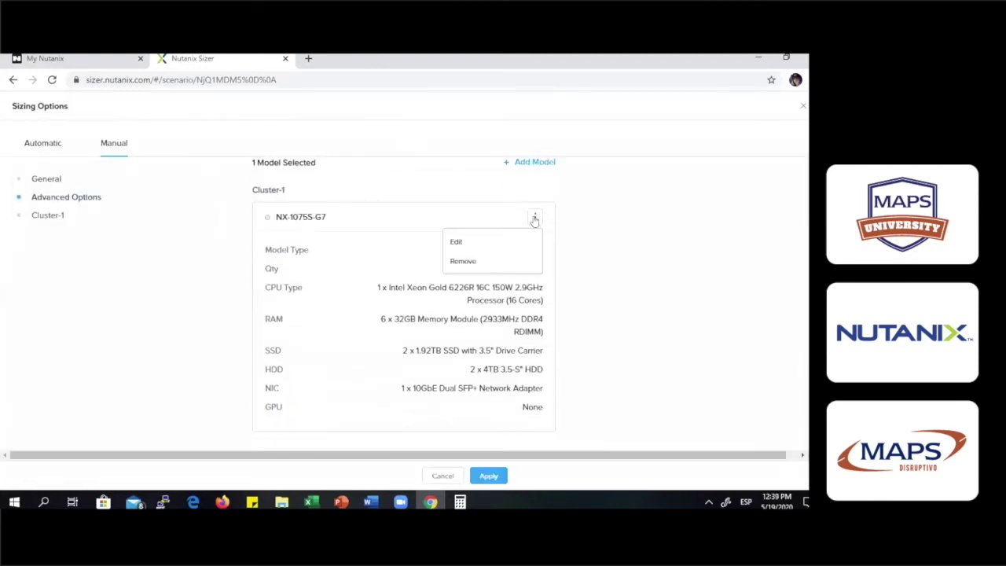
left_click(487, 241)
key("BackSpace")
type("3")
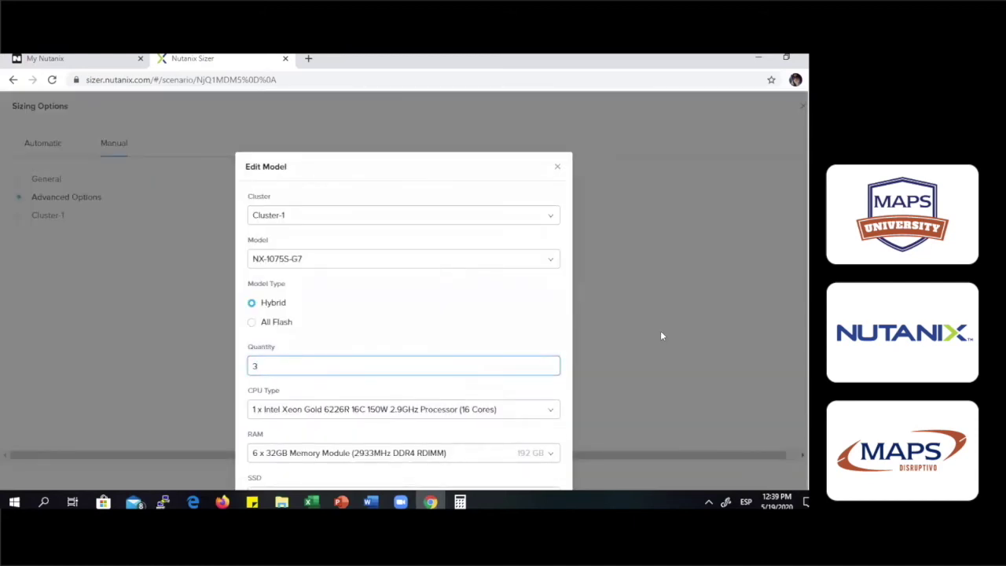
scroll(661, 335, "down", 1)
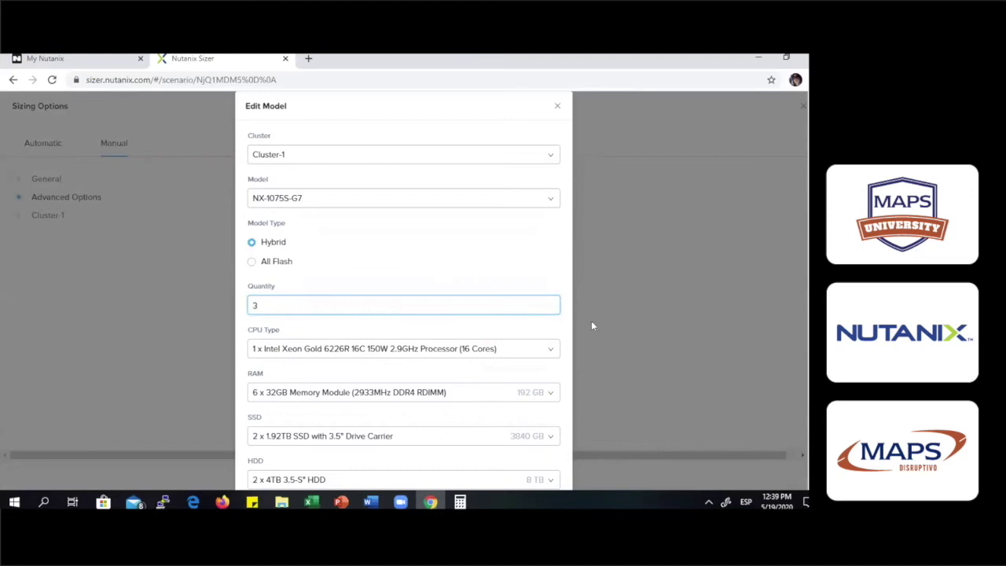
scroll(581, 321, "down", 2)
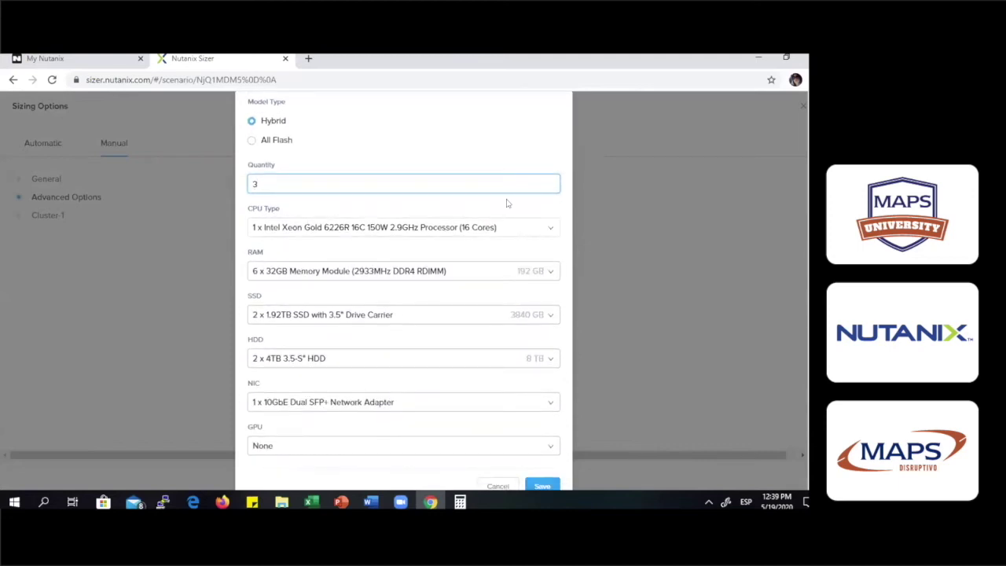
scroll(357, 318, "down", 1)
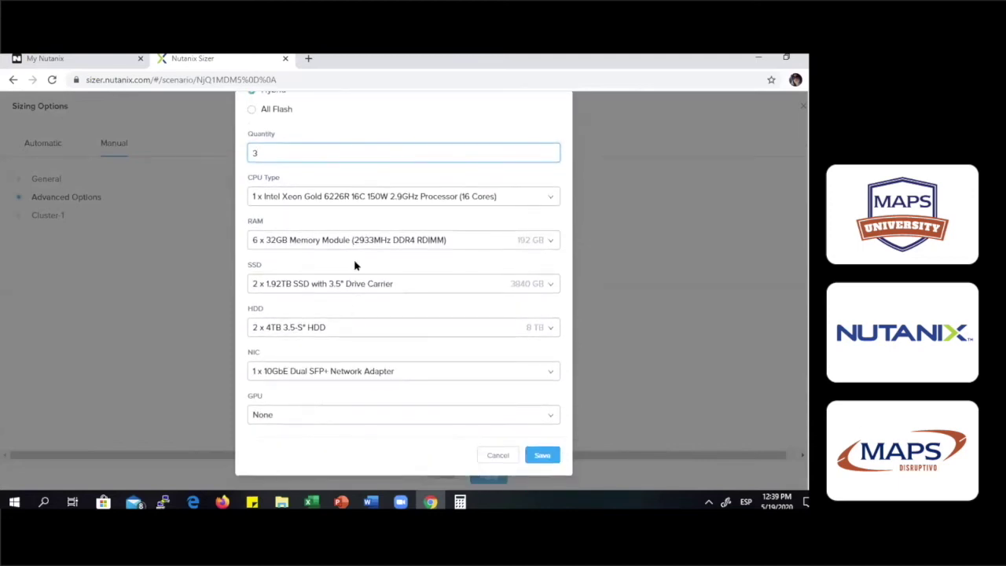
left_click(550, 455)
left_click(488, 475)
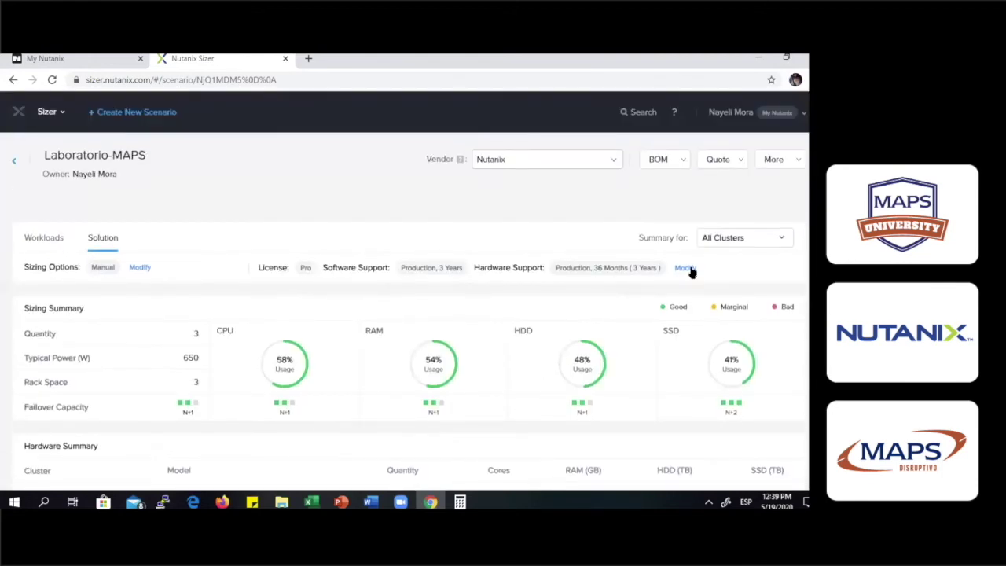
Open the financial assumptions, check the license add-ons and set the license type to Starter.
left_click(686, 268)
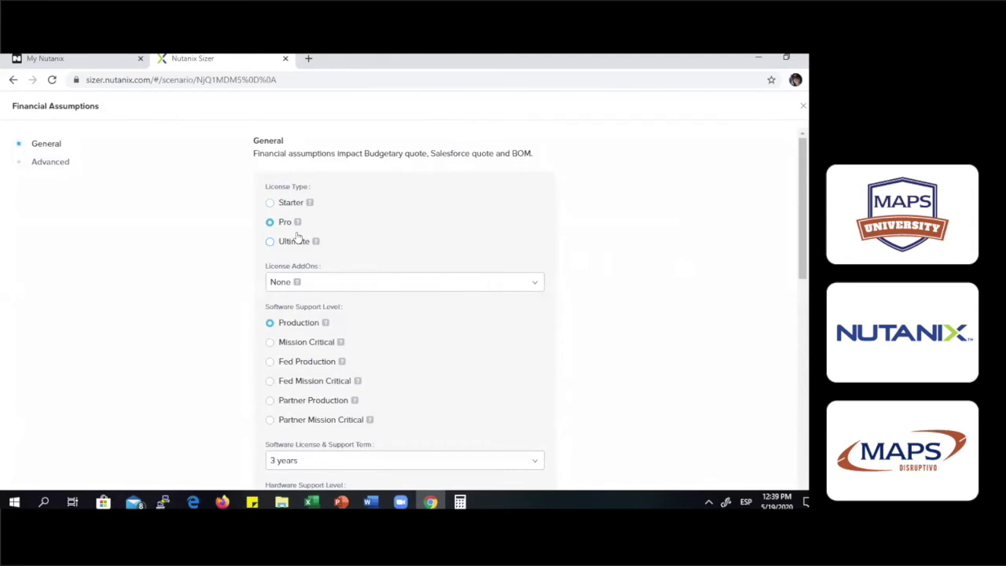
left_click(437, 282)
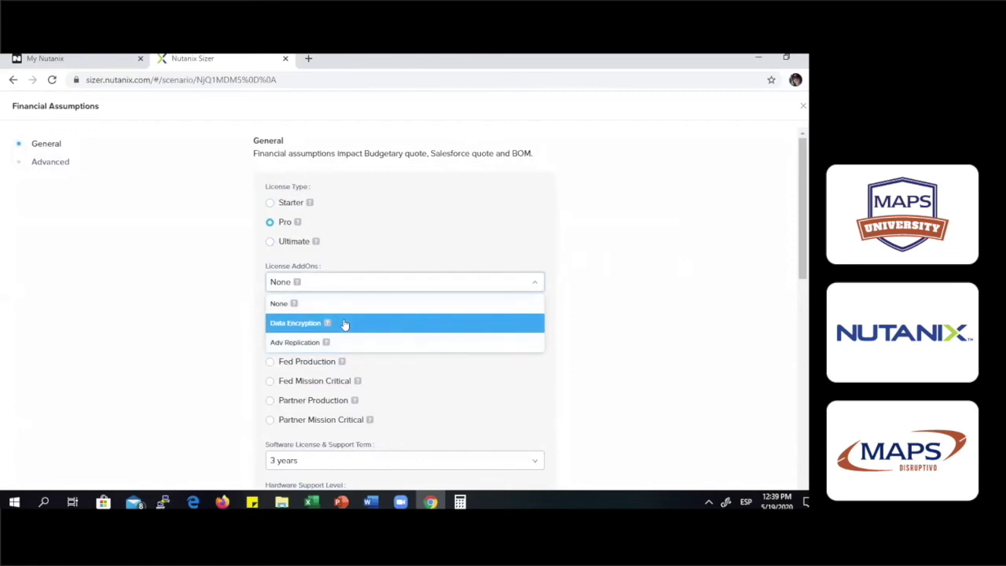
left_click(643, 368)
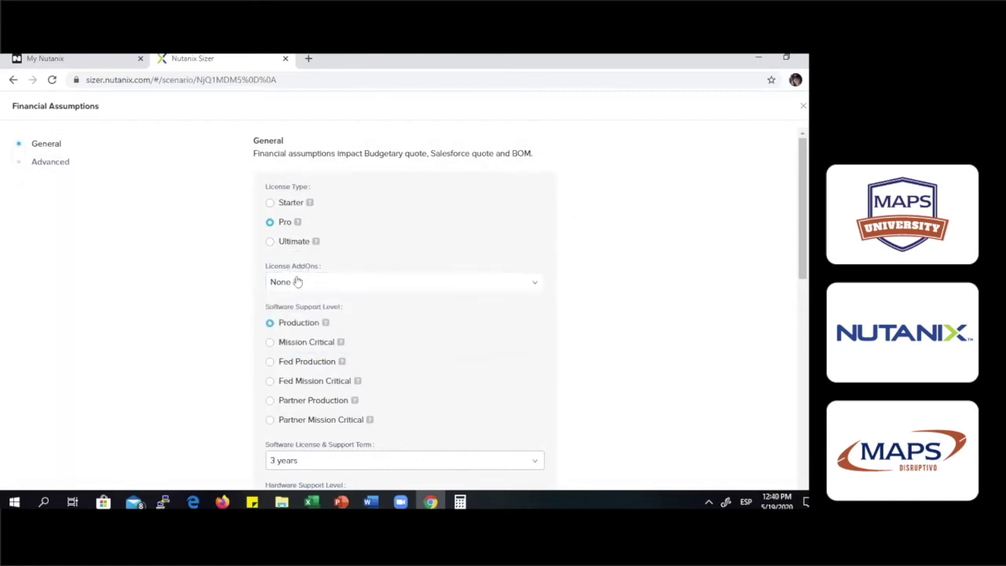
left_click(282, 202)
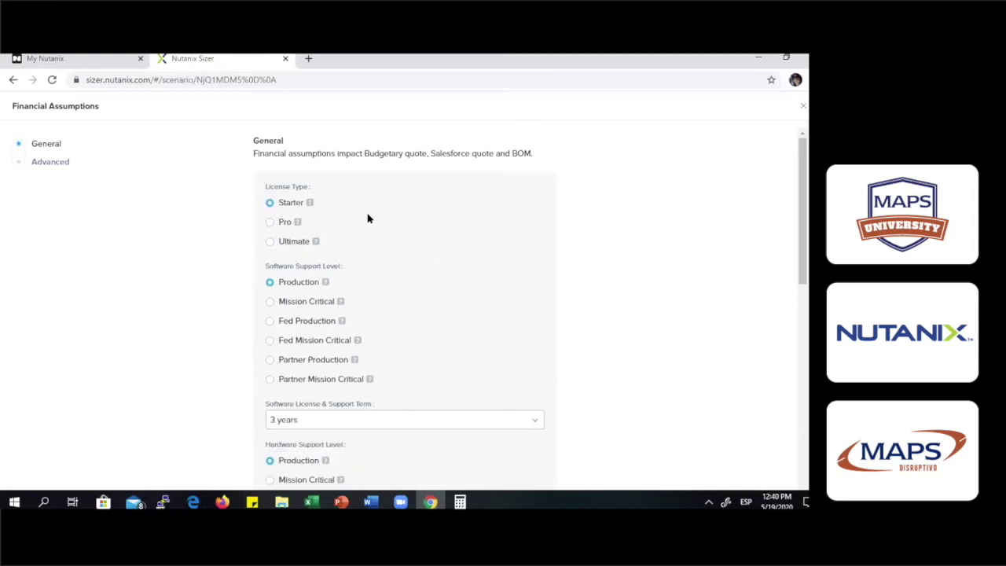
left_click(277, 222)
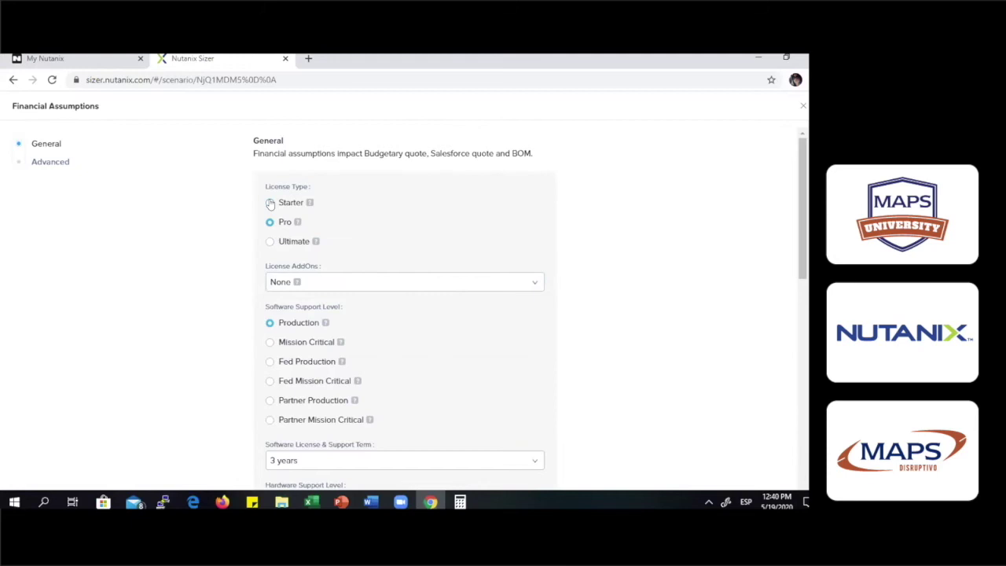
left_click(269, 204)
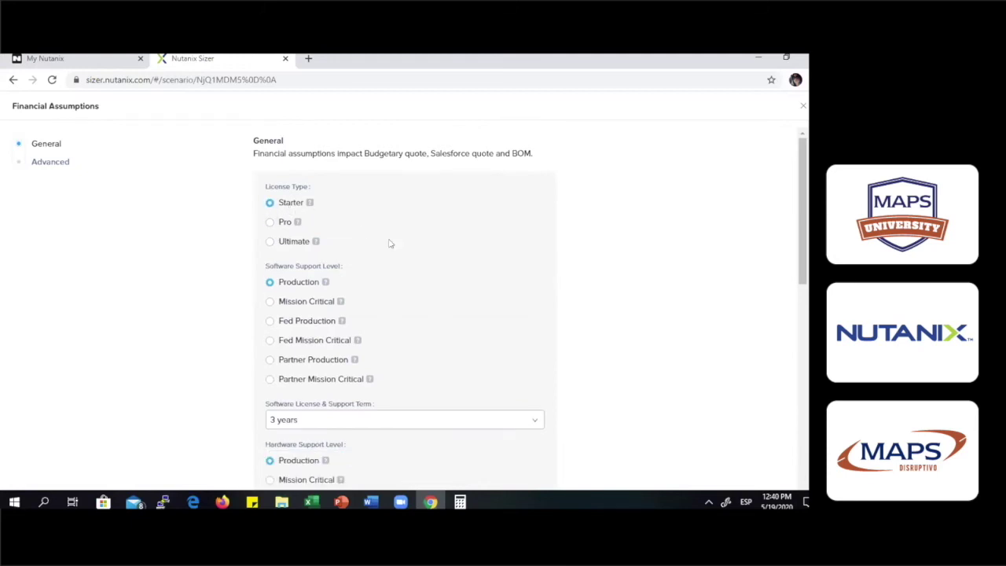
Examine the software and hardware support levels and their support terms in the financial assumptions.
scroll(389, 244, "down", 1)
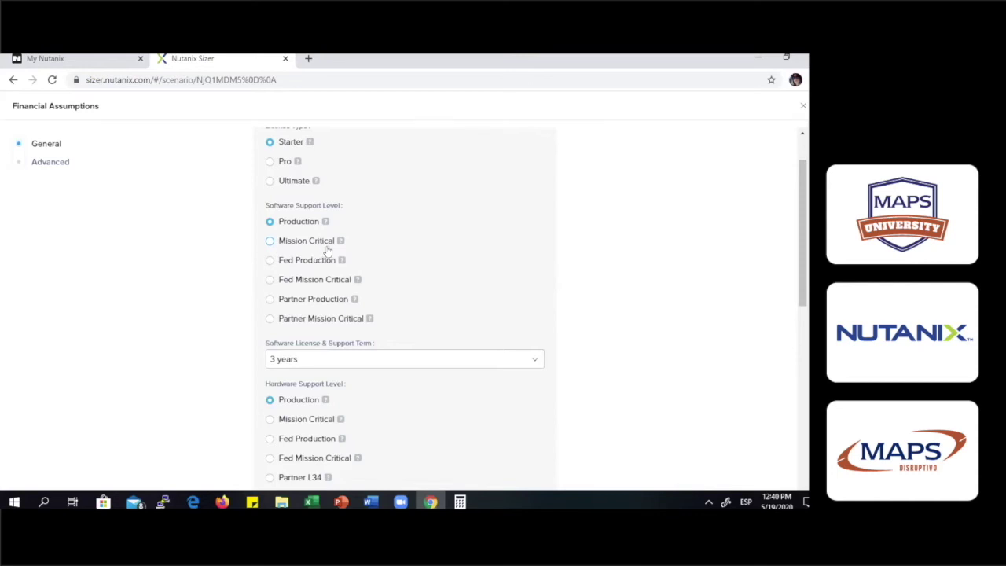
scroll(366, 370, "down", 1)
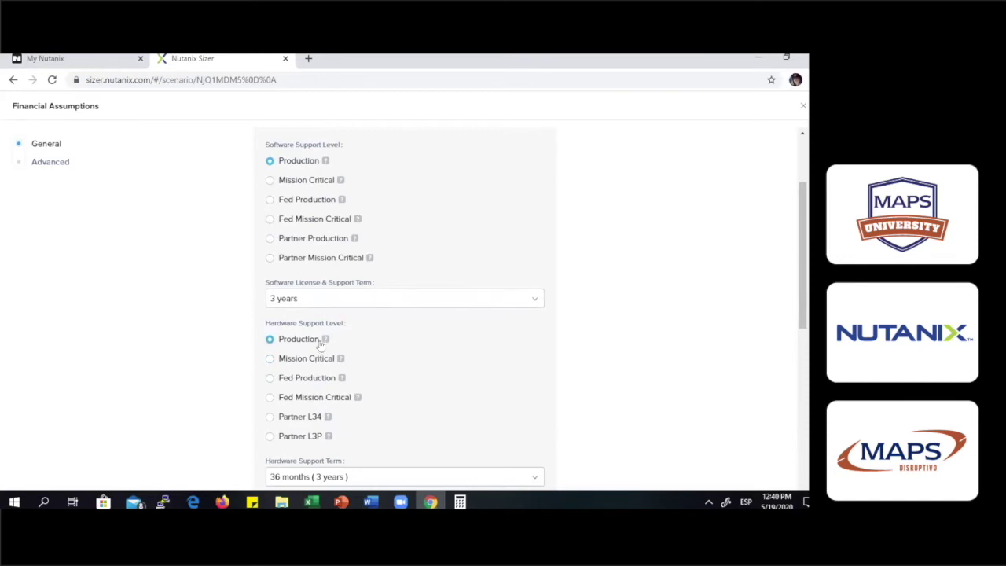
scroll(320, 346, "up", 1)
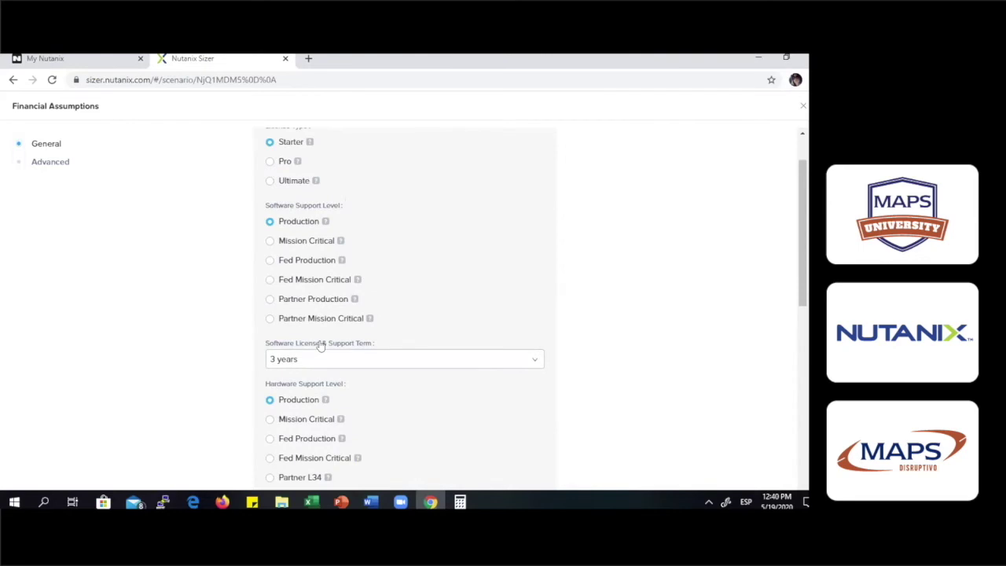
scroll(321, 346, "down", 1)
scroll(322, 348, "up", 1)
scroll(322, 348, "down", 1)
scroll(322, 348, "up", 1)
scroll(336, 355, "down", 1)
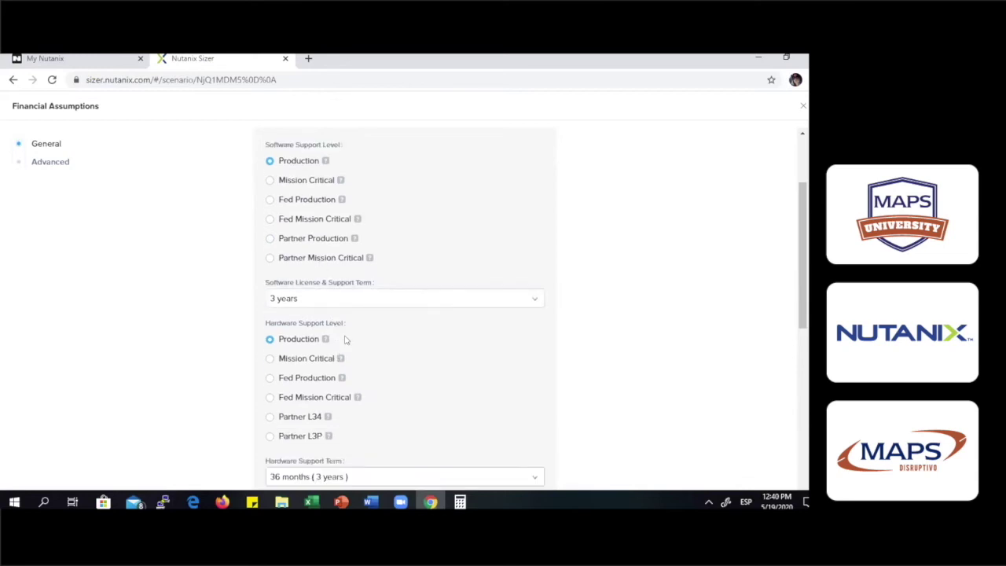
scroll(343, 345, "down", 1)
scroll(346, 338, "up", 2)
scroll(353, 265, "down", 2)
scroll(359, 281, "up", 1)
scroll(365, 309, "down", 1)
scroll(366, 309, "up", 2)
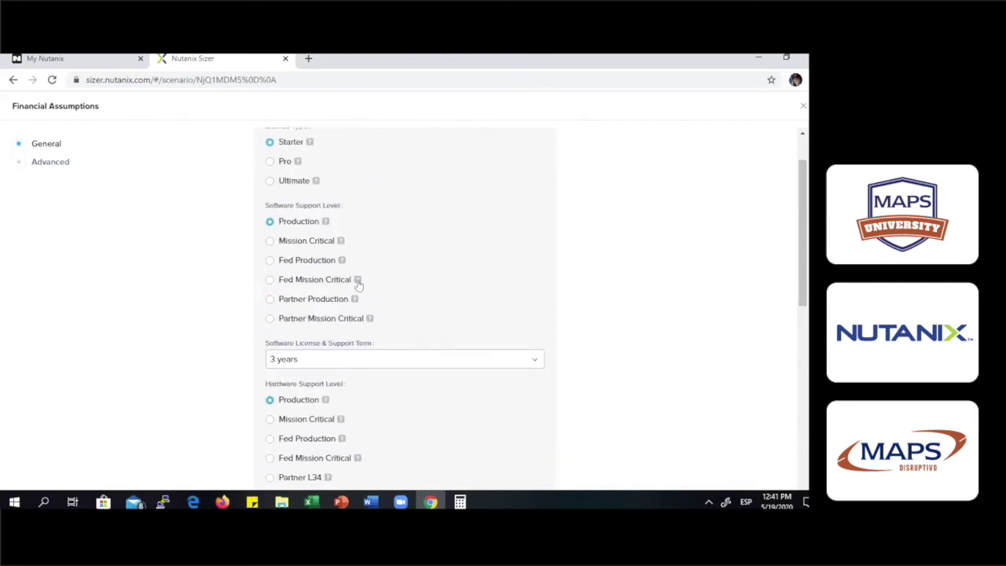
Examine the advanced financial assumptions for sales discounts, analysis period, additional CAPEX and additional OPEX.
scroll(377, 388, "down", 3)
scroll(489, 403, "down", 3)
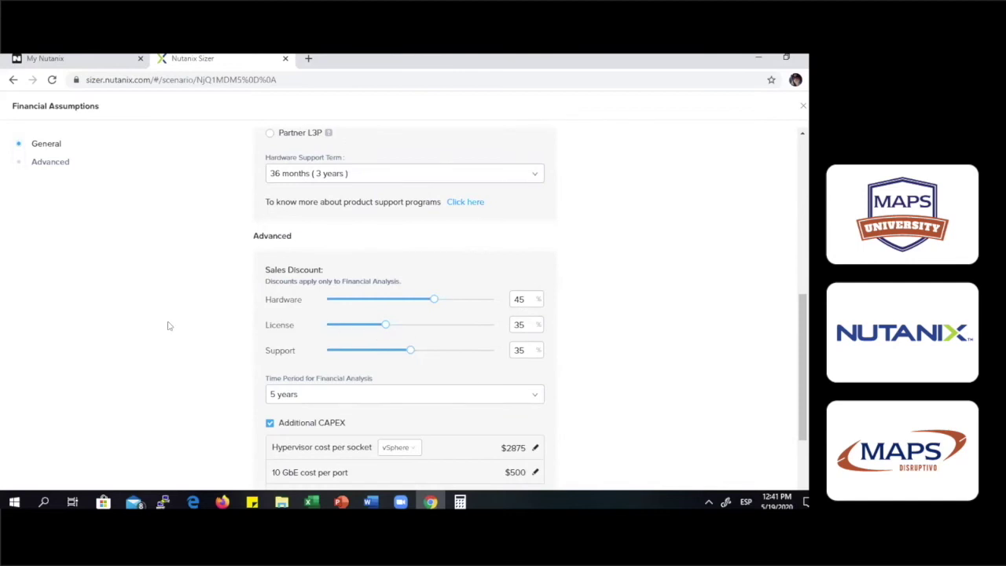
scroll(166, 322, "down", 1)
scroll(569, 377, "down", 2)
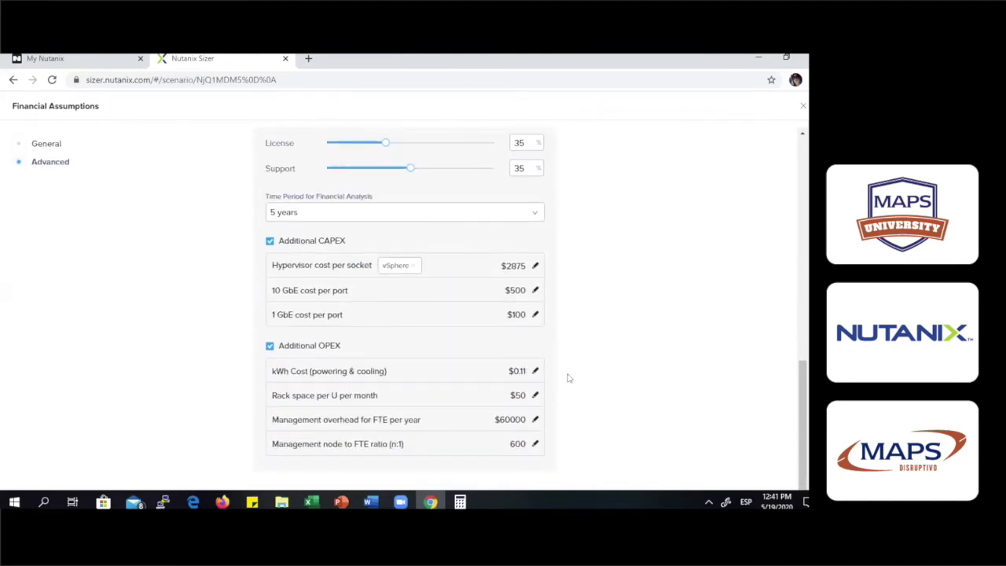
scroll(568, 378, "down", 1)
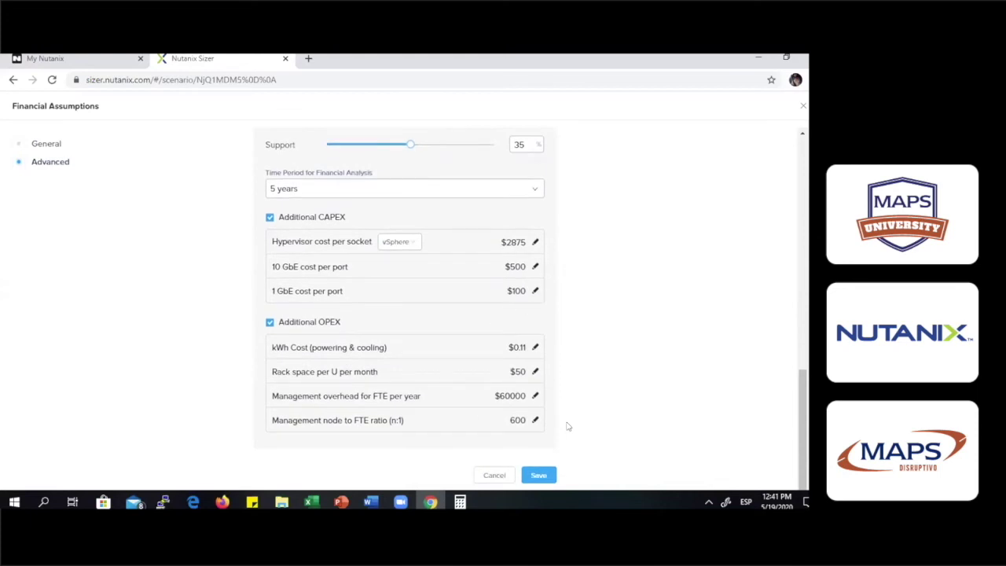
scroll(568, 426, "up", 1)
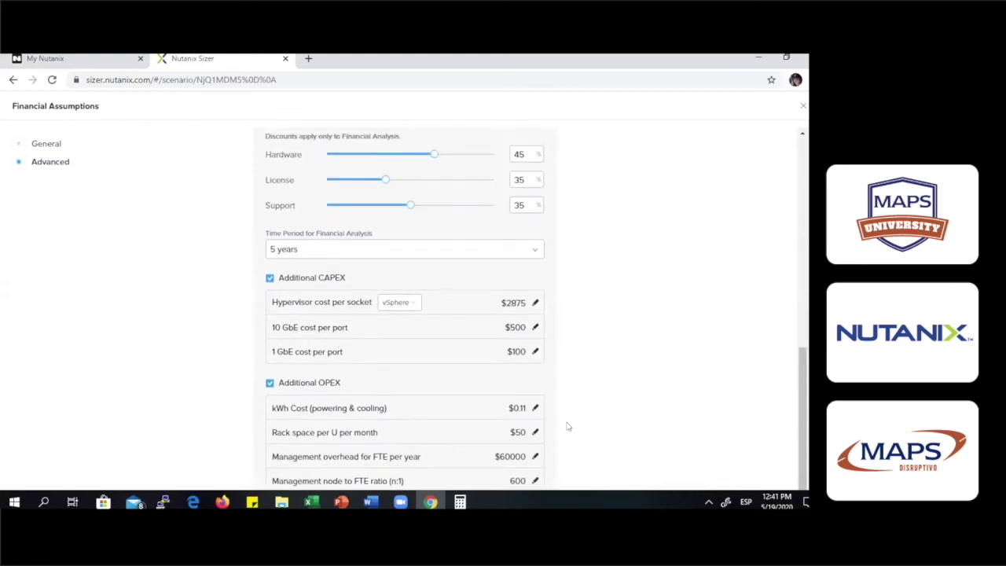
scroll(567, 426, "down", 1)
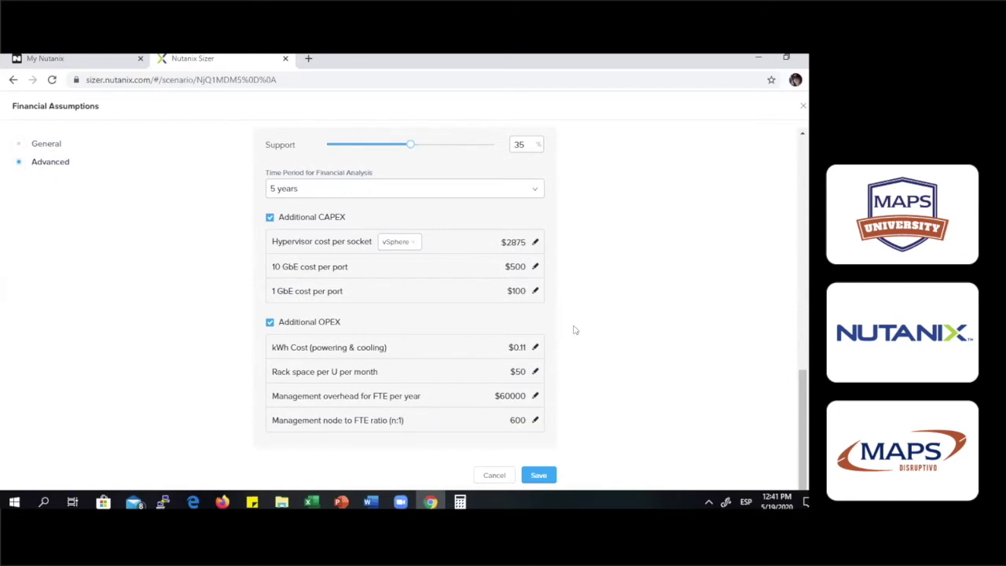
Try the other hypervisor choices for the cost per socket and return the selection to vSphere.
left_click(412, 243)
left_click(402, 298)
left_click(399, 245)
left_click(395, 285)
left_click(411, 241)
left_click(396, 267)
Review the general and advanced financial assumptions once more and save them.
scroll(621, 294, "down", 1)
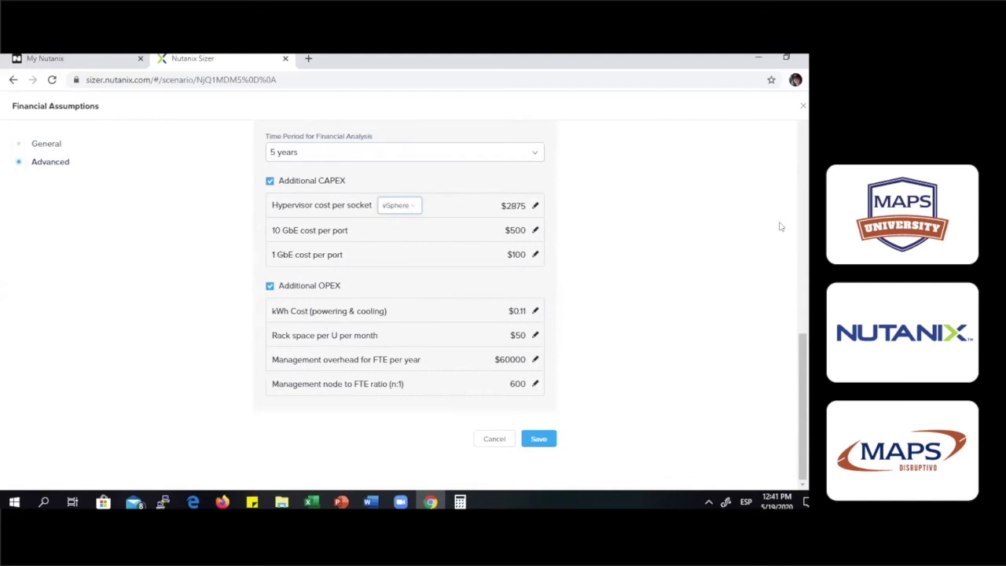
scroll(395, 284, "up", 10)
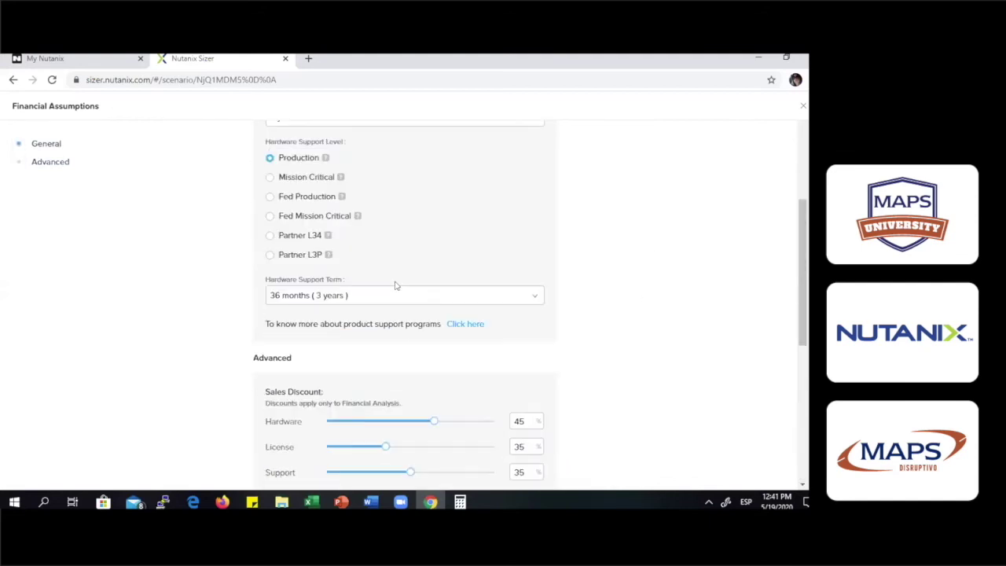
scroll(391, 243, "down", 3)
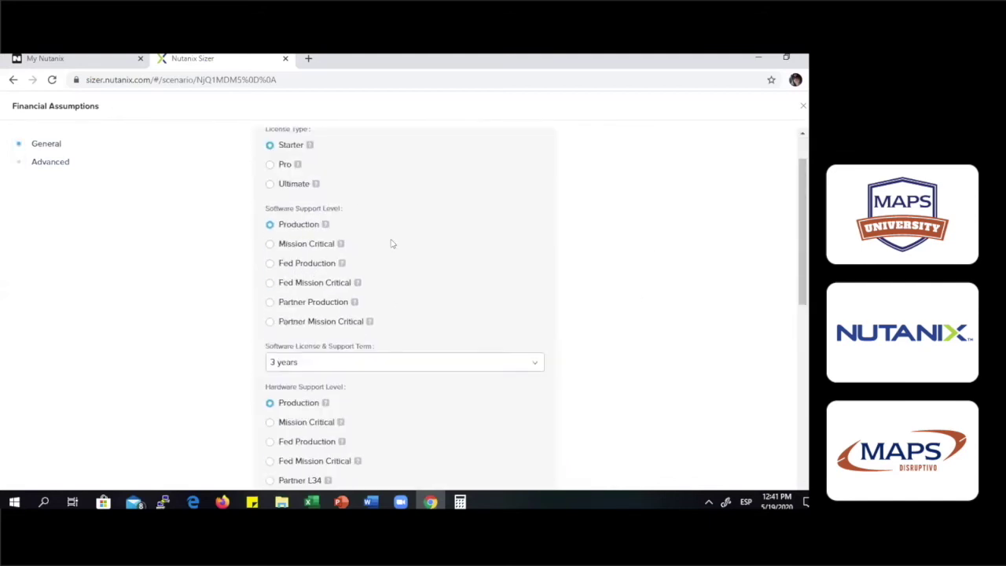
scroll(490, 300, "down", 4)
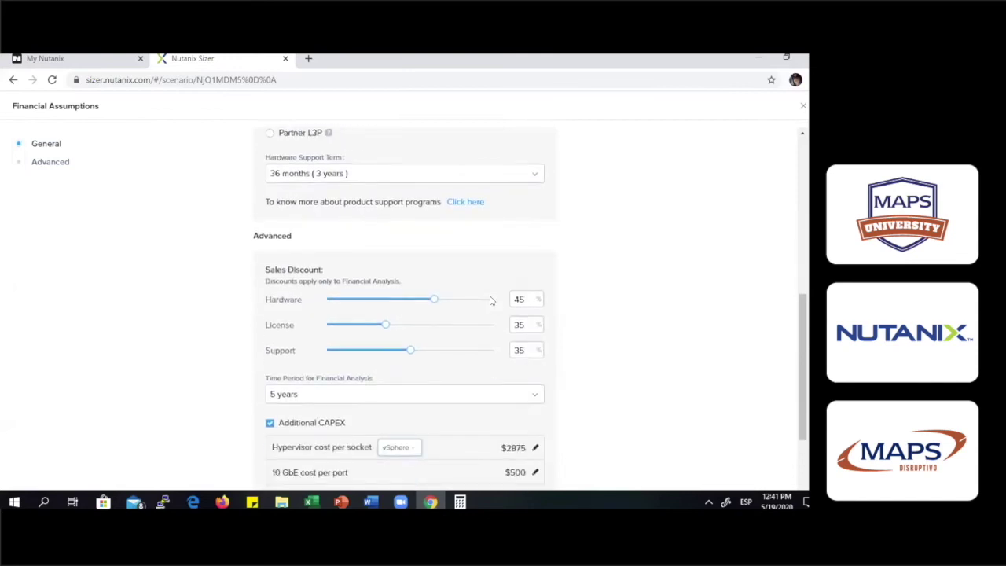
scroll(489, 300, "down", 2)
left_click(534, 436)
Examine the license, resource usage and failover capacity in the three-node solution's summary.
scroll(326, 315, "down", 1)
scroll(326, 315, "up", 3)
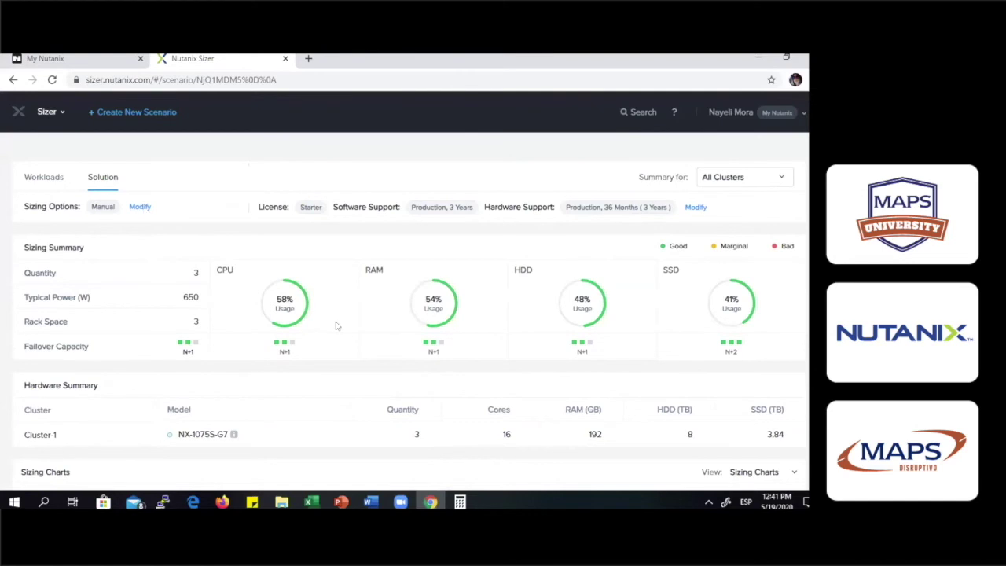
scroll(336, 324, "up", 1)
scroll(149, 260, "down", 1)
scroll(247, 364, "down", 1)
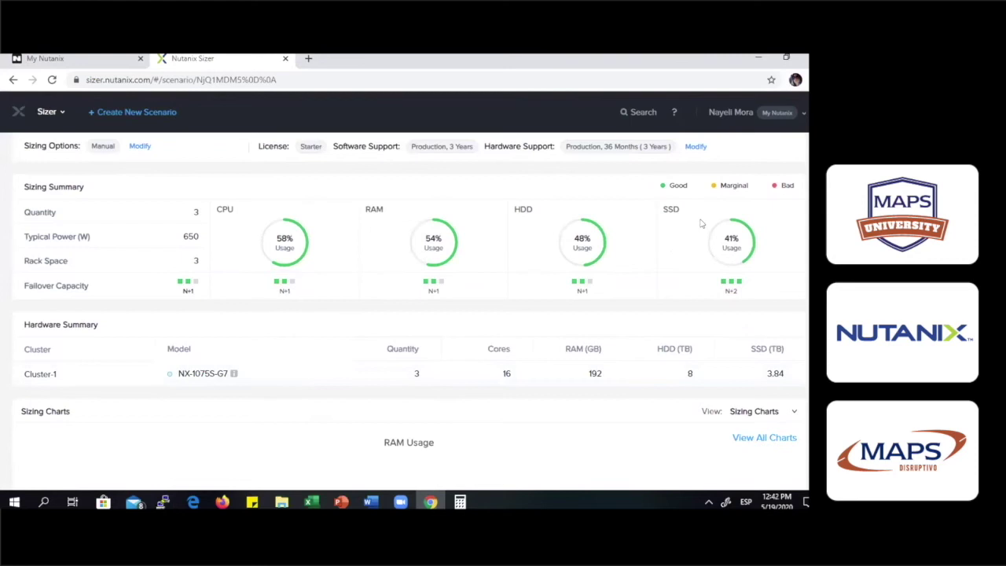
scroll(700, 327, "up", 1)
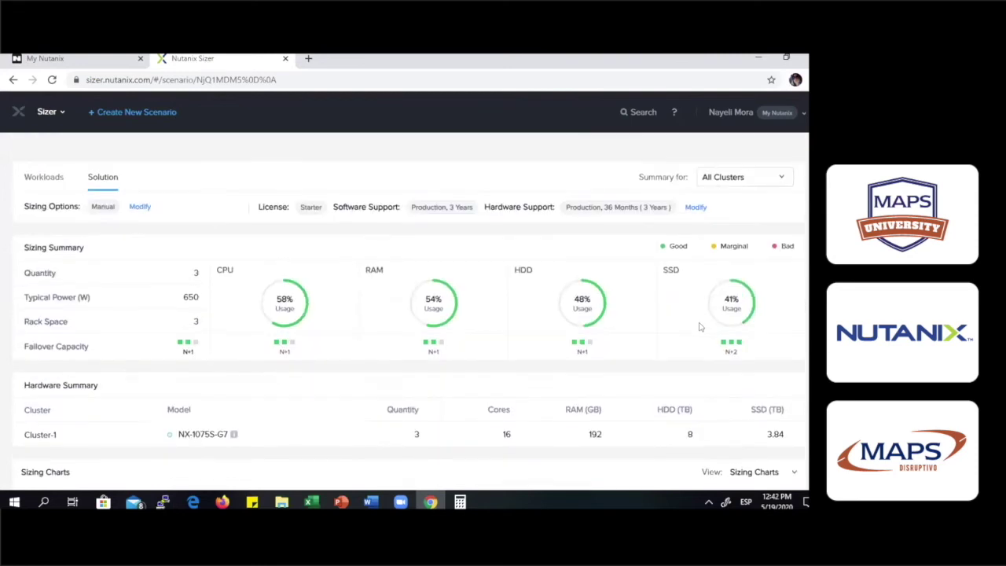
scroll(700, 327, "up", 1)
scroll(700, 327, "down", 1)
scroll(700, 327, "up", 1)
View the scenario's BOM download option and budgetary quote option, then close the lists without choosing either.
left_click(680, 162)
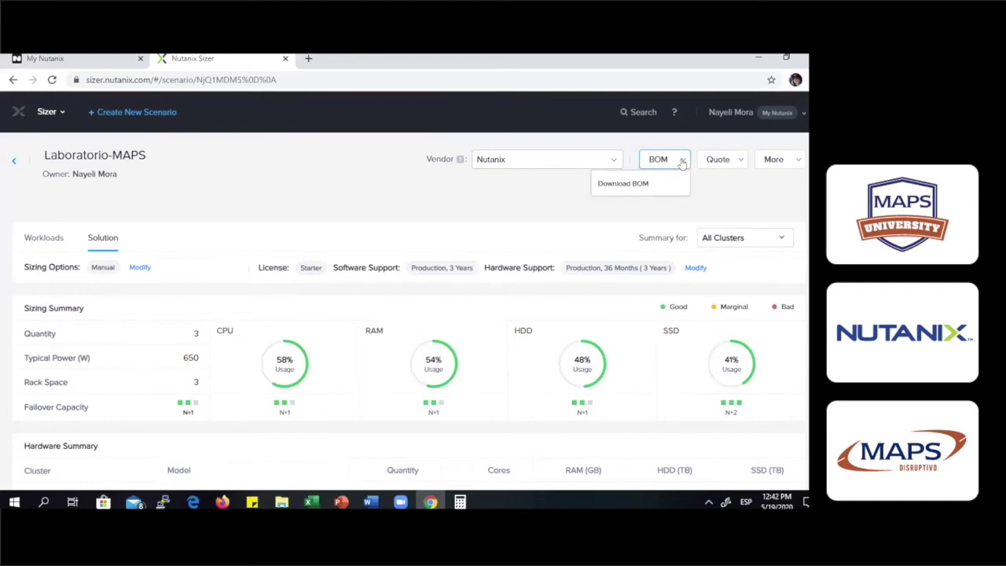
left_click(624, 203)
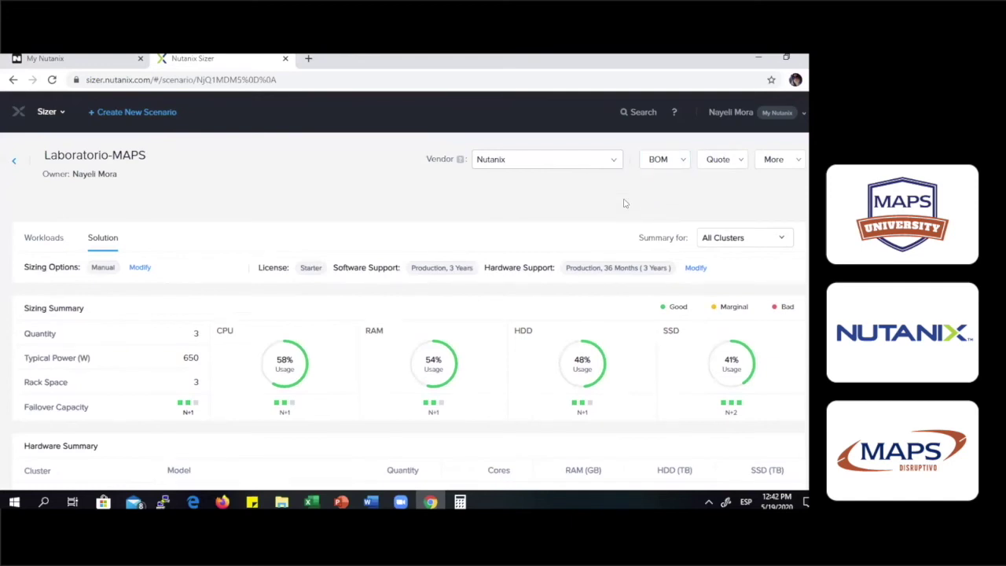
left_click(736, 161)
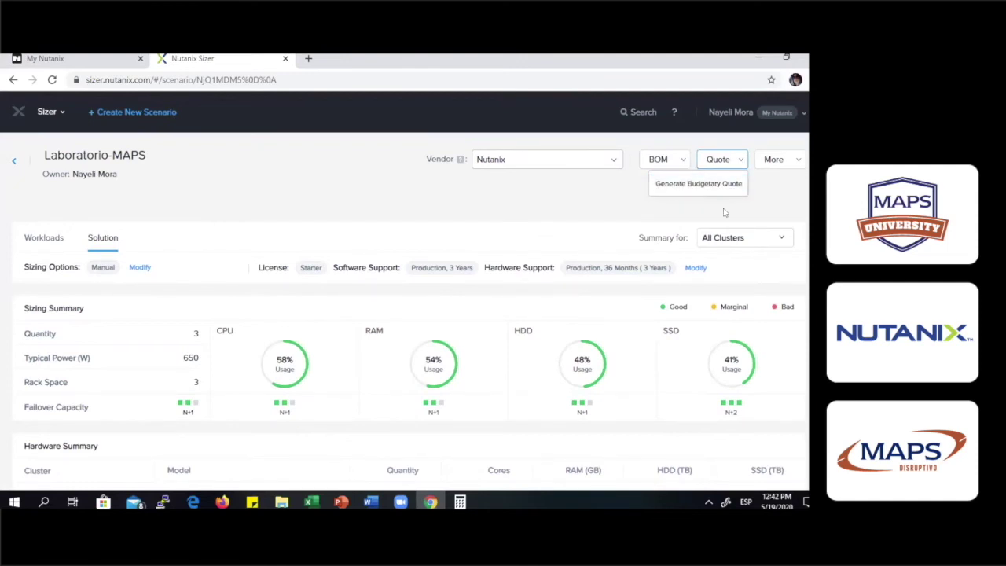
double_click(771, 198)
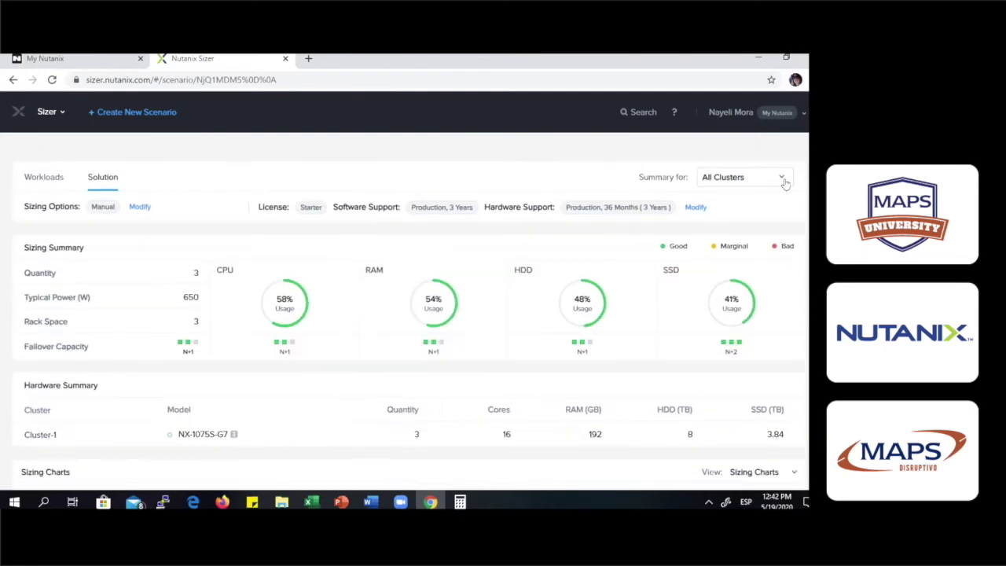
View the additional actions available for the Laboratorio-MAPS scenario, such as sharing and proposal download, without choosing any.
left_click(773, 159)
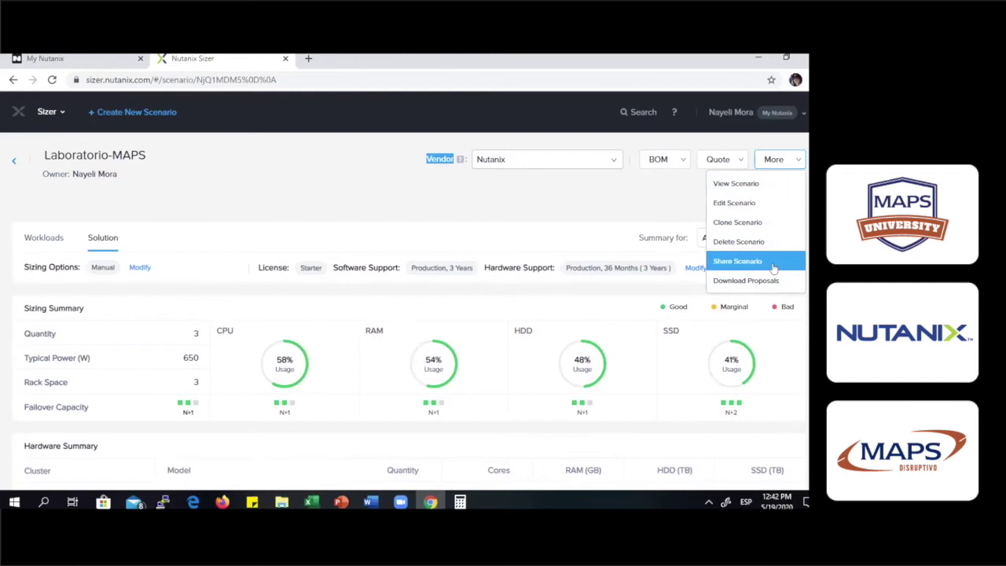
left_click(582, 222)
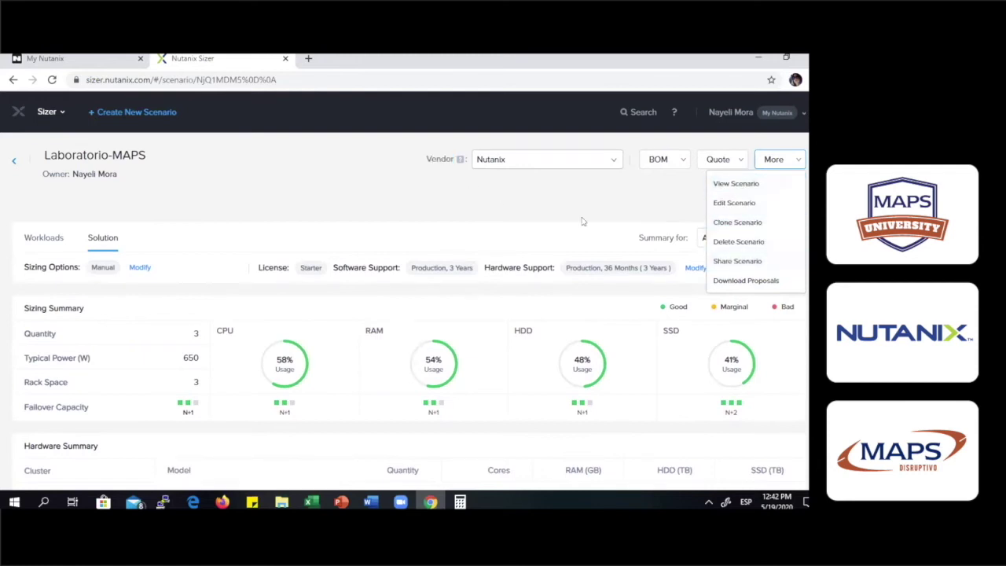
Examine the solution's sizing summary, failover capacity, hardware summary and RAM usage chart.
scroll(526, 295, "down", 3)
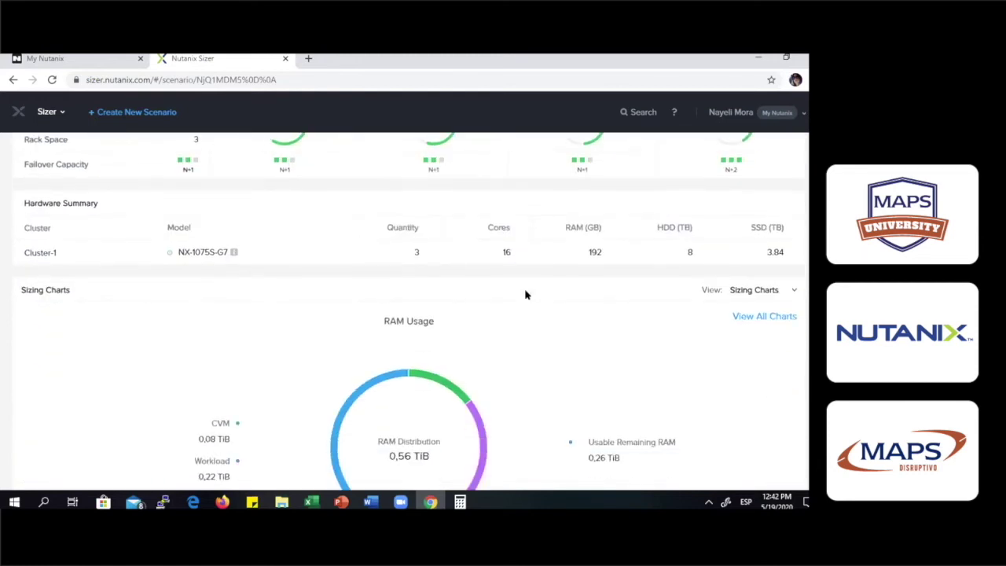
scroll(341, 310, "up", 4)
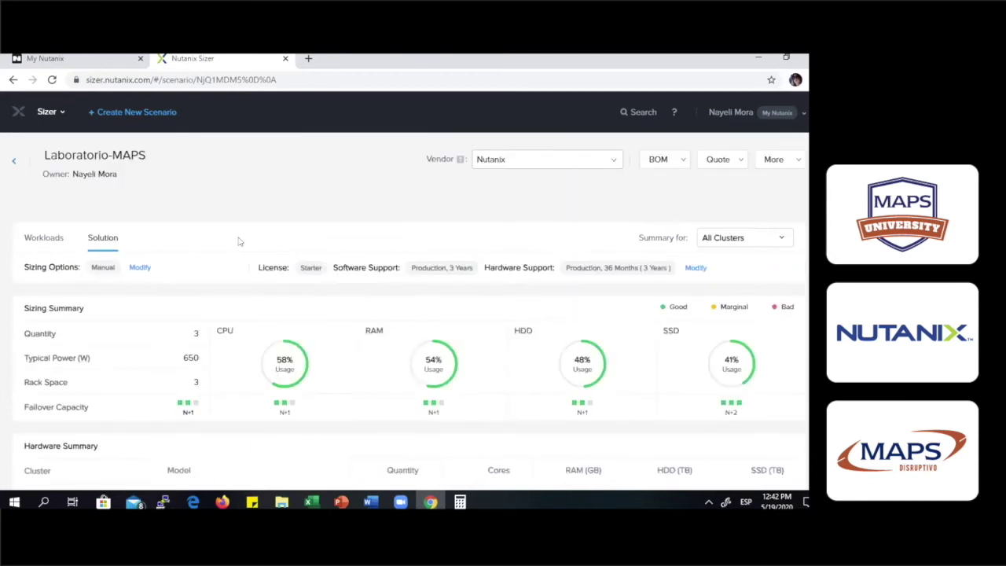
scroll(240, 241, "down", 3)
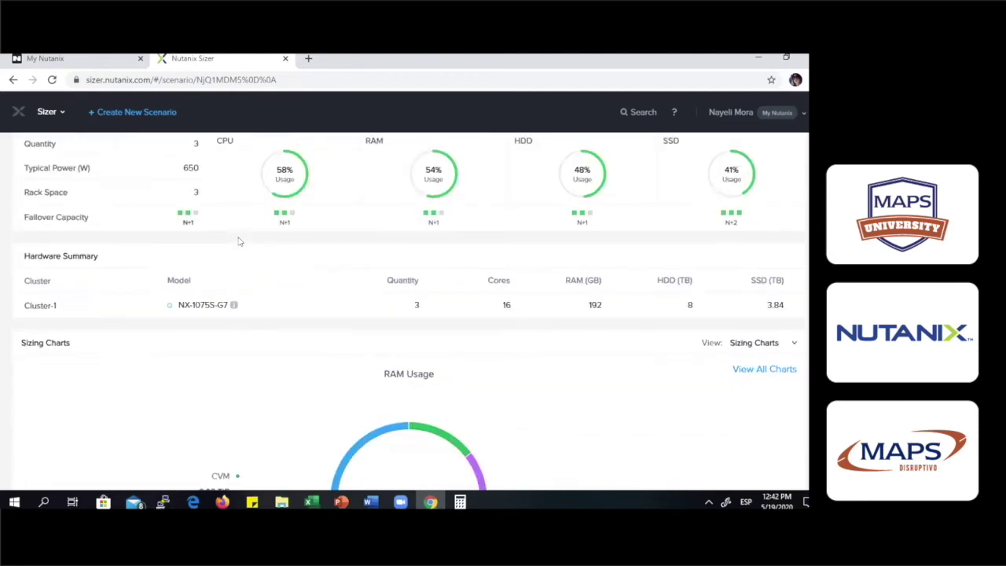
scroll(295, 241, "down", 1)
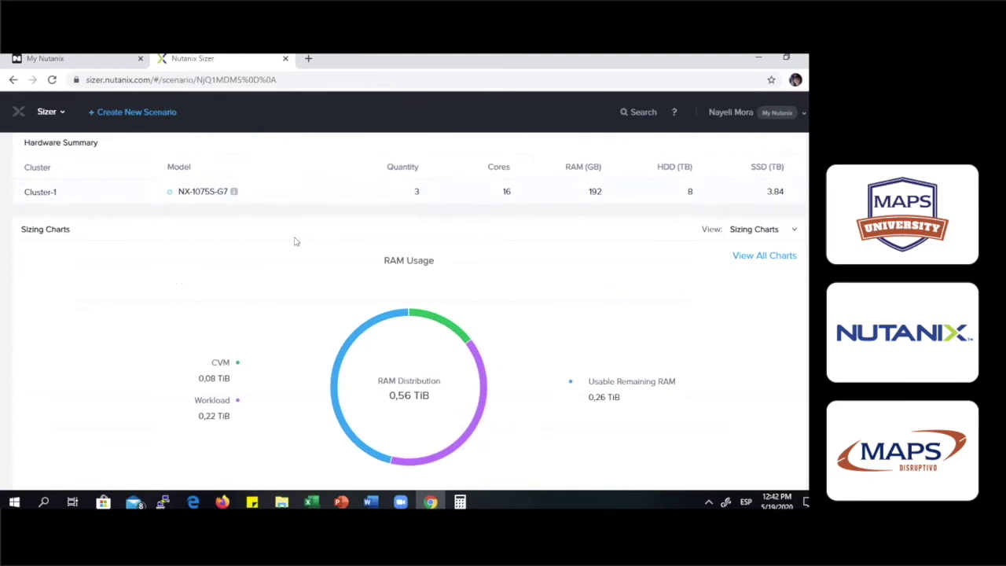
scroll(295, 241, "up", 1)
scroll(425, 259, "down", 2)
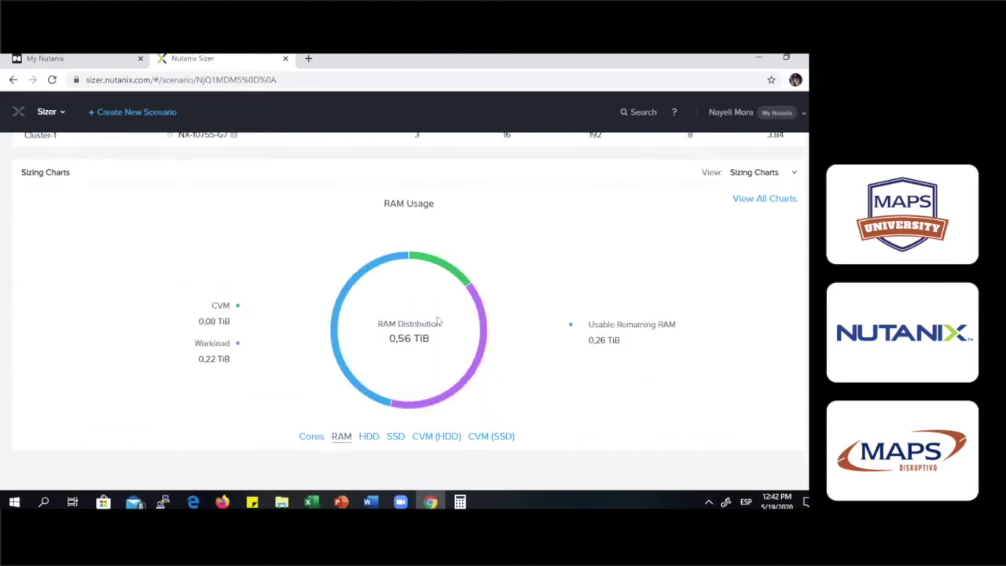
scroll(518, 100, "up", 5)
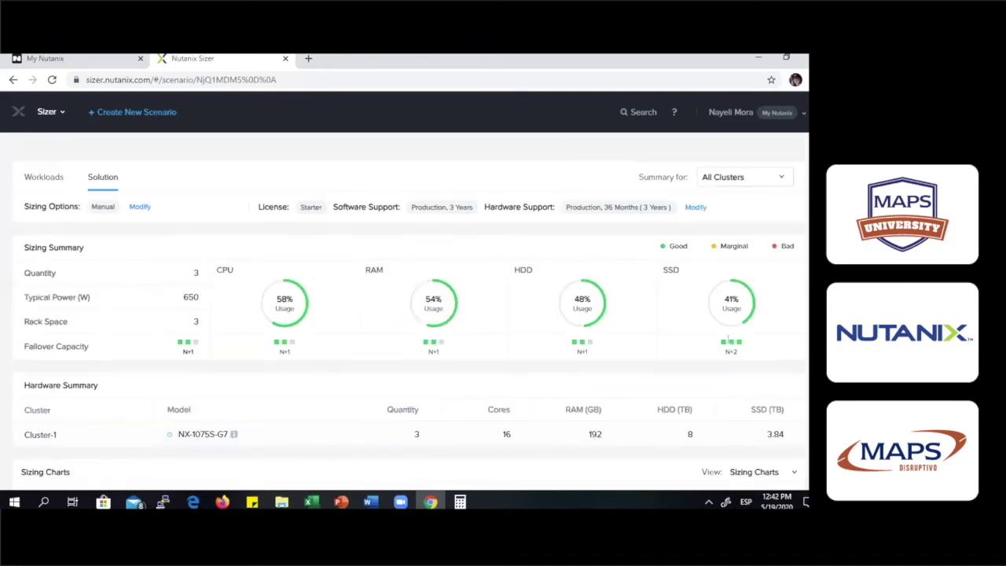
scroll(603, 75, "up", 1)
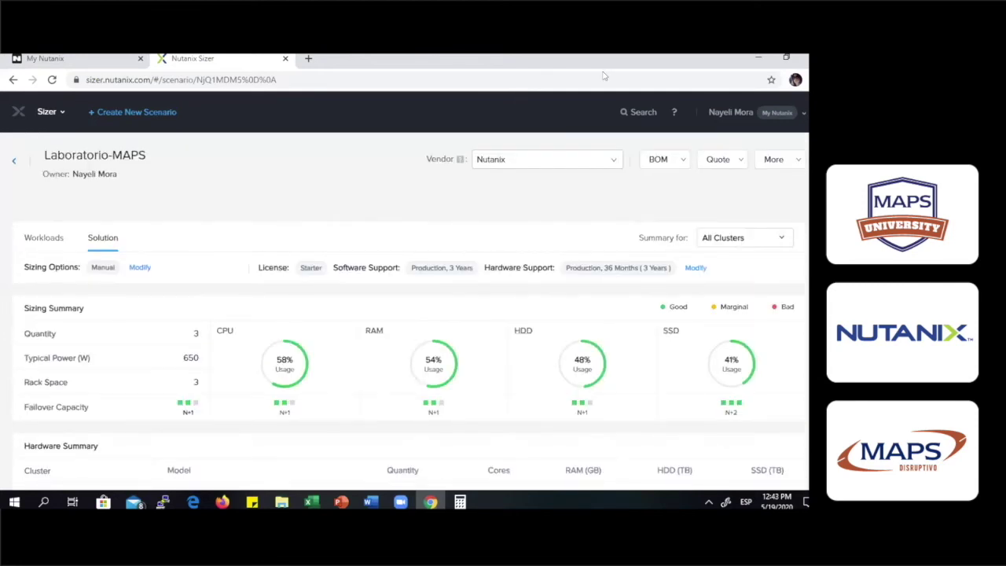
mouse_move(321, 501)
scroll(609, 358, "down", 3)
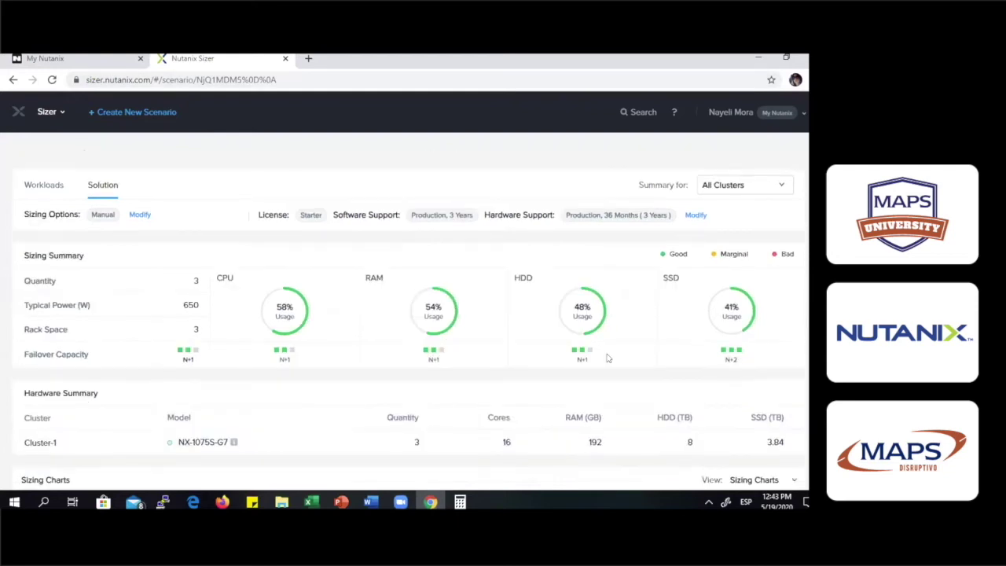
scroll(606, 357, "up", 3)
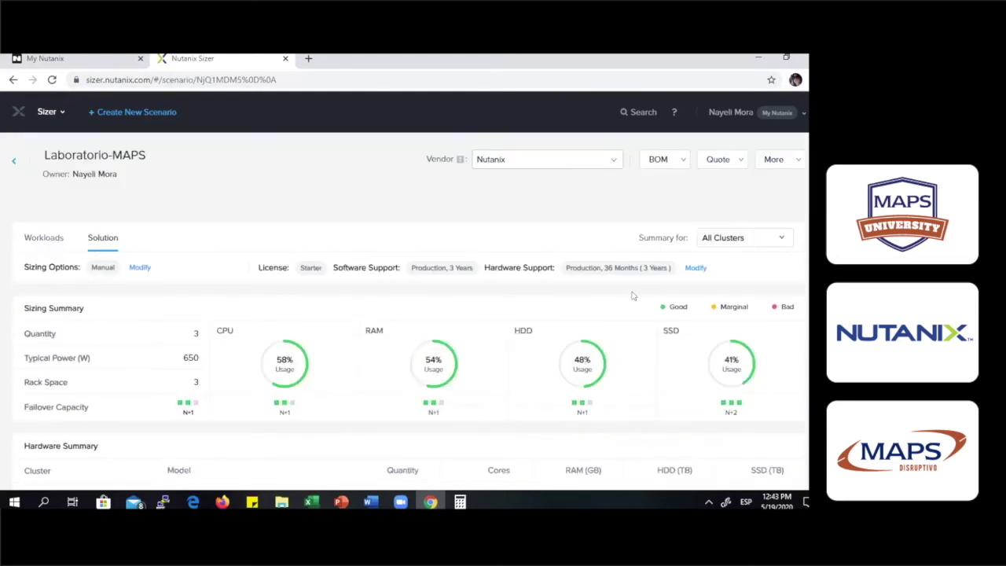
Look through the hardware vendors available for the scenario and leave the selection on Nutanix.
left_click(607, 161)
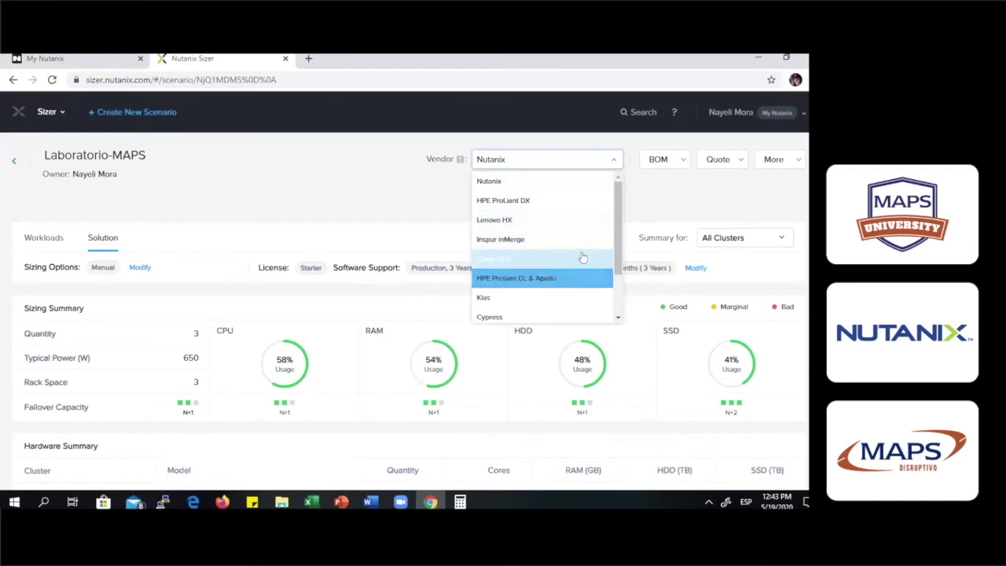
scroll(582, 258, "down", 2)
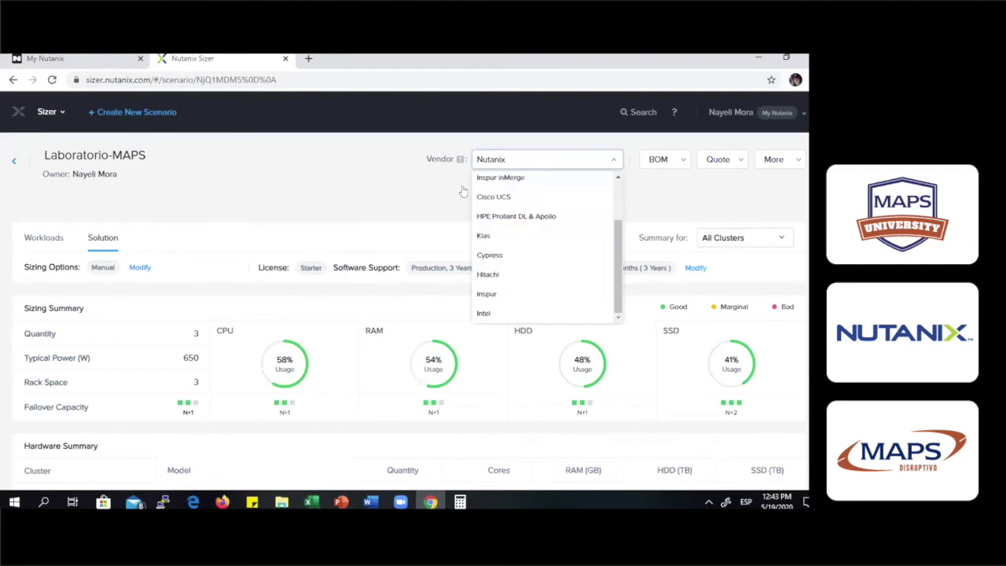
left_click(333, 122)
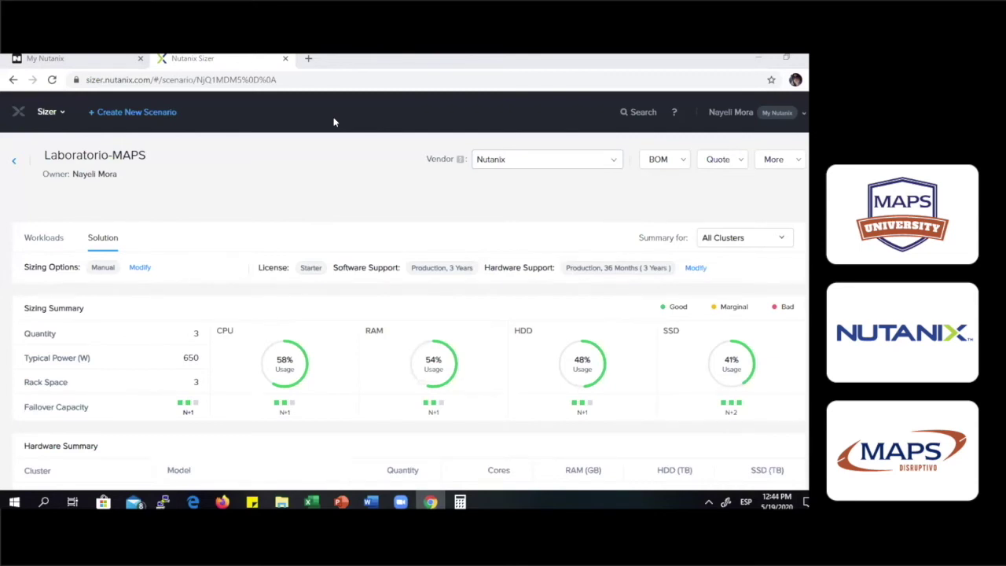
Recheck the solution's hardware summary, then open the scenario's workload list and its import options for Collector output.
mouse_move(581, 358)
scroll(579, 231, "down", 3)
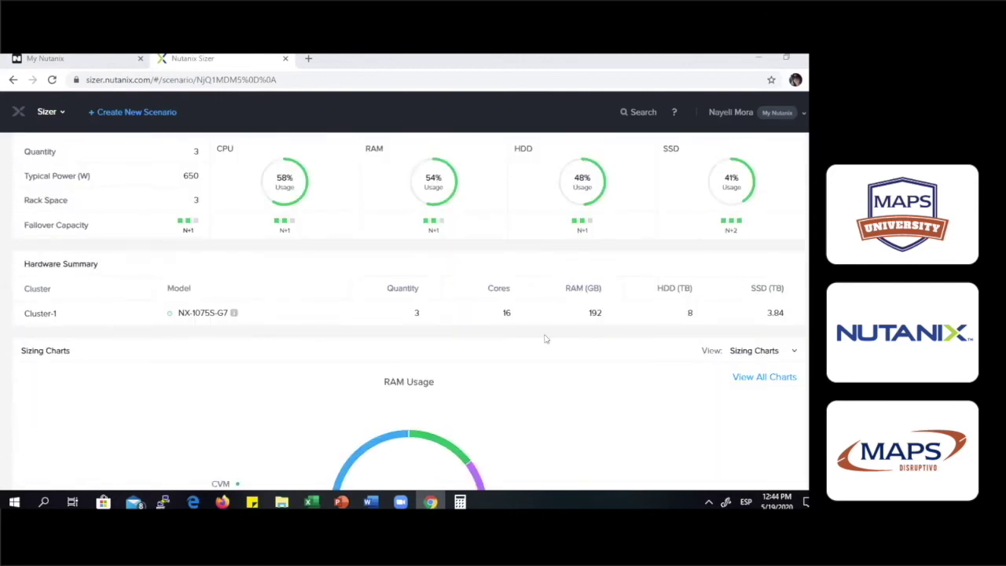
scroll(546, 337, "up", 3)
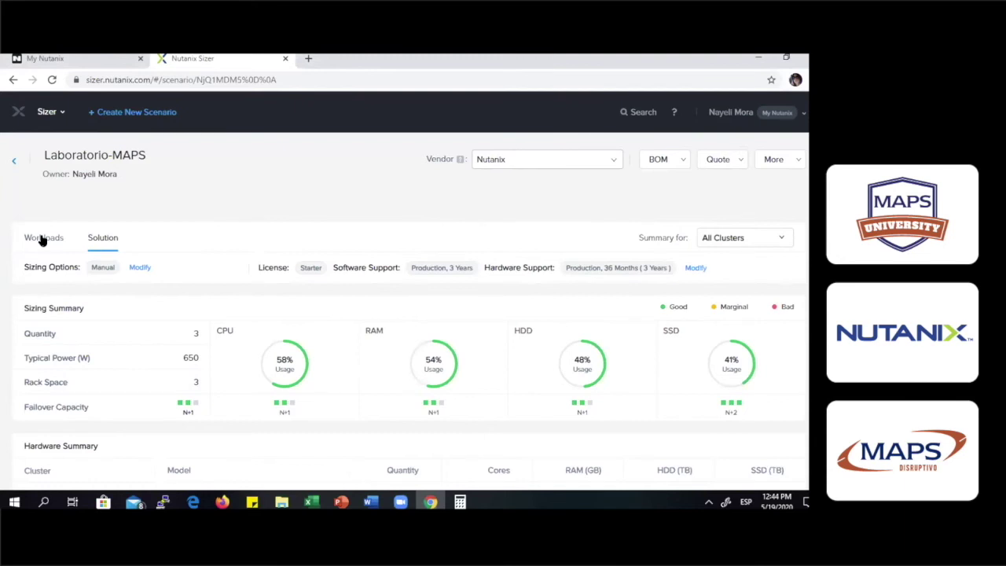
left_click(43, 240)
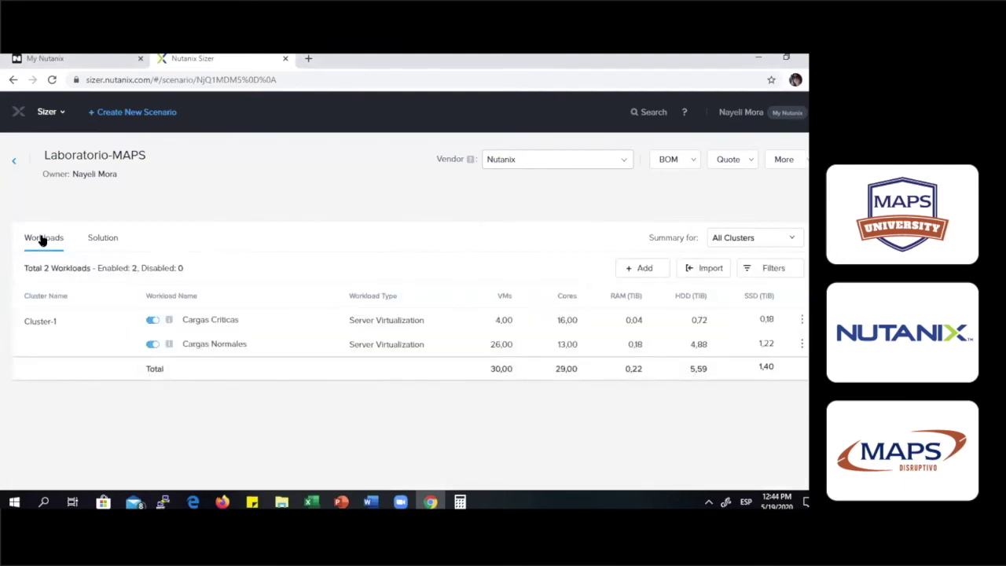
left_click(710, 268)
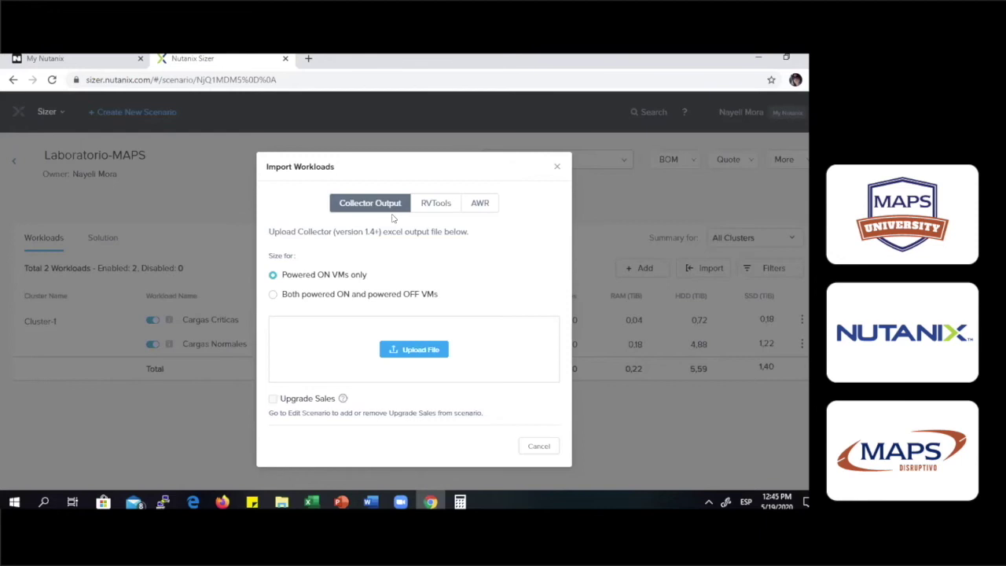
Switch to PowerPoint, show the Sizer Information slide with the Collector guide link, and return to Nutanix Sizer.
left_click(342, 501)
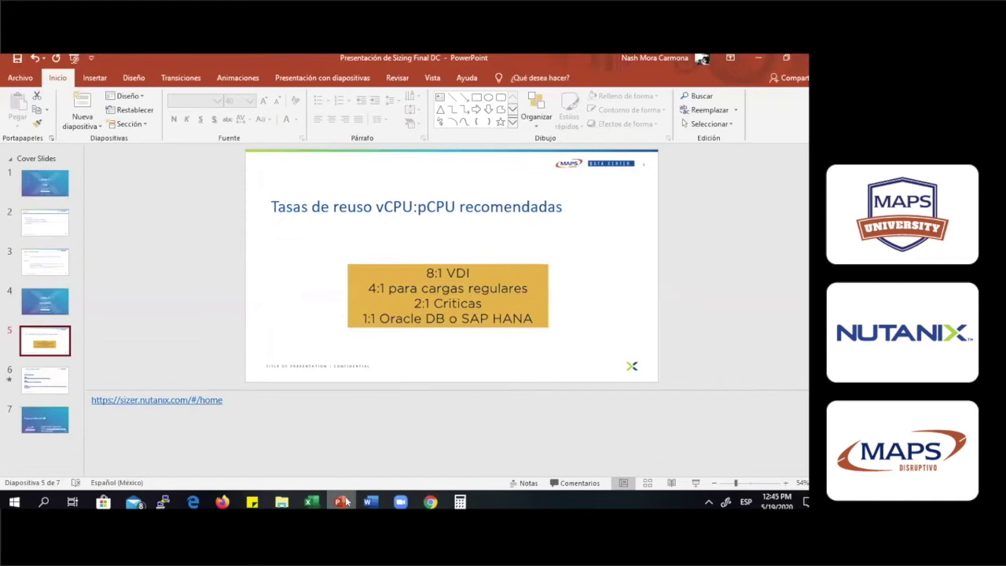
left_click(62, 375)
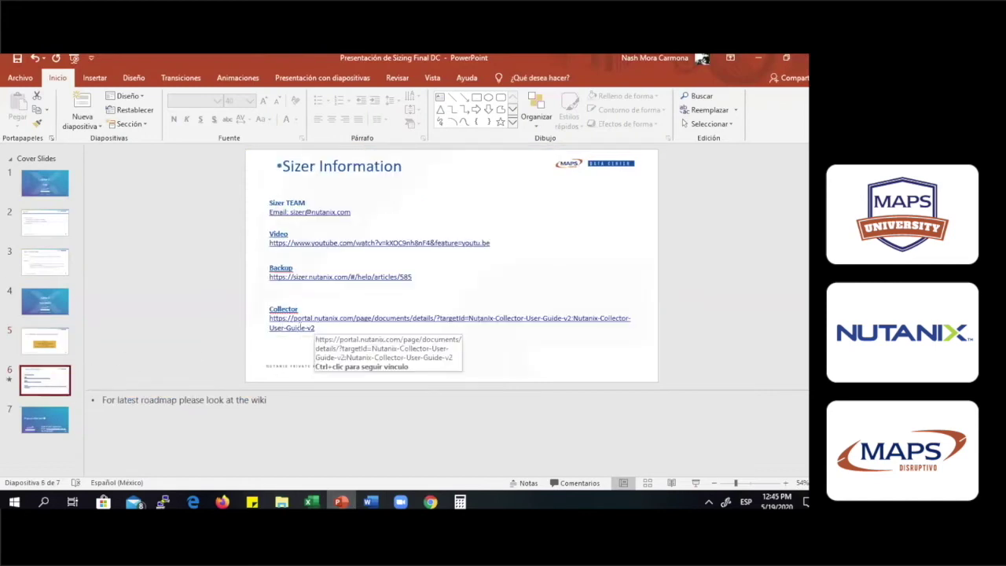
left_click(758, 58)
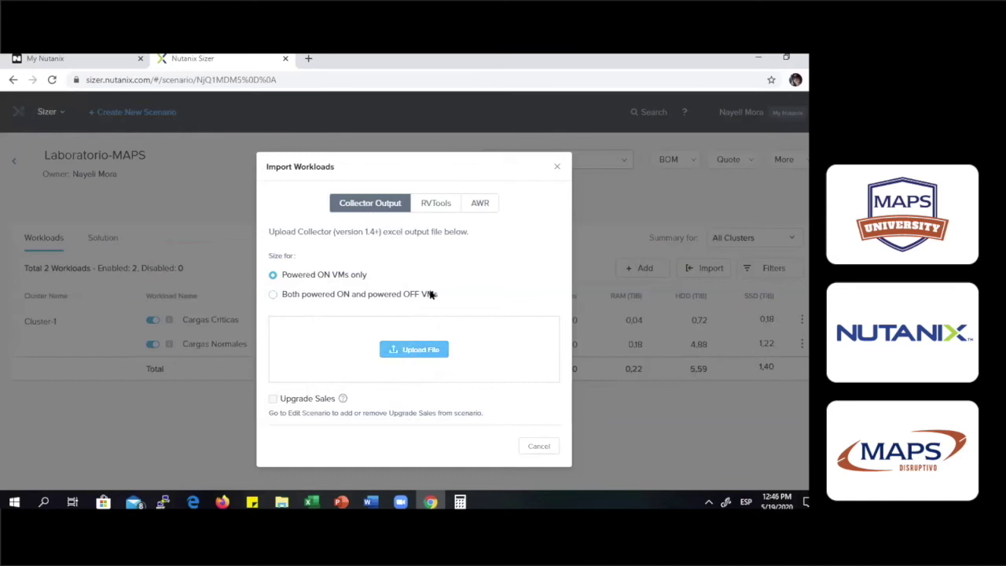
Try the RVTools import for both powered ON and powered OFF VMs, then close it without uploading a file.
left_click(428, 202)
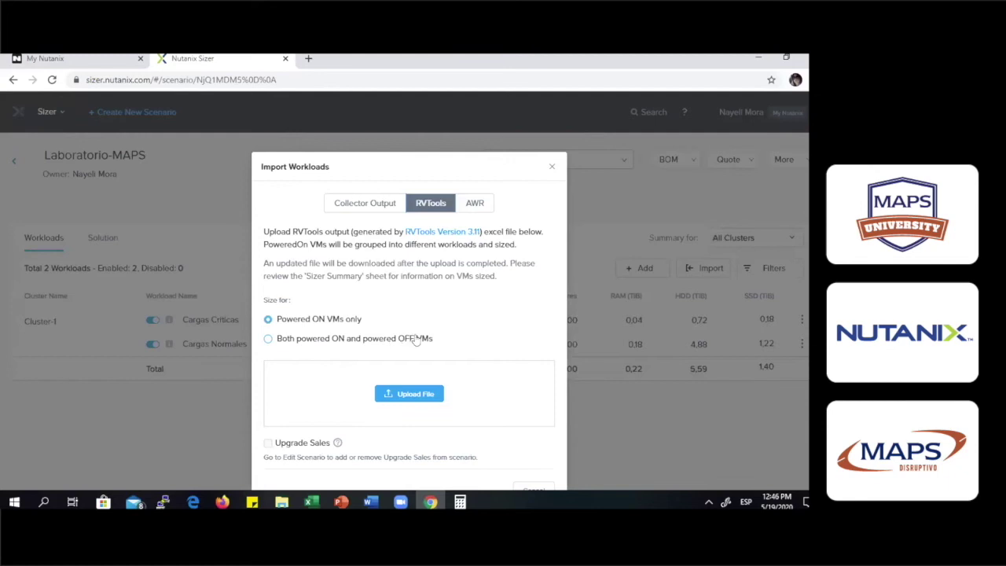
left_click(319, 340)
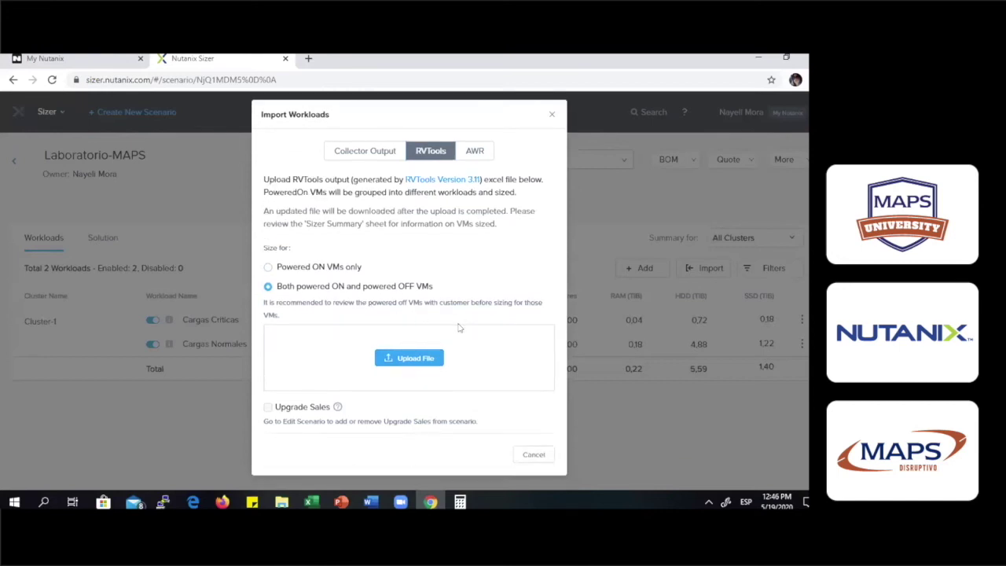
left_click(552, 114)
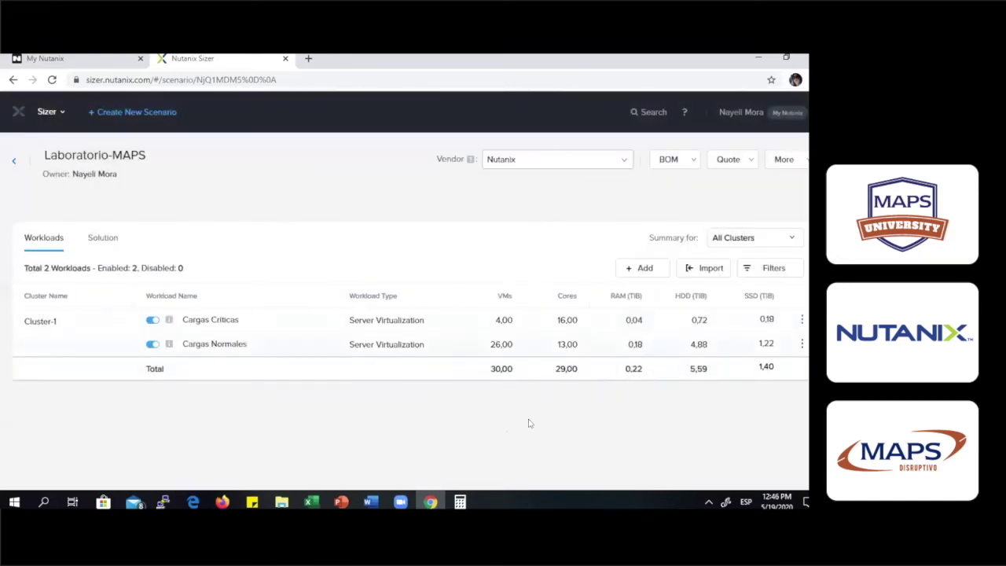
Import workloads from the RVTools file "RVtools Sizing...", sizing for both powered ON and powered OFF VMs.
left_click(705, 268)
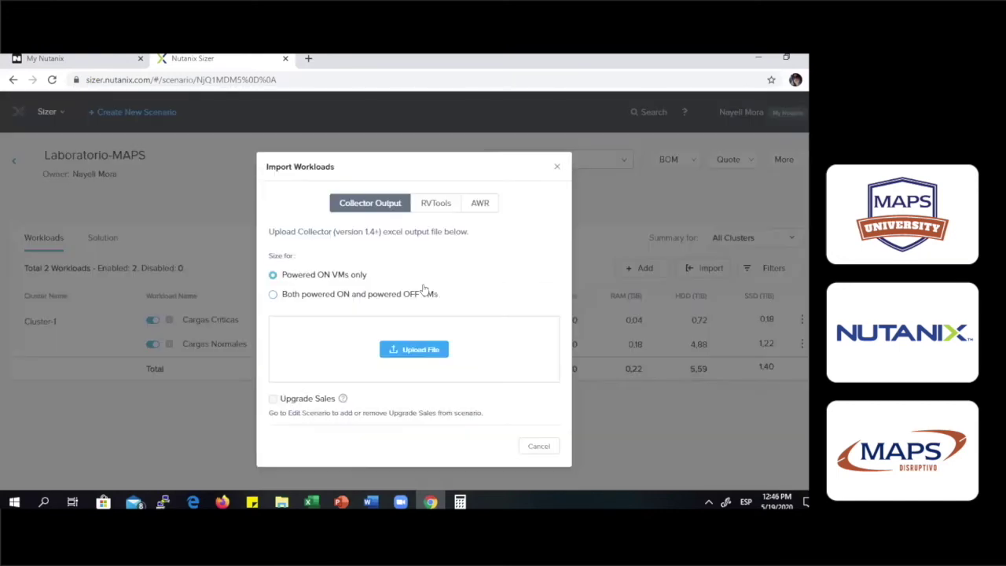
left_click(435, 202)
left_click(332, 340)
left_click(402, 404)
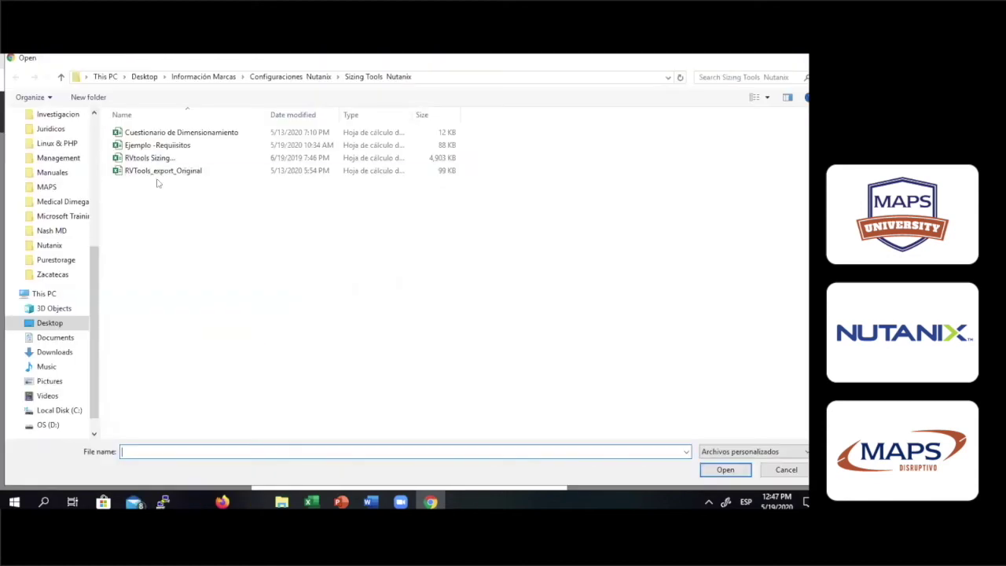
left_click(167, 158)
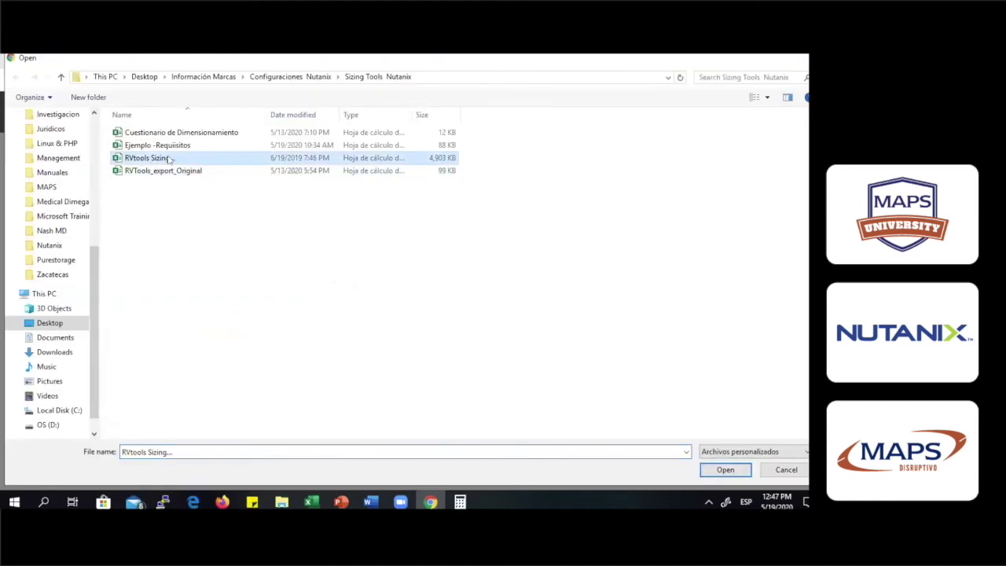
left_click(726, 468)
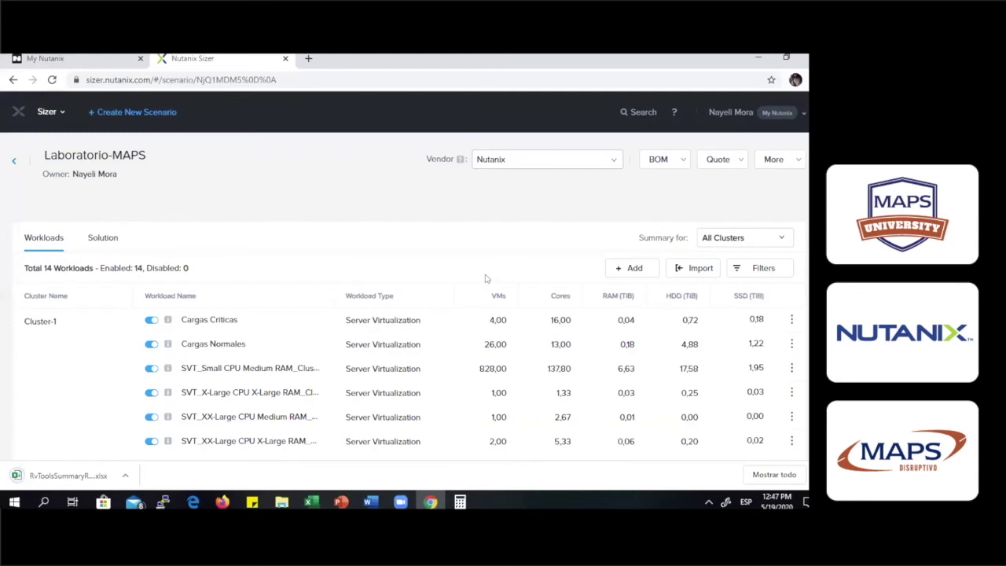
Examine the imported server virtualization workloads in Cluster-1, including their VMs, cores, RAM, HDD and SSD totals.
scroll(495, 285, "down", 3)
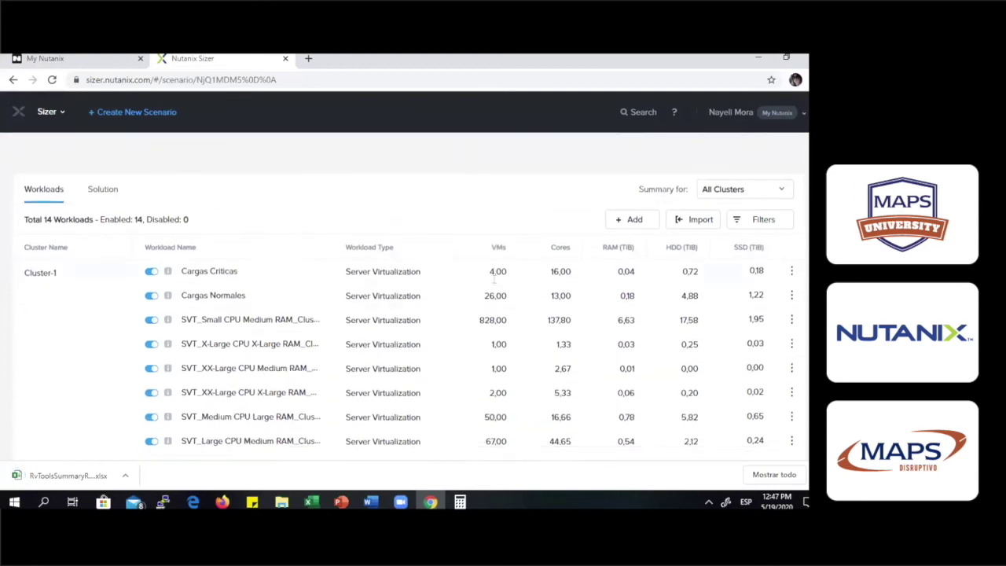
scroll(493, 278, "down", 1)
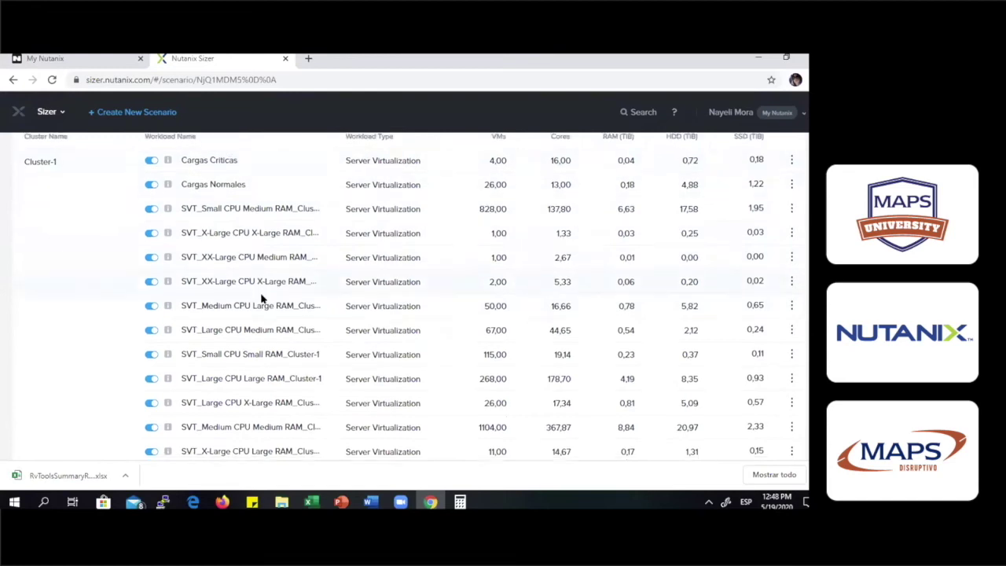
scroll(262, 294, "down", 1)
scroll(265, 272, "up", 2)
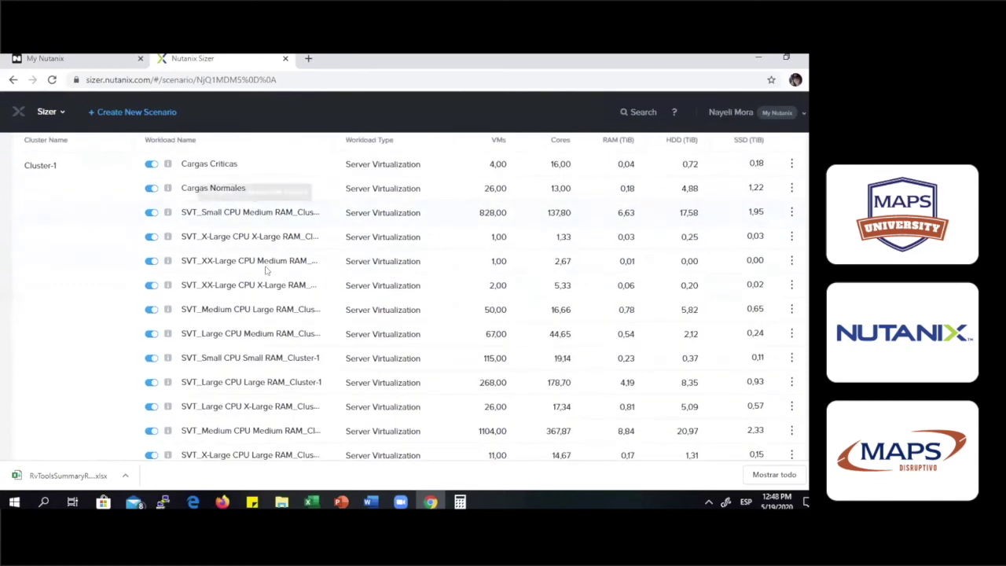
scroll(226, 226, "down", 1)
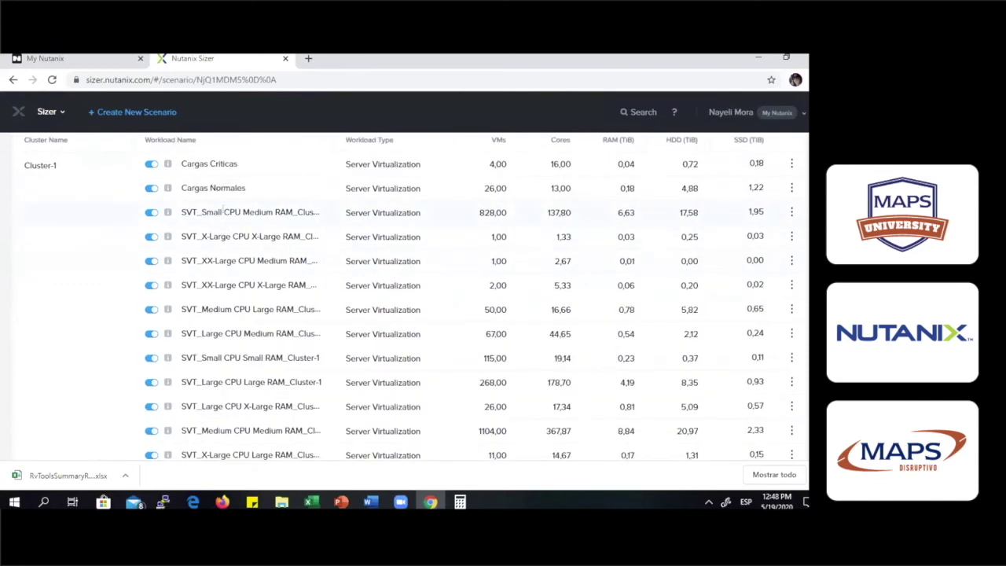
scroll(297, 329, "down", 2)
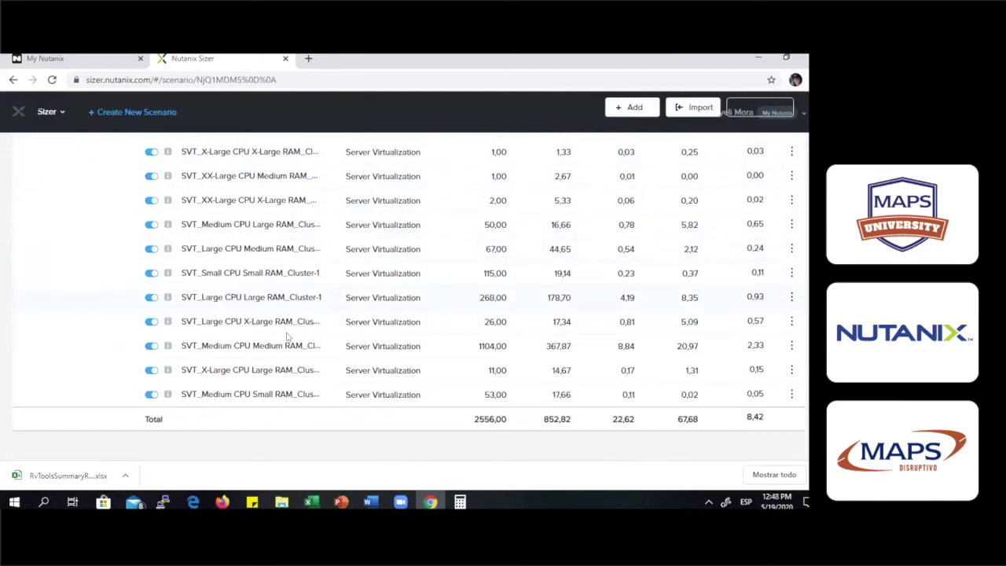
scroll(544, 378, "up", 3)
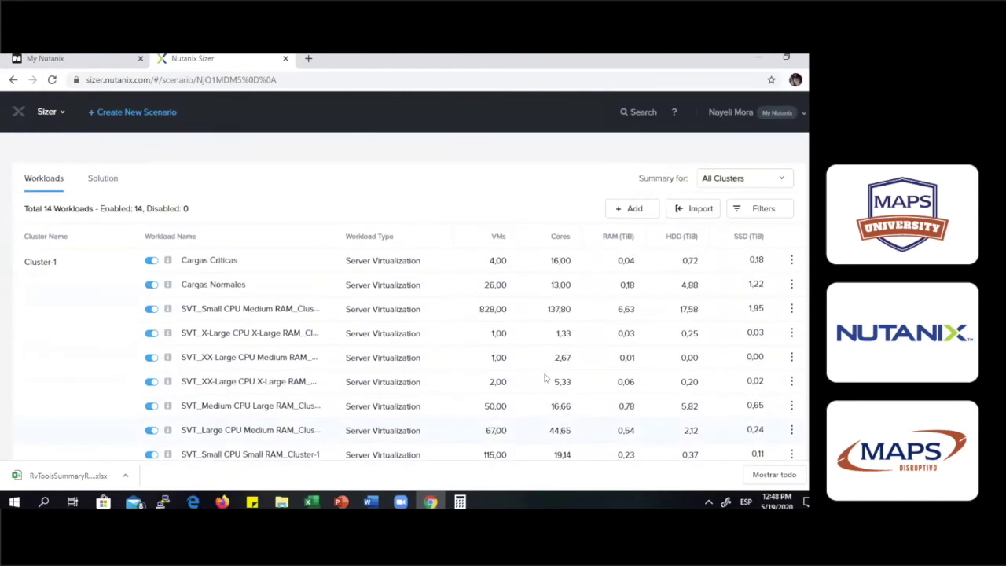
scroll(544, 378, "down", 1)
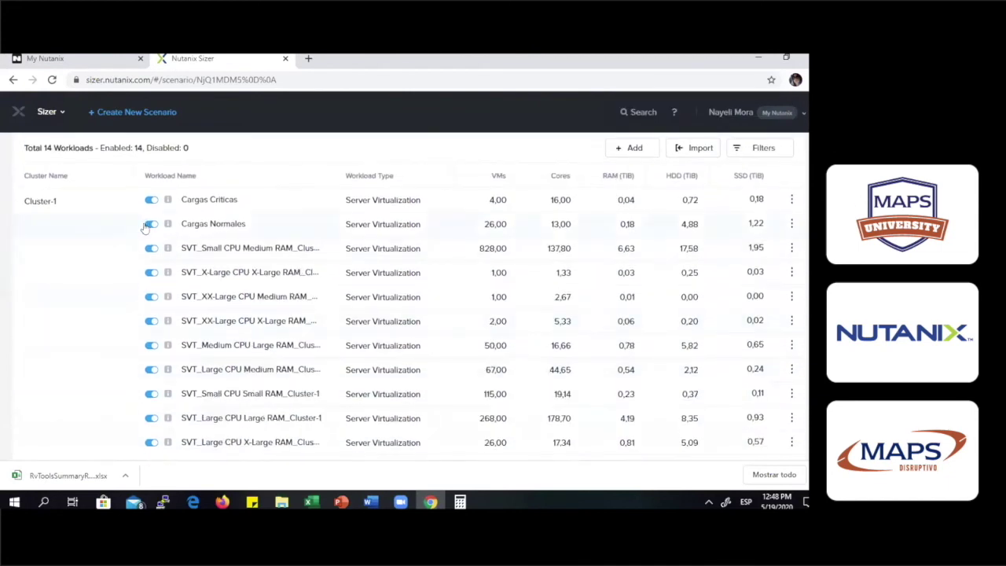
Disable the Cargas Criticas and Cargas Normales workloads in Cluster-1 and check the updated workload list.
left_click(145, 227)
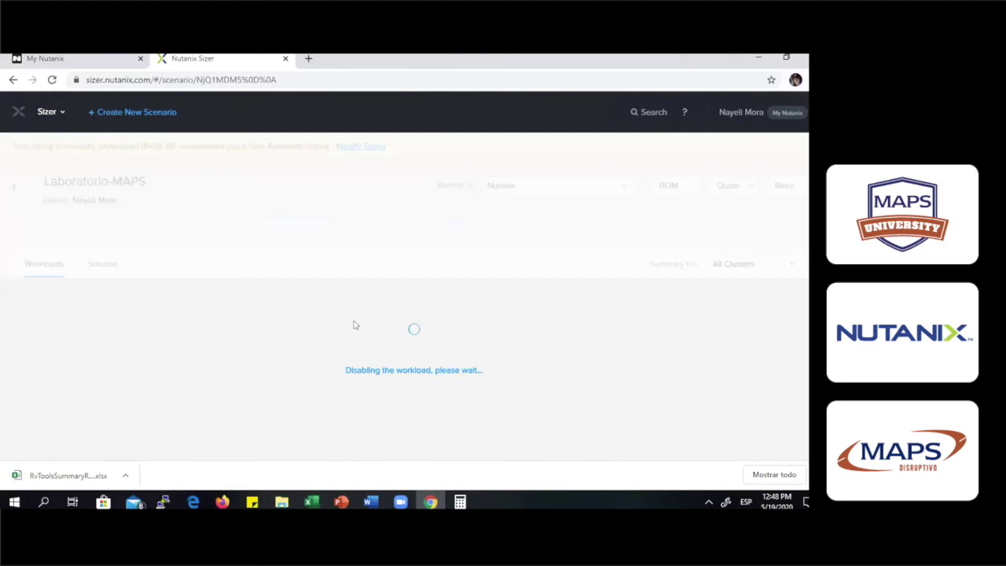
left_click(148, 319)
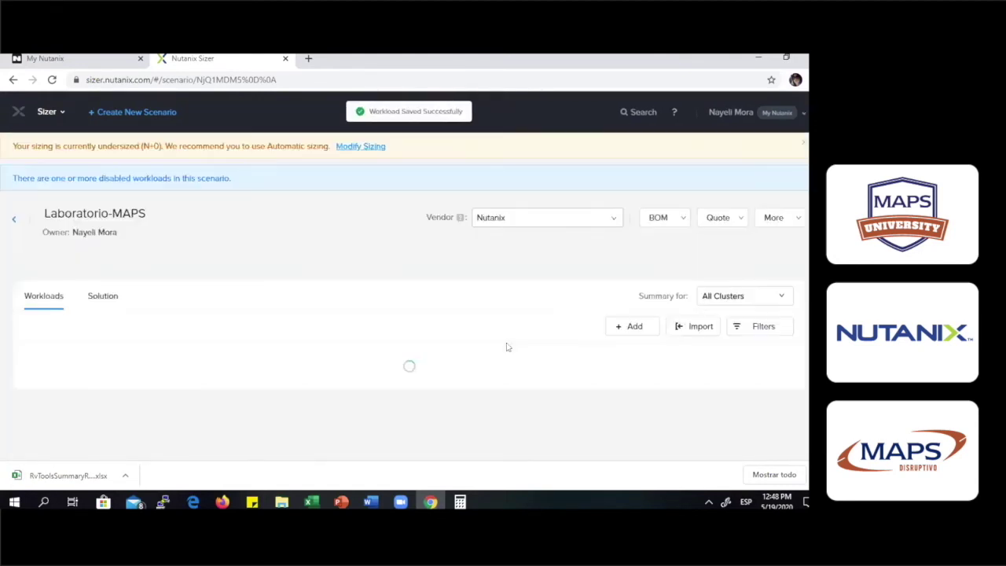
scroll(573, 340, "down", 4)
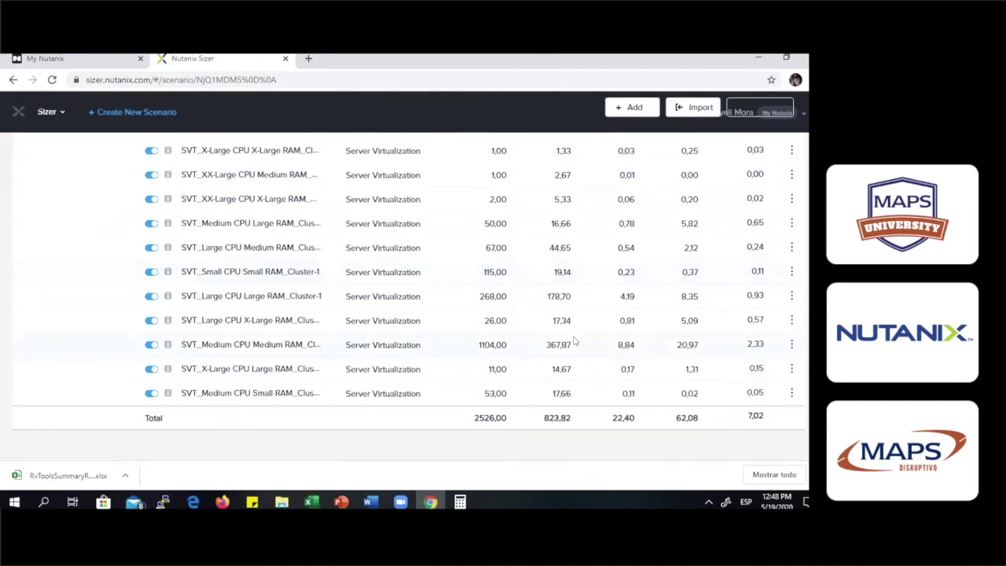
scroll(573, 341, "up", 1)
scroll(574, 340, "up", 1)
scroll(574, 340, "down", 2)
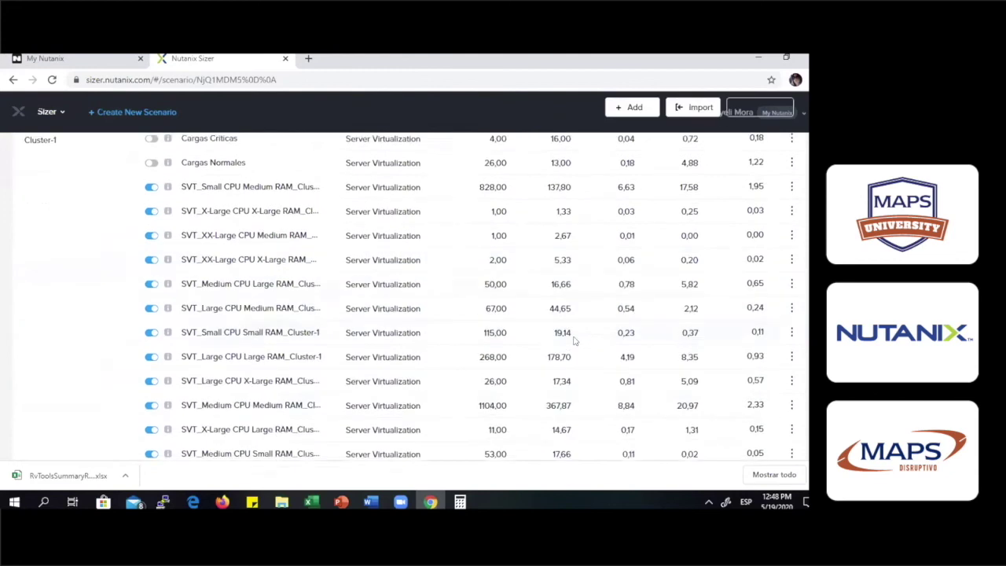
scroll(629, 364, "up", 5)
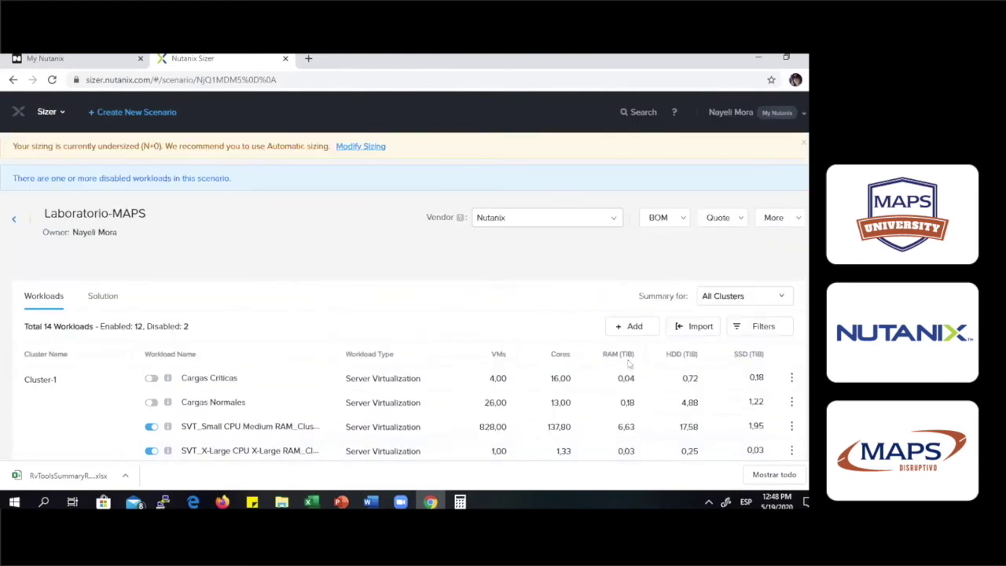
Review the solution's CPU, RAM, HDD and SSD usage, failover capacity and hardware summary for the imported workloads.
left_click(95, 295)
scroll(271, 267, "down", 3)
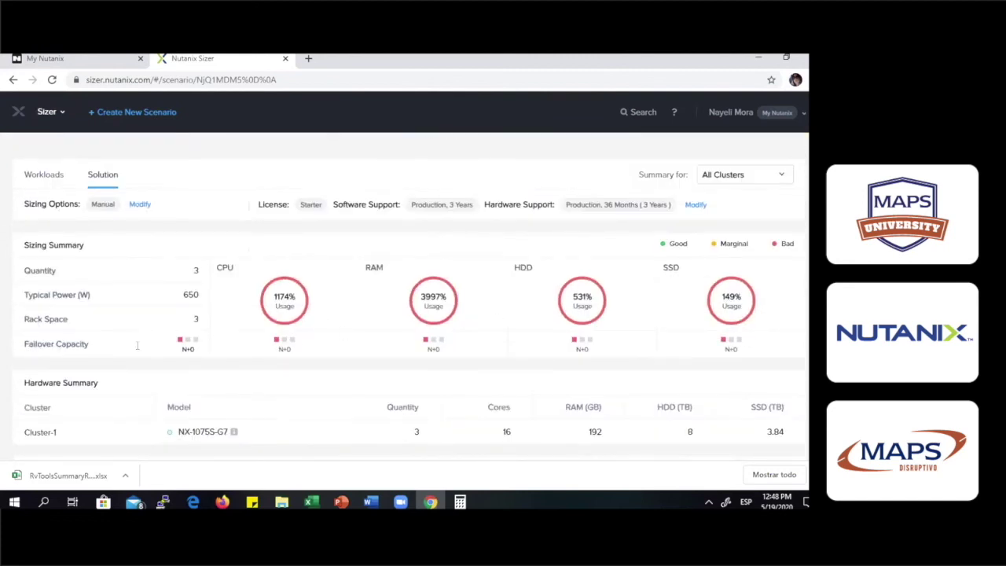
scroll(236, 440, "down", 1)
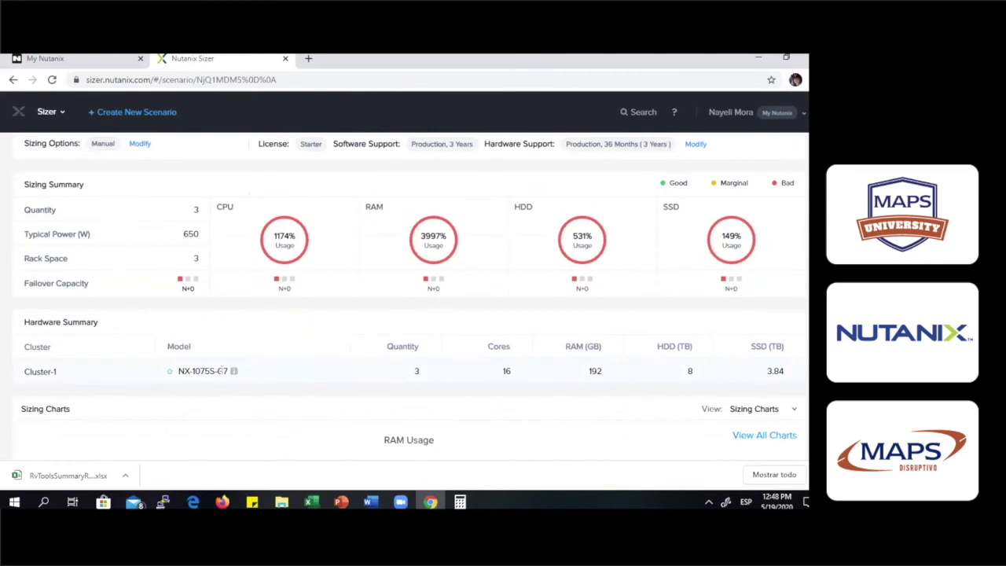
scroll(554, 424, "up", 3)
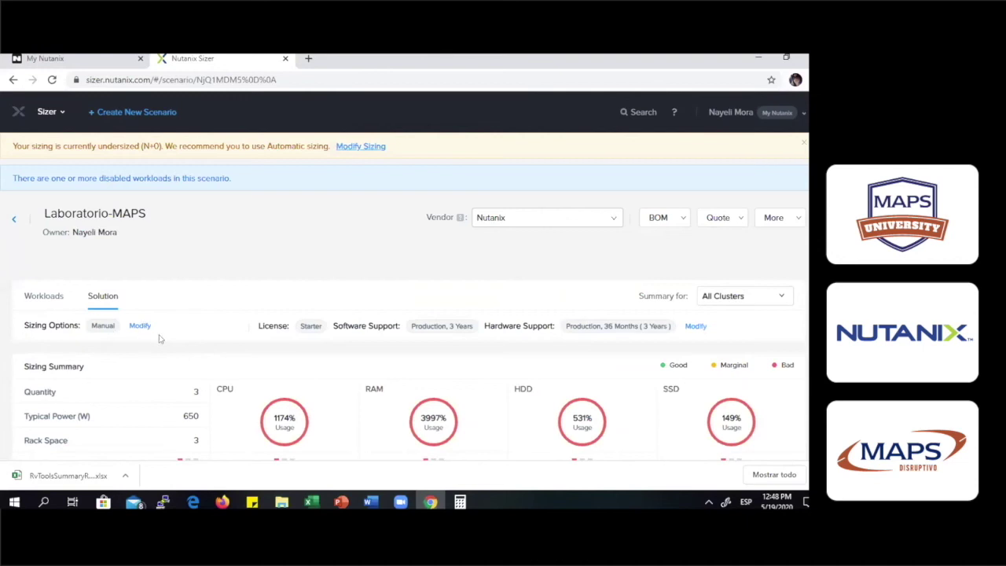
Return to the workload list and review the totals of the enabled RVTools workloads.
left_click(54, 299)
scroll(359, 397, "down", 3)
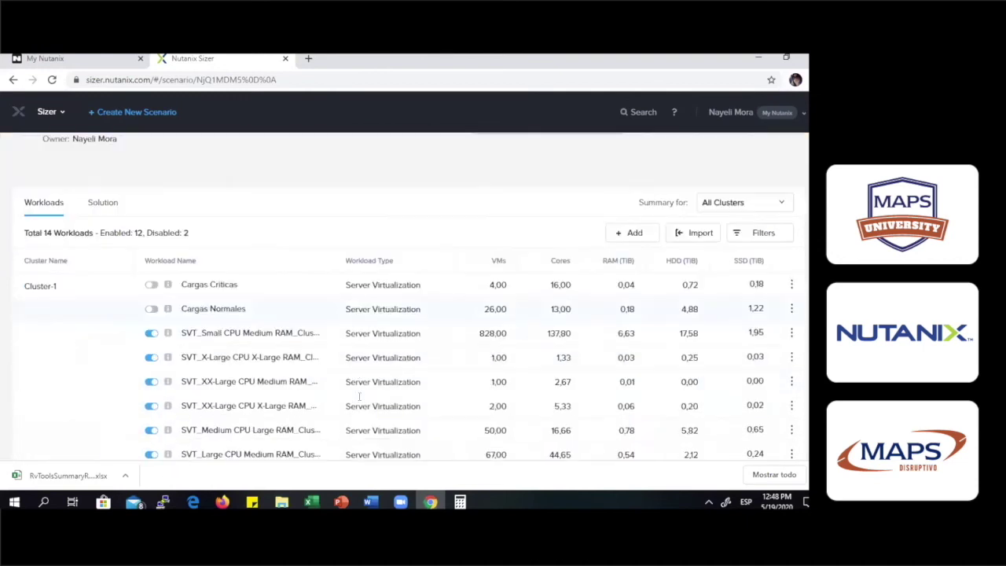
scroll(359, 396, "down", 4)
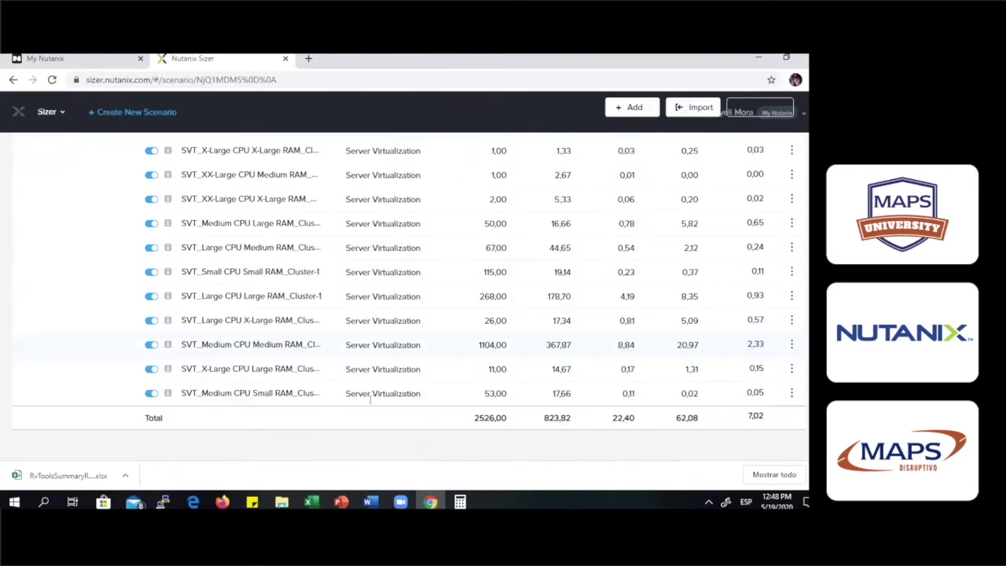
scroll(369, 399, "up", 6)
scroll(370, 399, "up", 1)
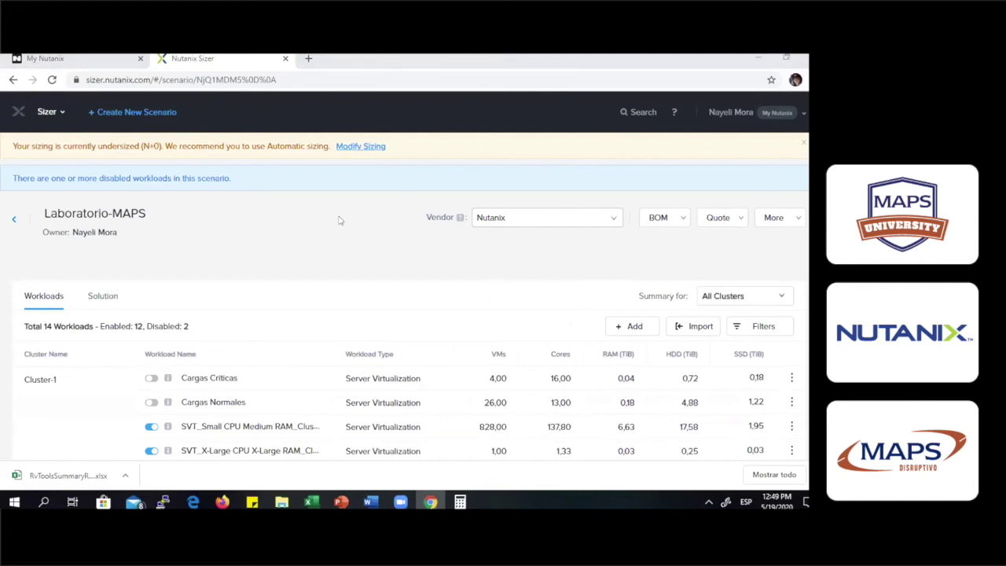
Open the solution's sizing options and examine the automatic settings for data center models, cluster type, failover and storage.
left_click(102, 296)
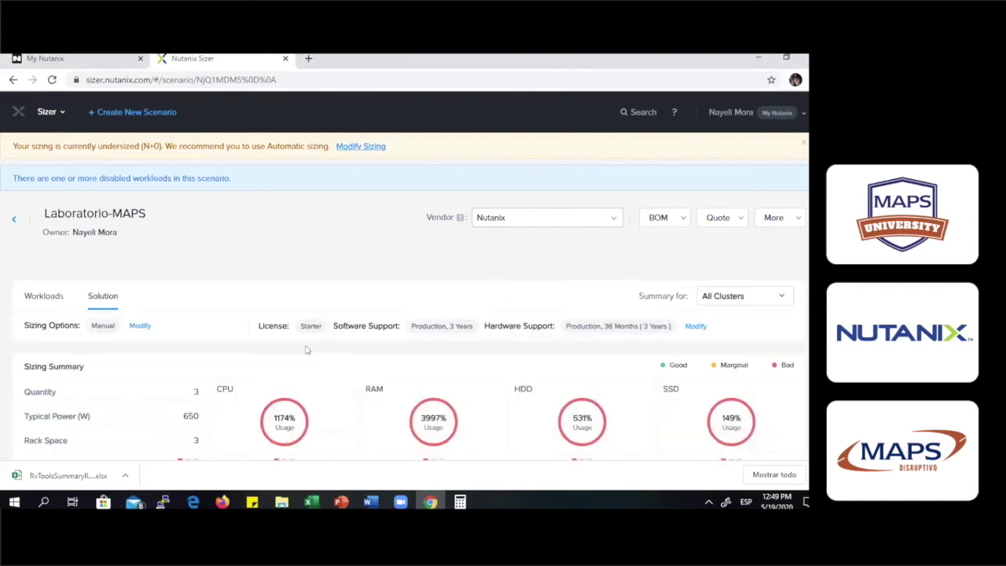
scroll(313, 344, "down", 3)
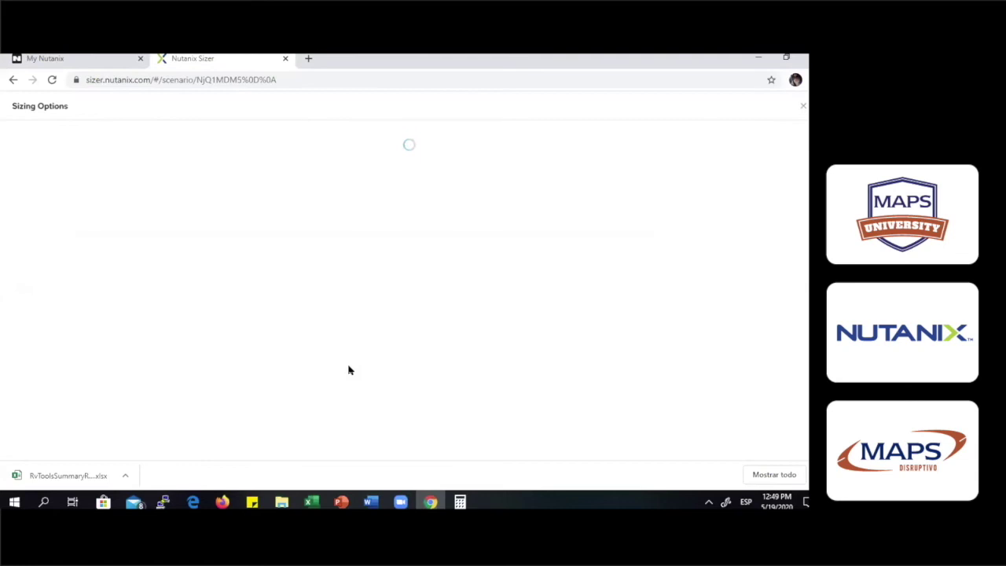
scroll(358, 368, "down", 3)
scroll(357, 366, "down", 2)
left_click(46, 179)
left_click(43, 142)
scroll(438, 360, "down", 5)
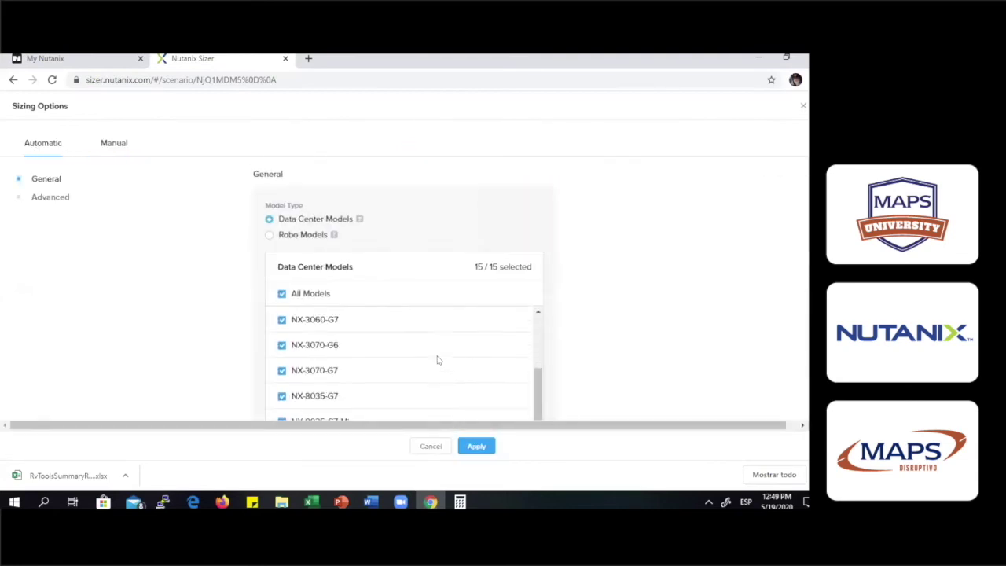
scroll(685, 256, "down", 5)
scroll(684, 255, "up", 3)
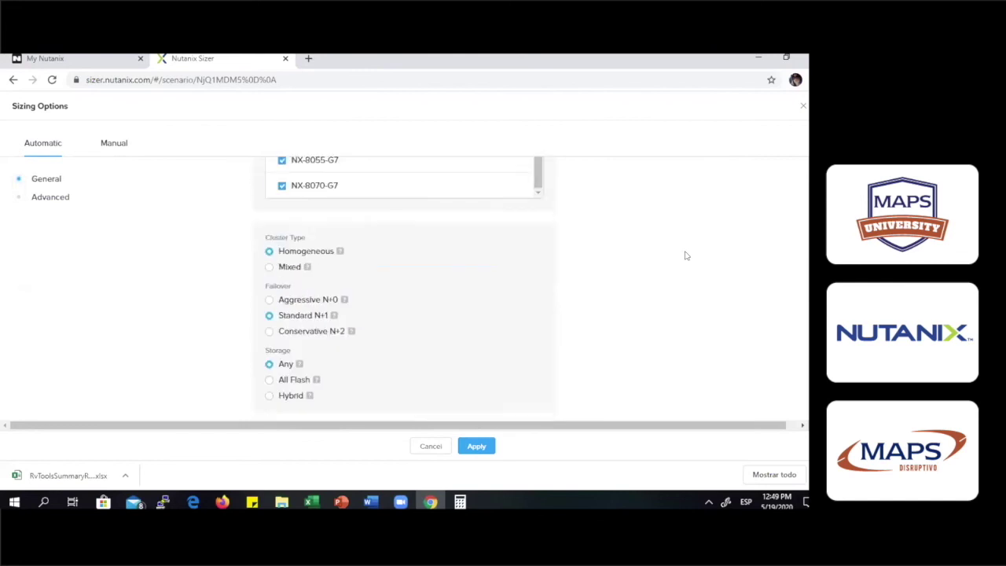
scroll(676, 263, "down", 1)
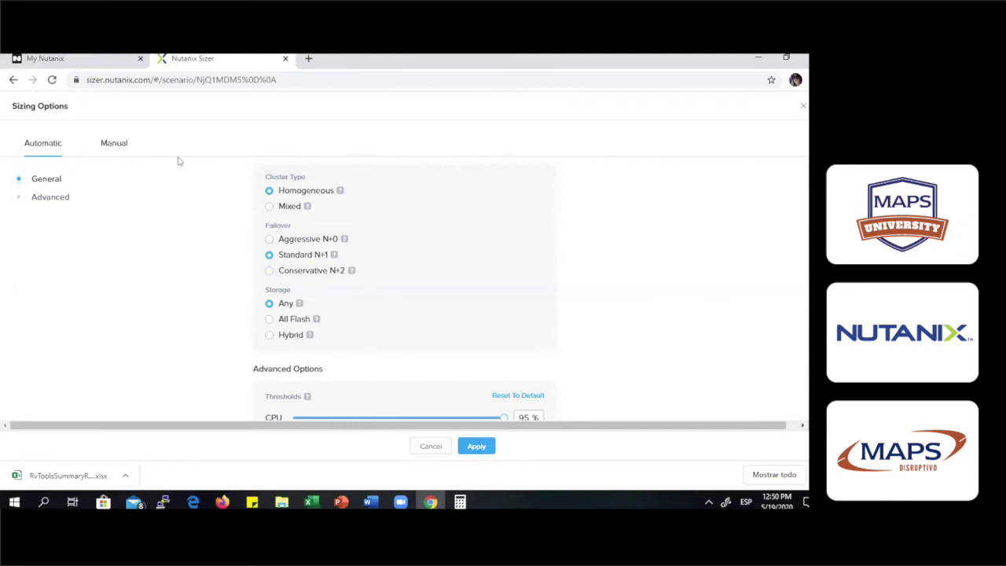
Compare the manual sizing options with the automatic ones, then close the sizing options without applying changes.
left_click(112, 144)
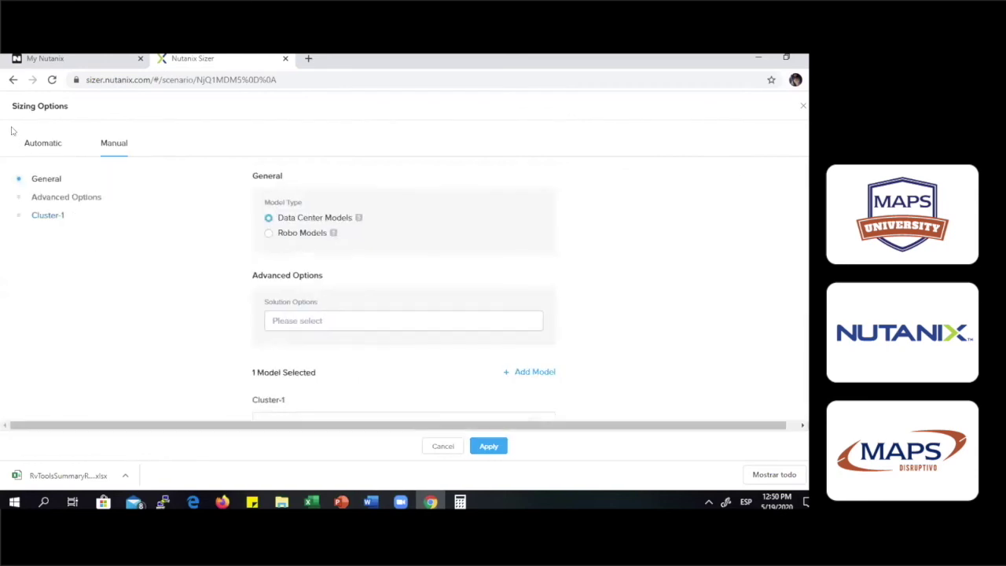
left_click(37, 147)
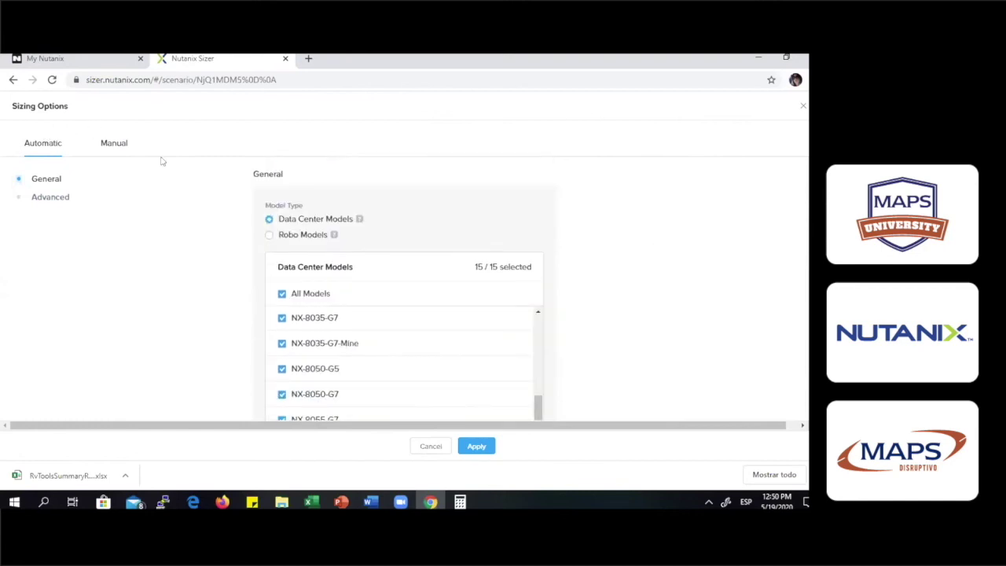
left_click(802, 105)
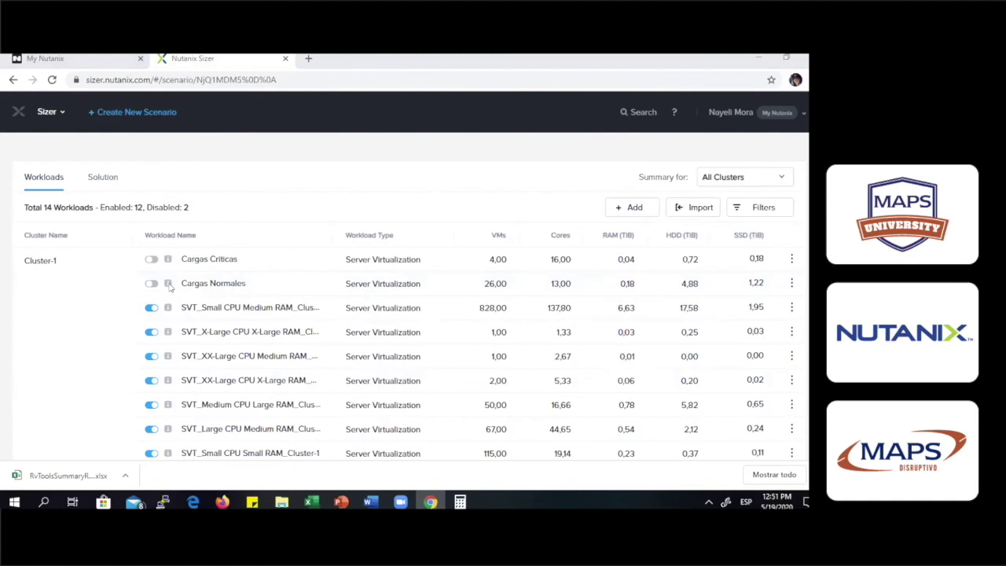
Switch to the Excel workbook Ejemplo -Requisitos and examine the vInfo sheet's server rows, CPU and memory totals and equipment groups.
key("alt+Tab")
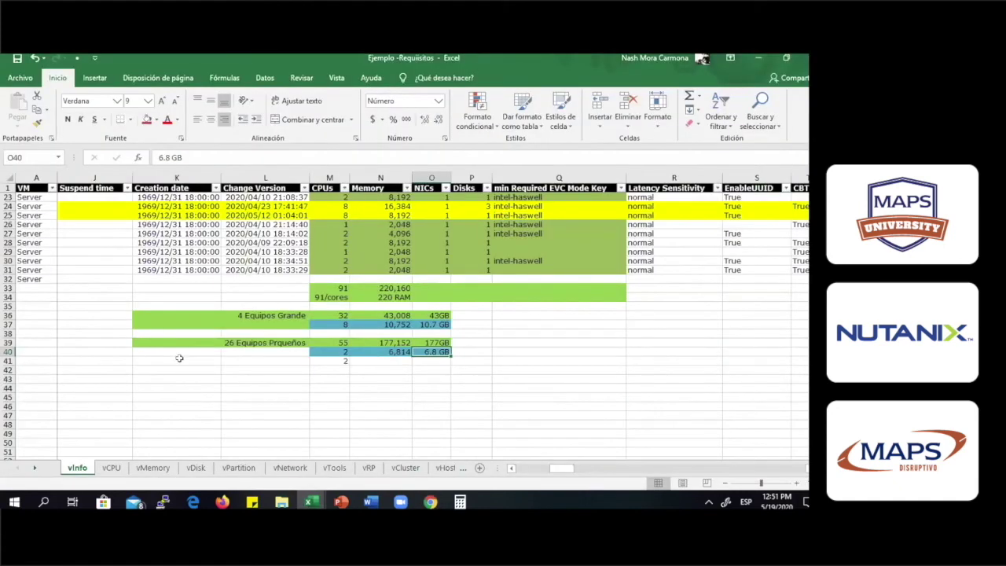
scroll(180, 358, "up", 3)
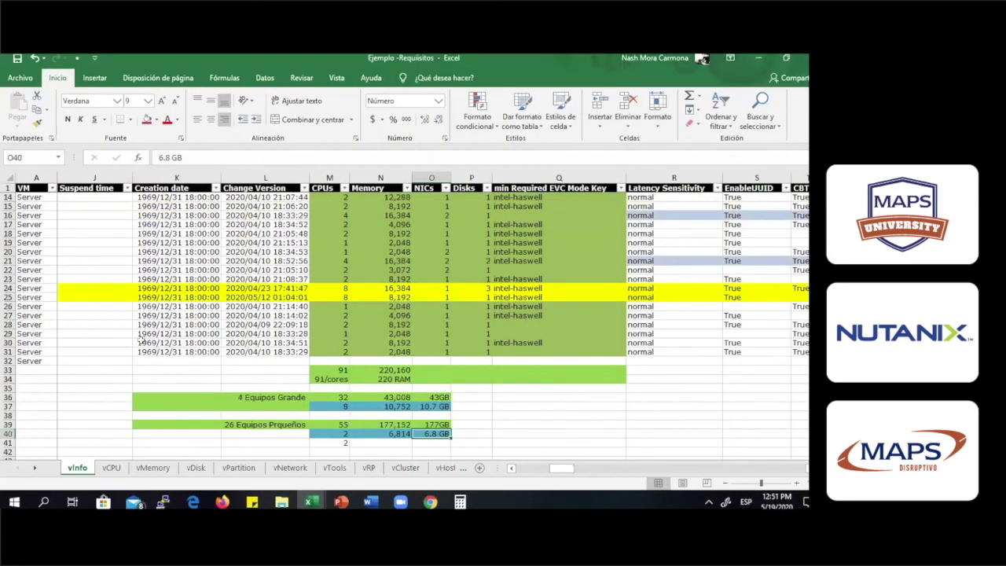
scroll(620, 334, "up", 2)
scroll(604, 314, "up", 1)
scroll(601, 298, "down", 1)
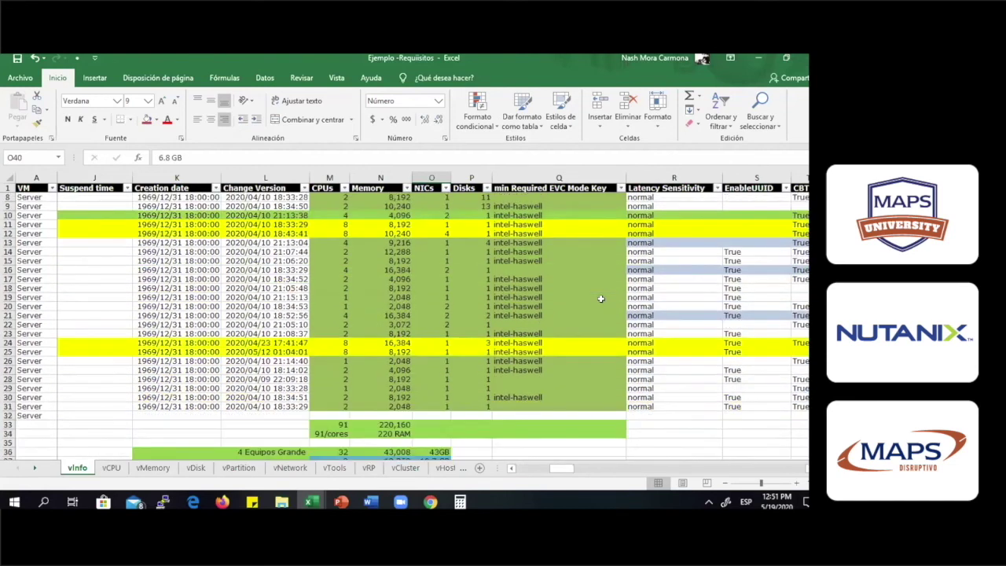
scroll(601, 299, "down", 4)
scroll(600, 298, "up", 3)
scroll(601, 298, "up", 3)
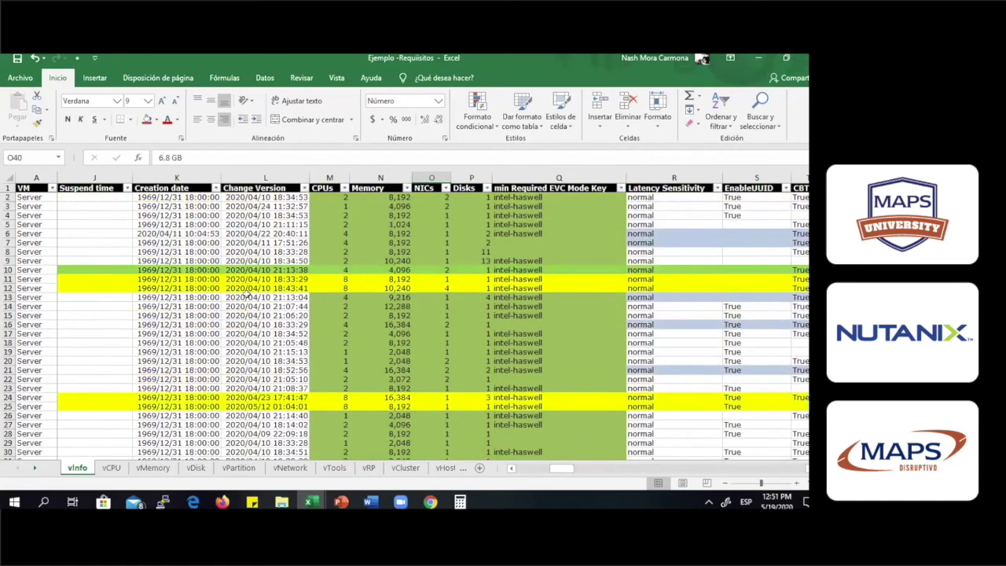
left_click_drag(97, 198, 715, 431)
scroll(715, 420, "down", 2)
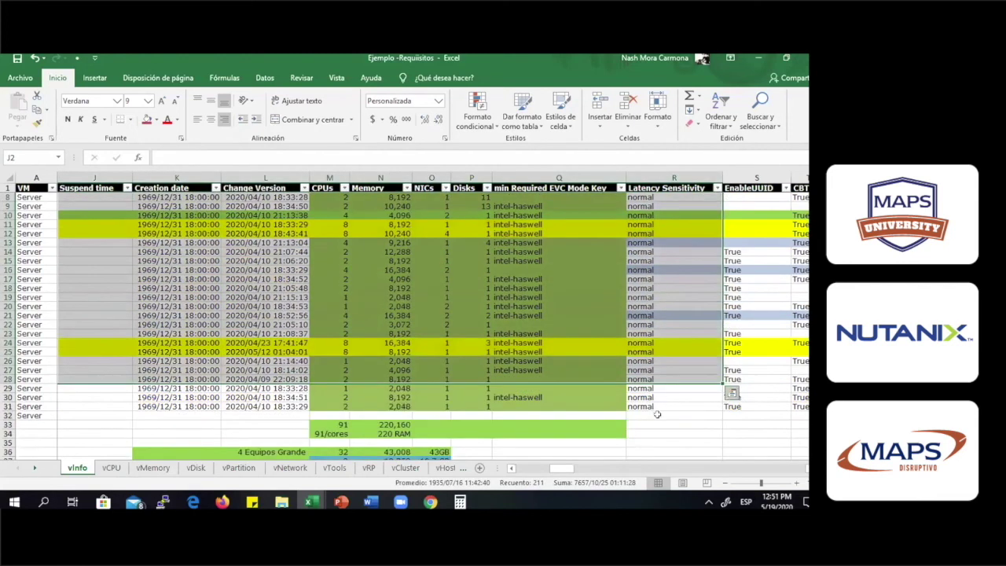
left_click(697, 424)
scroll(659, 397, "up", 2)
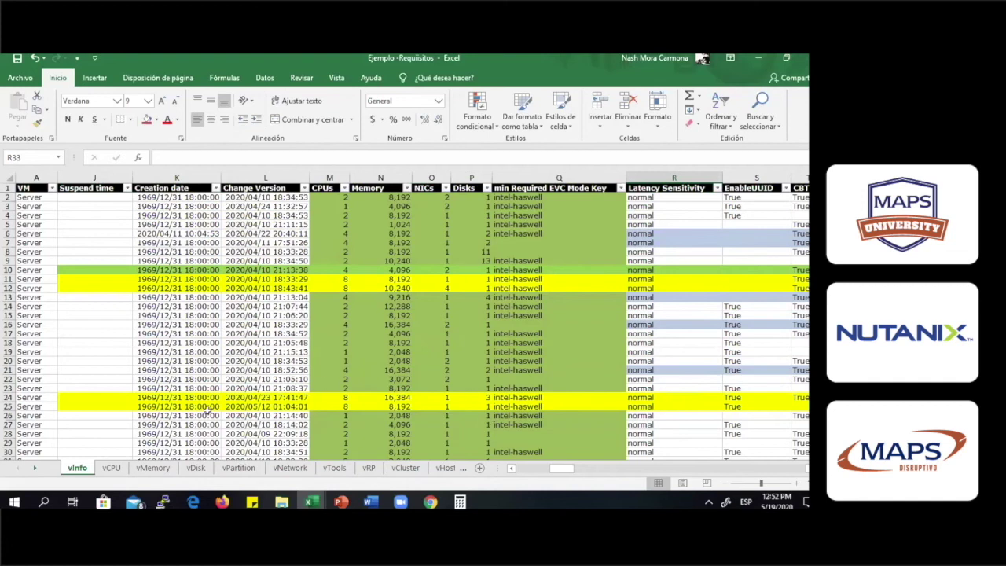
scroll(208, 410, "down", 3)
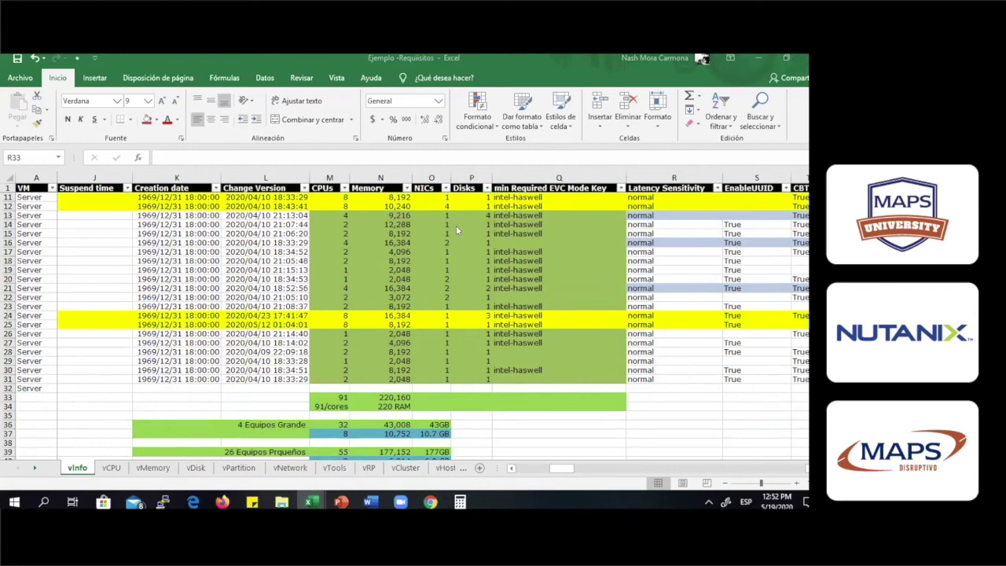
Switch back to Nutanix Sizer, leave the current scenario and create a new scenario named RAW.
left_click(430, 501)
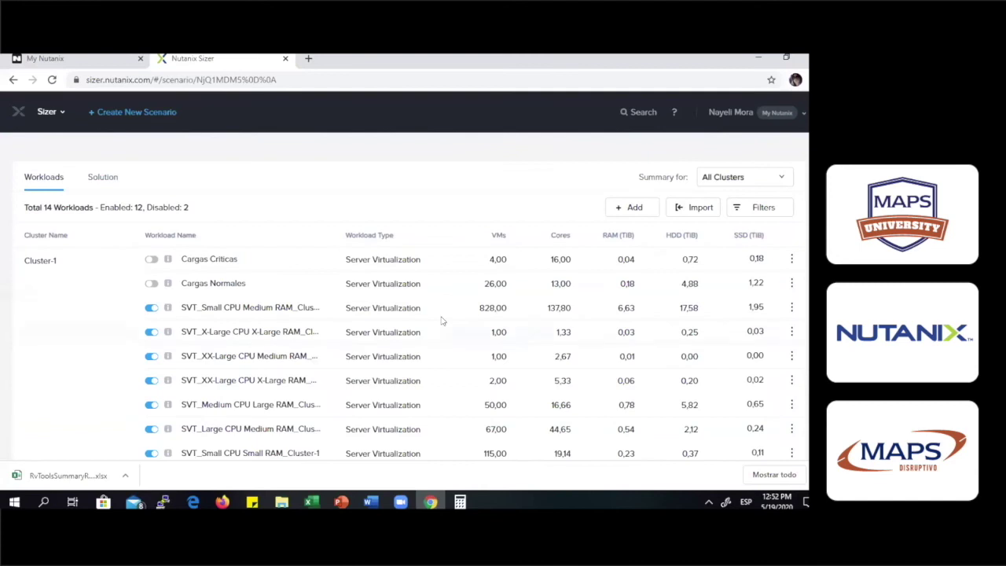
left_click(15, 220)
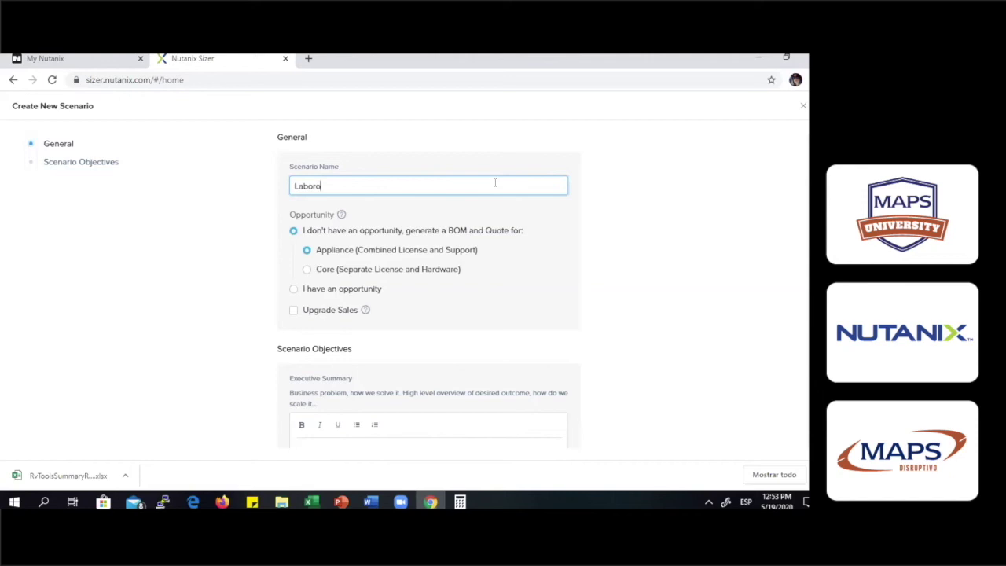
key("BackSpace")
key("BackSpace")
key("BackSpace")
key("BackSpace")
key("BackSpace")
key("BackSpace")
type("RAW")
scroll(507, 201, "down", 10)
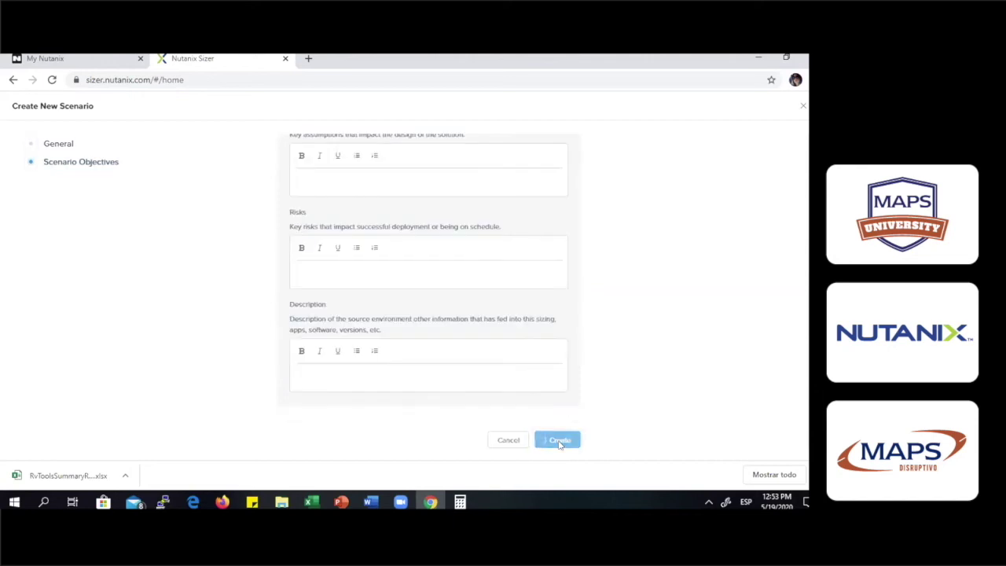
left_click(560, 438)
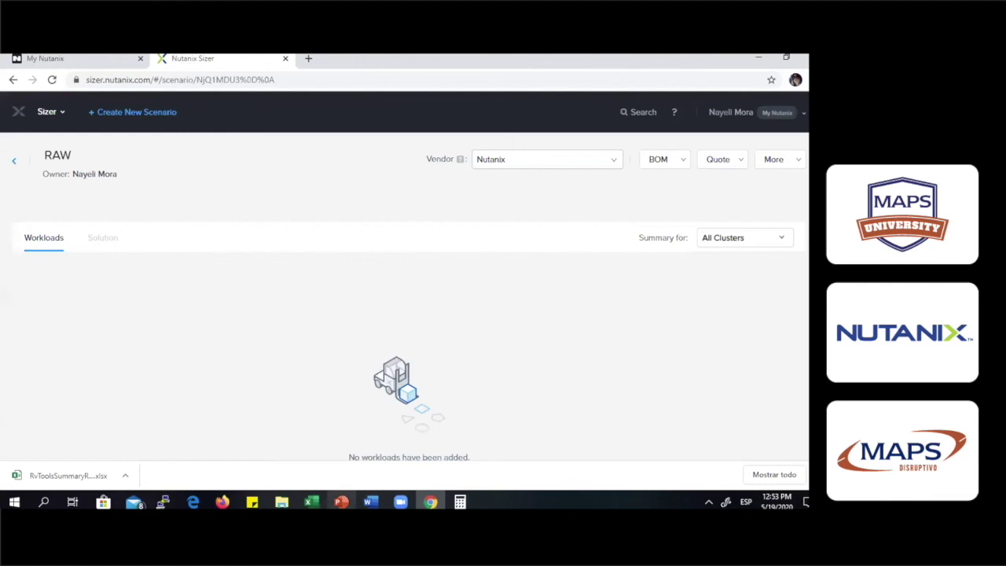
Examine the RAM, vCPU, storage and application columns in the Excel workbook Cuestionario de Dimensionamiento, then return to Nutanix Sizer's workload options.
left_click(311, 501)
left_click_drag(157, 273, 179, 325)
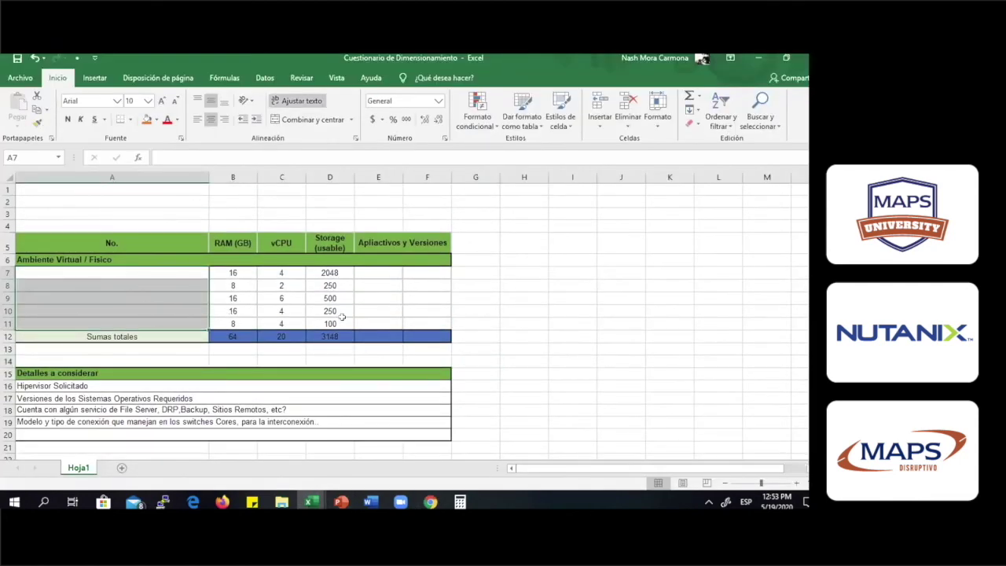
left_click_drag(389, 271, 420, 334)
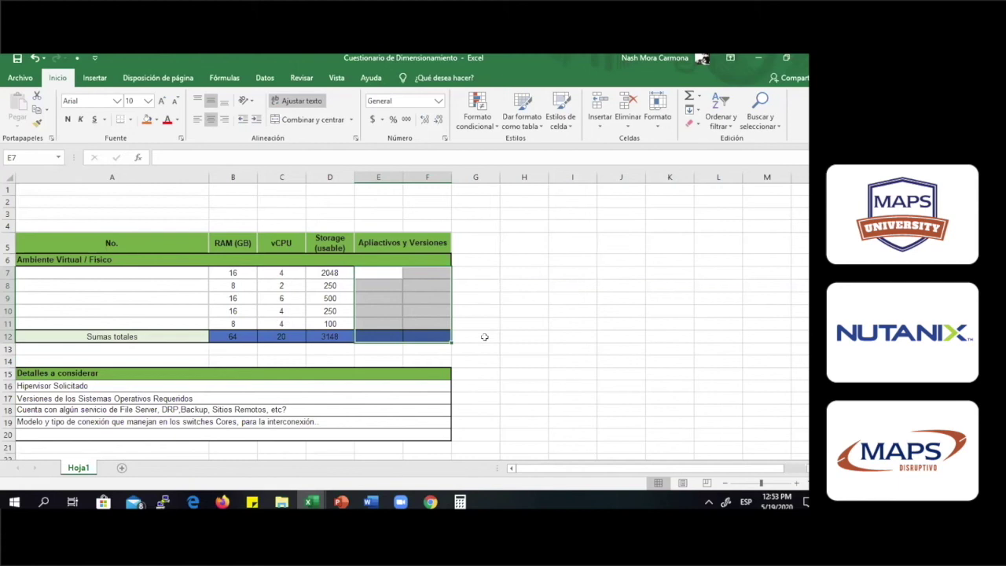
left_click(553, 324)
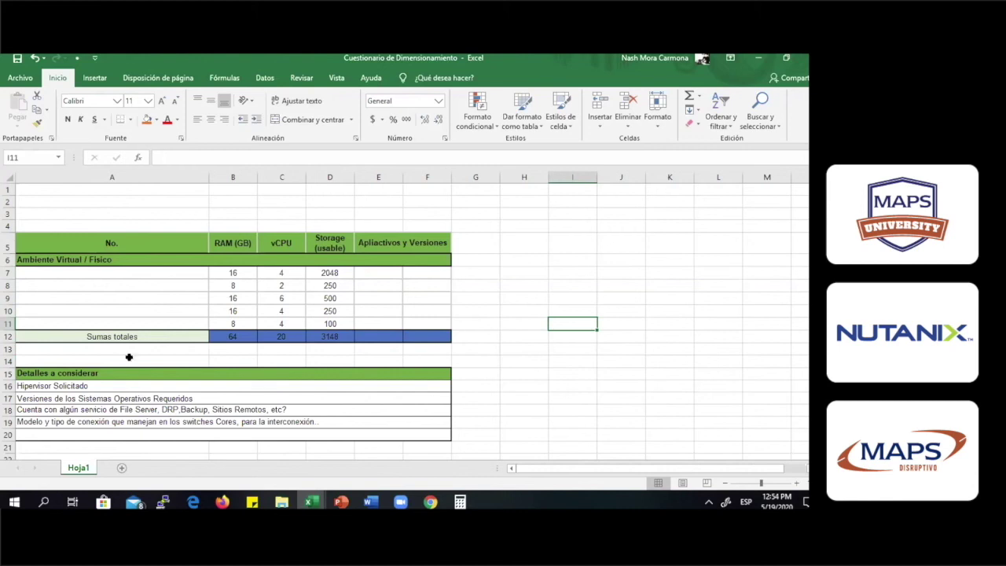
left_click(275, 299)
left_click_drag(232, 242, 323, 340)
left_click(245, 336)
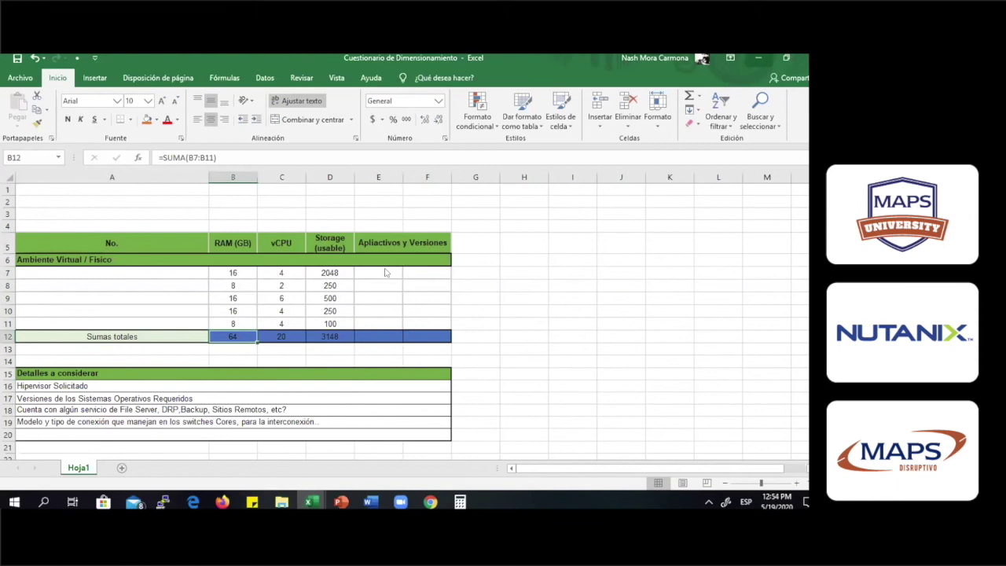
key("alt+Tab")
scroll(407, 356, "down", 2)
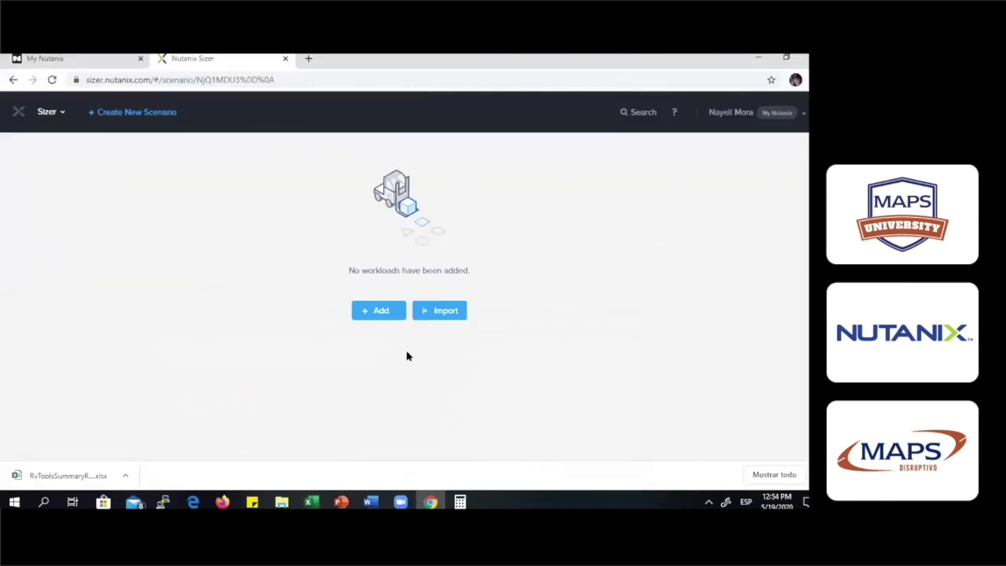
Add a workload named RAW with Cluster Sizing as the workload type.
left_click(373, 317)
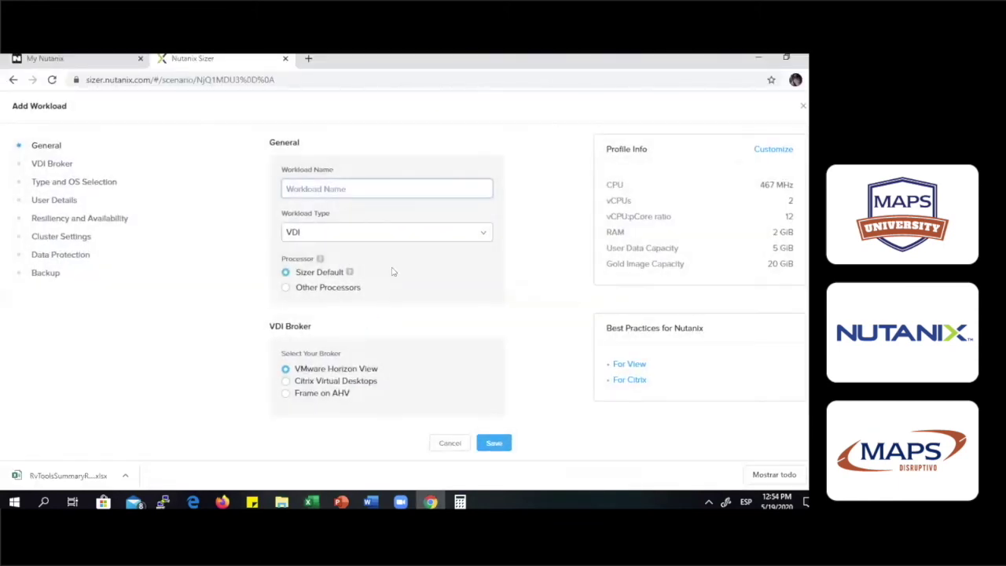
type("RAW")
left_click(485, 232)
left_click(394, 370)
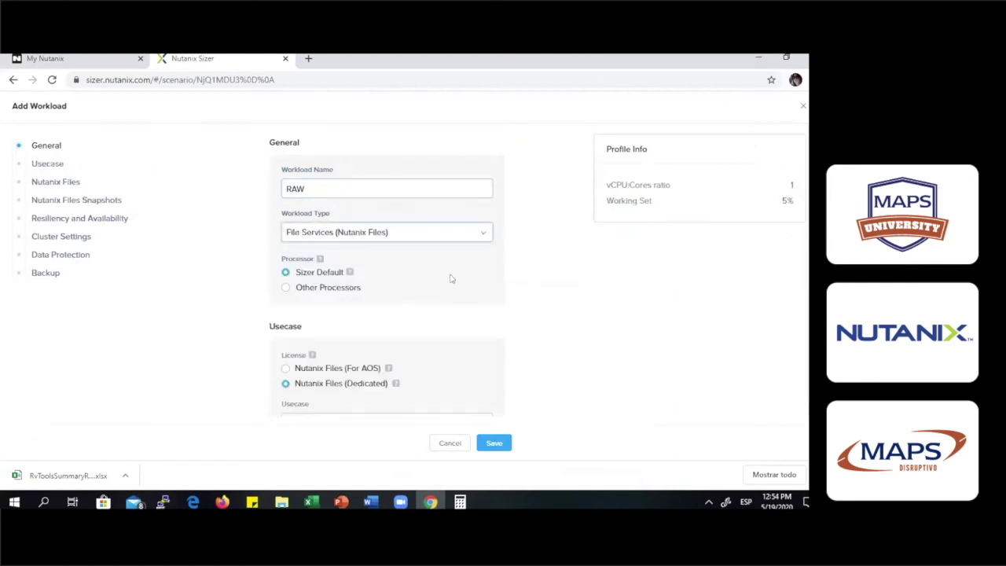
left_click(483, 233)
left_click(385, 355)
scroll(388, 334, "down", 1)
scroll(408, 314, "down", 2)
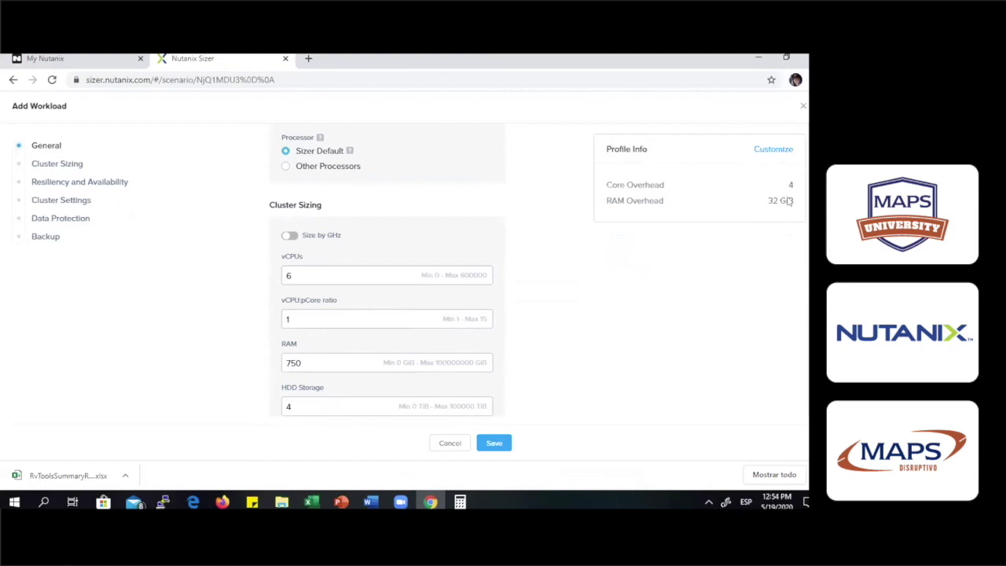
Set the workload's vCPUs to 20, checking the vCPU total in the Excel questionnaire.
scroll(357, 293, "down", 2)
left_click(312, 154)
key("BackSpace")
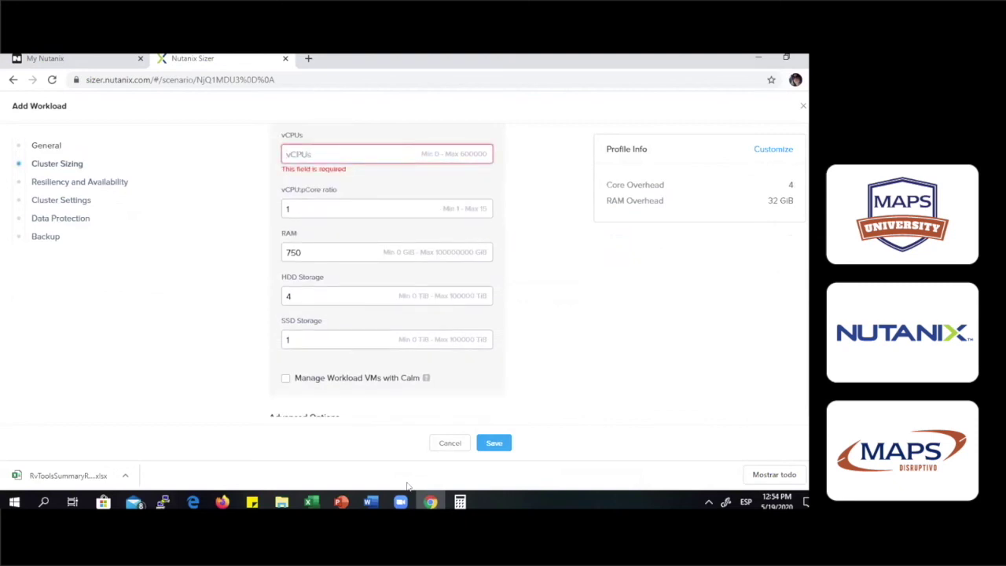
left_click(312, 503)
left_click(342, 454)
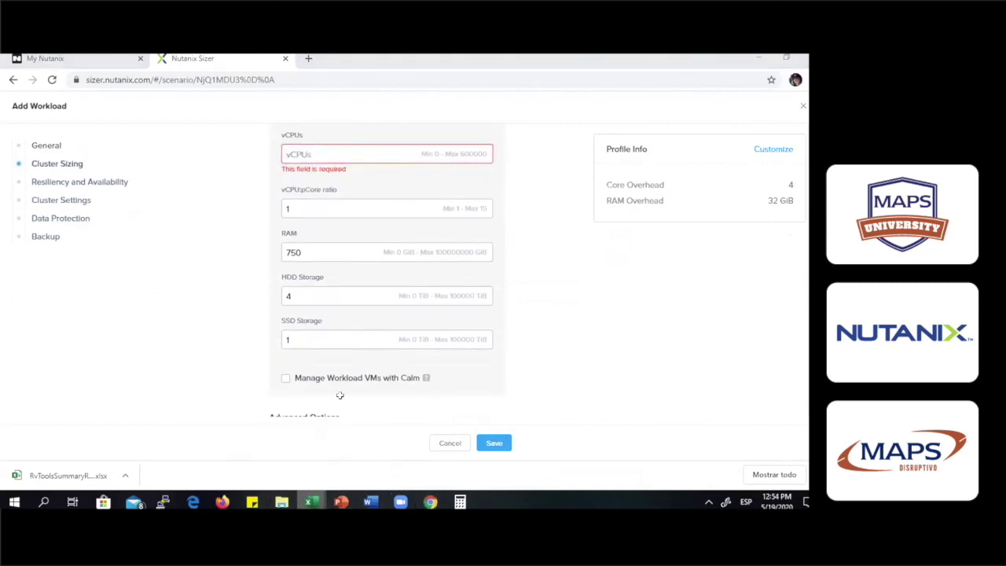
key("alt+Tab")
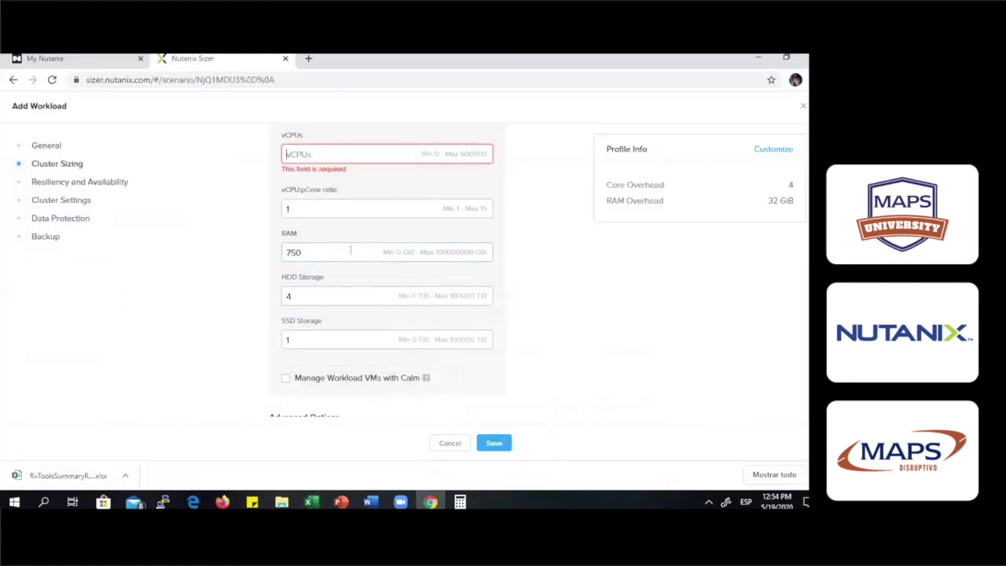
key("BackSpace")
type("20")
left_click(315, 151)
type("20")
Check the recommended vCPU:pCPU reuse rates on the PowerPoint slide and set the workload's vCPU:pCore ratio to 4.
left_click_drag(310, 198, 276, 201)
key("BackSpace")
left_click(311, 501)
left_click(393, 475)
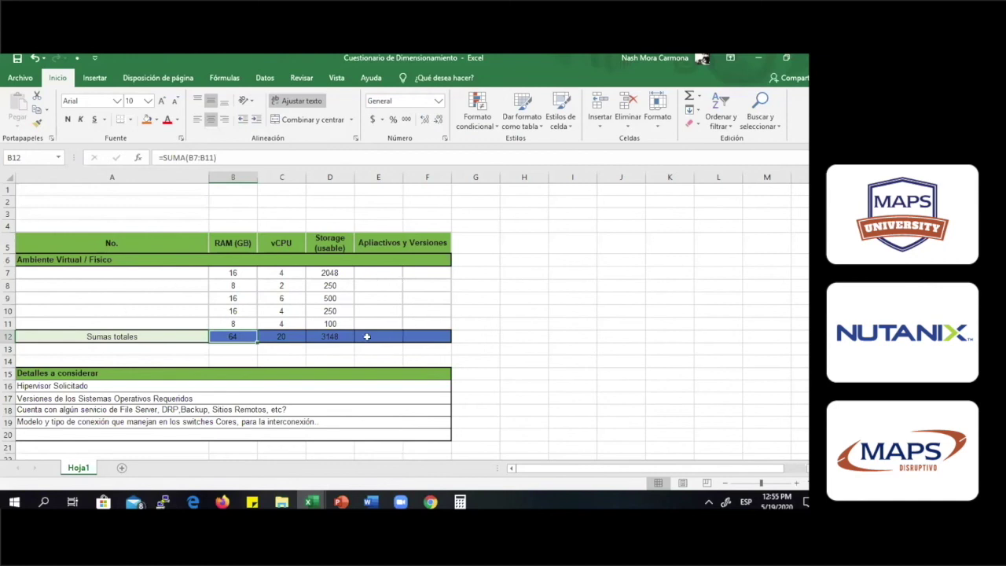
left_click(340, 501)
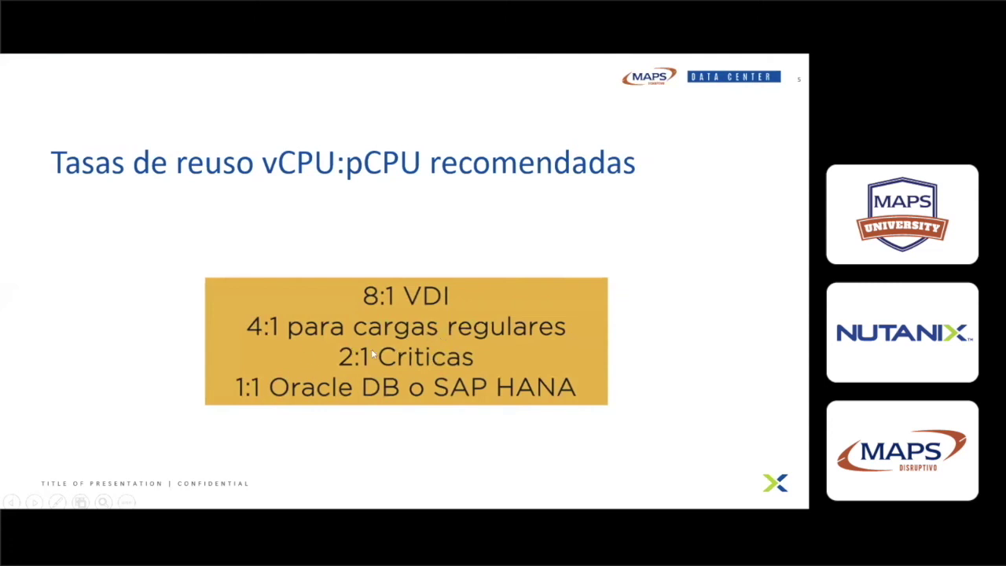
key("alt+Tab")
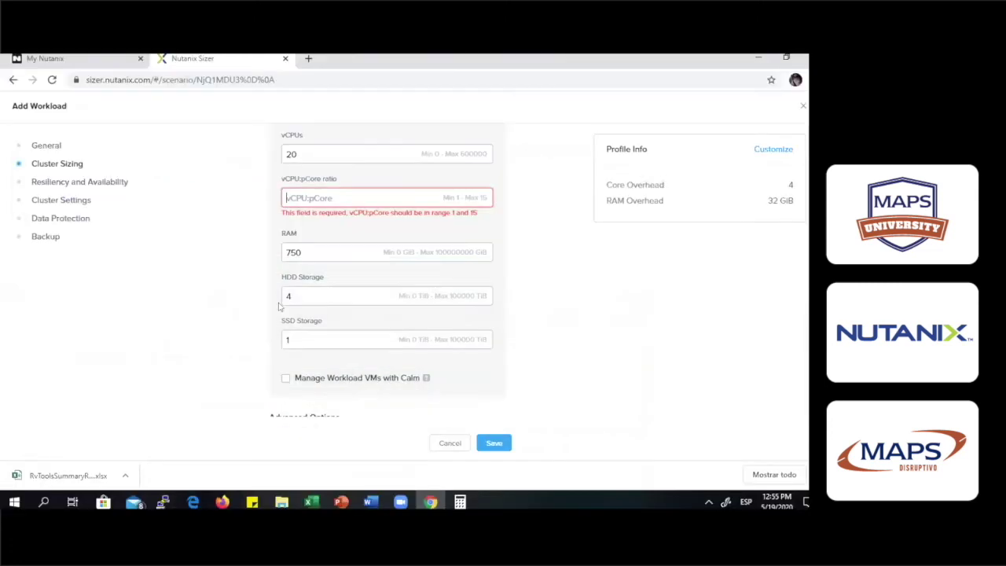
type("4")
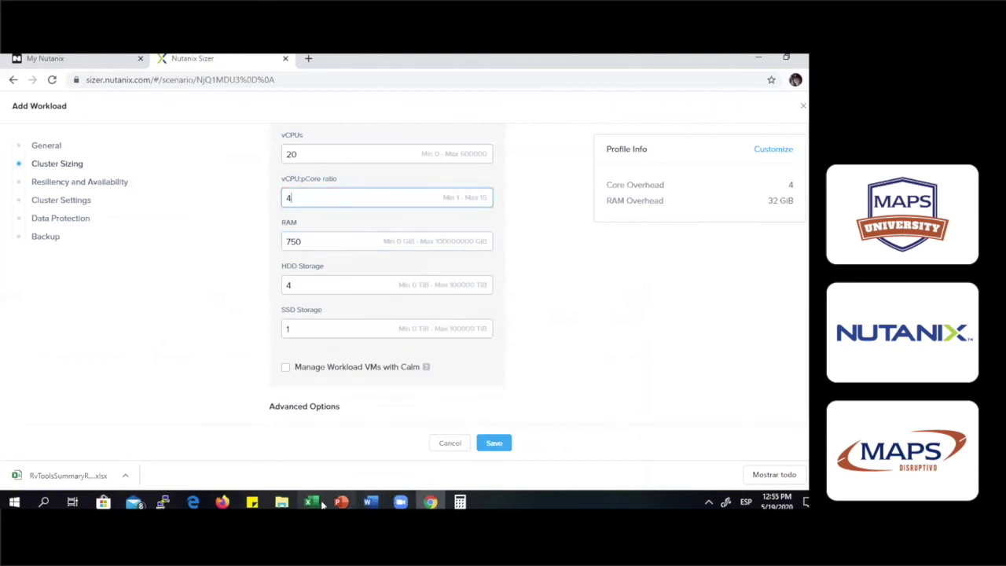
Check the RAM total in Cuestionario de Dimensionamiento and set the workload's RAM to 64 GiB.
mouse_move(314, 503)
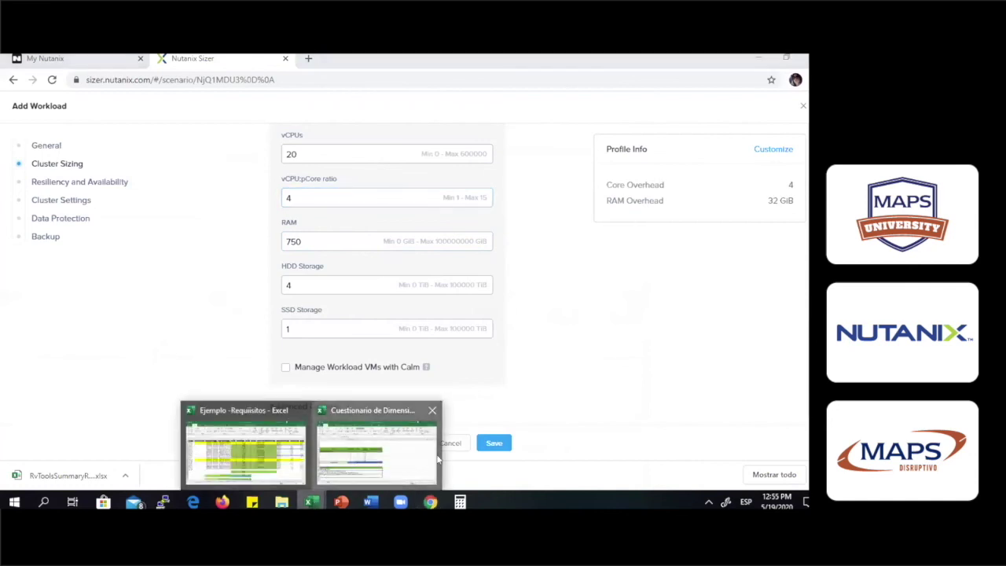
left_click(437, 459)
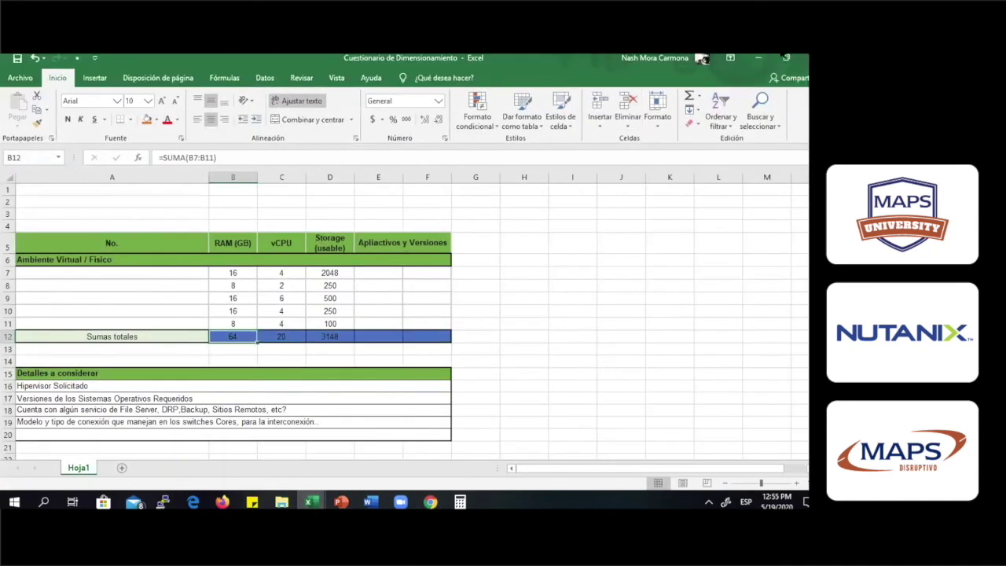
left_click(757, 58)
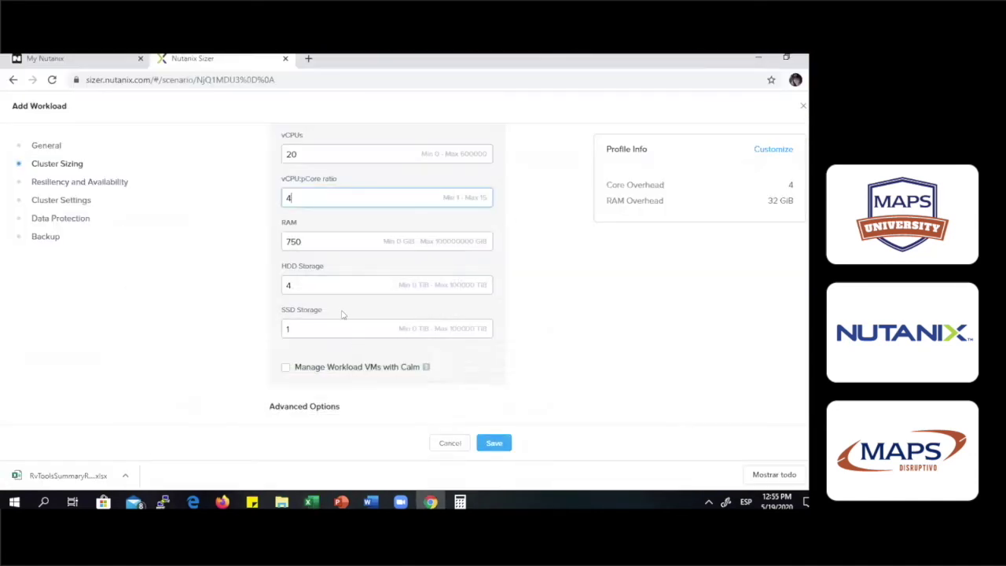
double_click(318, 243)
type("64")
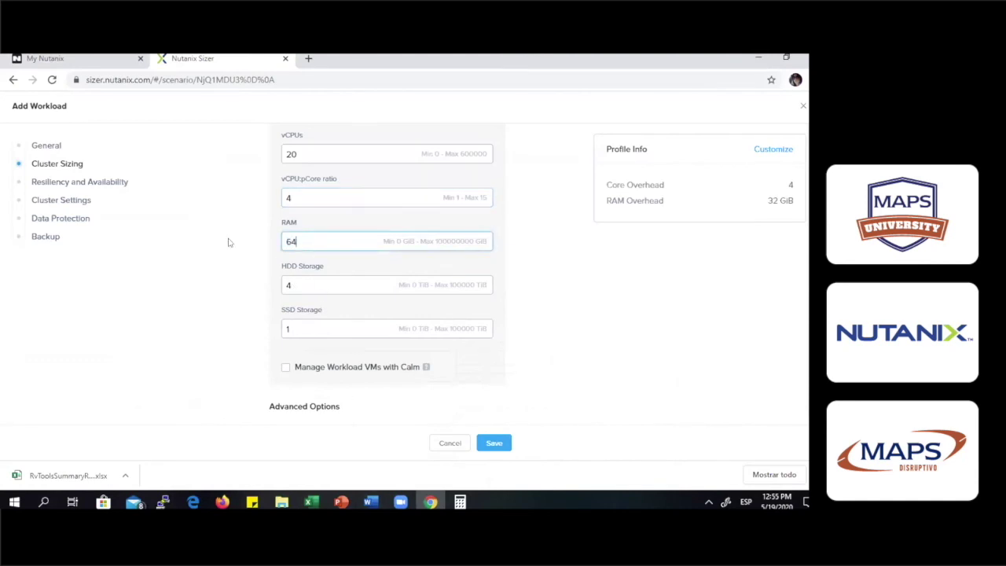
Check the storage total in the Excel questionnaire and set the workload's HDD storage to 3 TiB.
left_click(311, 288)
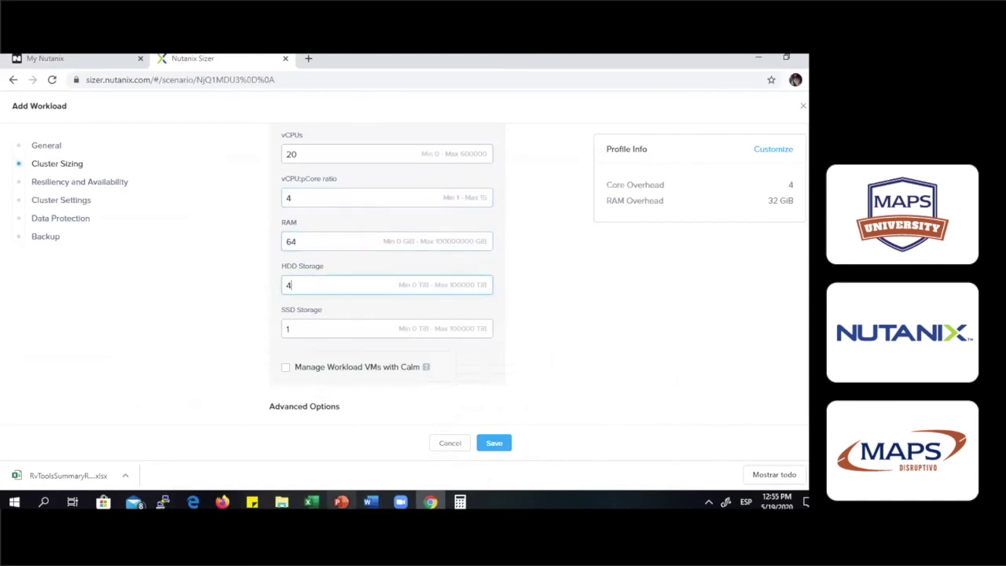
left_click(312, 503)
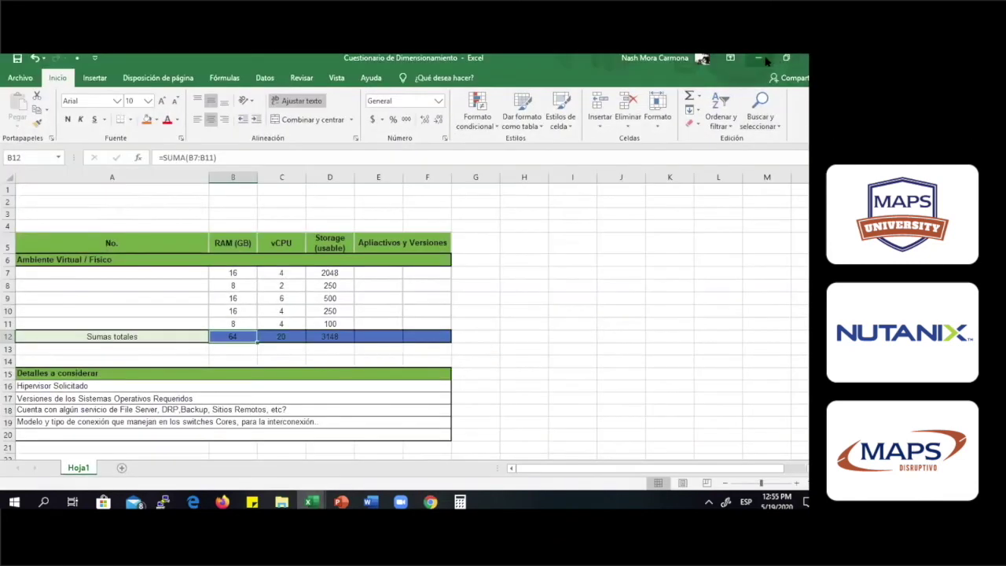
key("alt+Tab")
left_click_drag(301, 283, 282, 286)
type("3")
Multiply 3 by 0.20 in Calculator and set the workload's SSD storage to .6 TiB.
left_click(298, 327)
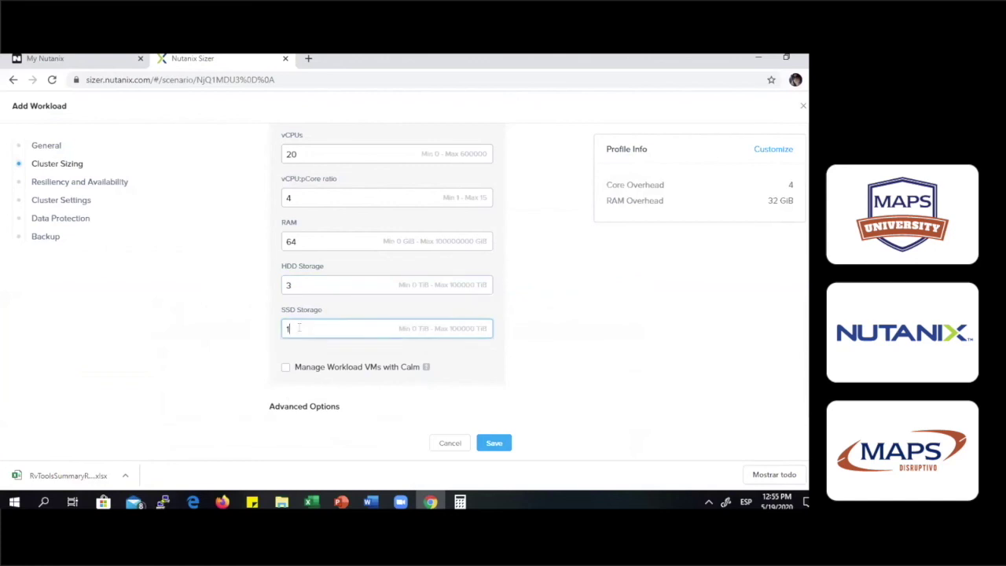
left_click(460, 502)
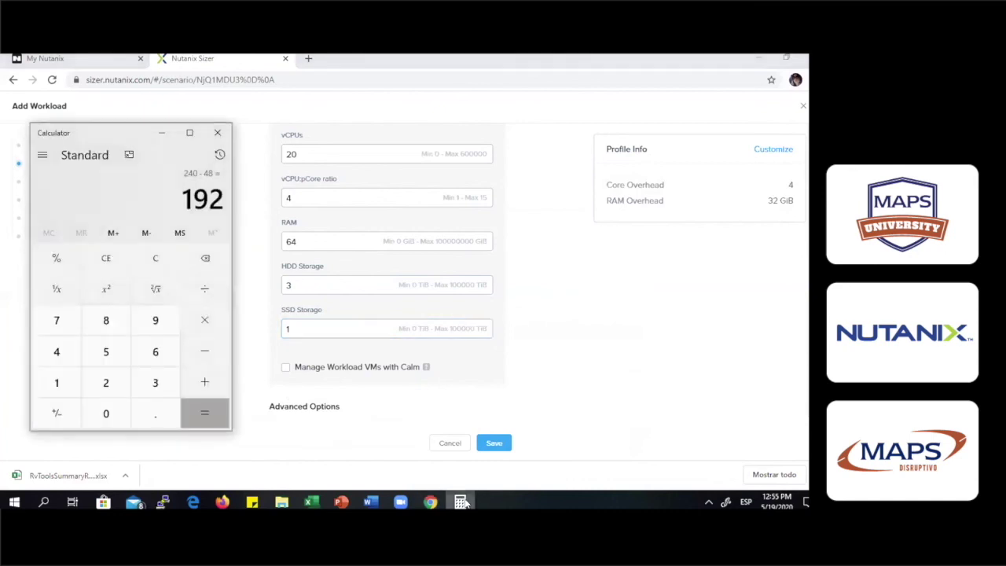
key("3")
key("asterisk")
type("0.20")
key("Return")
left_click(161, 132)
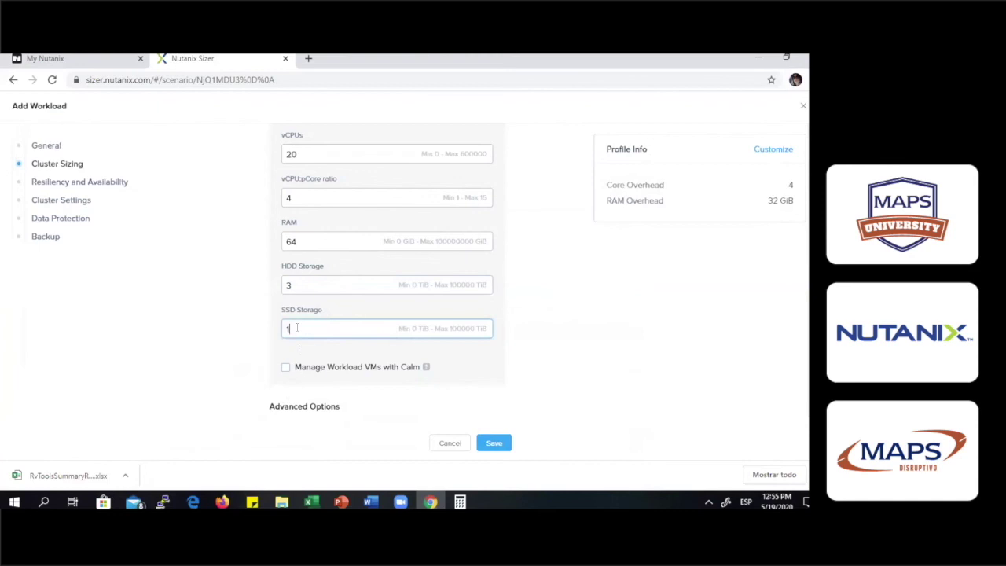
key("BackSpace")
type(".6")
Review the advanced resiliency and compression options, keep their defaults and save the workload.
scroll(321, 316, "down", 2)
scroll(330, 275, "down", 1)
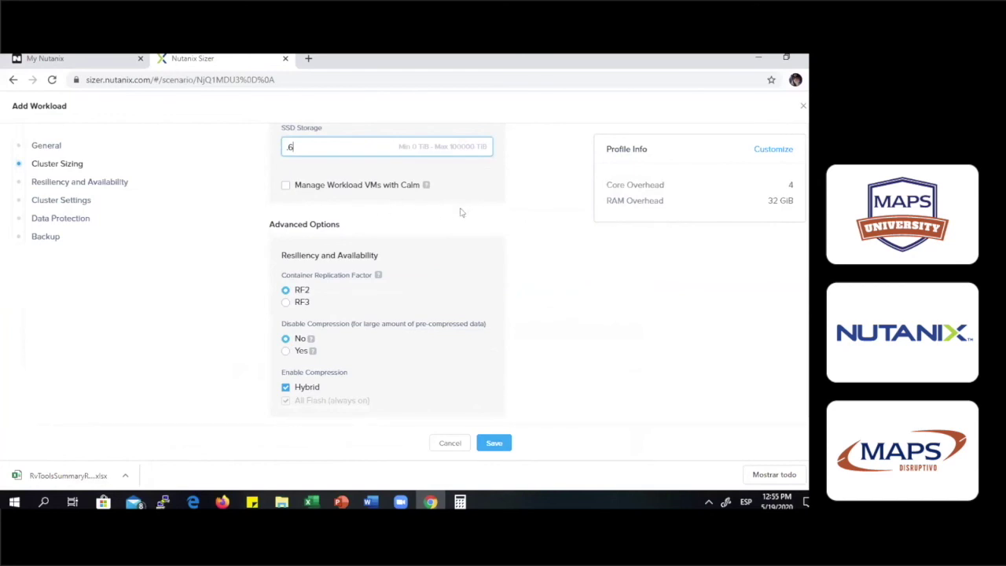
scroll(519, 327, "down", 1)
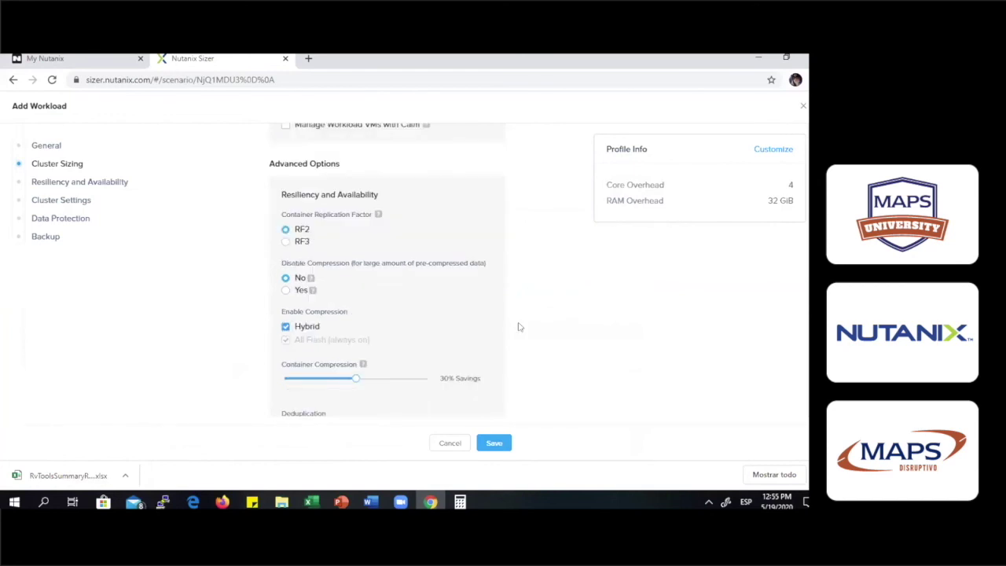
scroll(519, 326, "down", 3)
left_click(483, 445)
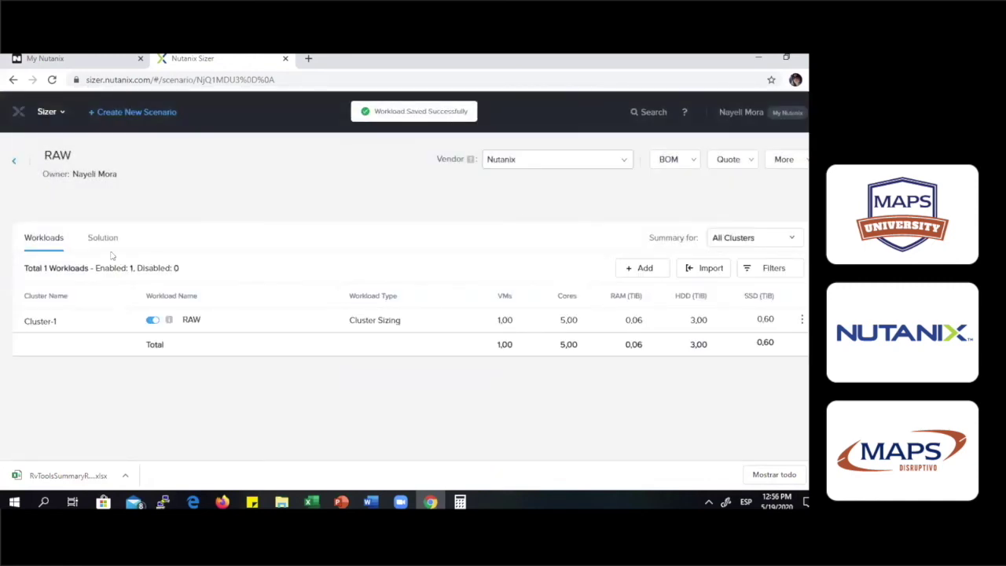
Examine the RAW scenario's solution, including the sizing summary, failover capacity, hardware summary and sizing details.
left_click(104, 238)
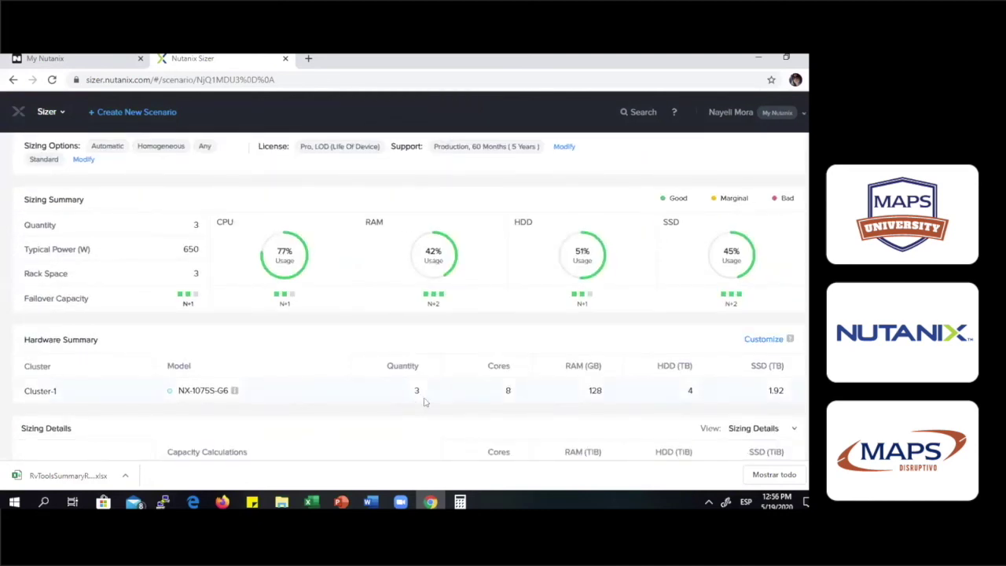
scroll(411, 386, "down", 1)
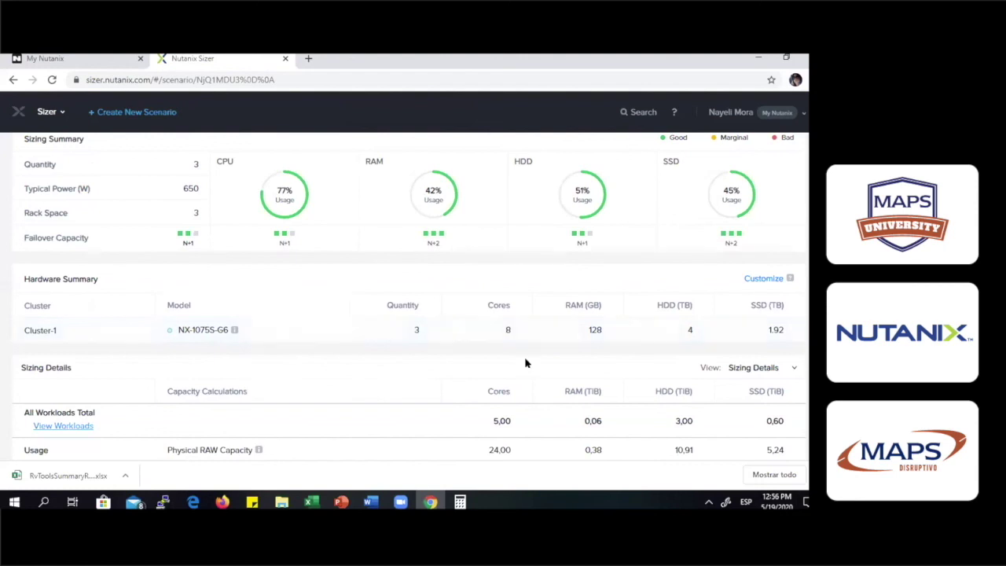
scroll(530, 330, "down", 1)
scroll(651, 272, "up", 4)
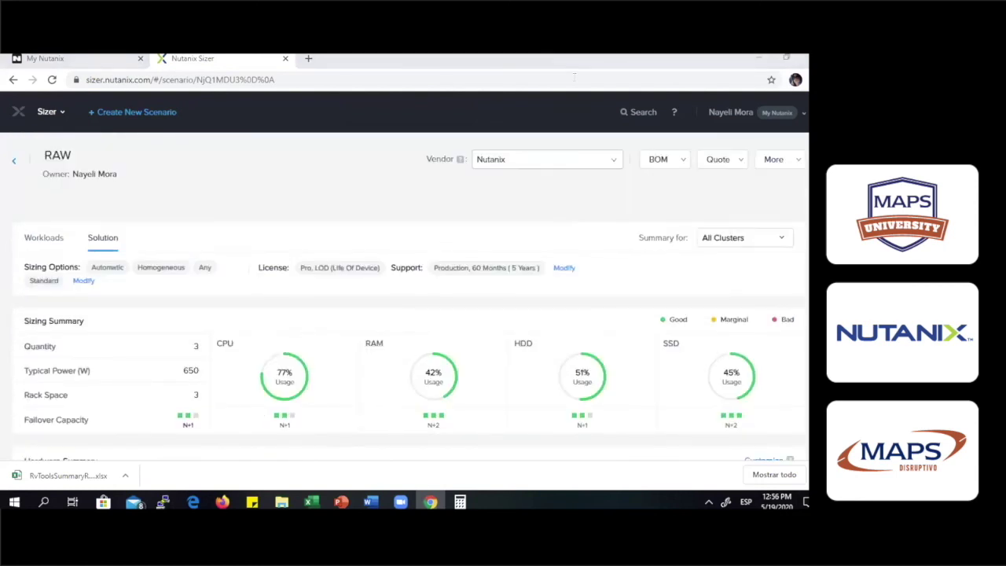
scroll(303, 300, "down", 1)
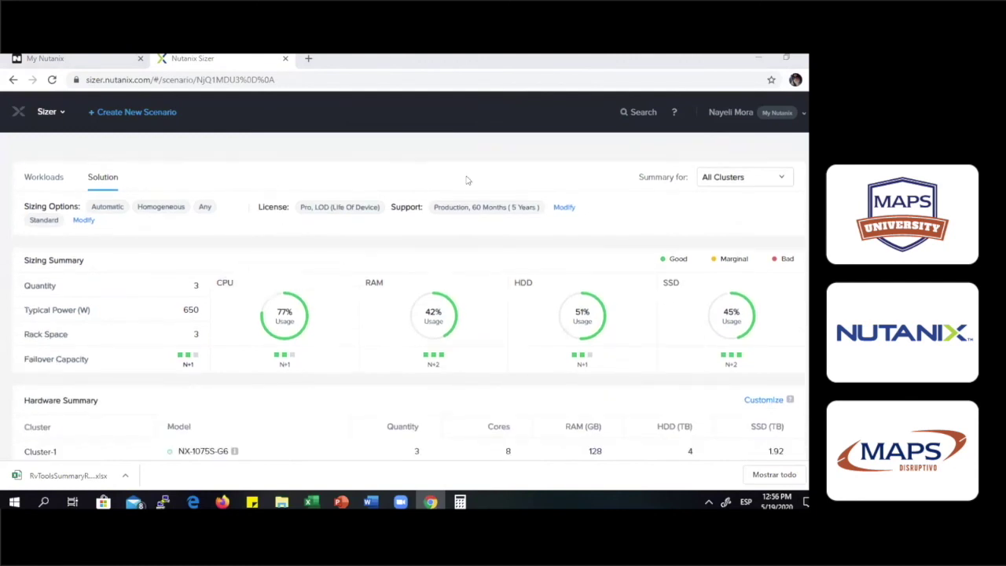
scroll(364, 259, "down", 3)
scroll(363, 260, "up", 3)
scroll(487, 330, "down", 4)
scroll(519, 366, "down", 1)
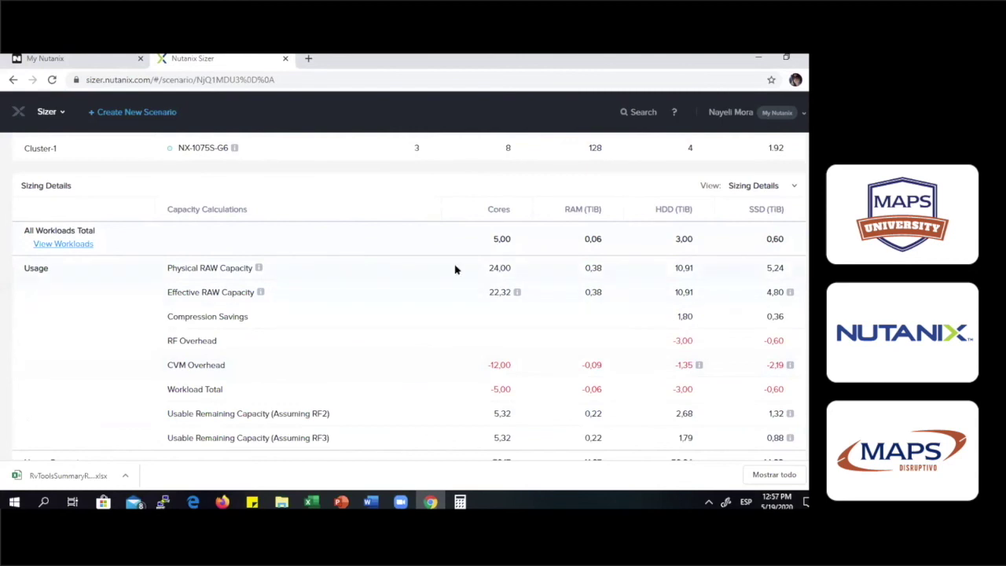
scroll(363, 258, "up", 1)
scroll(363, 258, "up", 2)
Examine the node model, effective RAW capacity and CVM overhead breakdowns, then review the sizing and hardware summaries again.
mouse_move(233, 209)
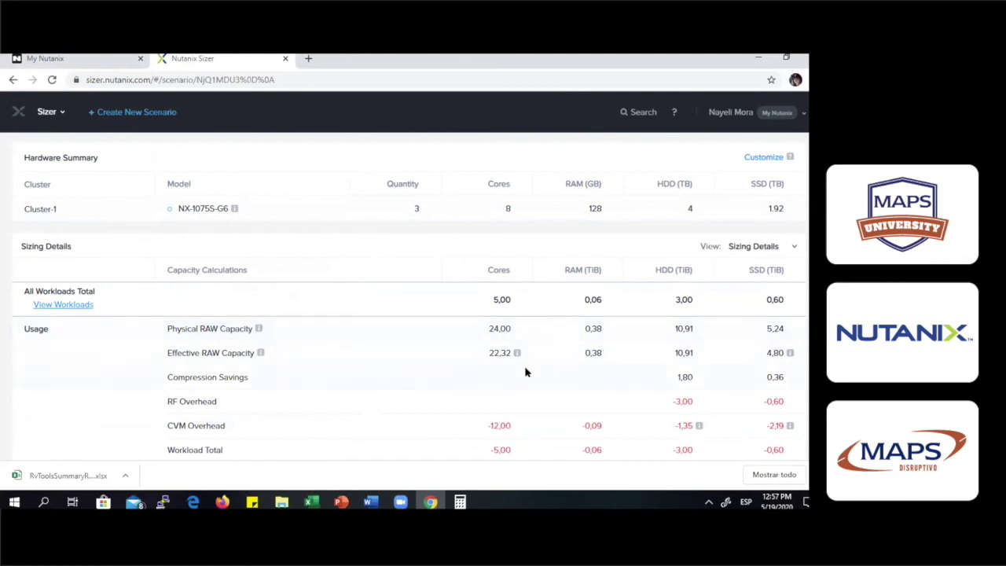
mouse_move(515, 355)
mouse_move(789, 353)
scroll(664, 338, "down", 1)
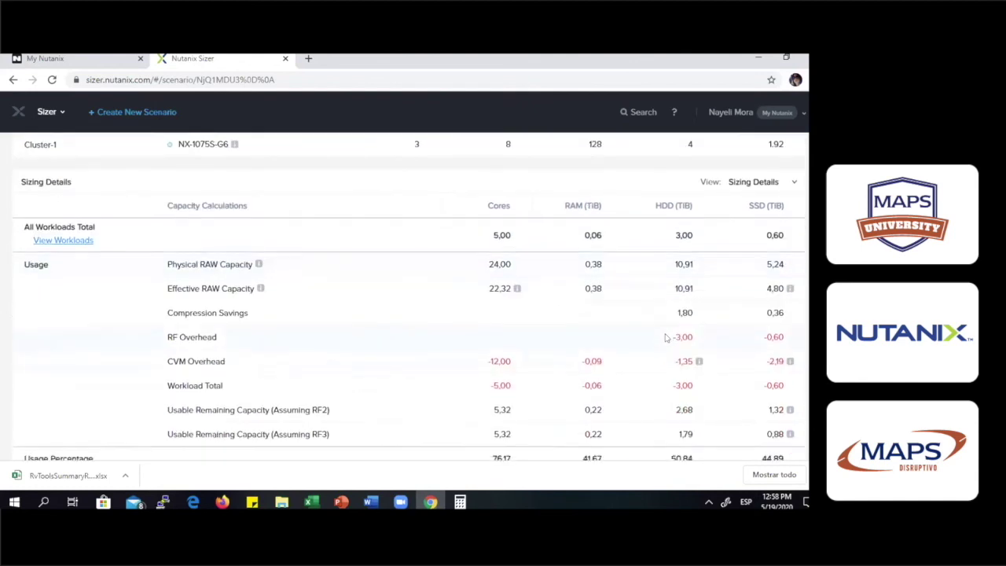
scroll(664, 338, "down", 1)
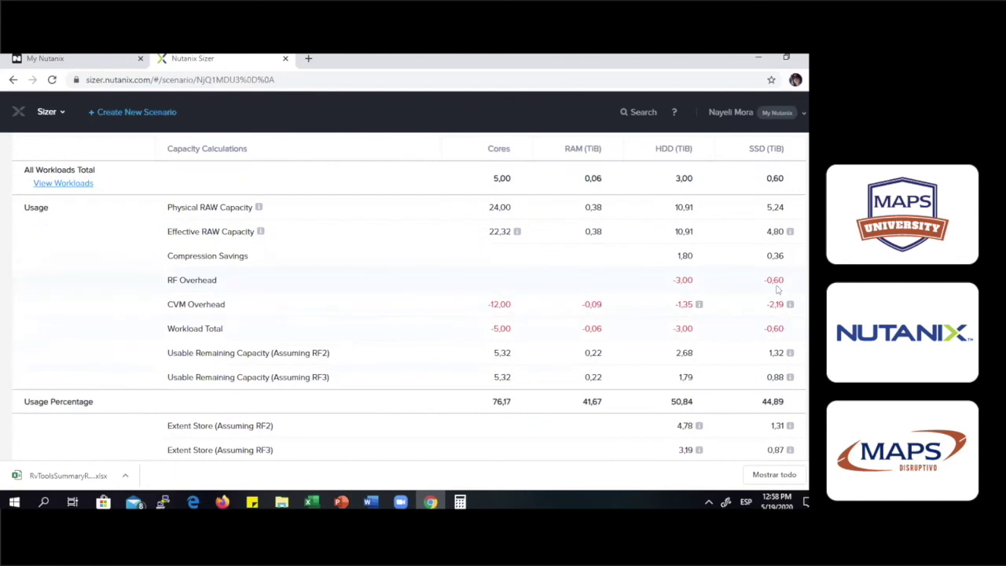
mouse_move(696, 305)
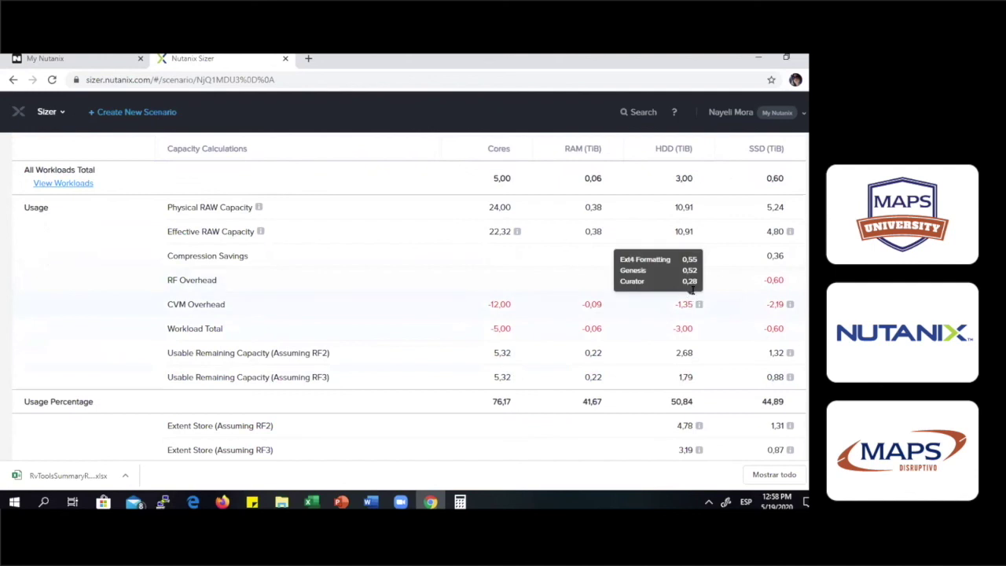
scroll(584, 282, "up", 1)
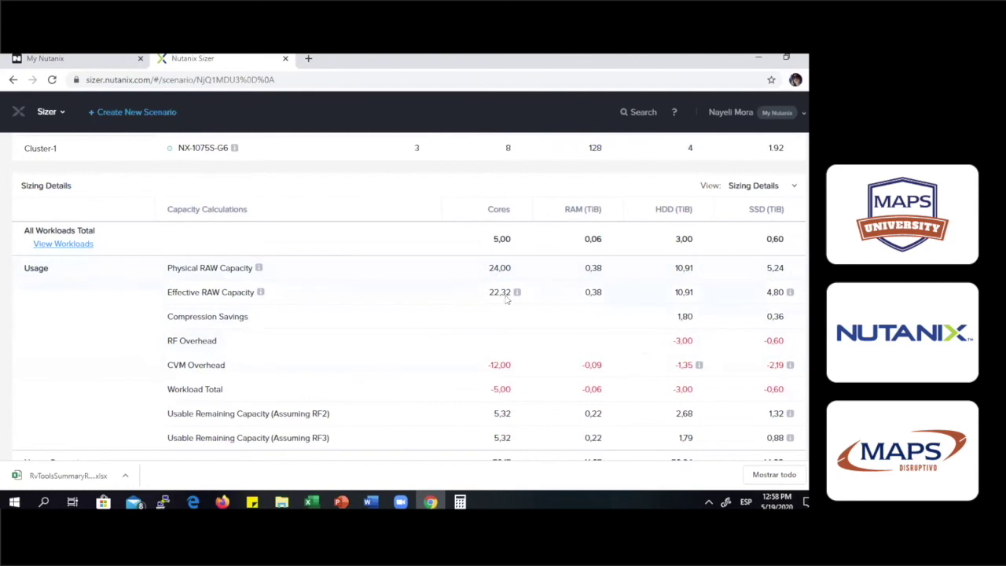
mouse_move(516, 293)
left_click_drag(482, 292, 578, 296)
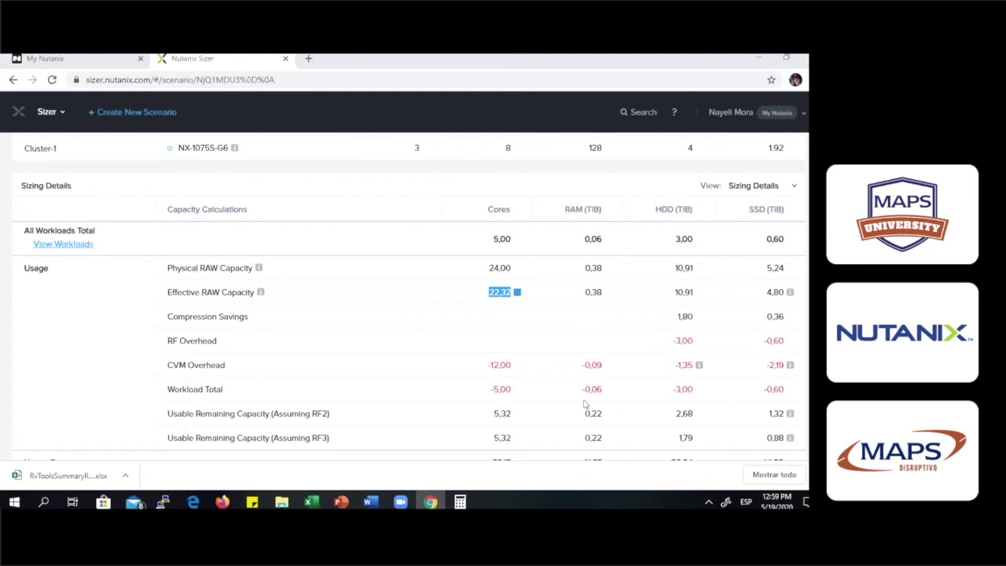
scroll(584, 404, "up", 10)
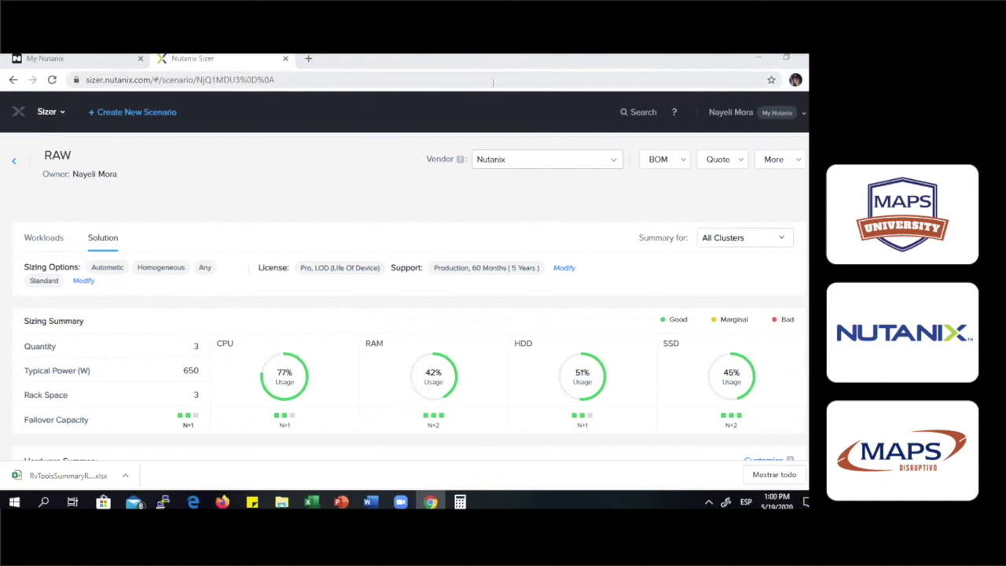
scroll(431, 309, "down", 2)
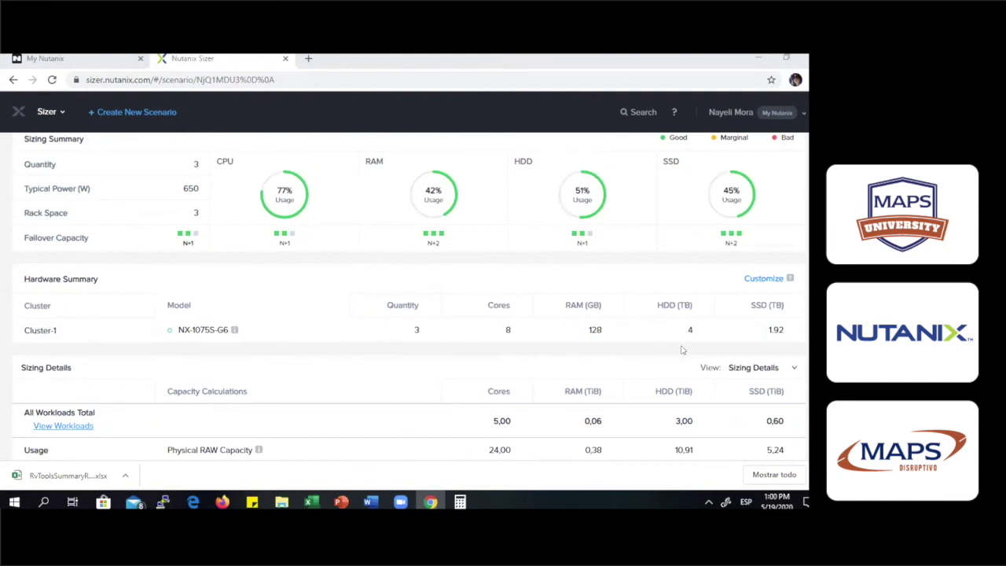
Check the NX-1075S-G6 node's disk specifications and calculate the cluster's HDD capacity in Calculator as 2*2, multiplied by 3.
double_click(223, 330)
mouse_move(234, 330)
left_click(271, 337)
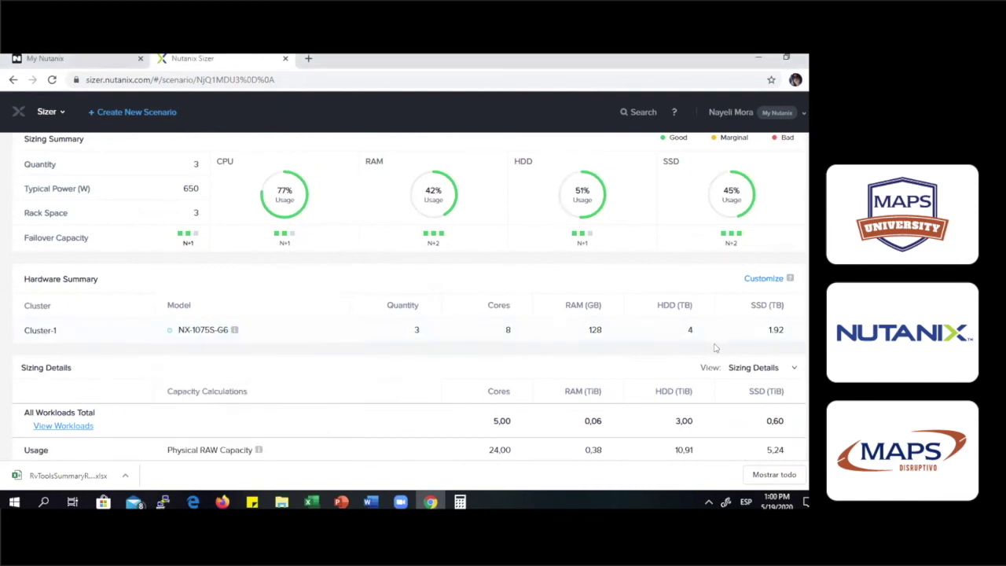
scroll(253, 372, "down", 2)
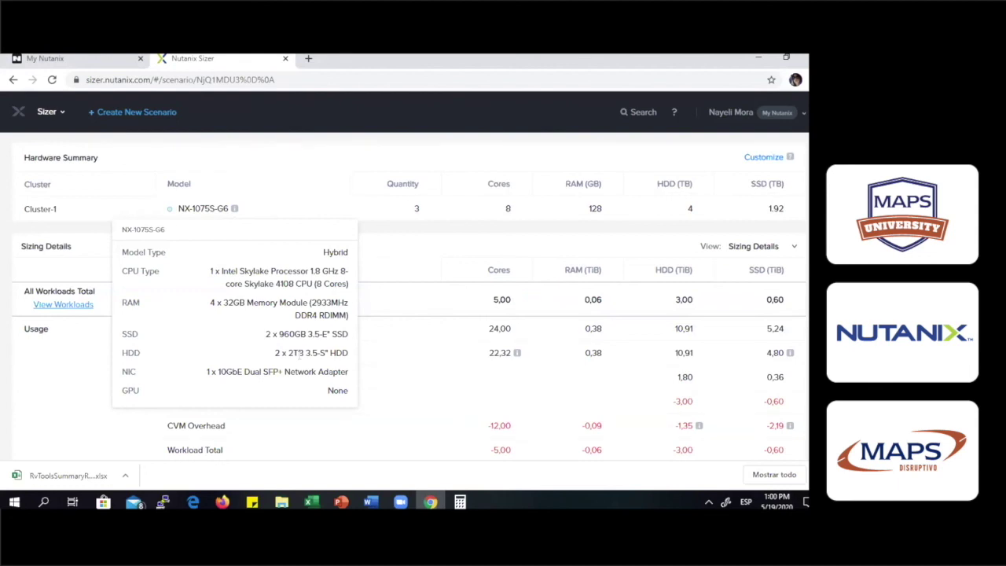
left_click(460, 501)
type("2*2")
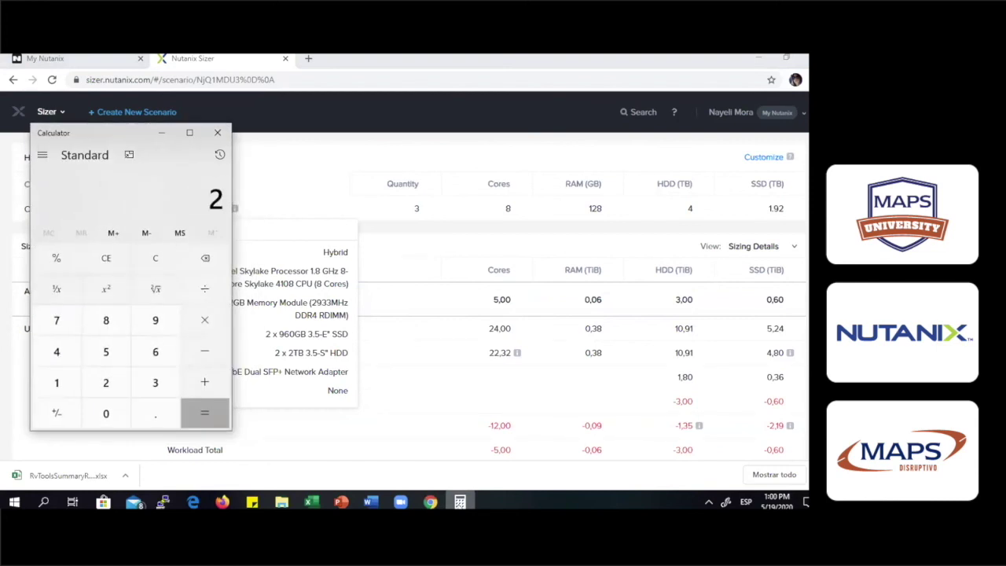
key("Return")
type("*3")
key("Return")
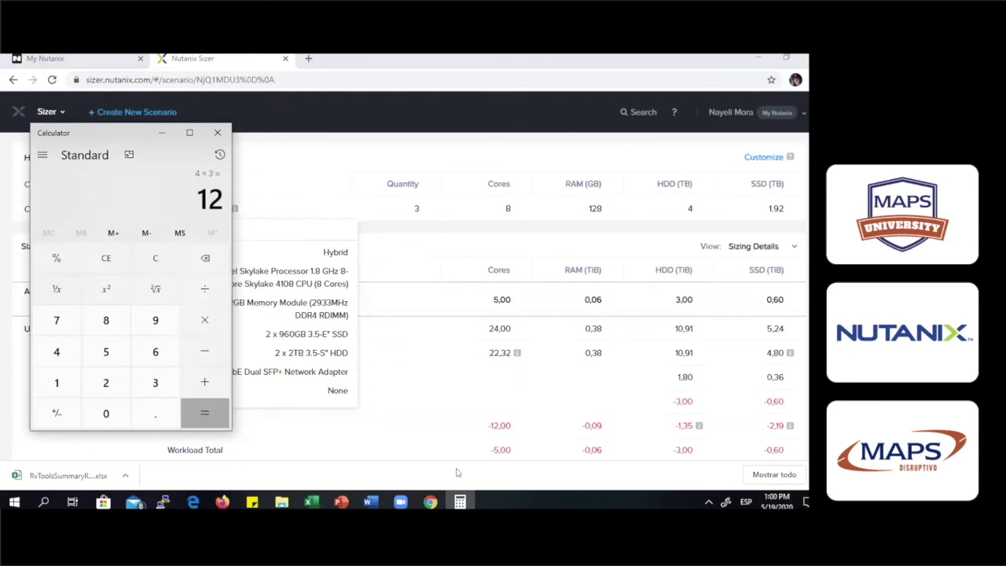
left_click(400, 343)
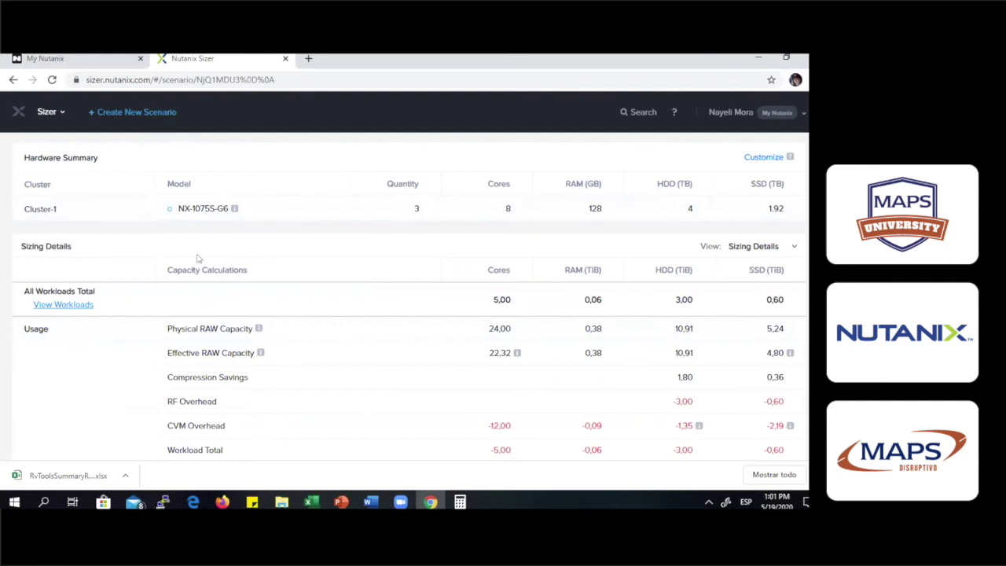
In the Laboratorio-MAPS scenario, disable the workloads SVT_X-Large CPU X-Large RAM and SVT_XX-Large CPU Medium RAM.
left_click(311, 501)
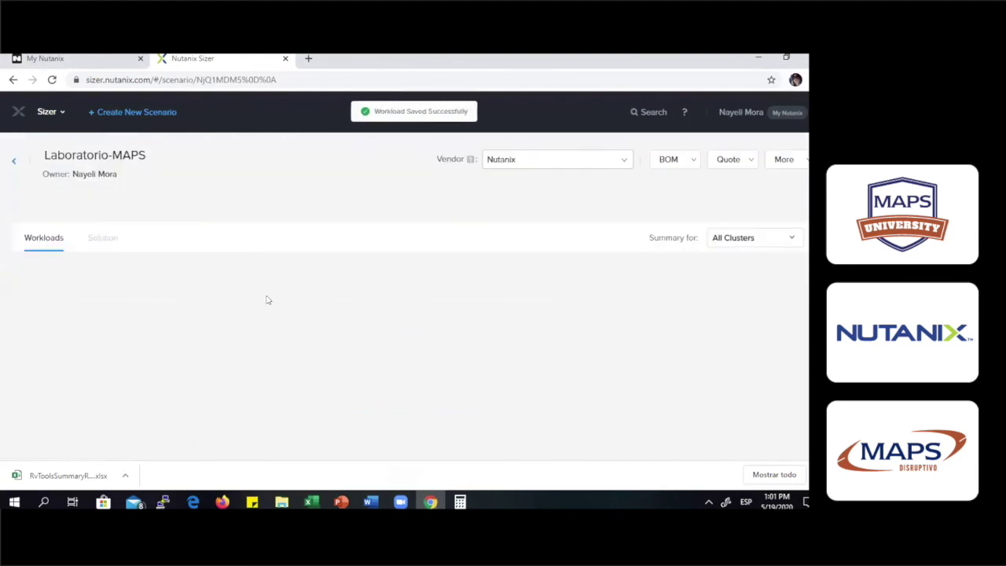
scroll(265, 298, "down", 3)
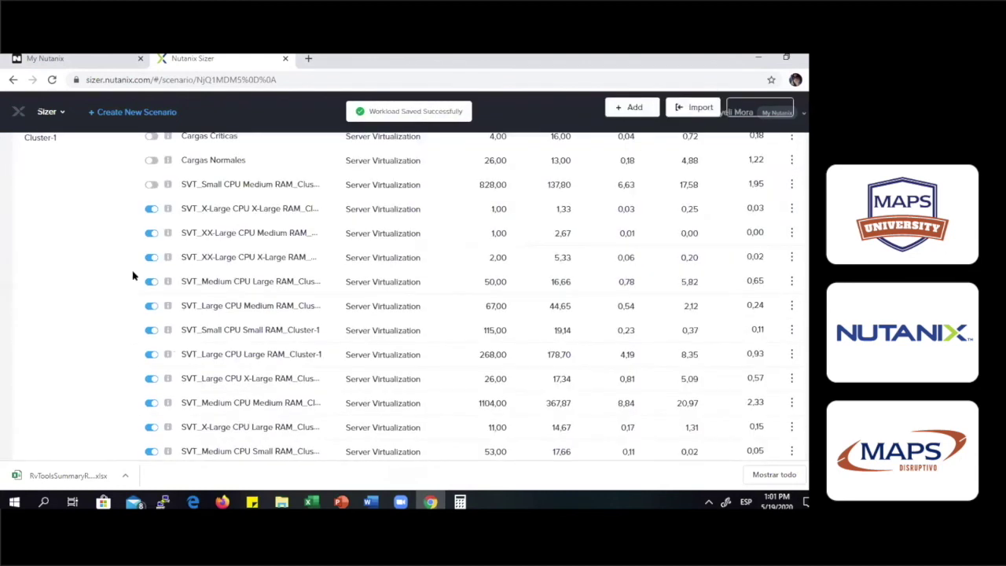
left_click(150, 209)
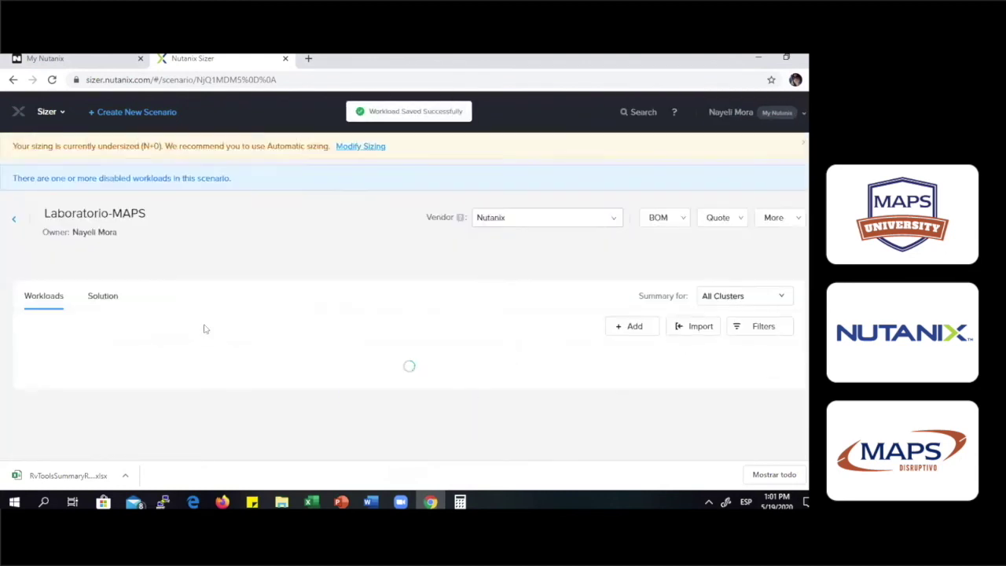
scroll(202, 325, "down", 5)
scroll(202, 322, "up", 2)
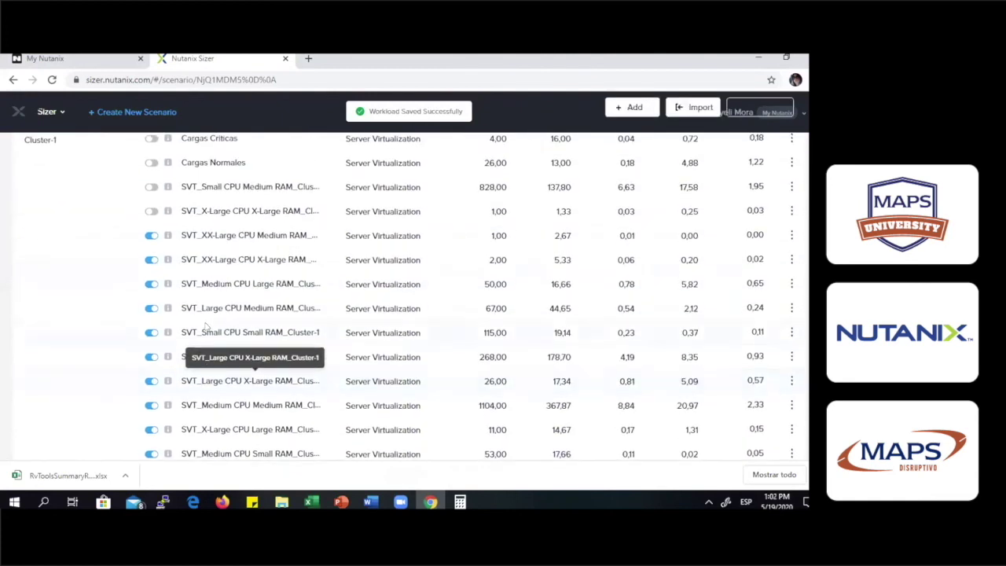
scroll(203, 322, "up", 2)
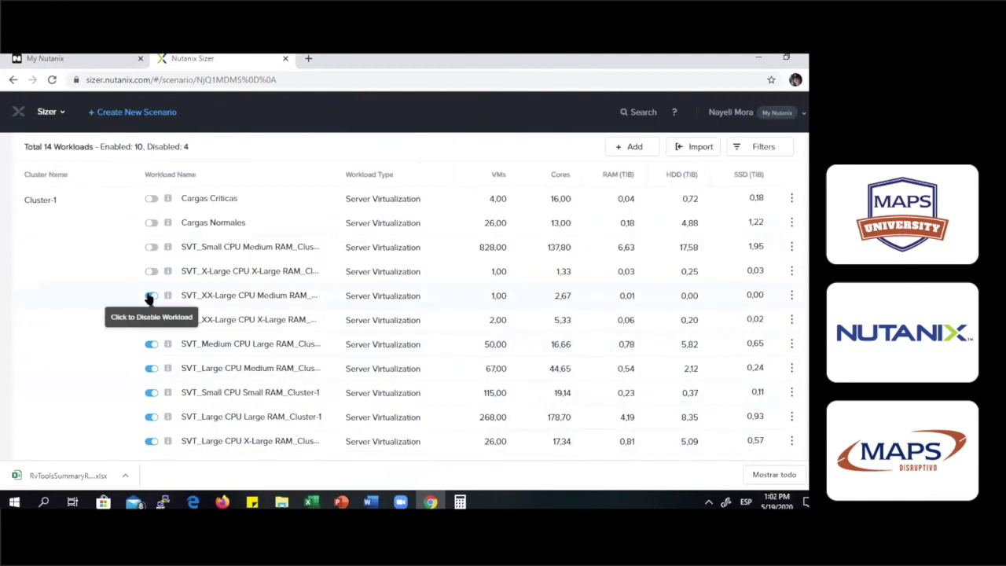
left_click(150, 295)
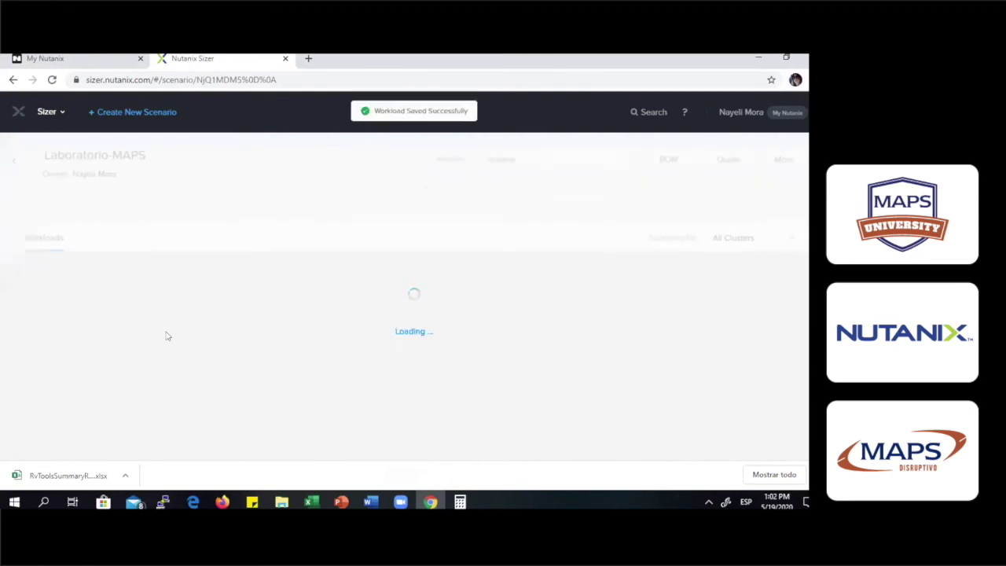
Disable the SVT_XX-Large CPU X-Large RAM workload and enable Cargas Criticas and Cargas Normales.
scroll(161, 275, "down", 8)
left_click(149, 201)
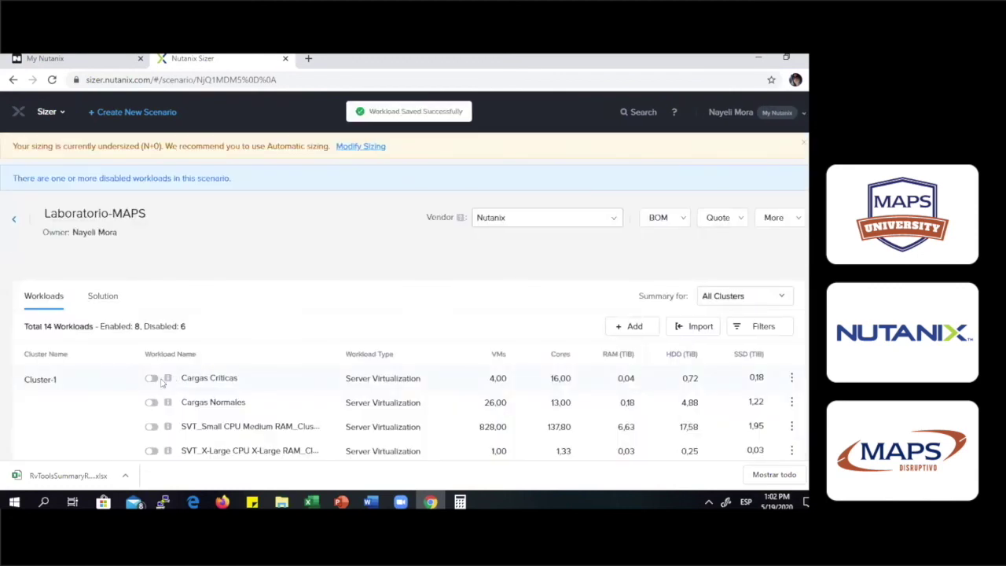
left_click(151, 378)
left_click(161, 275)
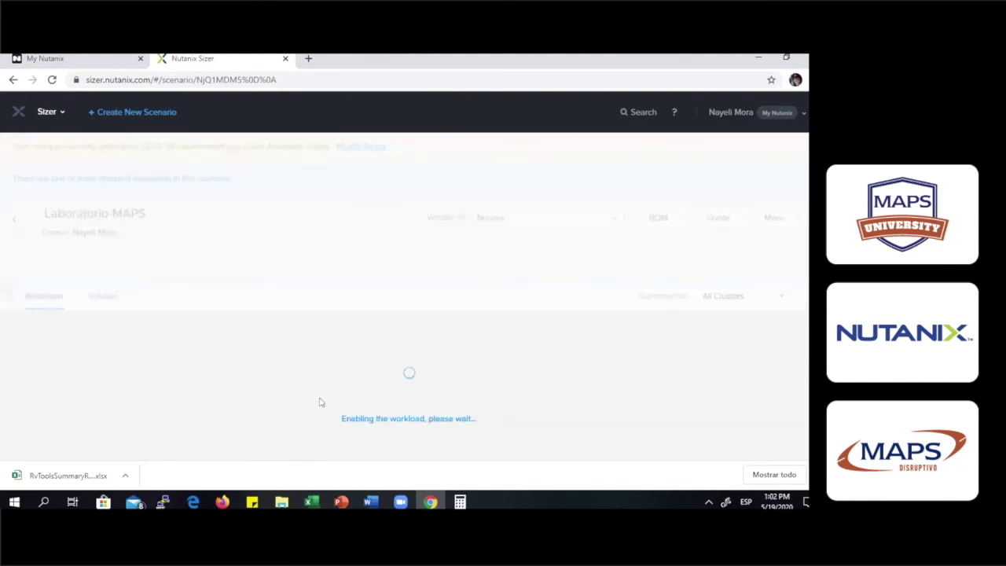
Disable the six SVT workloads listed from Medium CPU Large RAM through Medium CPU Medium RAM.
scroll(148, 229, "down", 4)
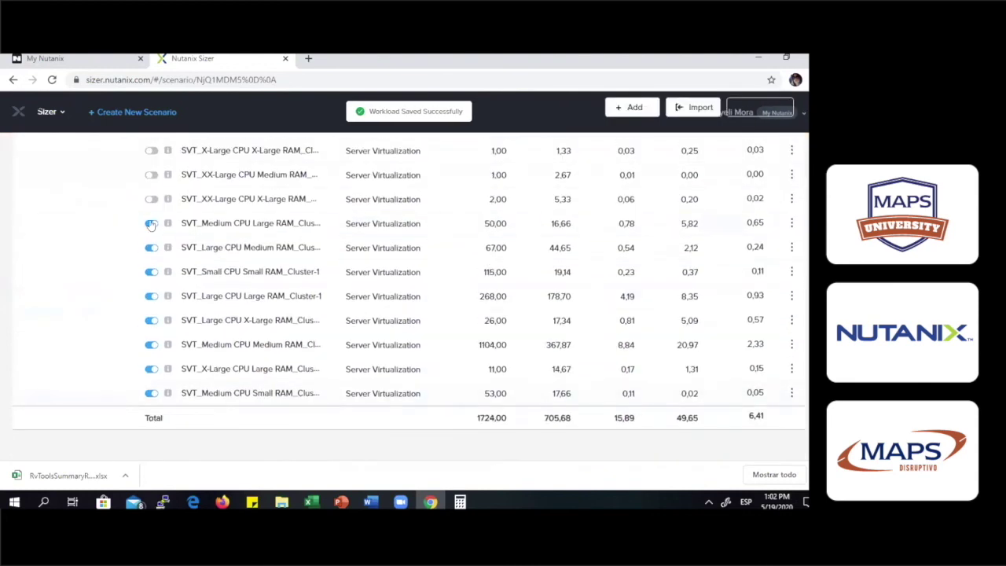
left_click(151, 224)
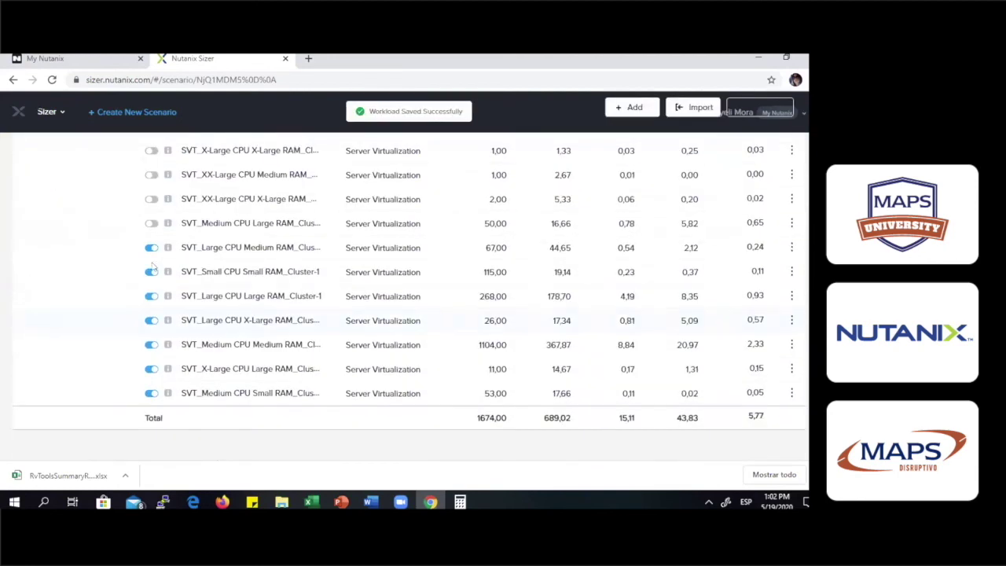
left_click(151, 271)
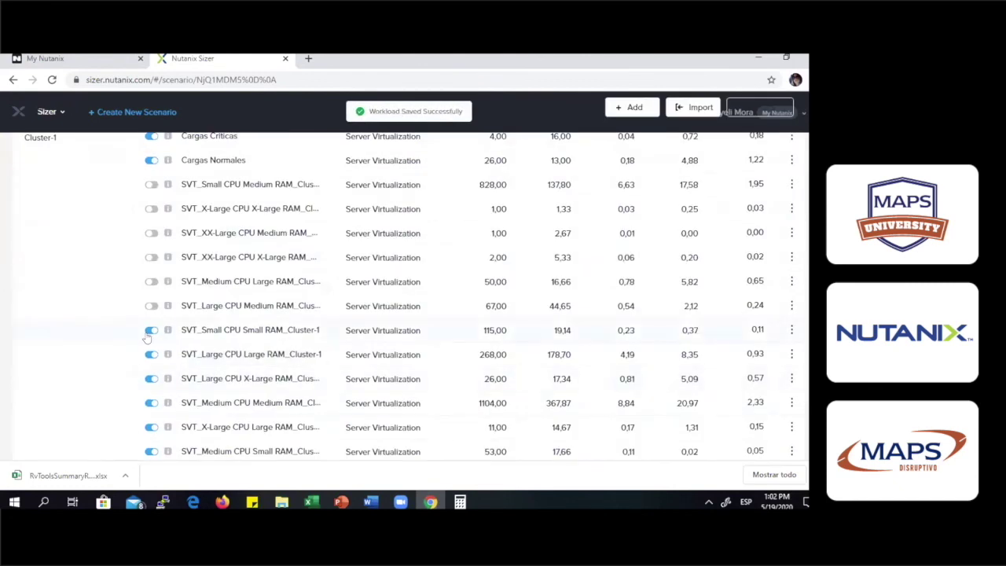
left_click(149, 333)
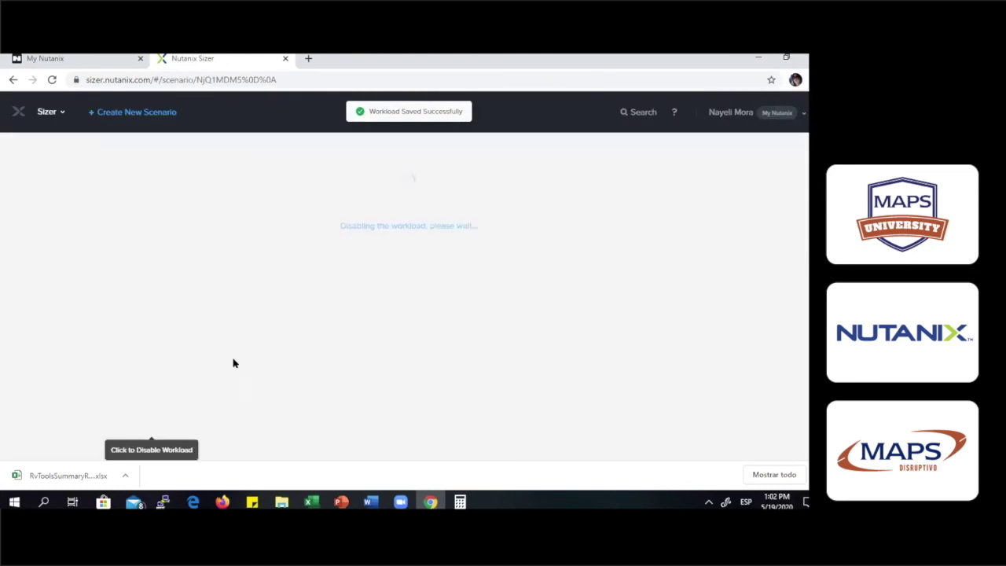
left_click(266, 424)
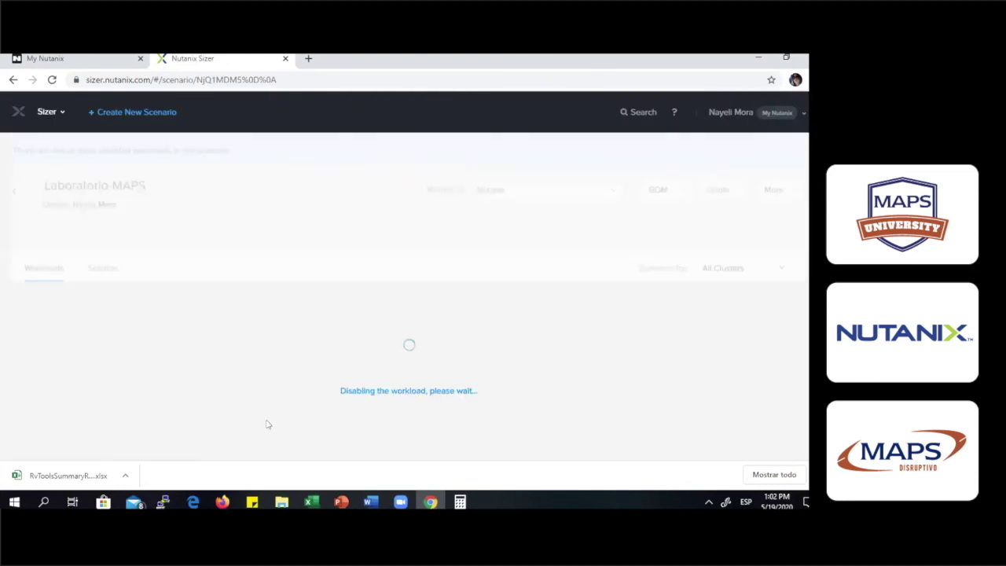
left_click(267, 353)
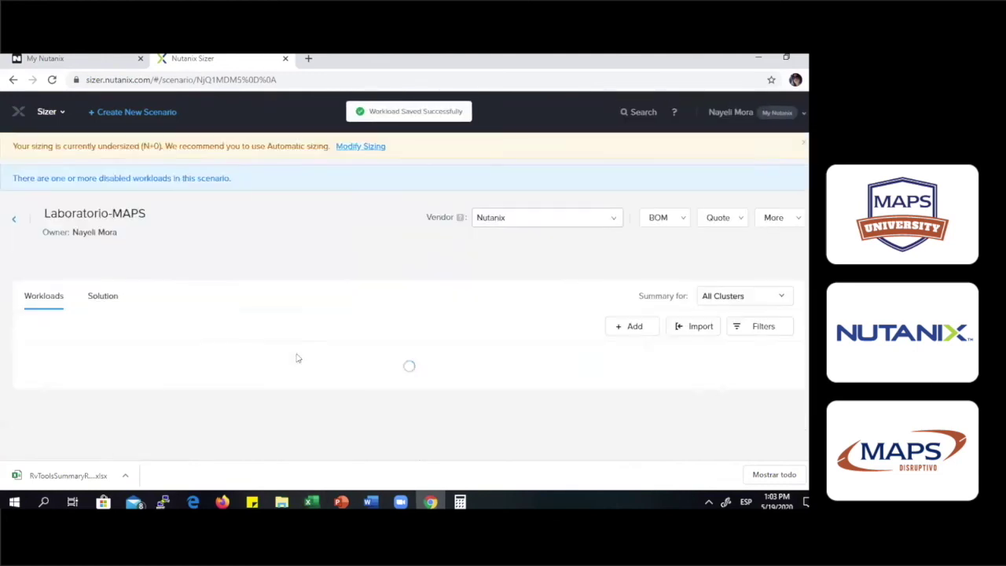
Disable the last two SVT workloads, X-Large CPU Large RAM and Medium CPU Small RAM.
scroll(194, 382, "down", 3)
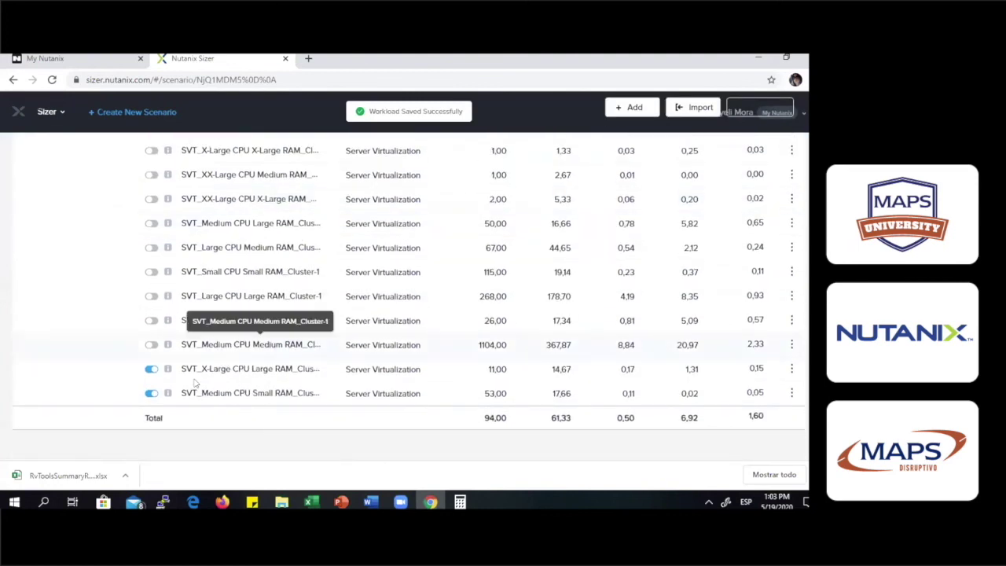
left_click(151, 368)
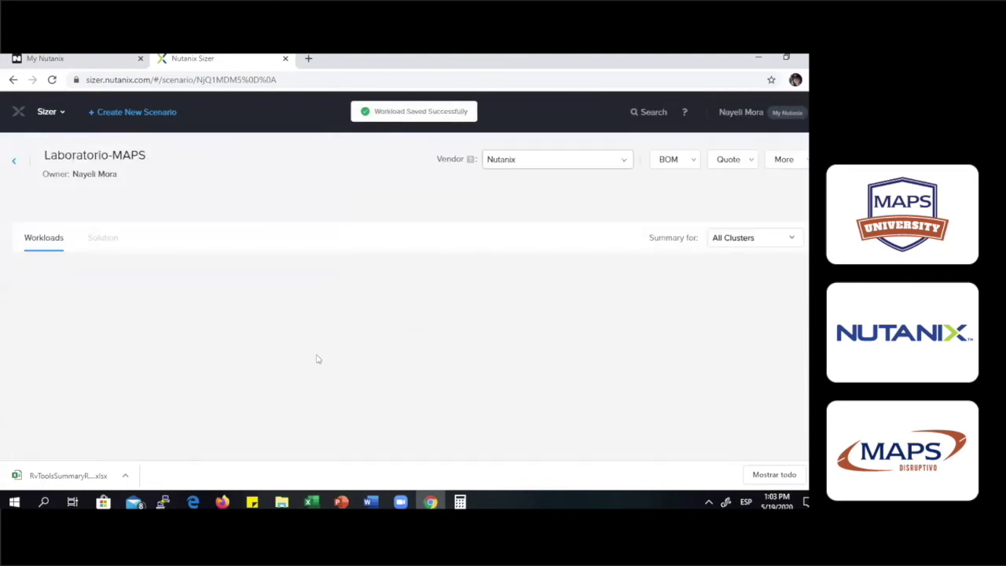
scroll(316, 359, "down", 3)
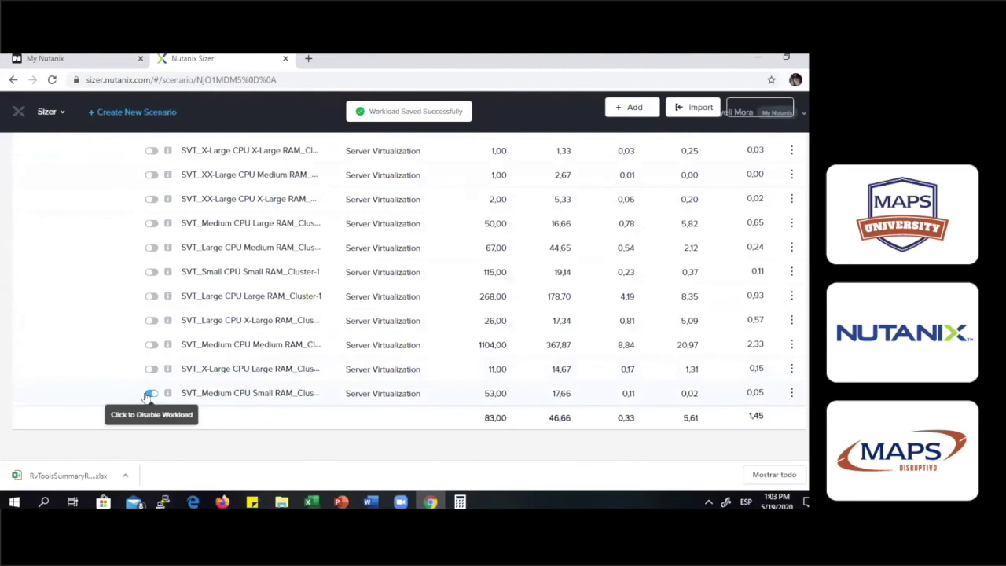
left_click(150, 393)
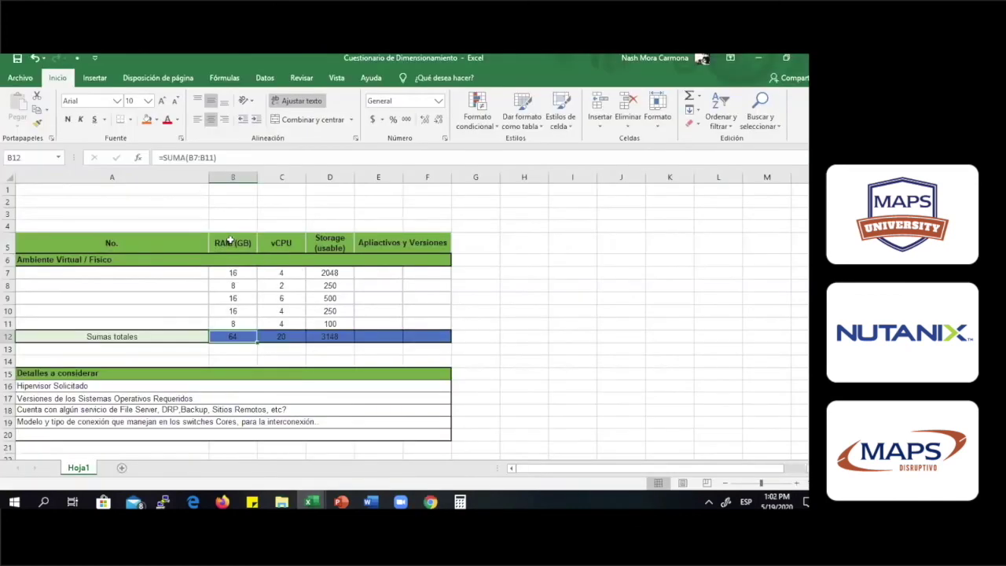
Review the RAM, vCPU and storage requirements table in the Excel sizing questionnaire.
left_click_drag(230, 240, 382, 332)
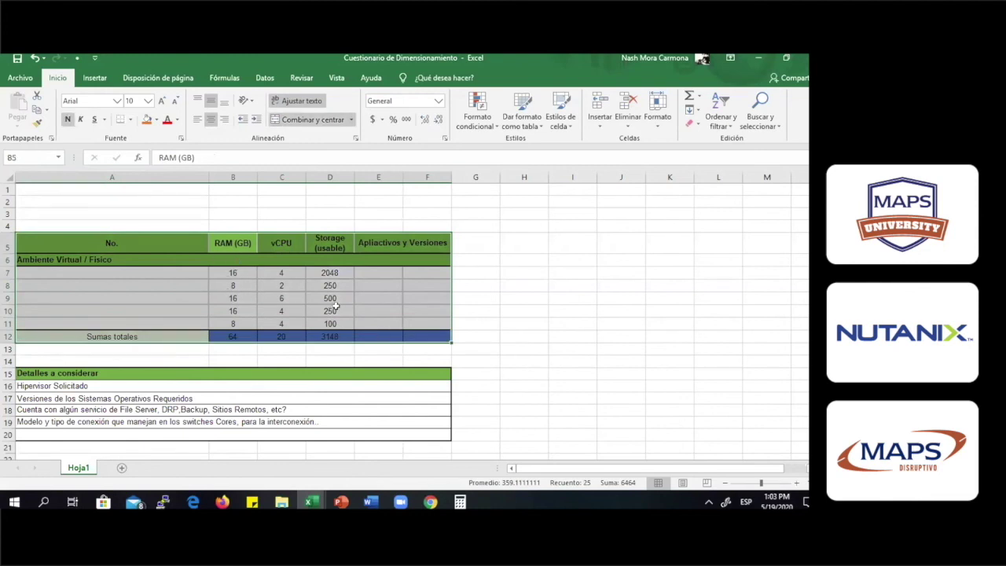
left_click(757, 57)
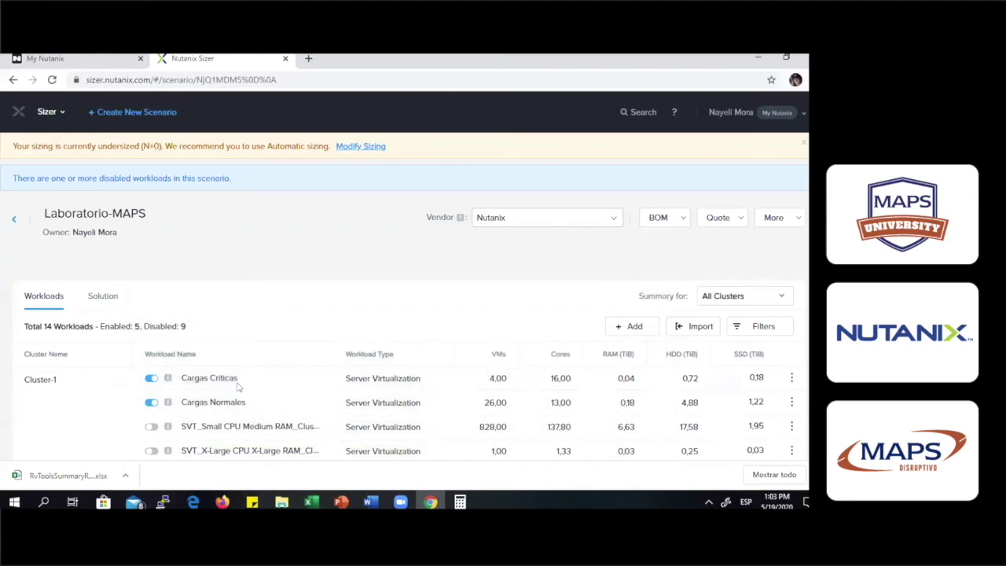
Show the Laboratorio-MAPS solution and download its BOM including Financial Analysis, Rack View, Sizing Details and Recommended SKUs.
left_click(680, 189)
left_click(108, 265)
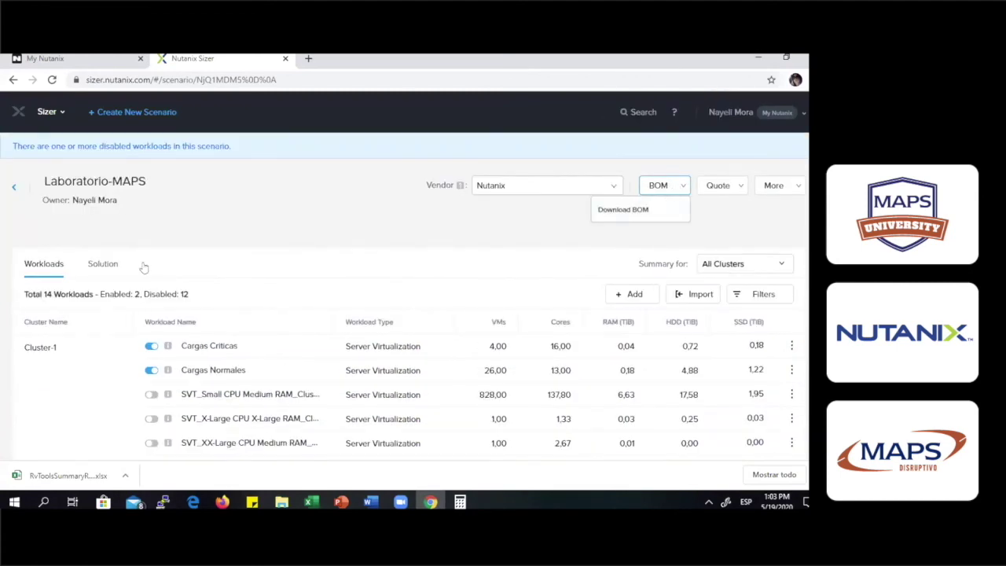
left_click(673, 187)
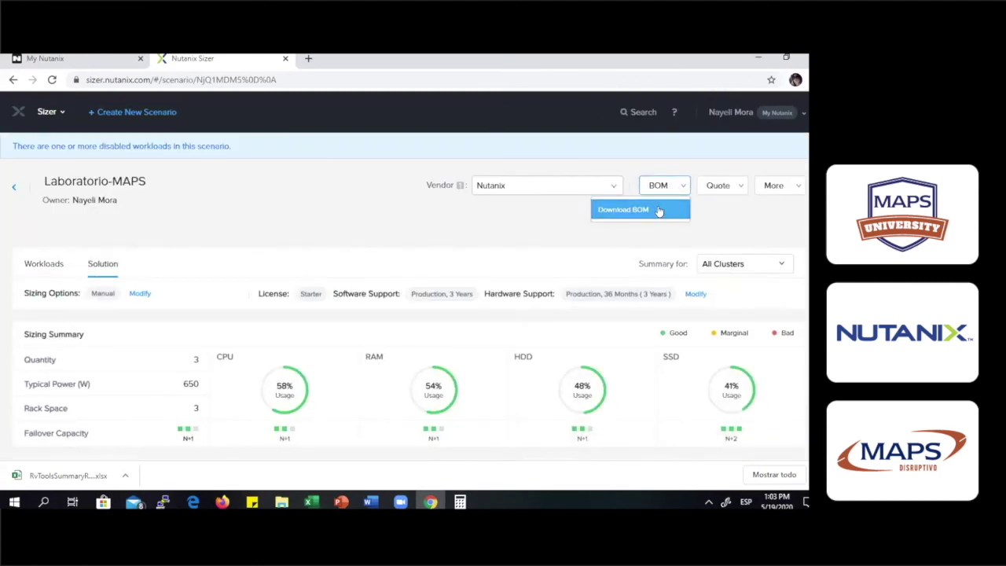
left_click(664, 207)
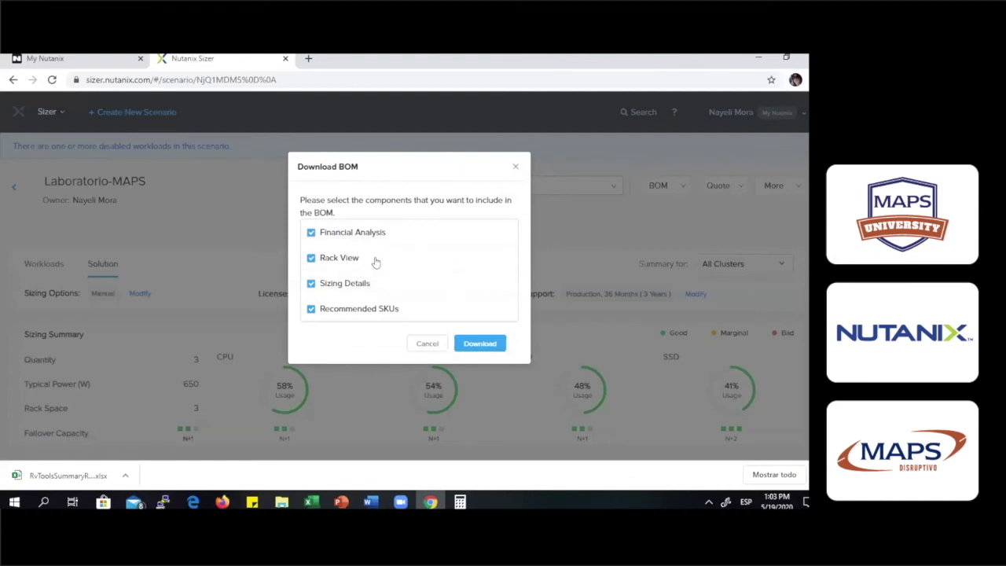
scroll(368, 285, "down", 1)
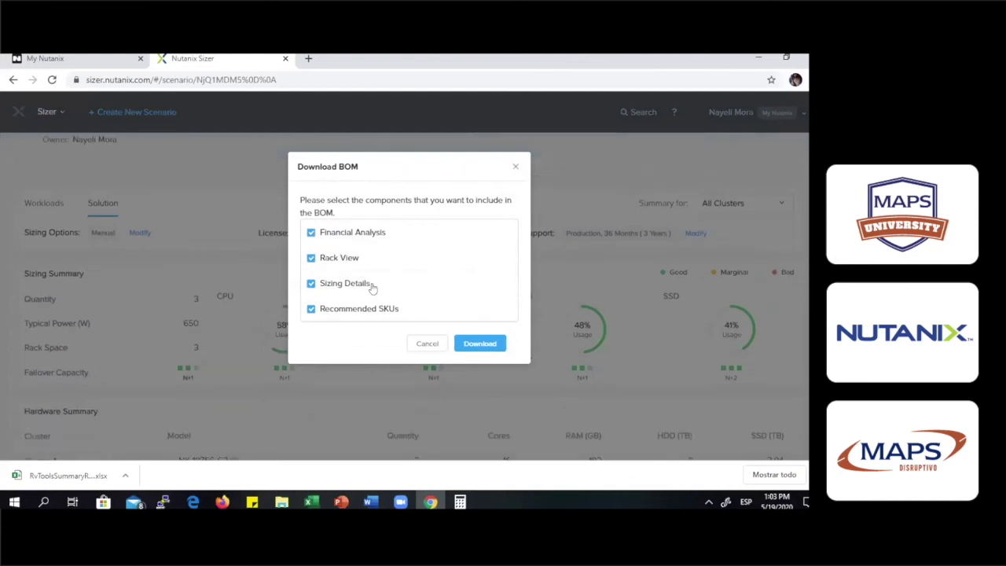
left_click(469, 347)
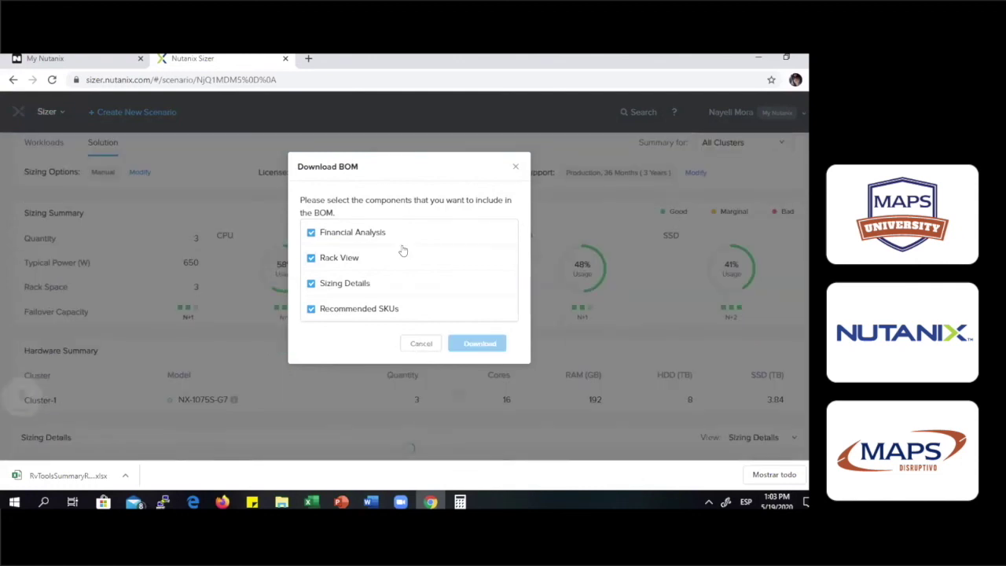
Open the downloaded Laboratorio-MAPS BOM PDF and review its sizing summary, workload sizing details and capacity calculations.
left_click(111, 471)
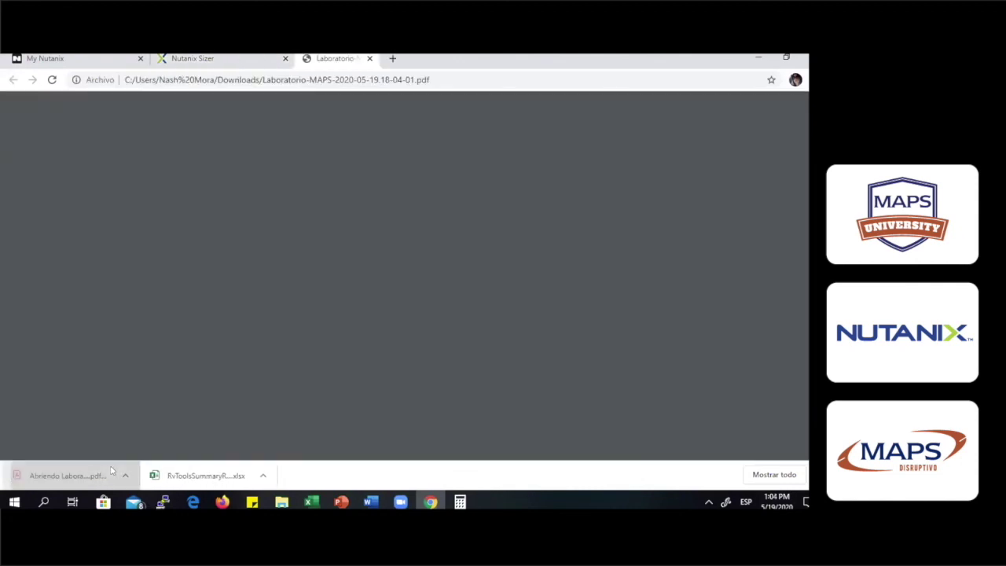
scroll(613, 294, "down", 3)
scroll(611, 292, "up", 2)
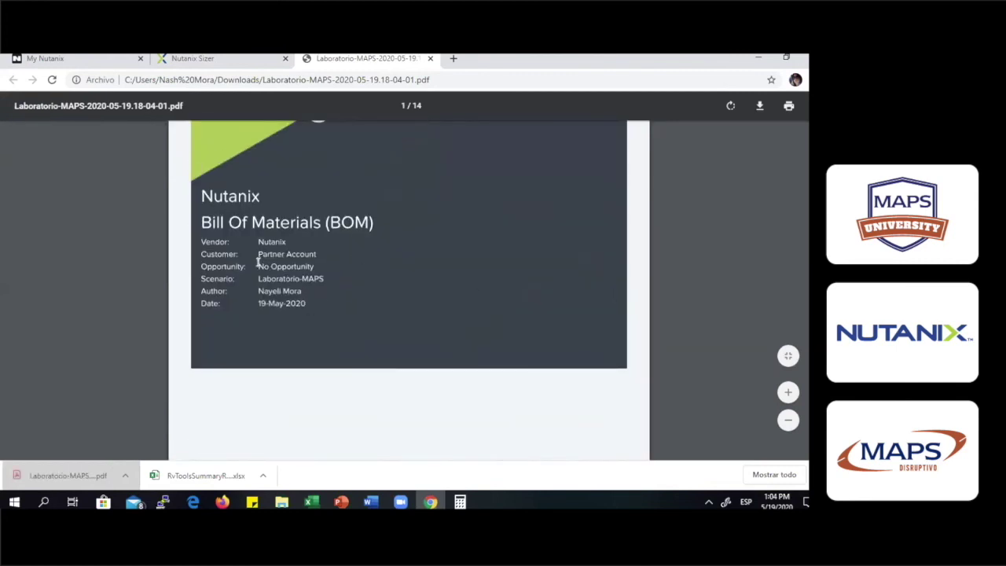
scroll(362, 290, "down", 10)
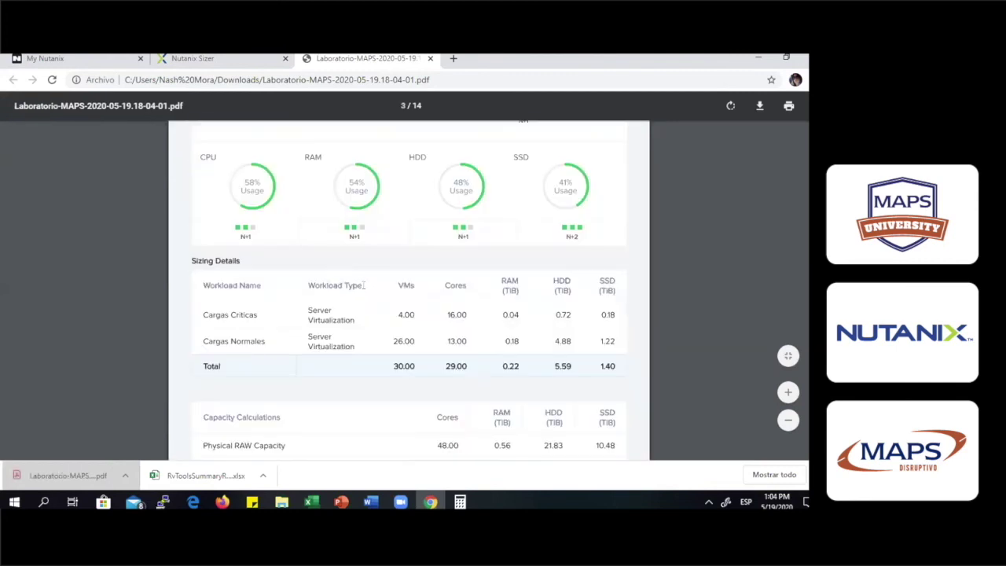
scroll(363, 285, "up", 1)
scroll(427, 296, "down", 5)
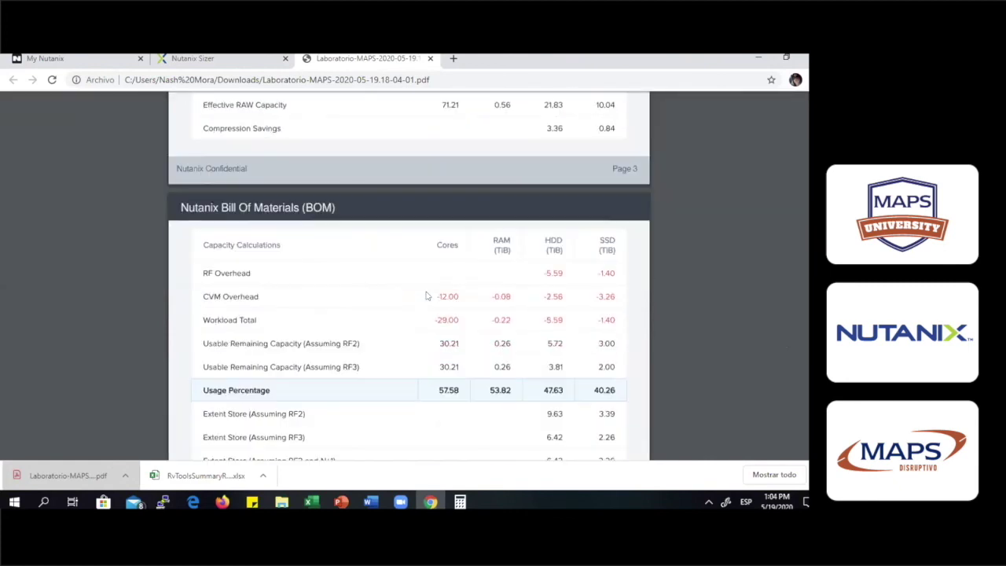
scroll(427, 295, "up", 6)
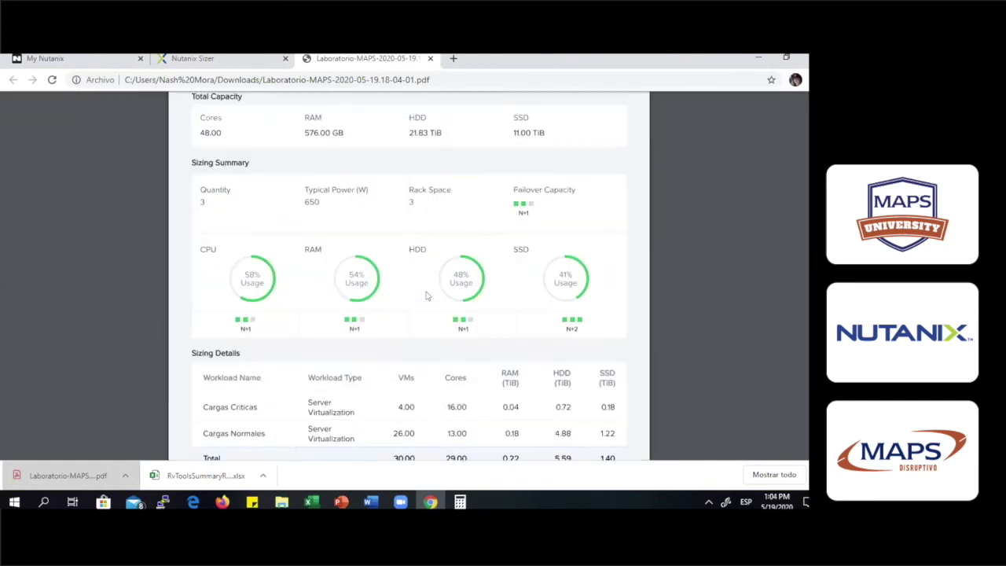
scroll(427, 296, "up", 3)
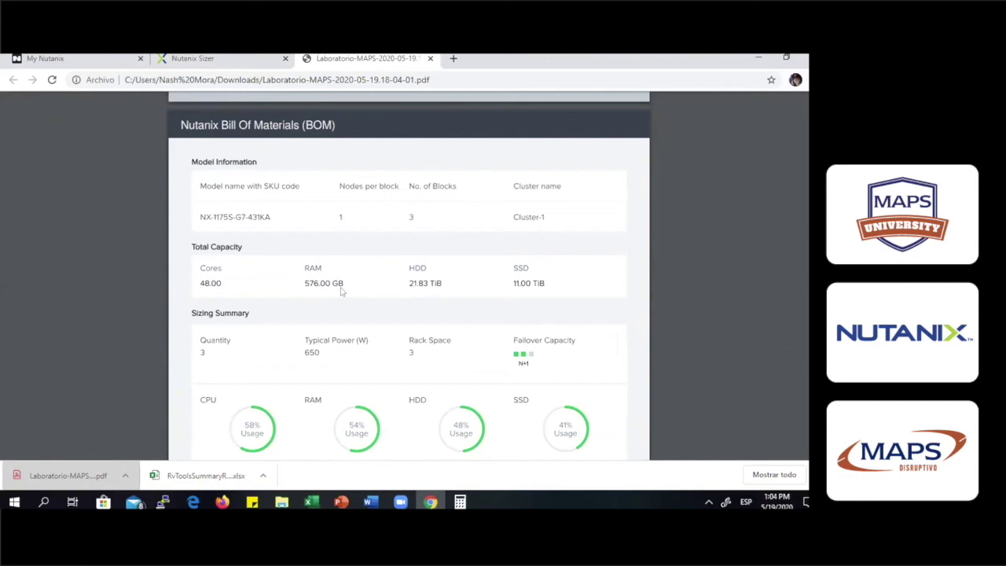
Highlight the SSD figure under Total Capacity in the BOM to examine it.
left_click_drag(509, 281, 546, 279)
left_click(514, 283)
left_click_drag(511, 282, 540, 281)
left_click(563, 281)
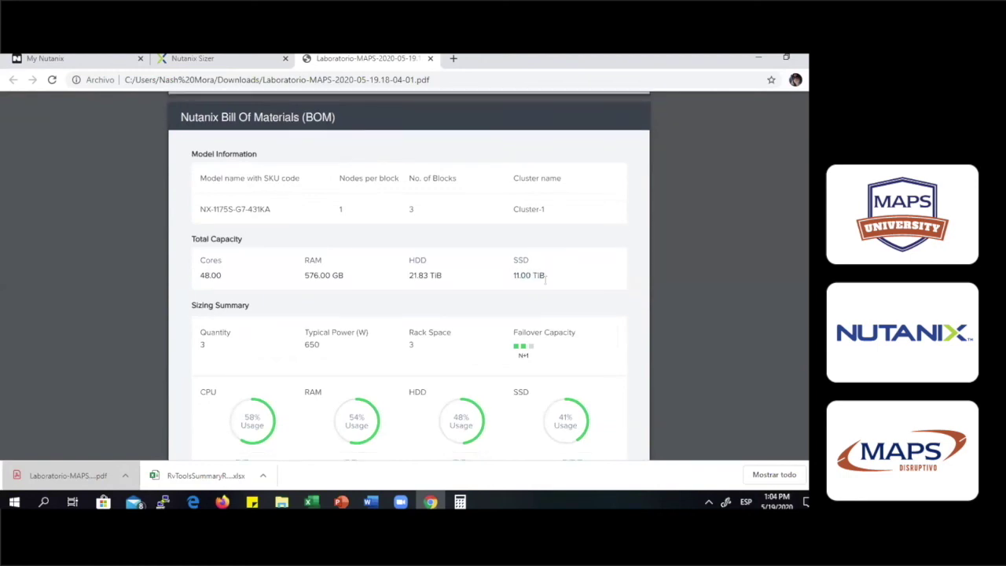
Look through the BOM's component list and Cargas Normales workload information, and return to the cover page.
scroll(544, 280, "down", 1)
scroll(541, 222, "down", 4)
scroll(343, 291, "up", 20)
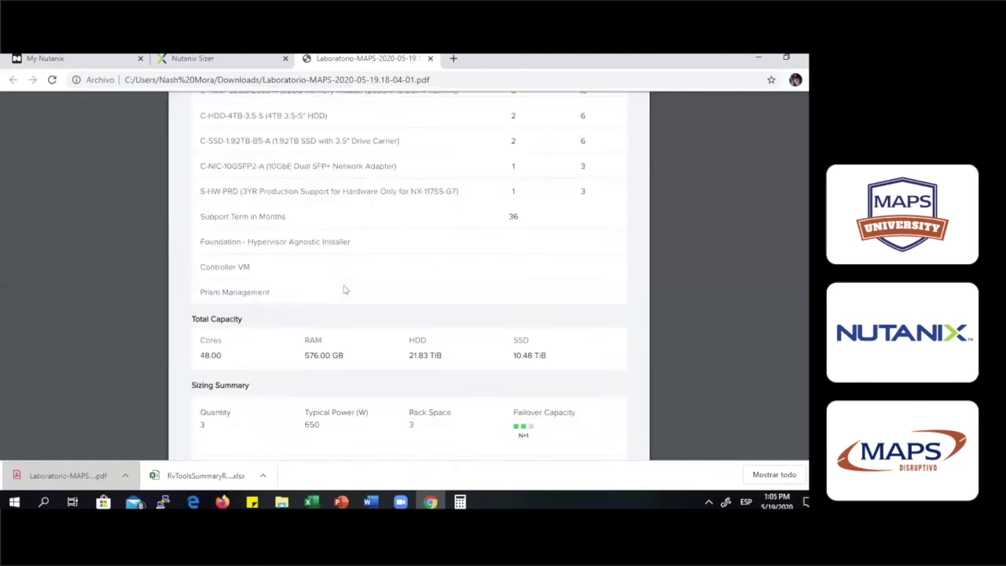
scroll(345, 290, "up", 20)
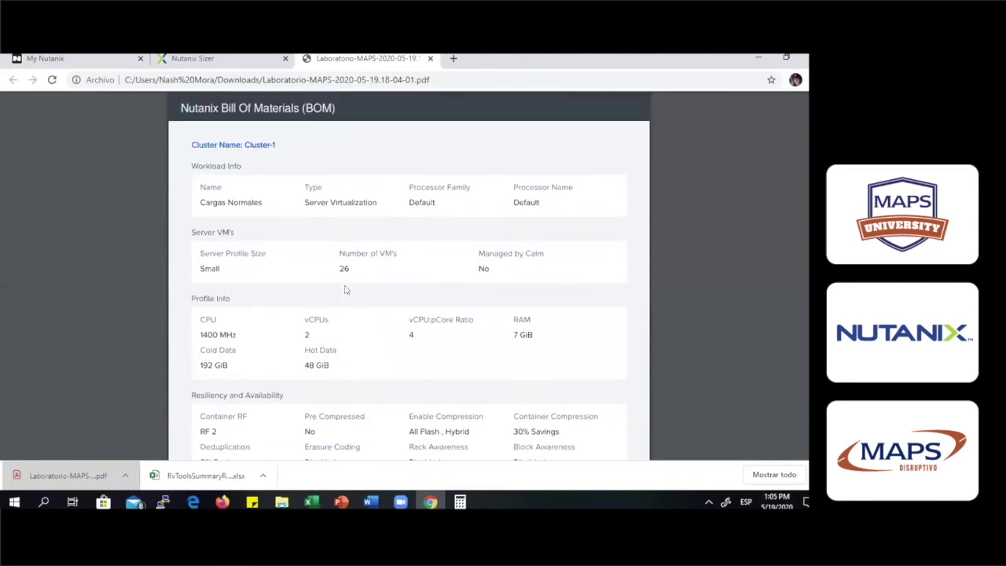
scroll(344, 288, "up", 15)
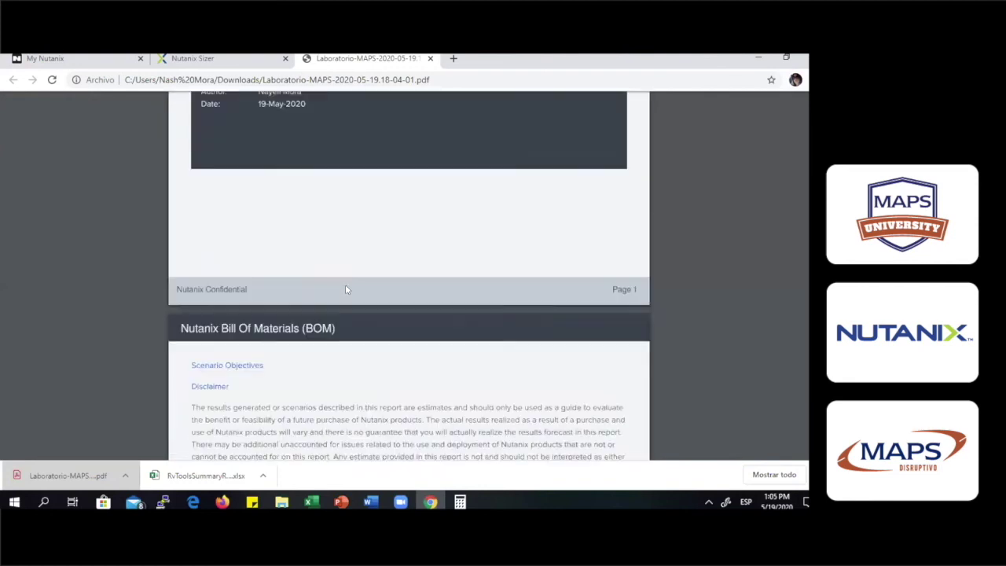
Check the Sizer solution, and examine the BOM's Cargas Criticas section, sizing summary, rack layout heading and hardware component list.
key("alt+Tab")
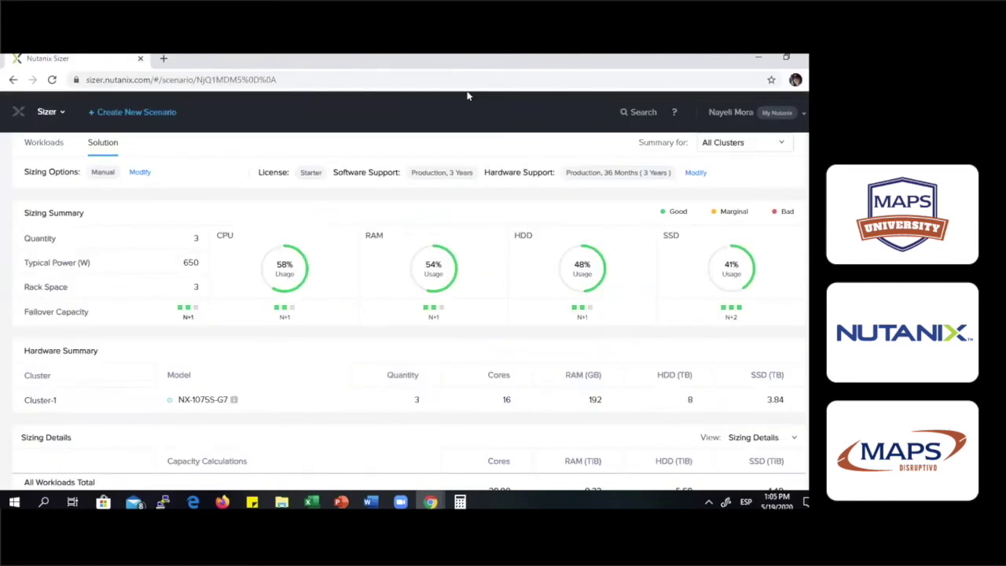
key("alt+Tab")
scroll(411, 359, "down", 20)
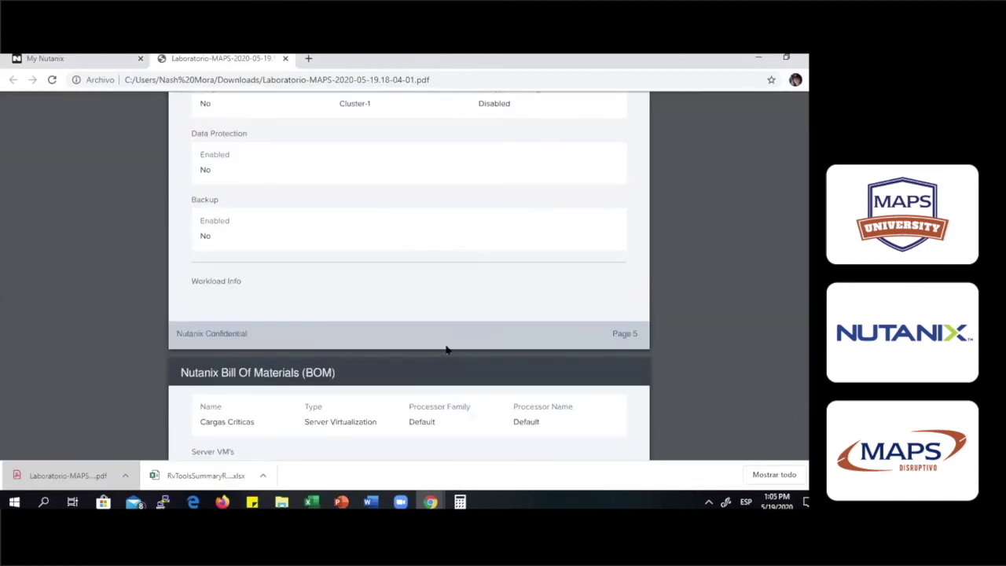
scroll(458, 339, "down", 10)
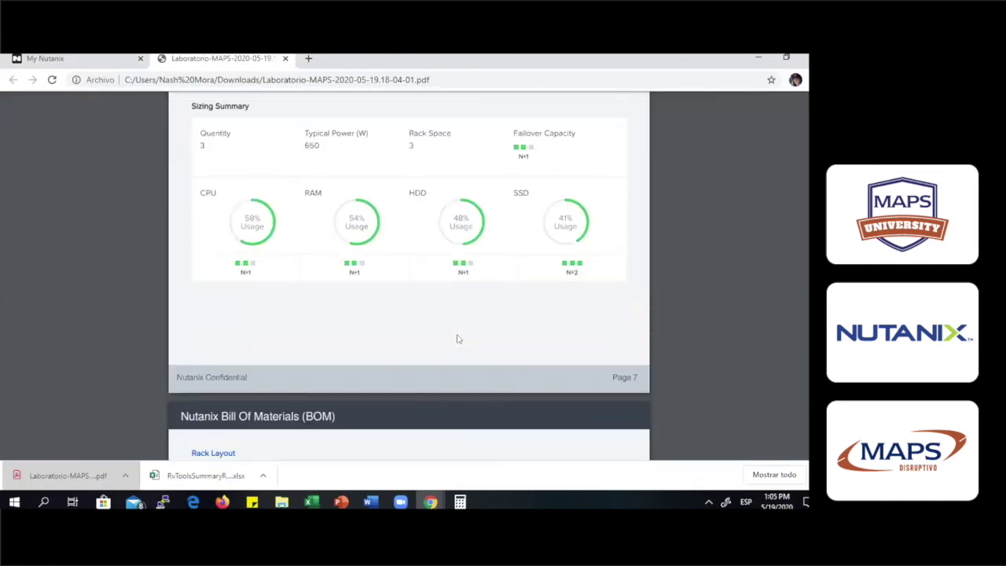
scroll(458, 339, "down", 1)
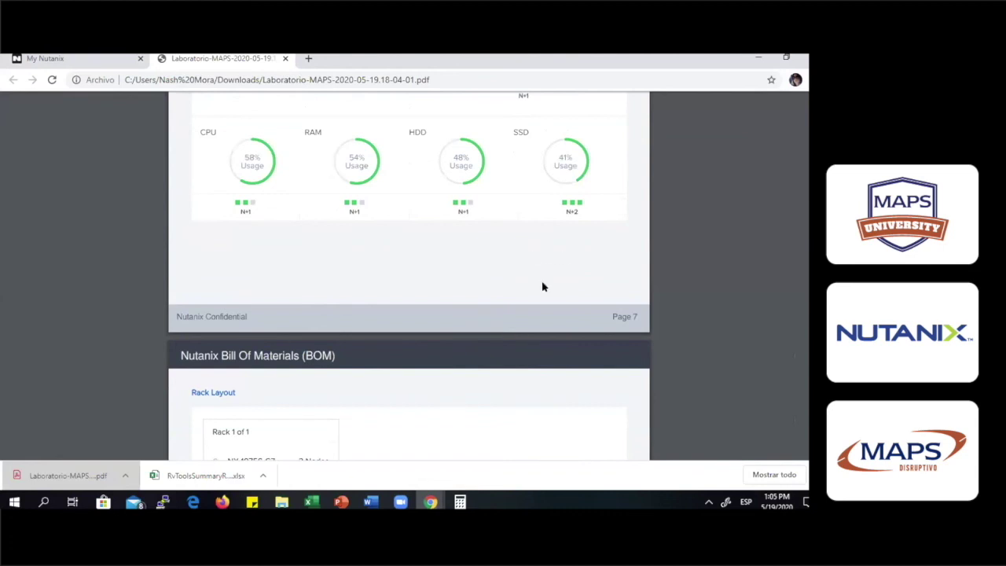
scroll(541, 286, "up", 3)
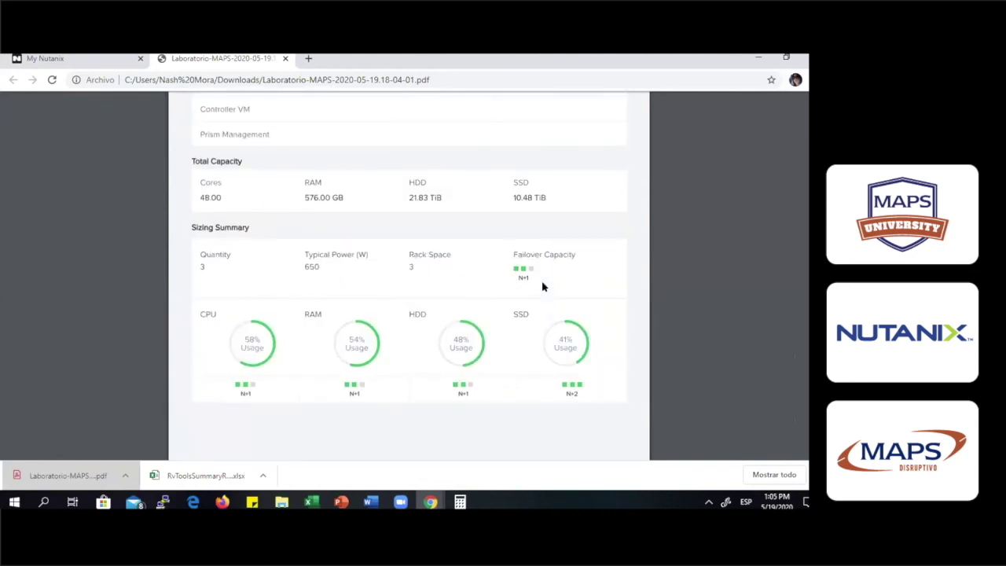
scroll(541, 286, "up", 9)
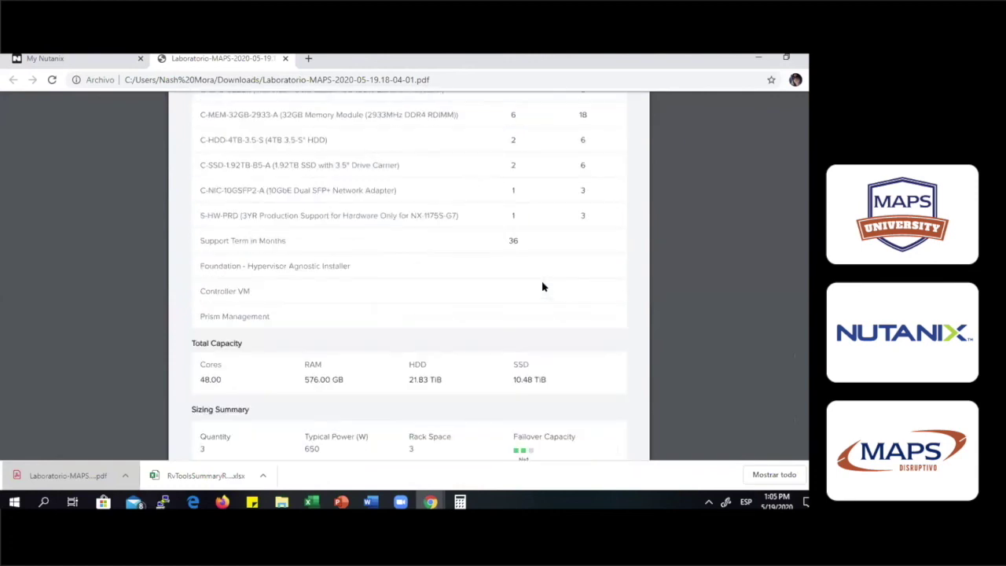
Visit the My Nutanix dashboard and return to the BOM to examine its model information, component quantities and total capacity.
left_click(89, 56)
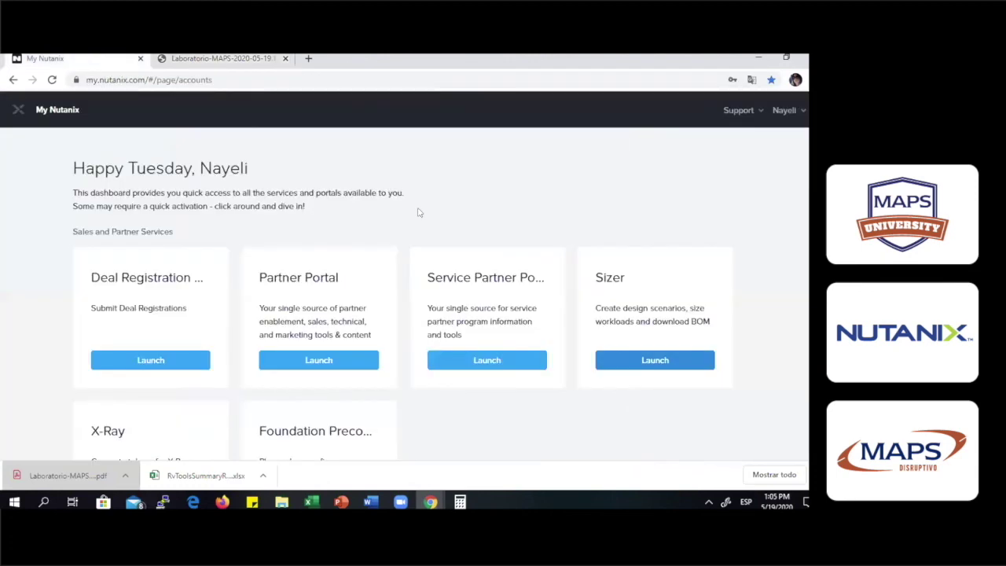
left_click(216, 58)
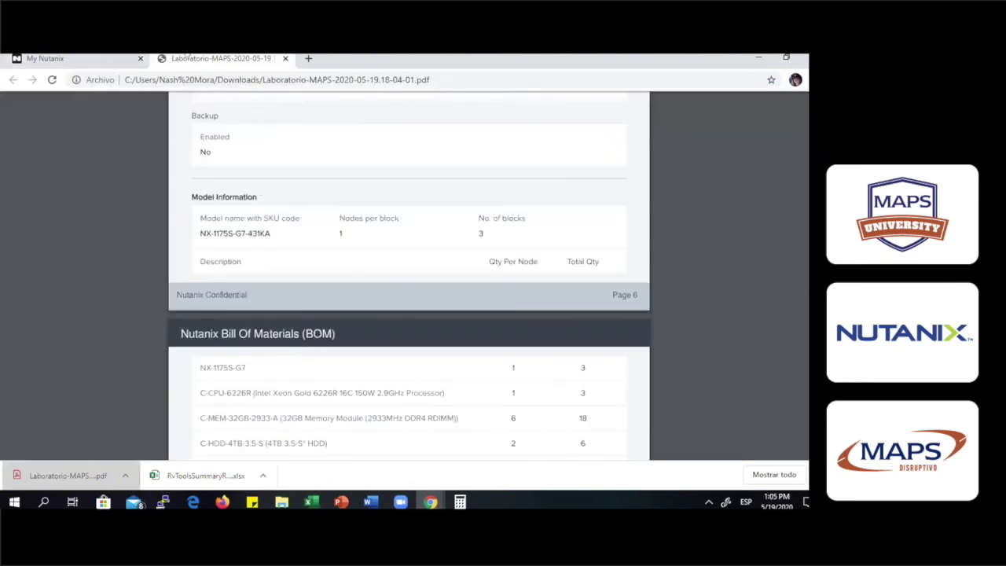
scroll(14, 102, "down", 5)
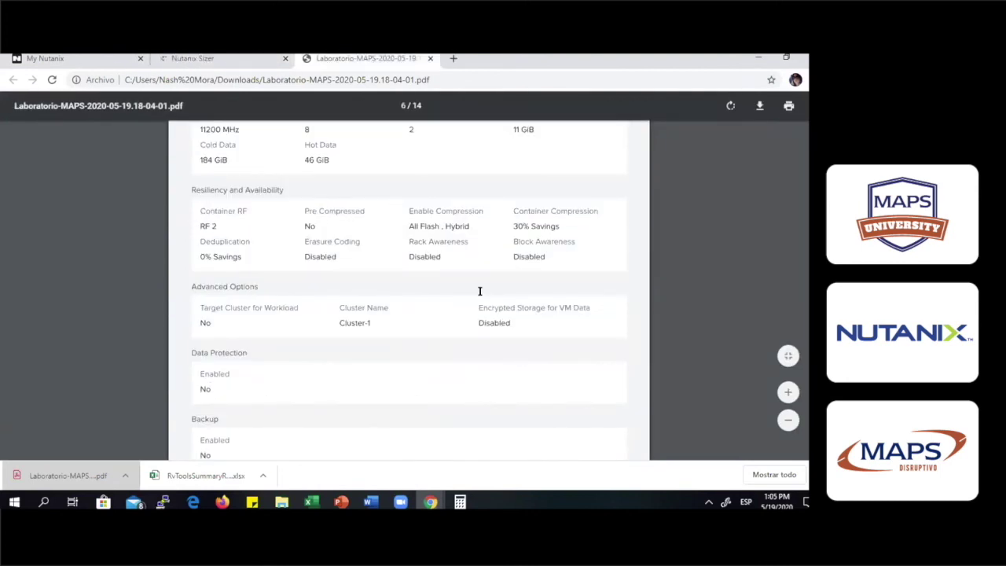
scroll(479, 295, "down", 10)
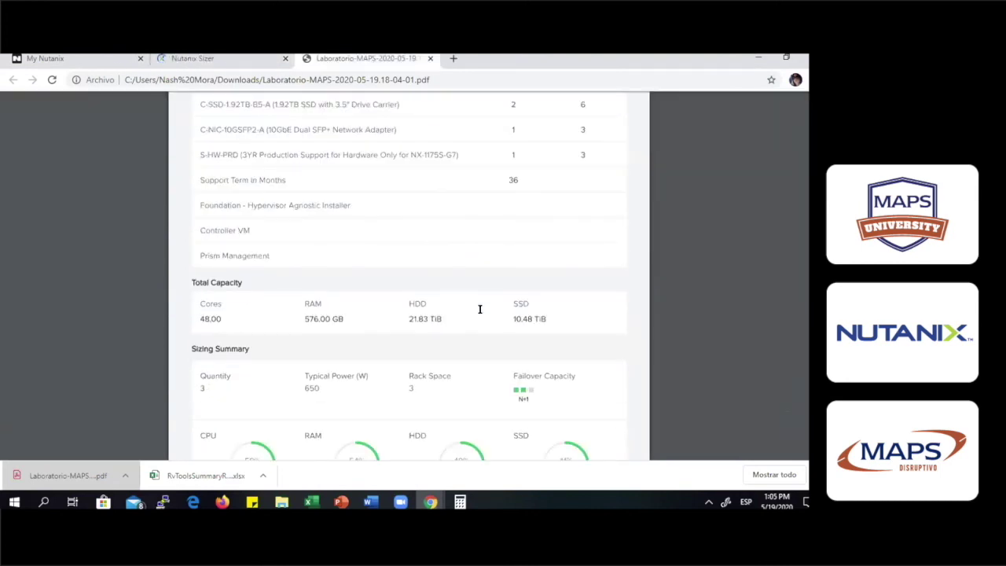